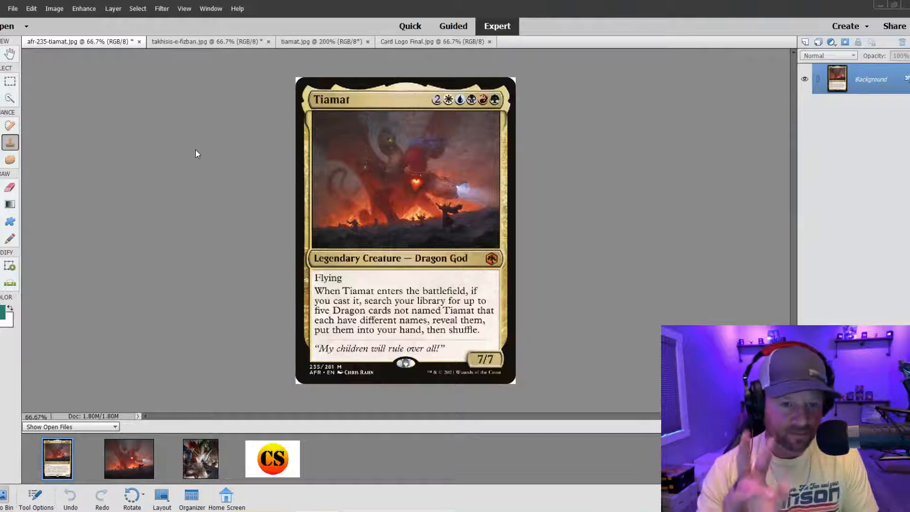
Move the tiamat.jpg document ahead of takhisis-e-fizban.jpg and compare the Tiamat card with both dragon artworks
left_click(197, 42)
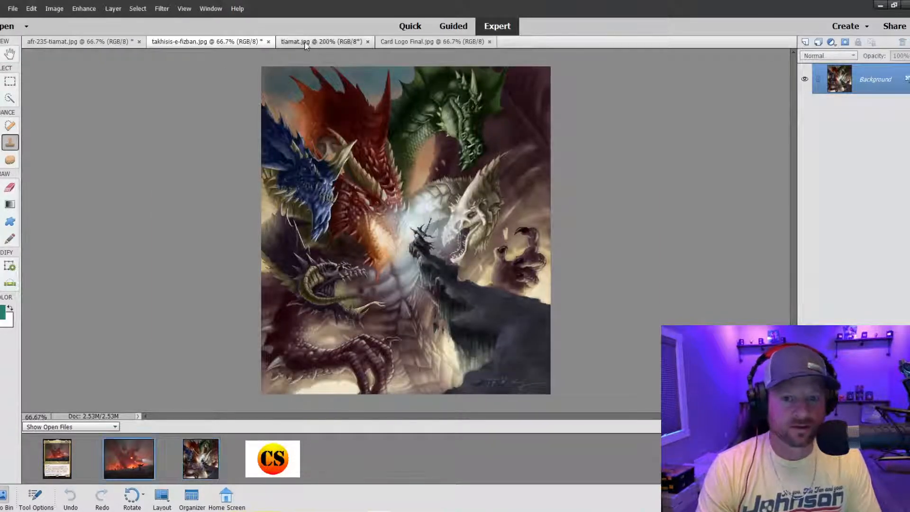
left_click_drag(307, 42, 150, 45)
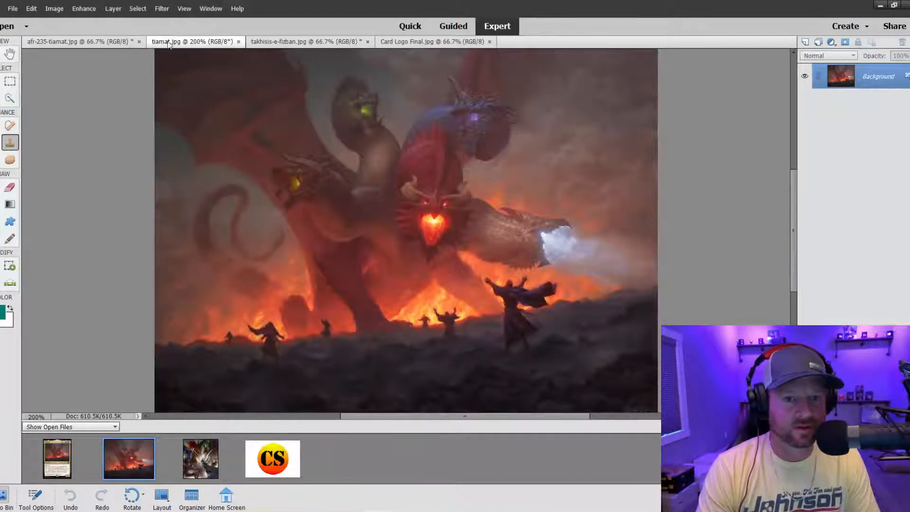
left_click(298, 42)
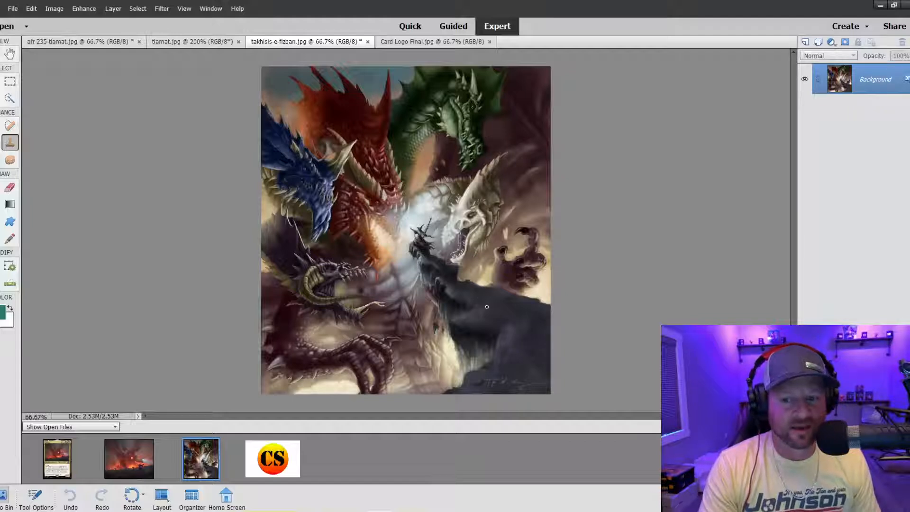
left_click(57, 458)
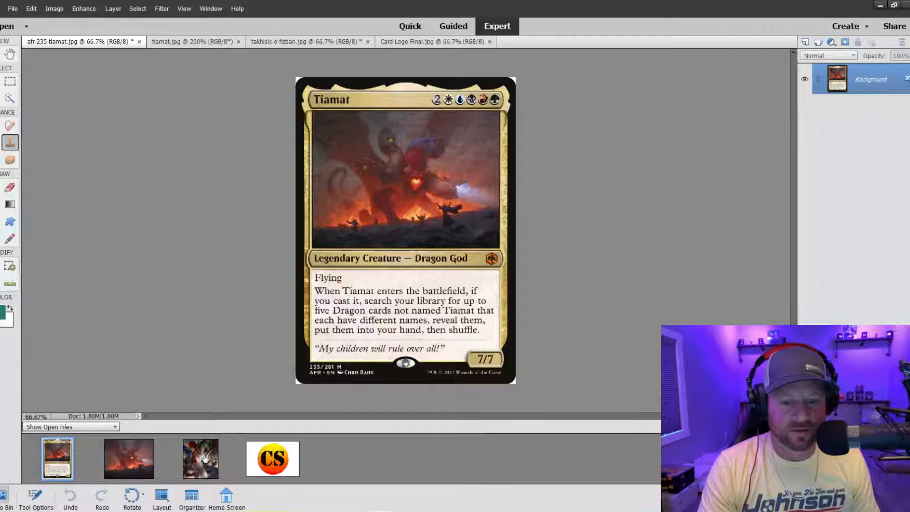
left_click(200, 458)
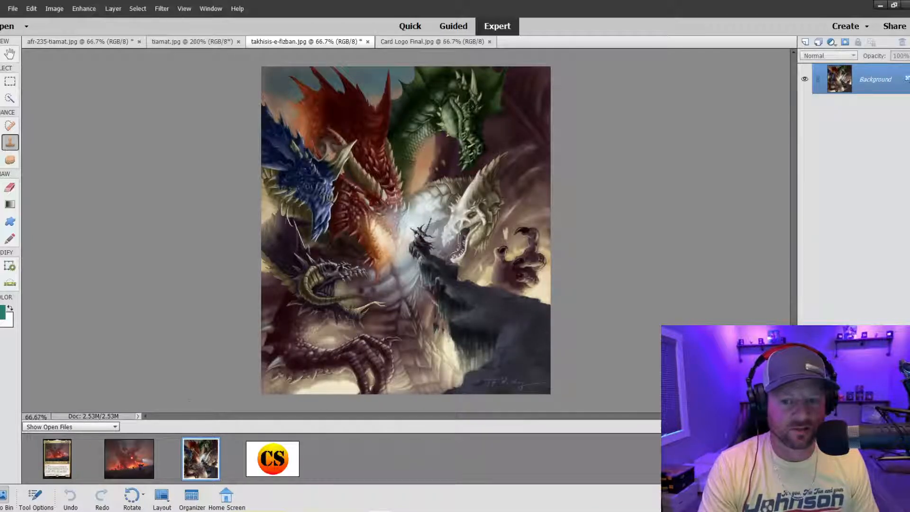
left_click(125, 467)
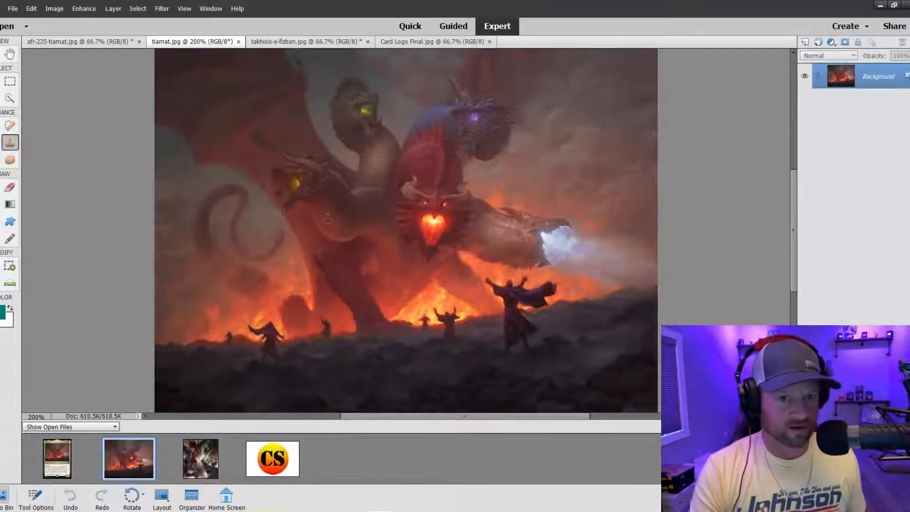
left_click(95, 44)
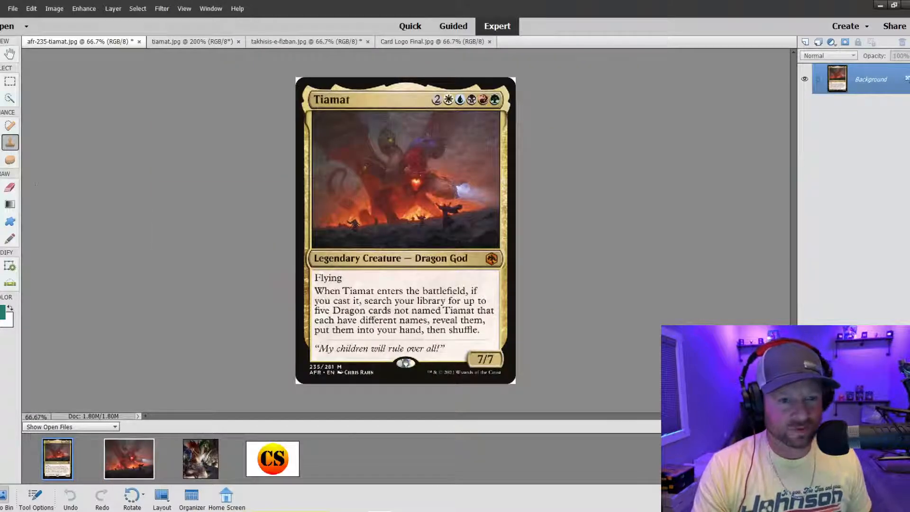
Select the card's rules text box with the Quick Selection tool at a 35 px brush size, and view the tiamat.jpg artwork
left_click(10, 98)
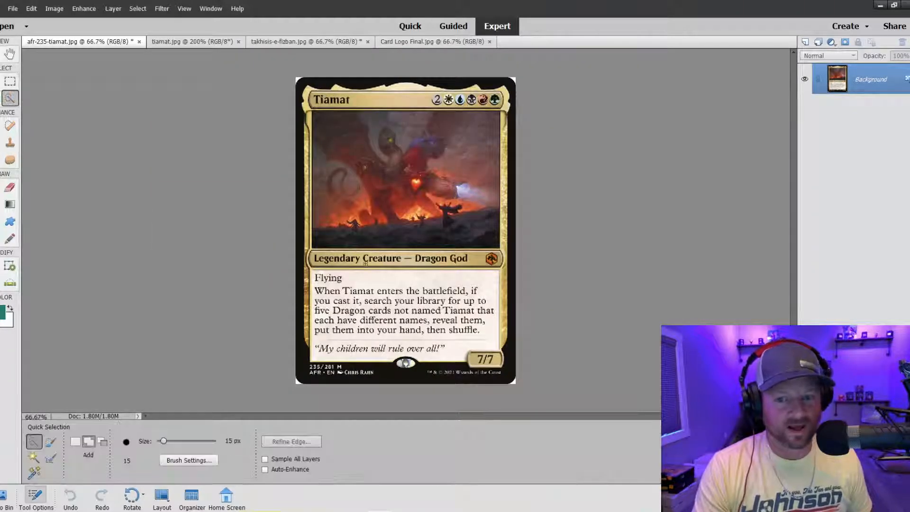
key("bracketright")
key("bracketright")
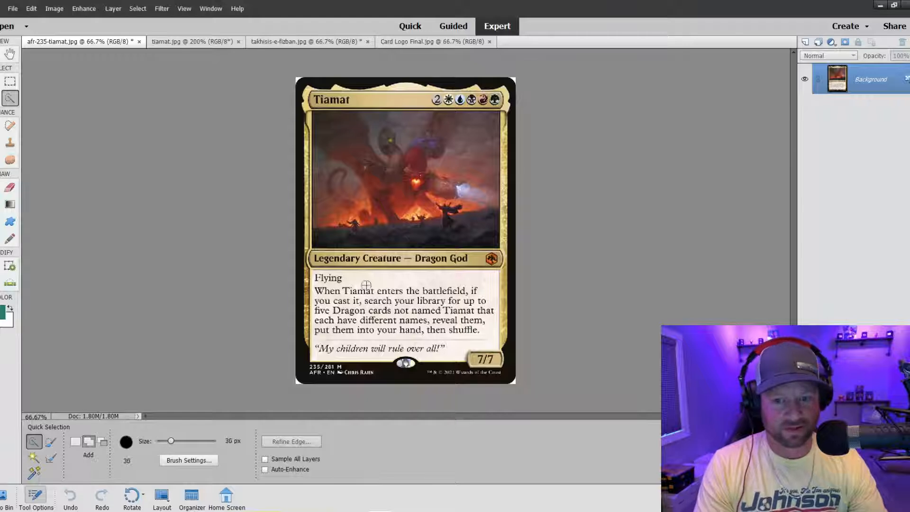
mouse_move(371, 285)
left_mouse_down()
mouse_move(321, 279)
mouse_move(474, 291)
mouse_move(459, 307)
mouse_move(321, 289)
mouse_move(325, 340)
left_mouse_up()
left_click(188, 42)
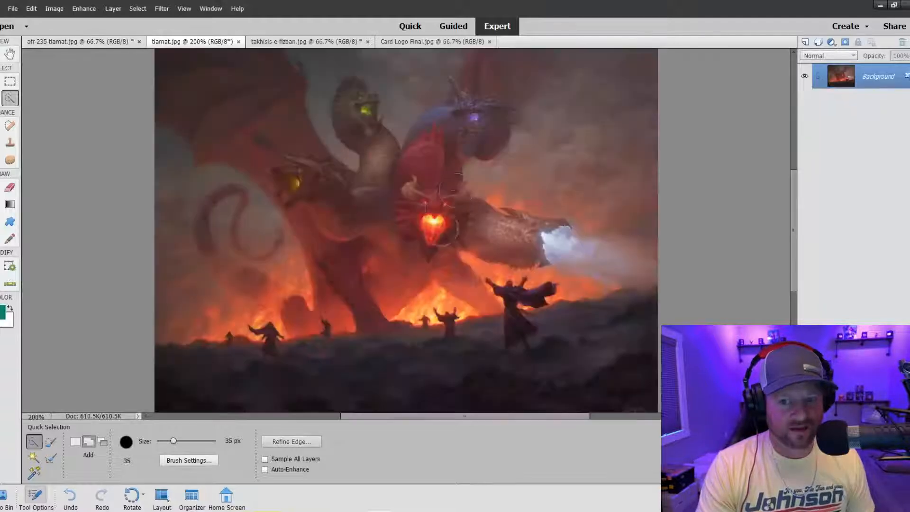
left_click(132, 42)
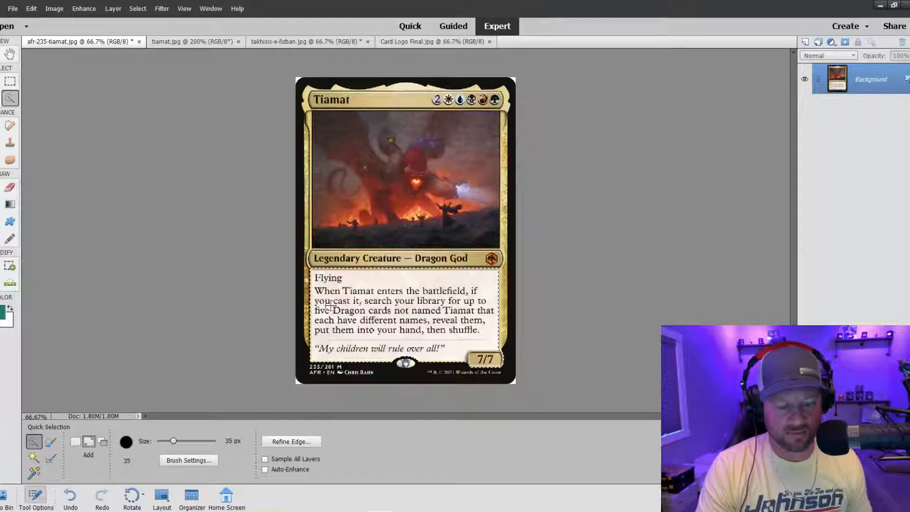
Add the "Legendary Creature — Dragon God" type line to the selection with a 50 px Quick Selection brush
key("ctrl+equal")
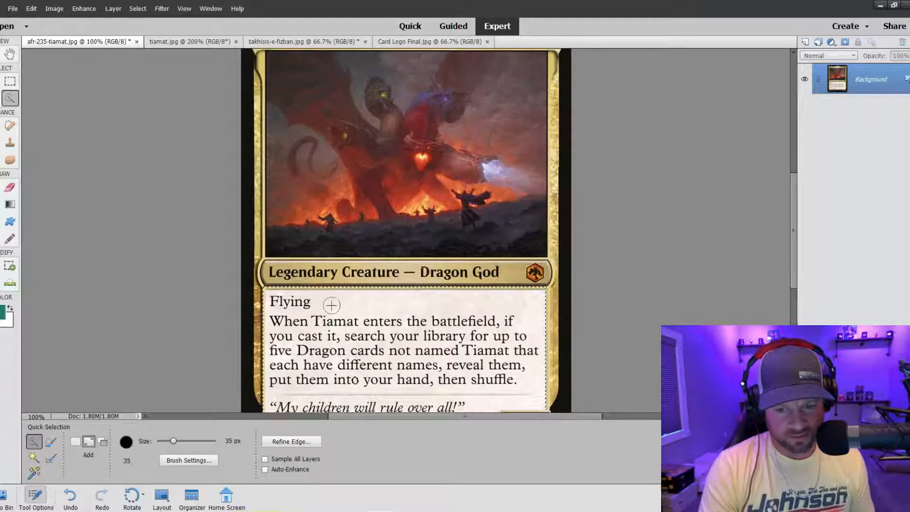
scroll(331, 304, "down", 1)
key("bracketright")
key("bracketright")
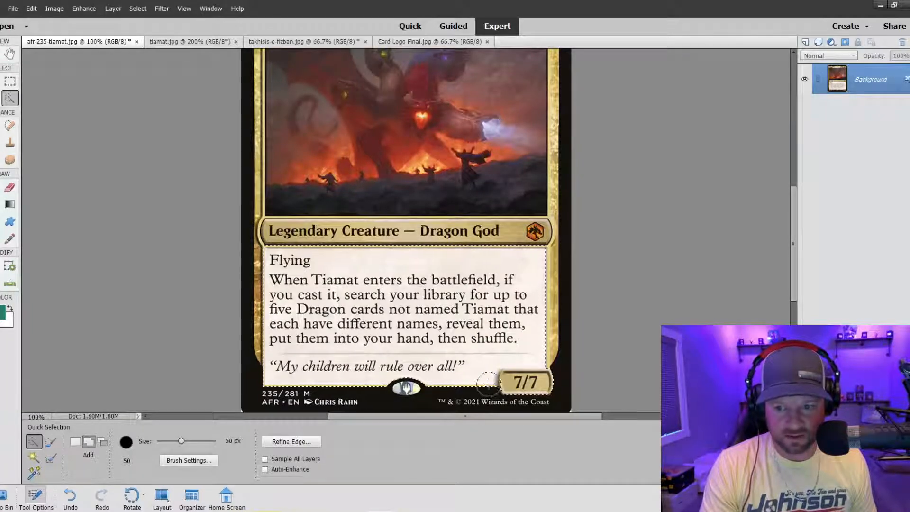
mouse_move(395, 245)
left_mouse_down()
mouse_move(283, 233)
mouse_move(358, 242)
mouse_move(426, 228)
mouse_move(536, 232)
left_mouse_up()
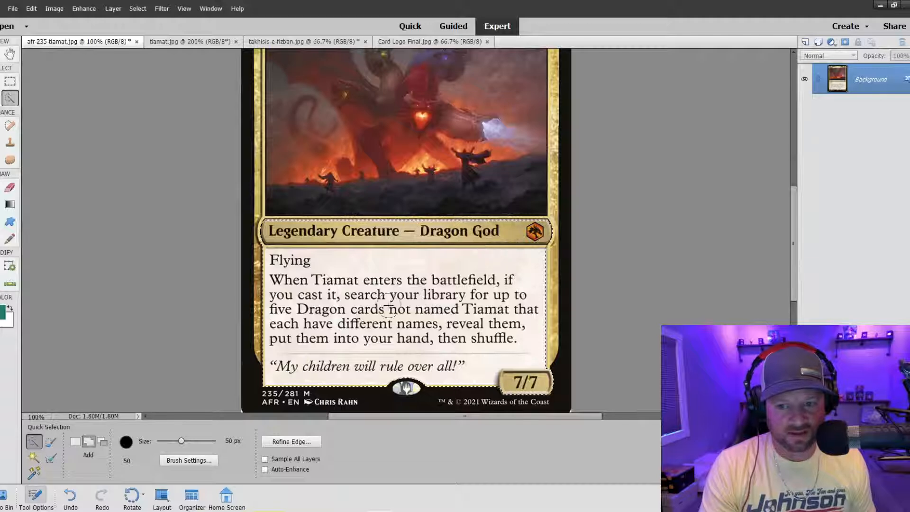
Add the card's title bar and its ornate upper frame to the selection, undoing the stroke that spills into the artwork
scroll(384, 326, "up", 1)
scroll(383, 326, "down", 3)
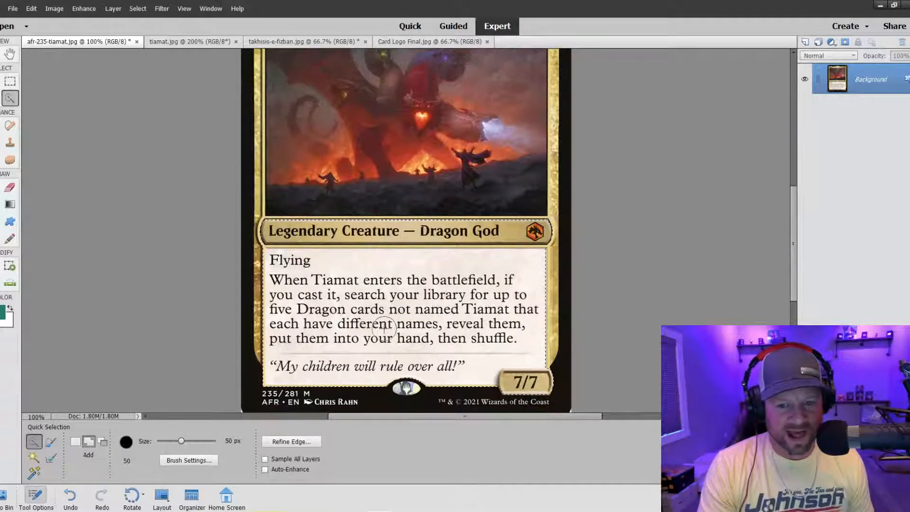
scroll(394, 334, "up", 6)
scroll(394, 334, "up", 3)
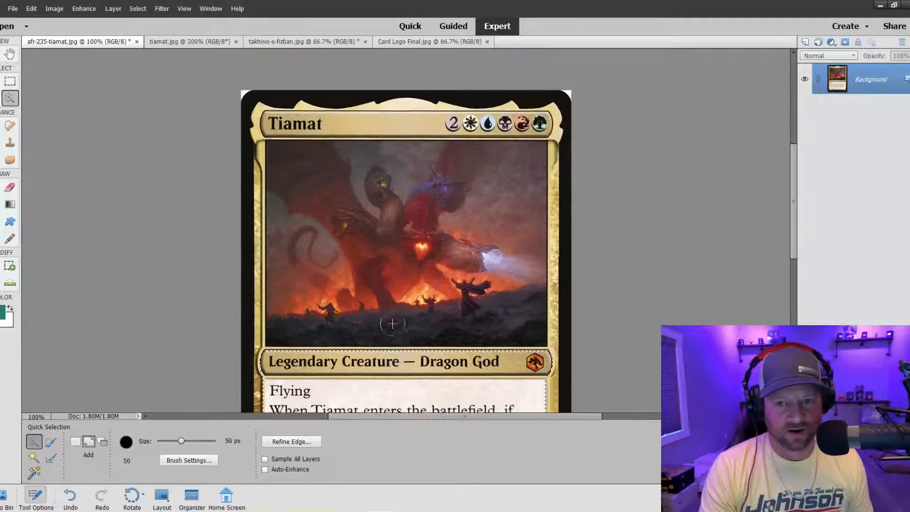
mouse_move(352, 132)
left_mouse_down()
mouse_move(498, 138)
mouse_move(494, 148)
left_mouse_up()
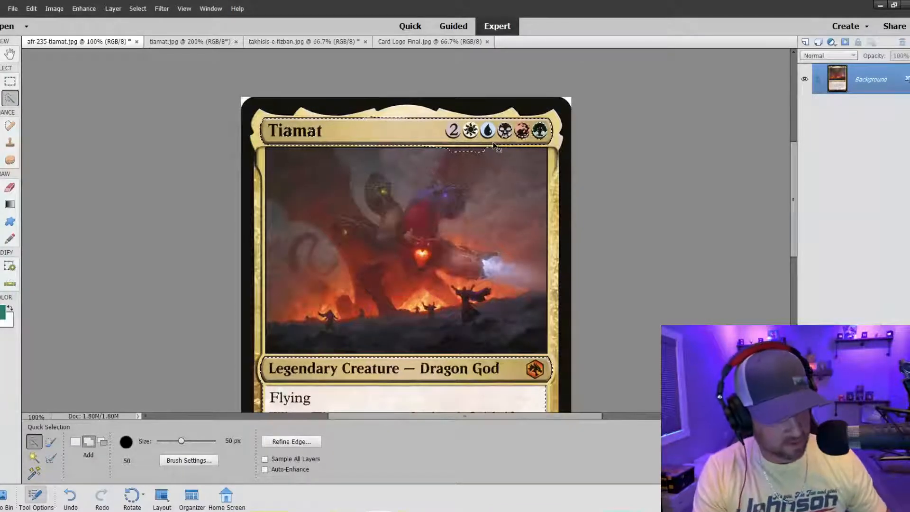
key("ctrl+z")
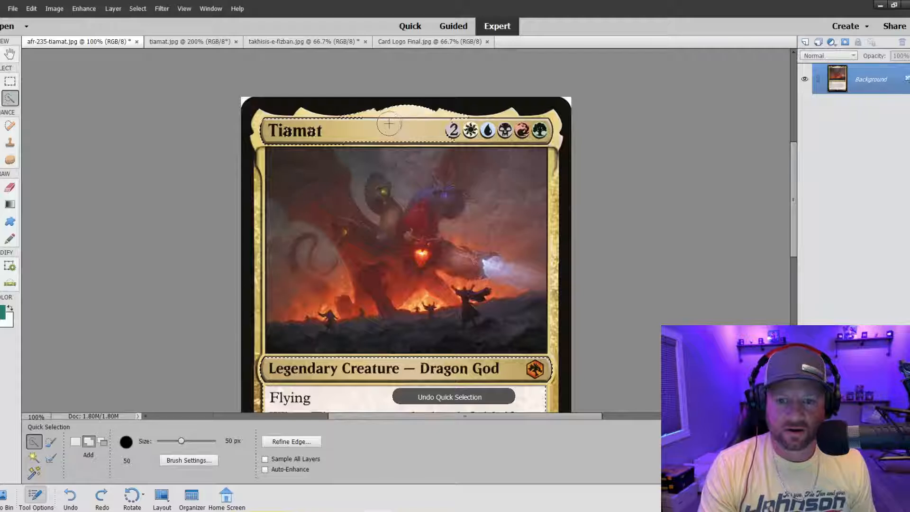
left_click(389, 123)
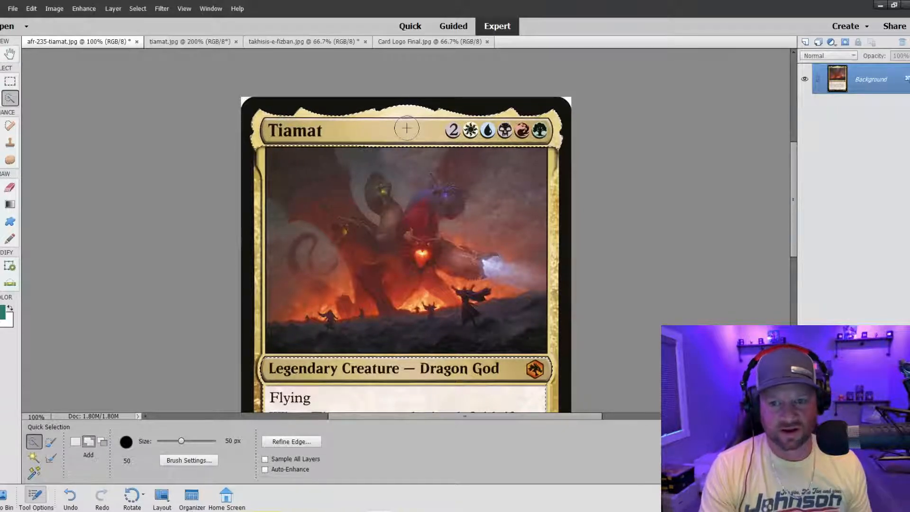
Examine the selection edges around the type line, text box and title bar at 200% magnification
key("ctrl+minus")
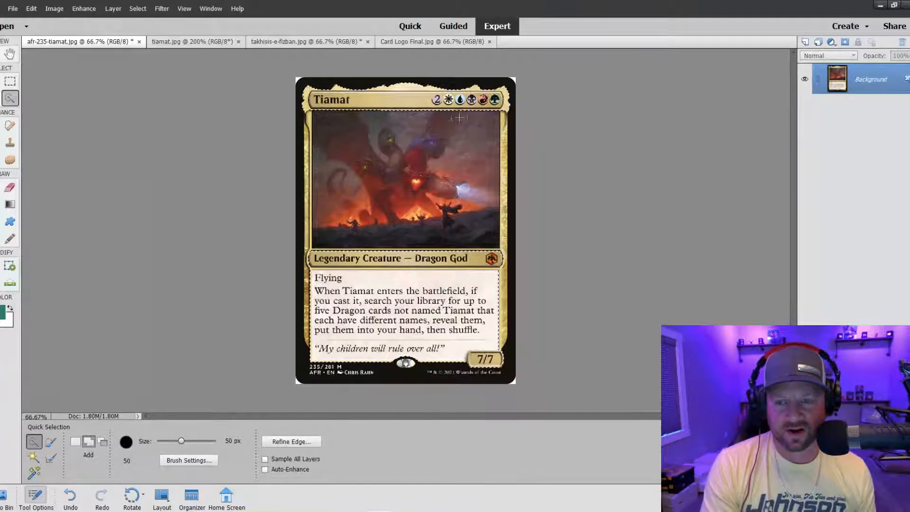
key("ctrl+plus")
key("ctrl+plus")
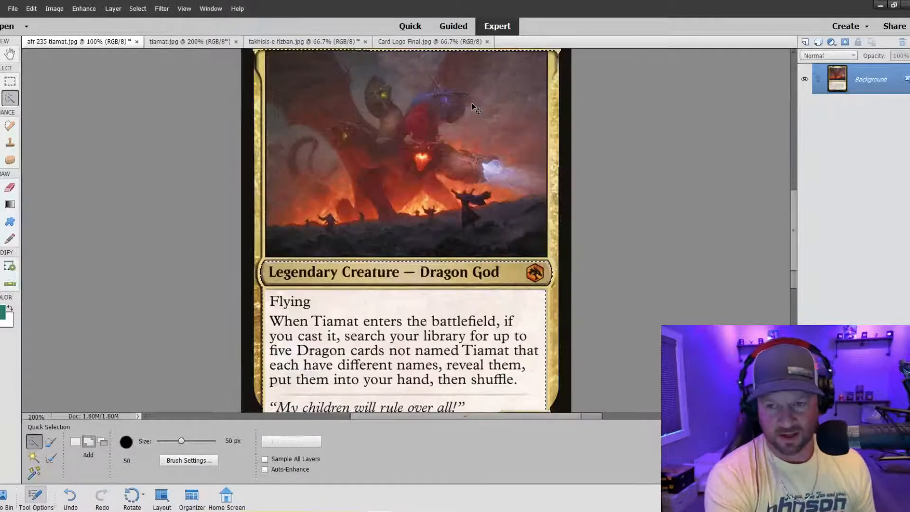
scroll(542, 246, "up", 2)
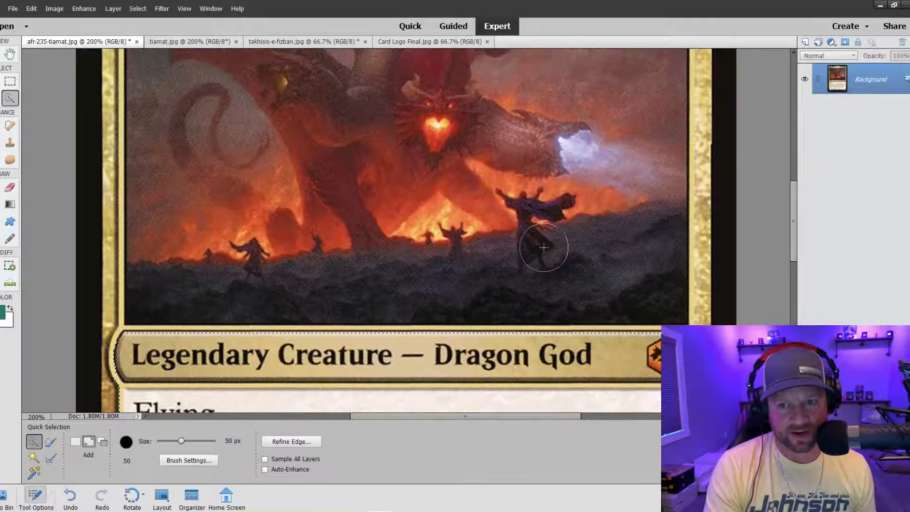
scroll(542, 247, "down", 4)
scroll(542, 255, "down", 1)
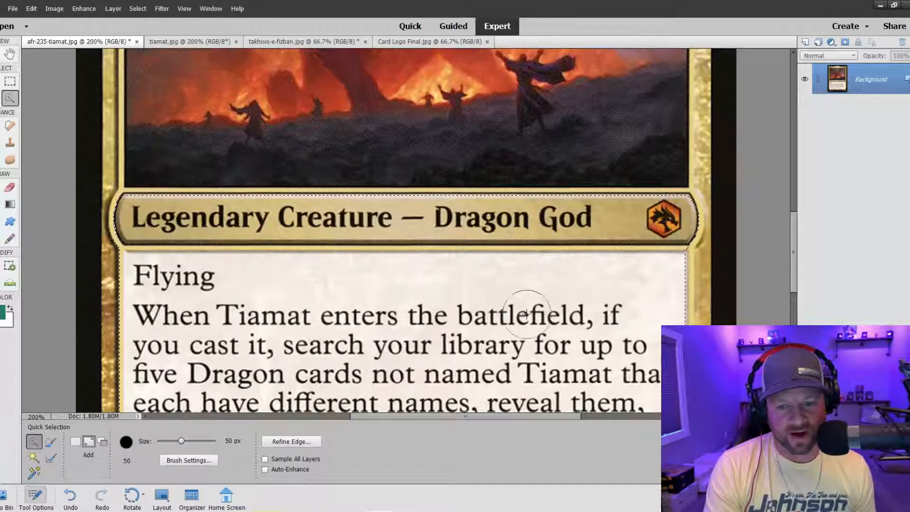
scroll(532, 296, "down", 2)
scroll(533, 296, "up", 12)
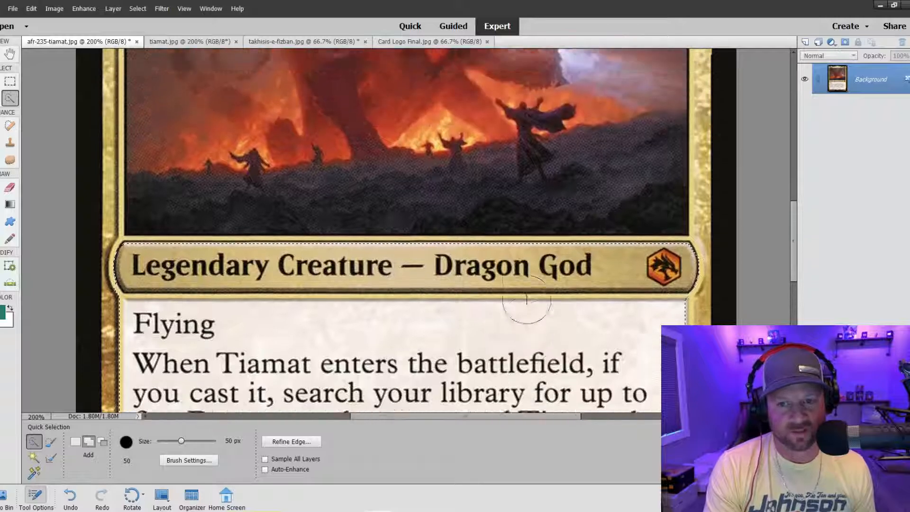
scroll(527, 299, "up", 3)
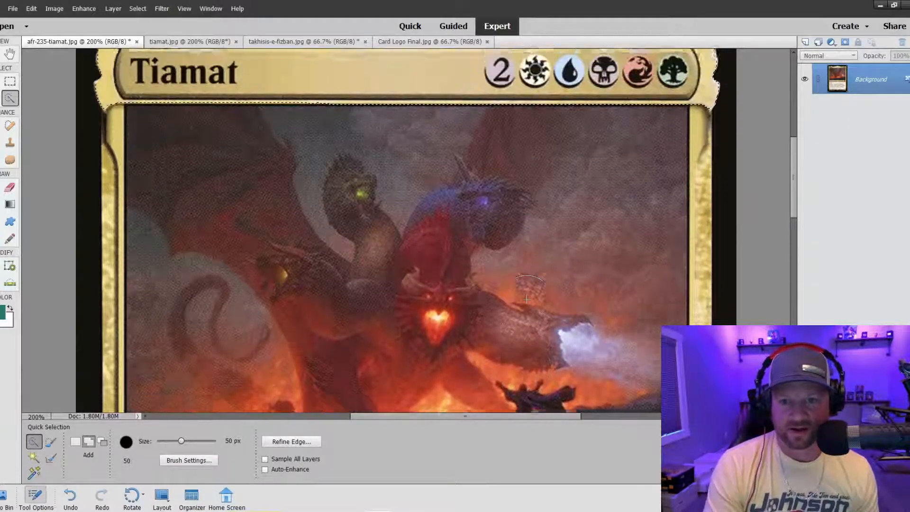
scroll(656, 133, "up", 1)
scroll(657, 133, "up", 1)
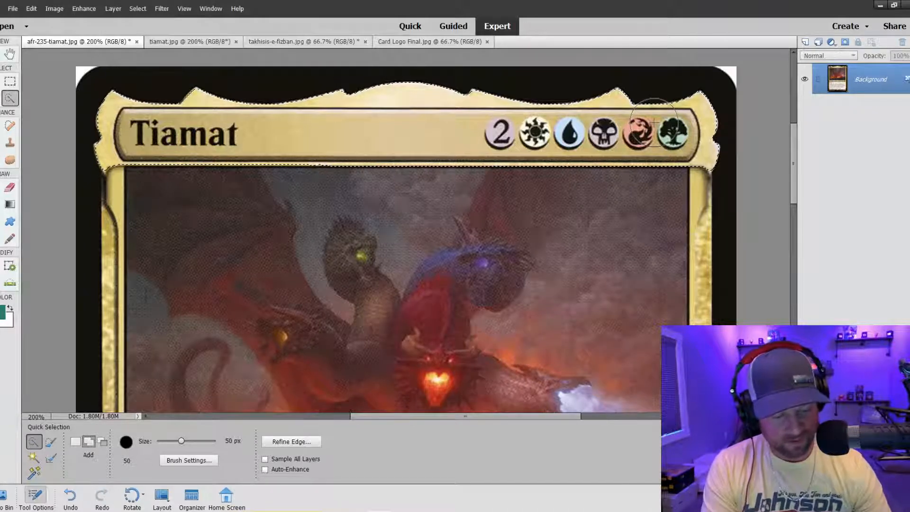
Reduce the Quick Selection brush to 10 px and undo the last selection change
key("bracketleft")
key("bracketleft")
key("bracketleft")
key("bracketleft")
key("bracketleft")
key("bracketleft")
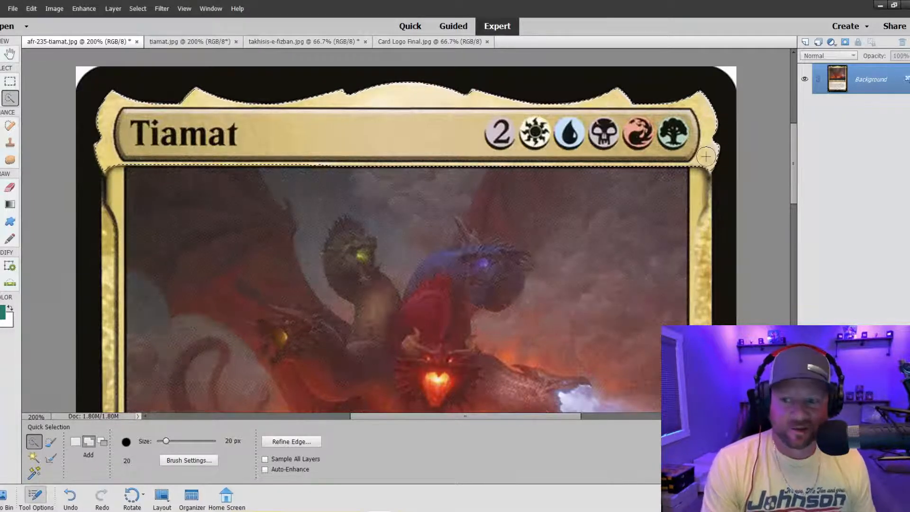
key("bracketleft")
key("bracketleft")
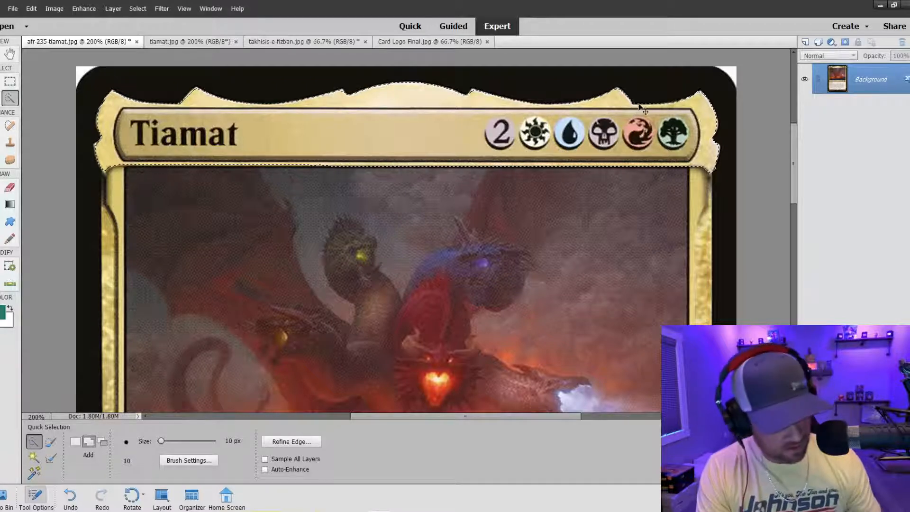
key("ctrl+z")
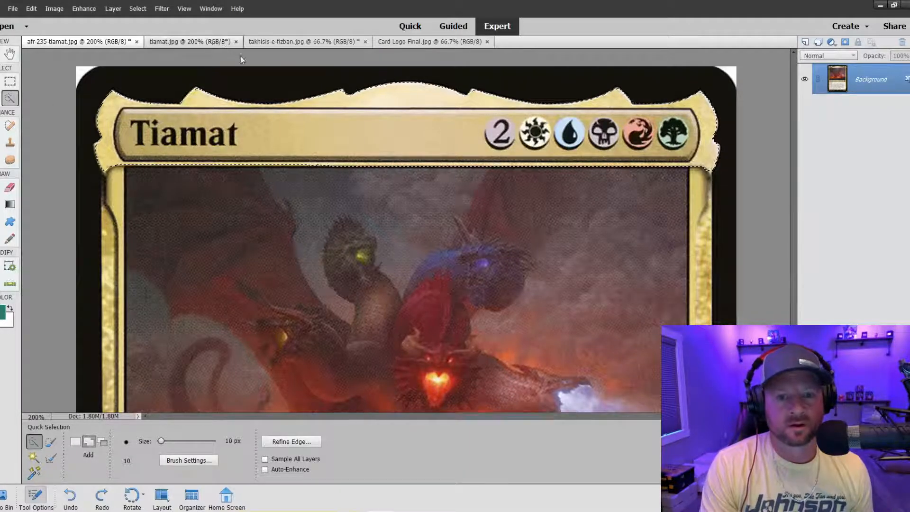
Paste the copied card frame pieces into tiamat.jpg as a new layer and activate the Move tool
left_click(222, 42)
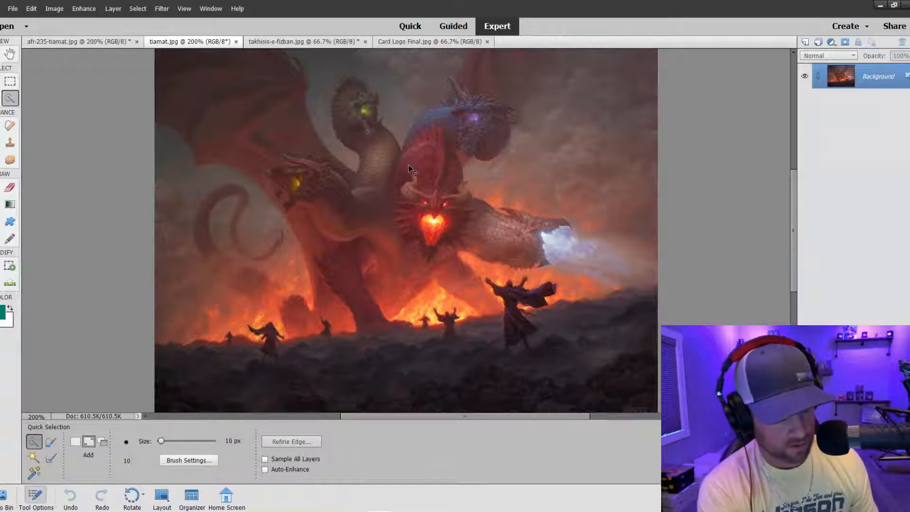
key("ctrl+v")
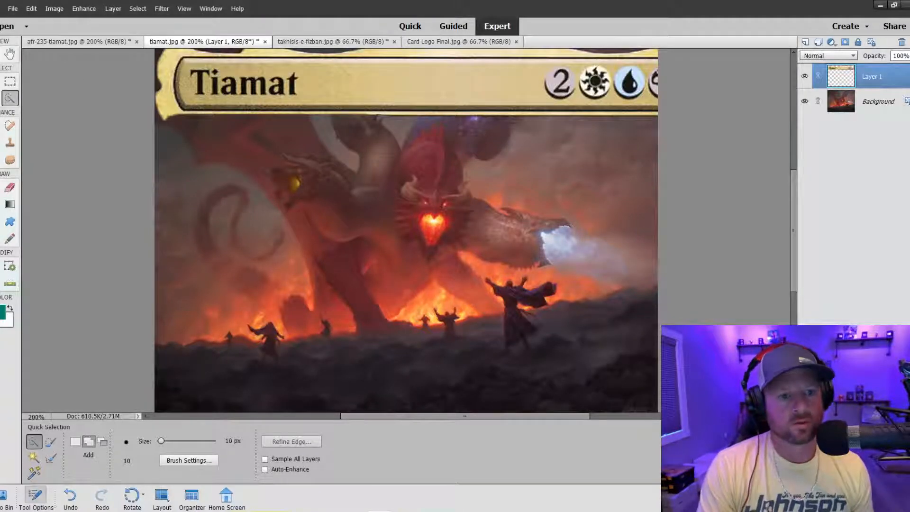
key("v")
scroll(216, 115, "up", 3)
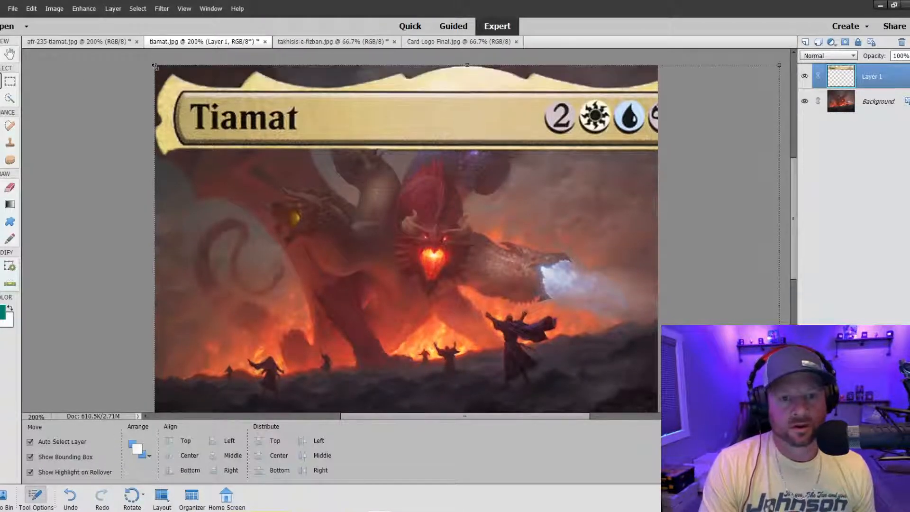
Scale the pasted card frame layer down proportionally to about 36% and position it over the dragon heads
left_click_drag(155, 66, 332, 208)
left_click_drag(387, 266, 223, 136)
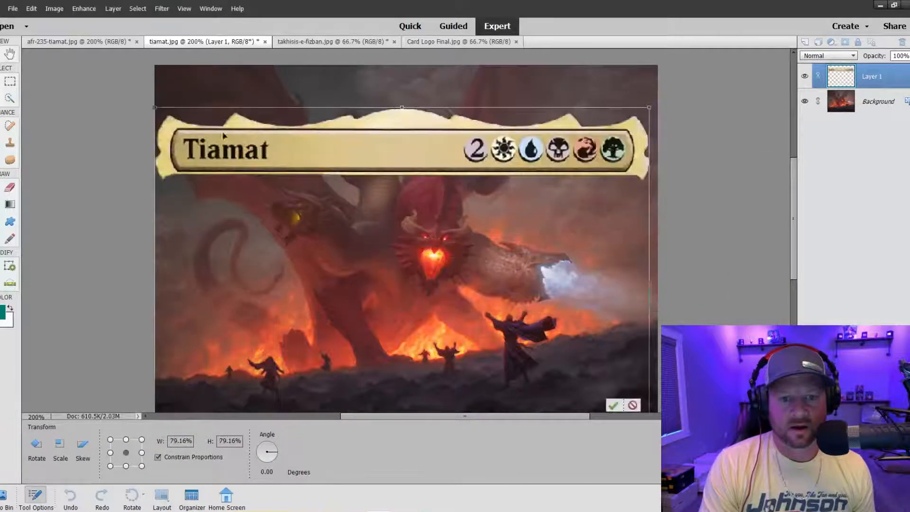
left_click_drag(155, 109, 323, 229)
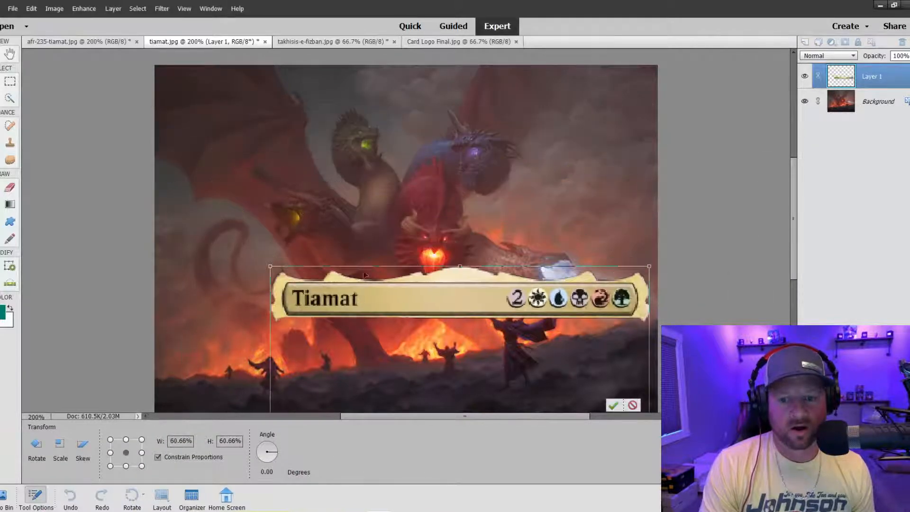
left_click_drag(392, 303, 337, 144)
left_click_drag(217, 107, 338, 191)
left_click_drag(407, 214, 358, 119)
left_click_drag(288, 97, 322, 147)
left_click_drag(400, 172, 395, 114)
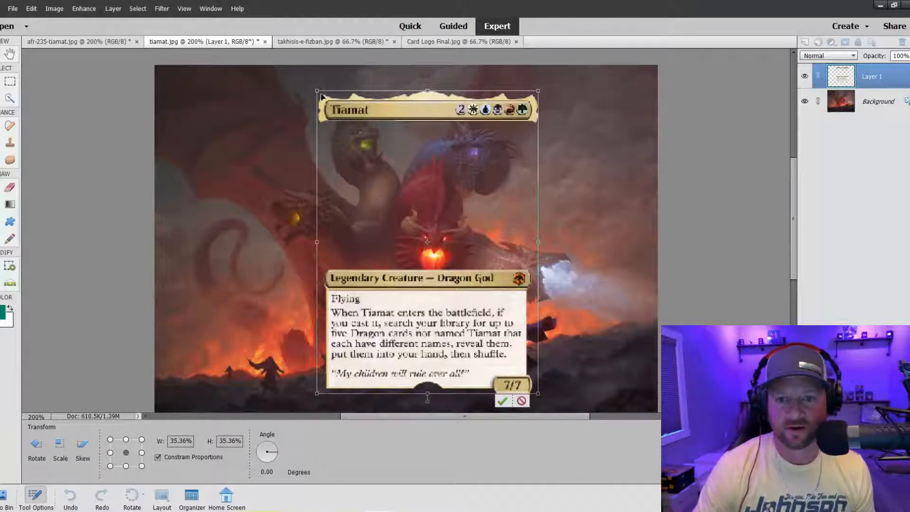
left_click_drag(316, 91, 310, 83)
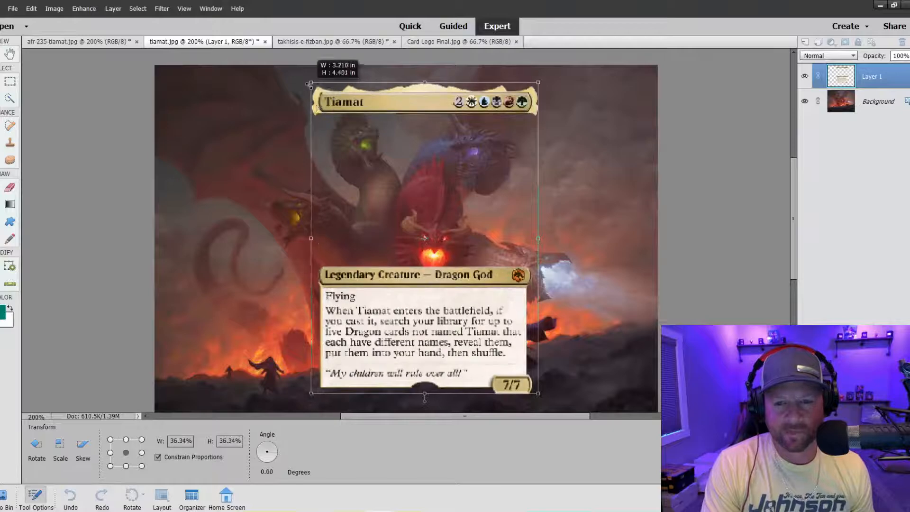
mouse_move(398, 105)
left_mouse_down()
mouse_move(354, 97)
mouse_move(386, 103)
left_mouse_up()
Lower the opacity of the card frame layer to 51% so the artwork shows through it
left_click(900, 55)
left_click(896, 68)
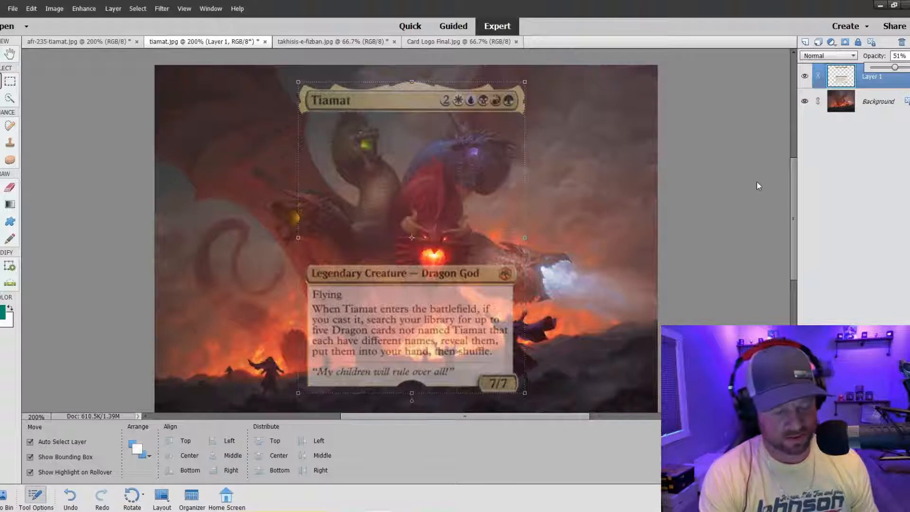
key("ctrl+minus")
key("ctrl+plus")
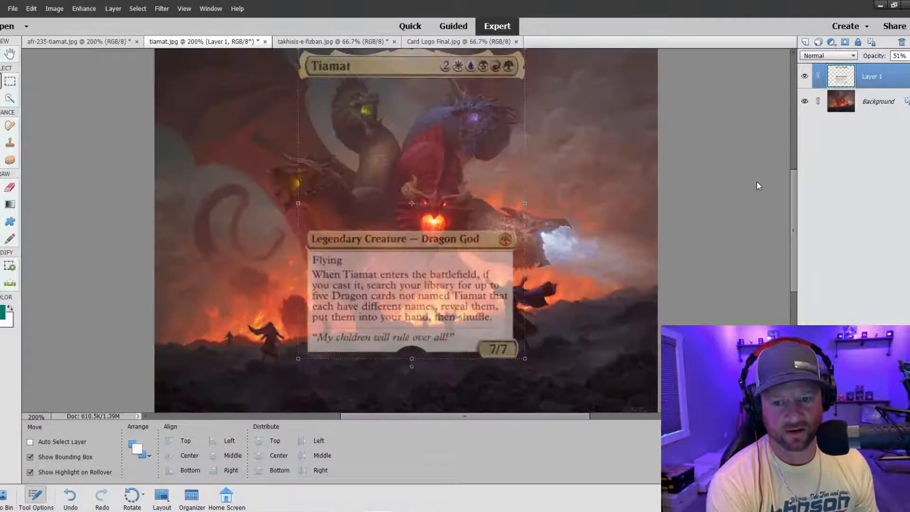
Enlarge the card frame proportionally to about 117% so it spans nearly the artwork's full height, reposition it sideways, and apply the transform
key("ctrl+minus")
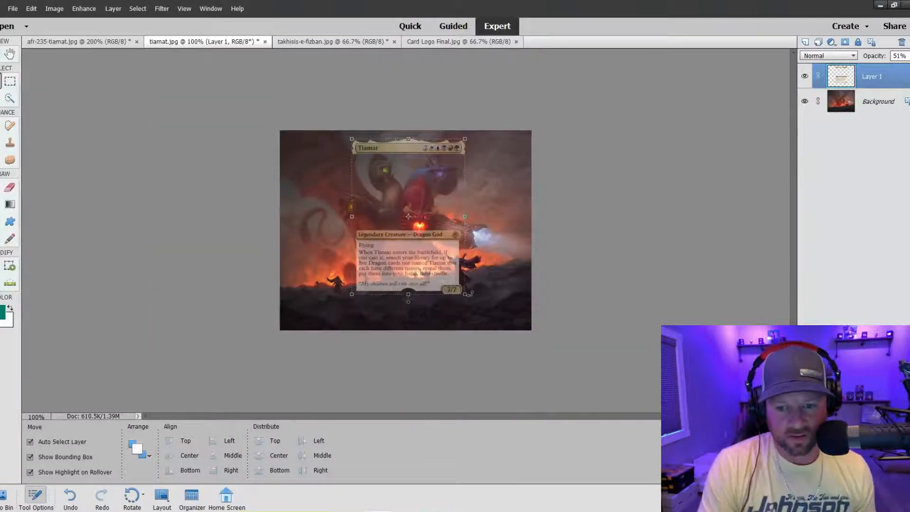
left_click_drag(469, 293, 483, 324)
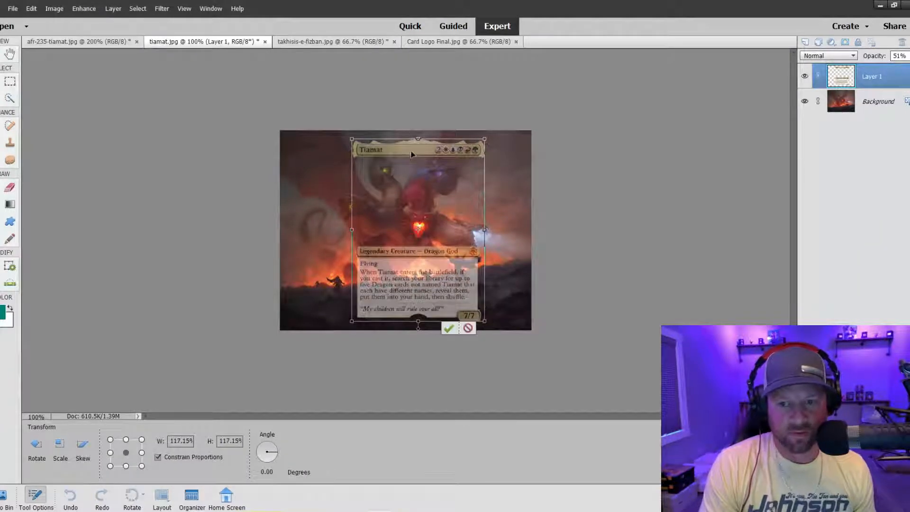
mouse_move(411, 154)
left_mouse_down()
mouse_move(394, 152)
mouse_move(403, 154)
left_mouse_up()
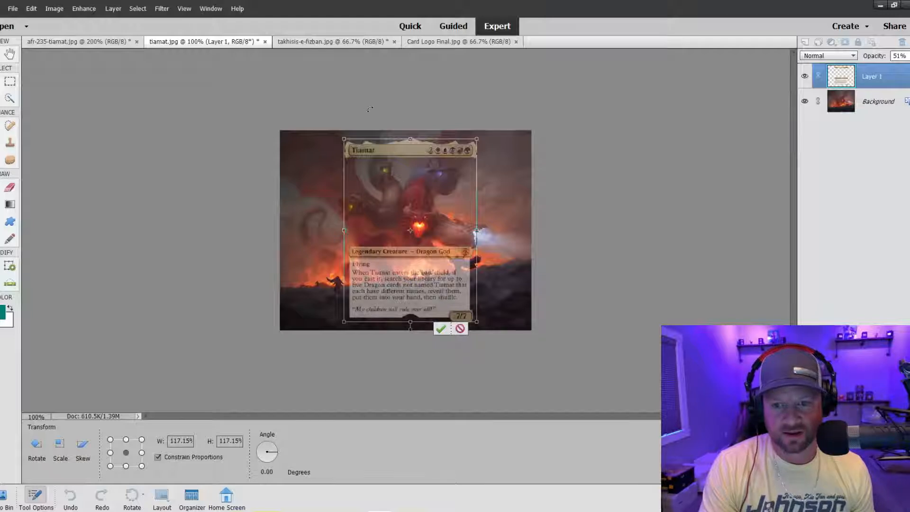
mouse_move(391, 153)
left_mouse_down()
mouse_move(365, 149)
mouse_move(401, 150)
left_mouse_up()
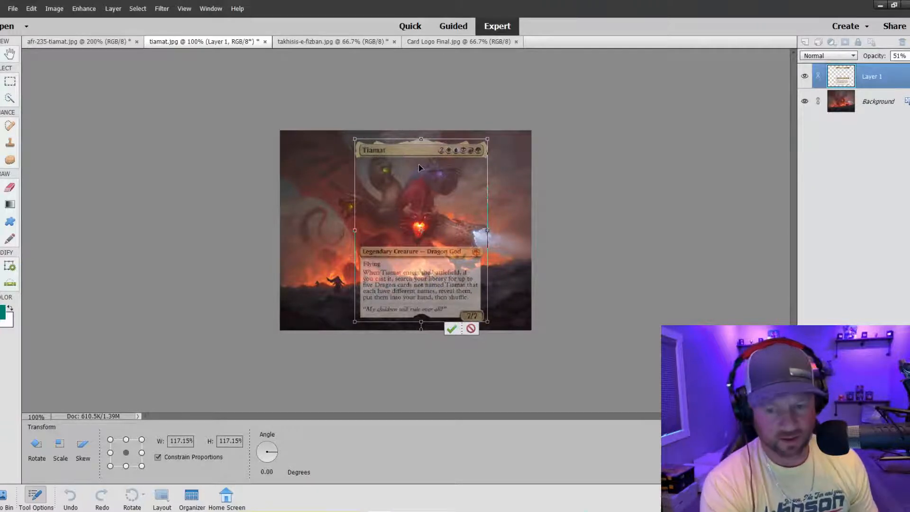
key("ctrl+equal")
key("ctrl+equal")
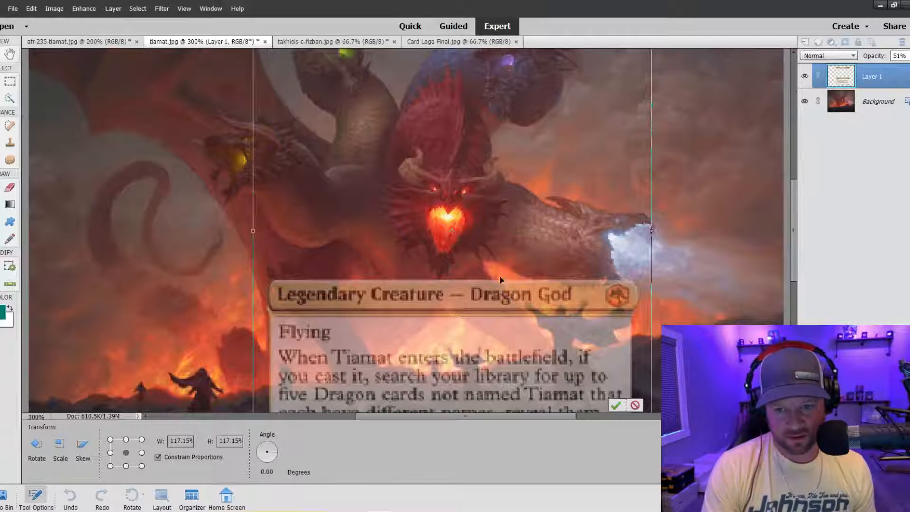
scroll(571, 324, "down", 5)
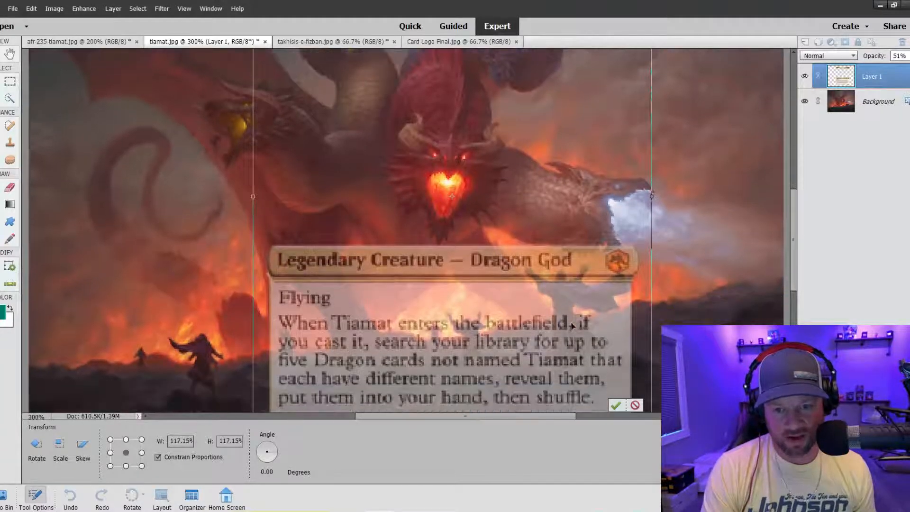
scroll(571, 326, "down", 1)
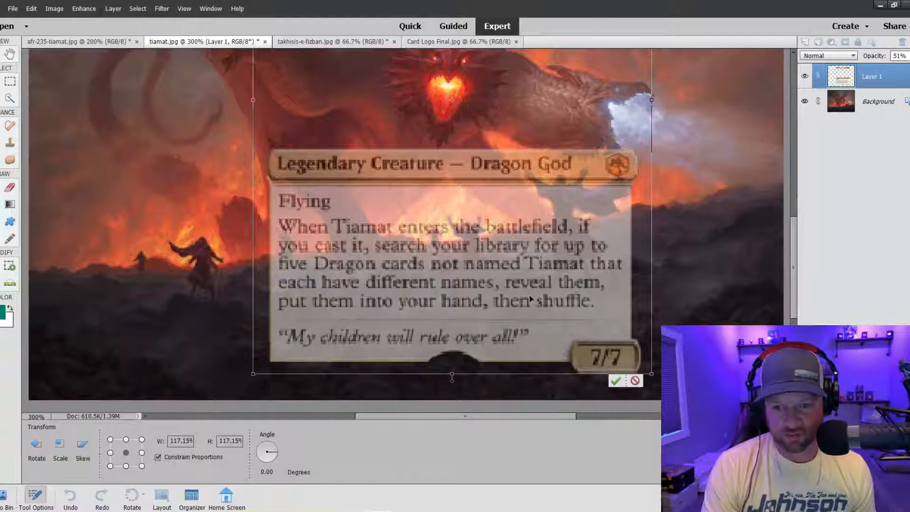
left_click(615, 380)
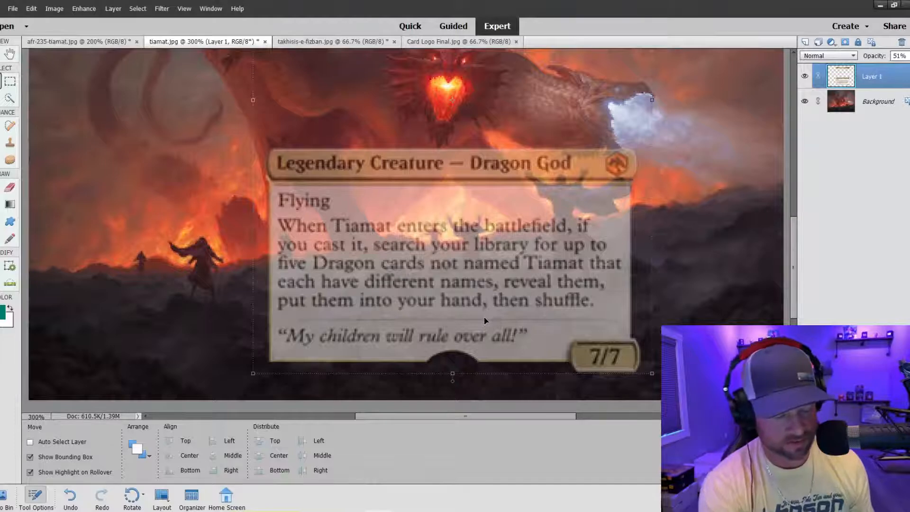
Shift the card frame layer left over the dragon, and fine-tune its placement by nudging it slightly back to the right
key("ctrl+1")
key("ctrl+equal")
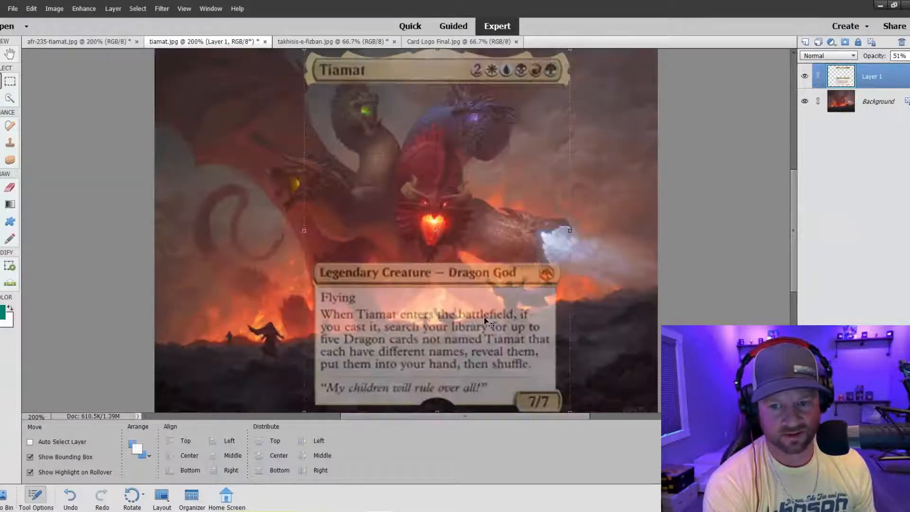
key("ctrl+minus")
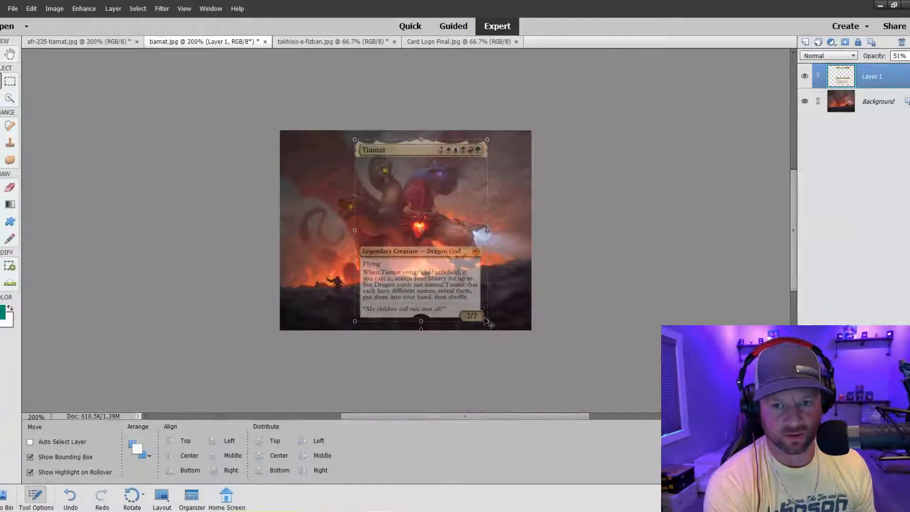
key("ctrl+equal")
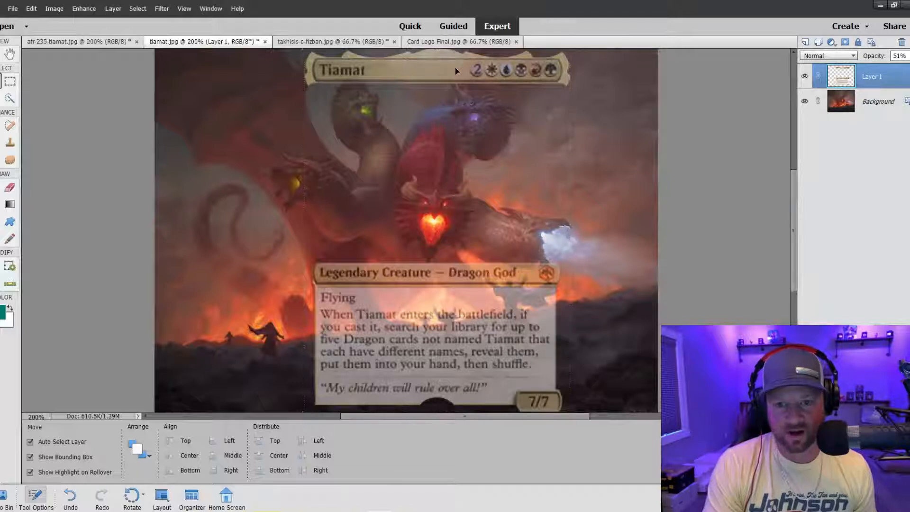
left_click_drag(455, 68, 437, 73)
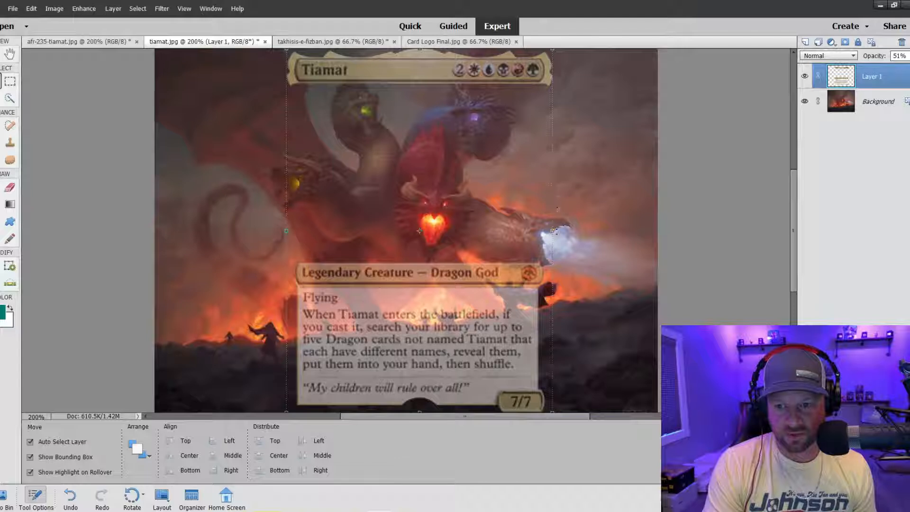
key("Right")
key("Right")
key("Right")
key("Right")
key("Right")
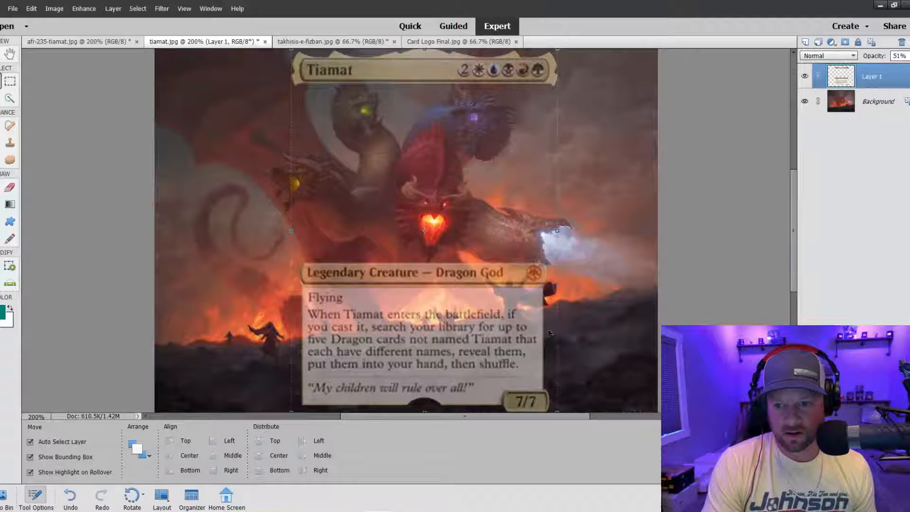
scroll(558, 375, "down", 1)
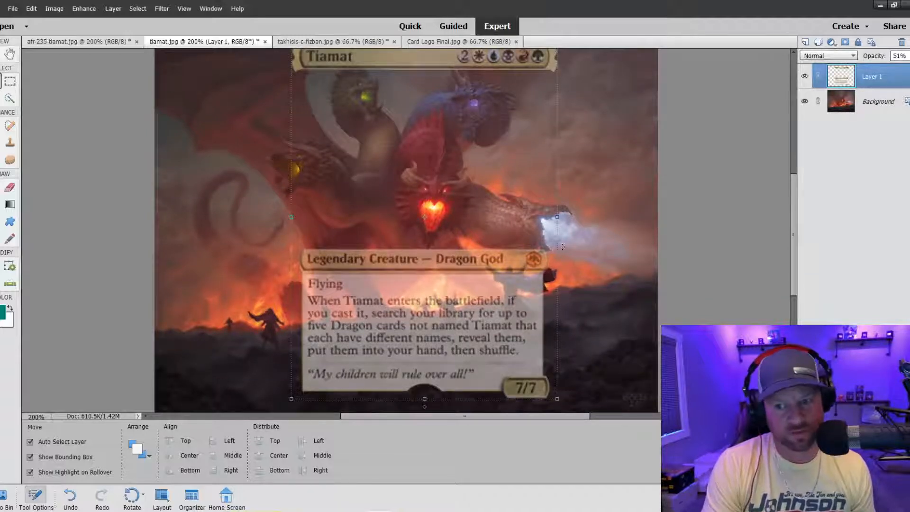
scroll(557, 149, "up", 2)
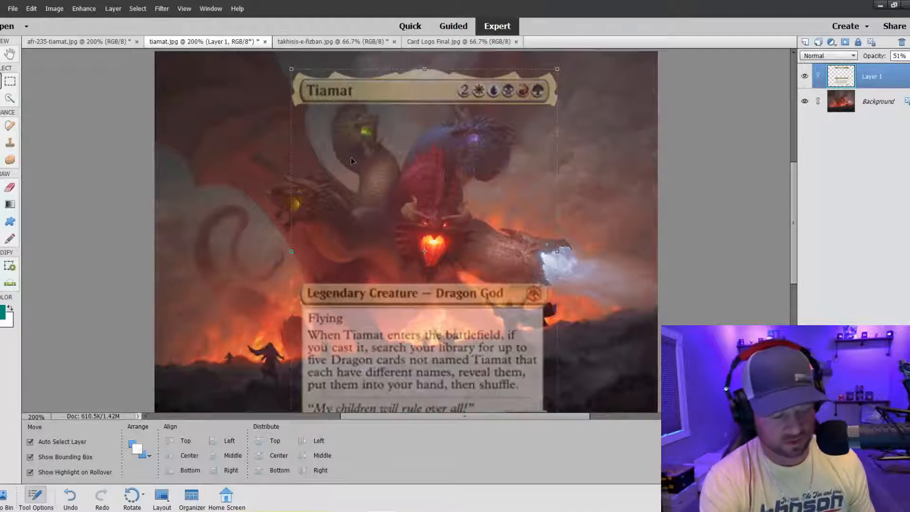
Crop the image to an upright card shape, trimming the artwork on both sides and keeping a narrow margin around the card frame
key("ctrl+minus")
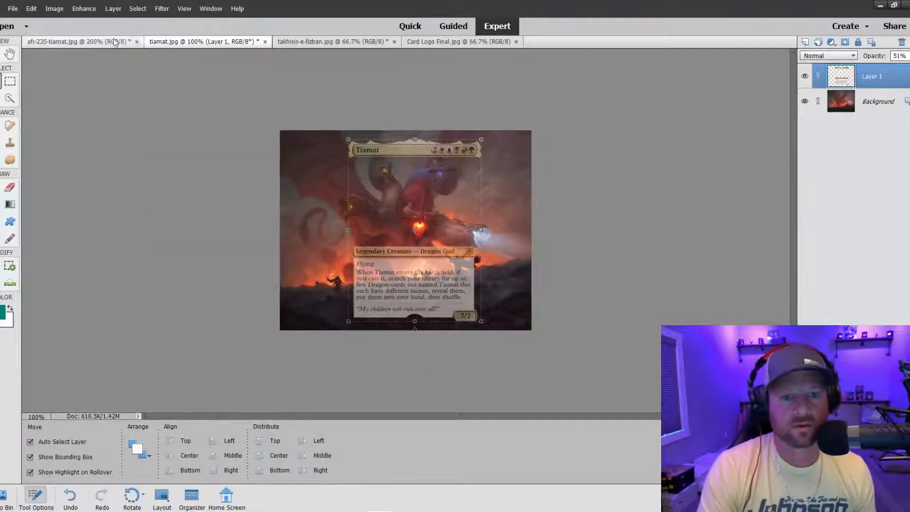
left_click(57, 9)
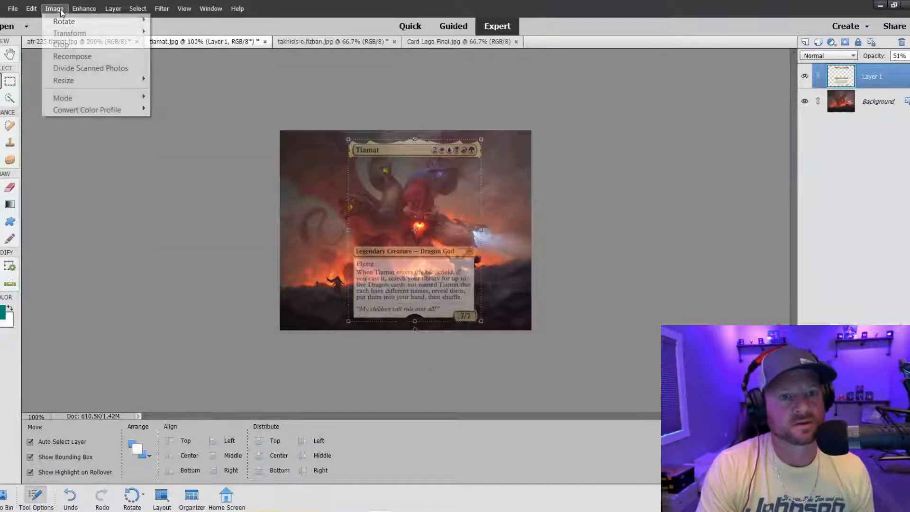
left_click(61, 45)
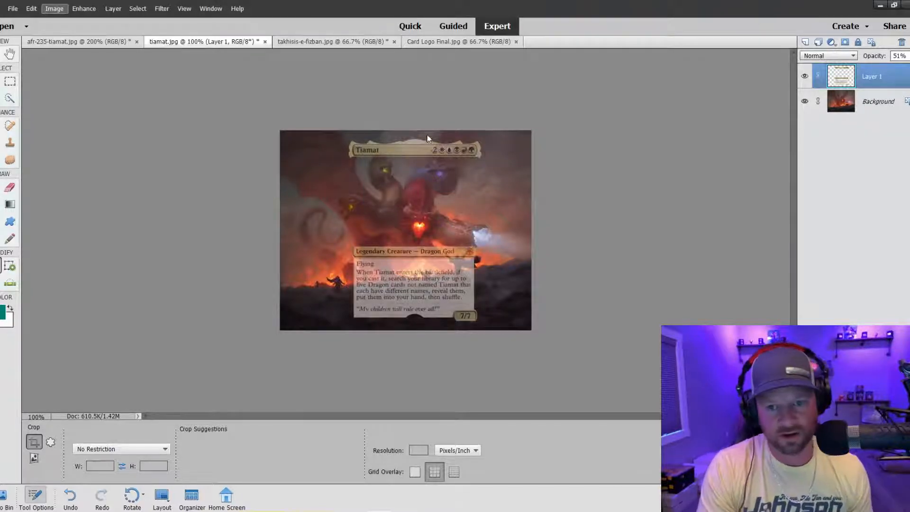
left_click(411, 185)
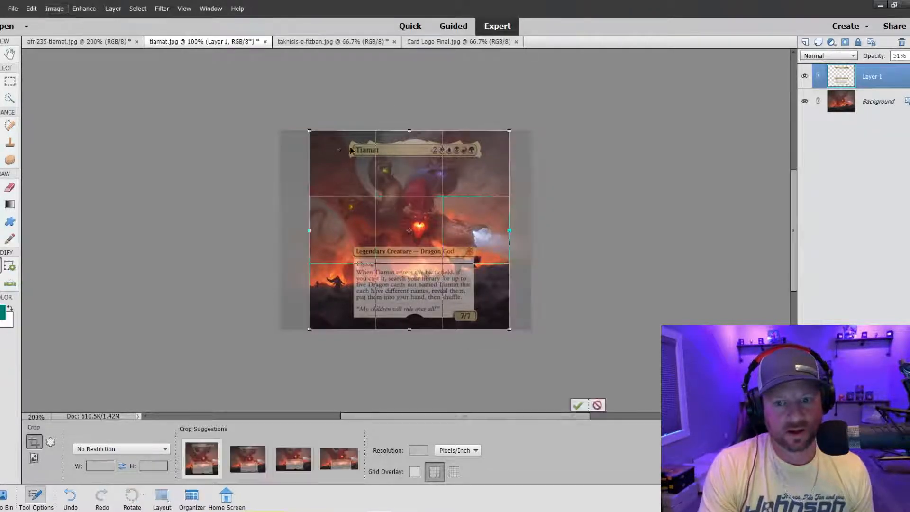
key("ctrl+=")
key("ctrl+minus")
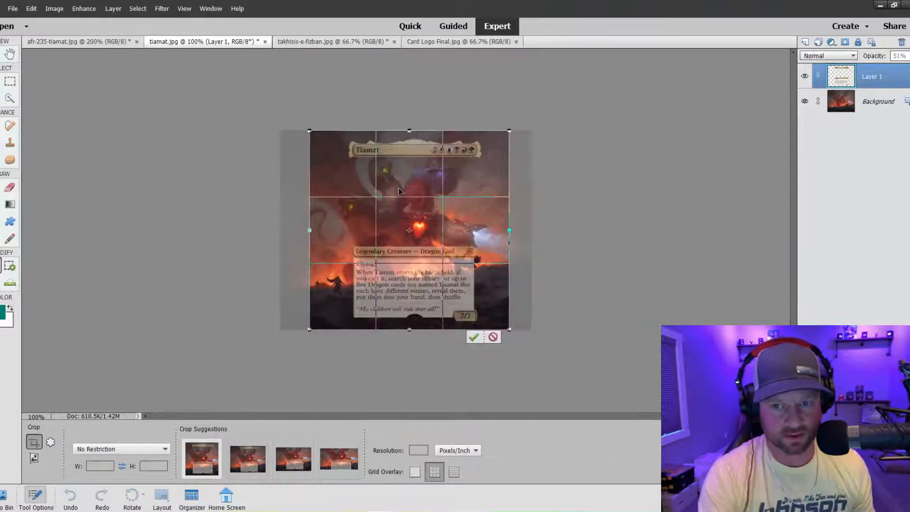
left_click_drag(308, 231, 334, 230)
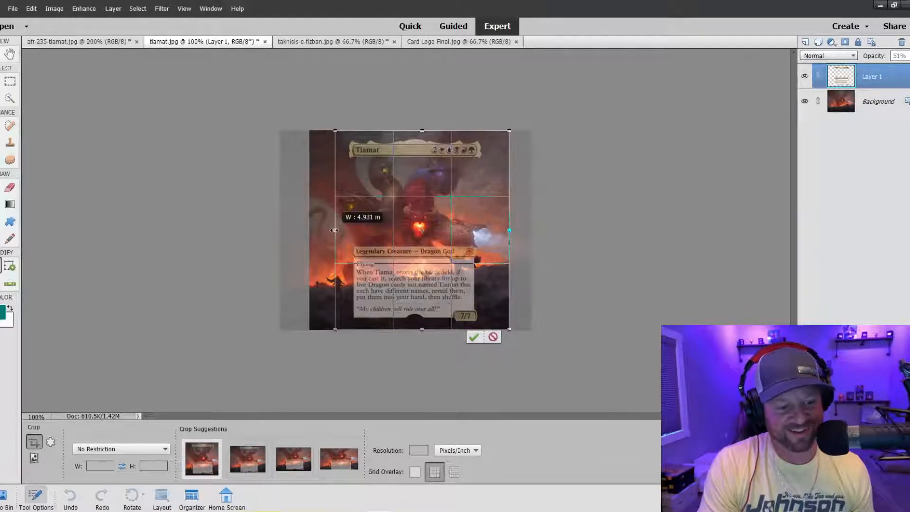
left_click_drag(334, 230, 336, 230)
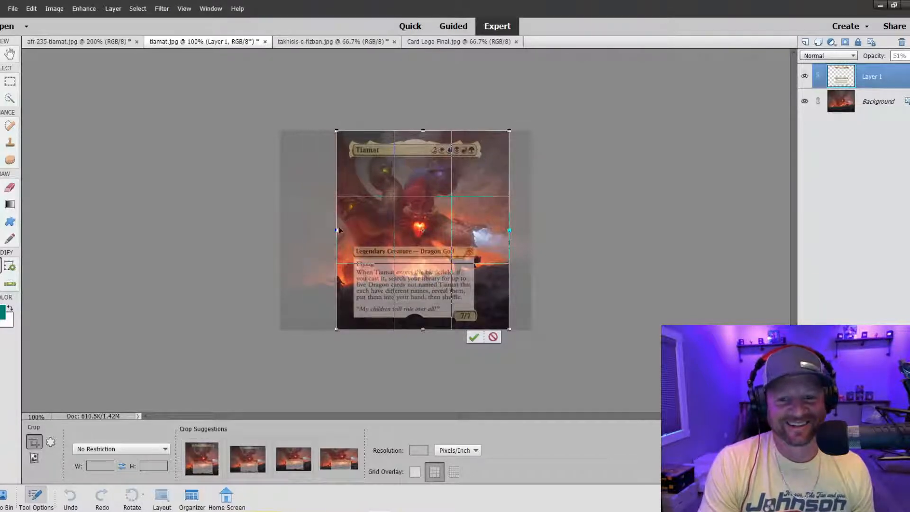
left_click_drag(509, 231, 492, 232)
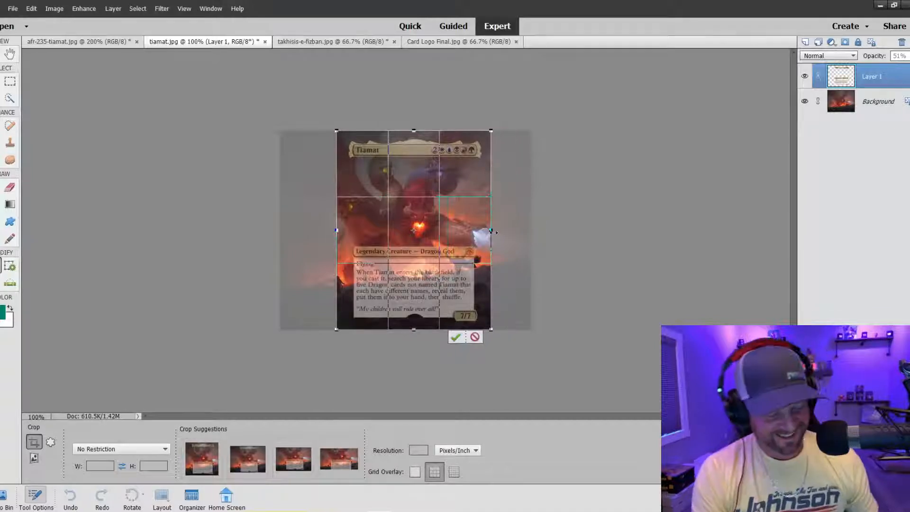
left_click(457, 338)
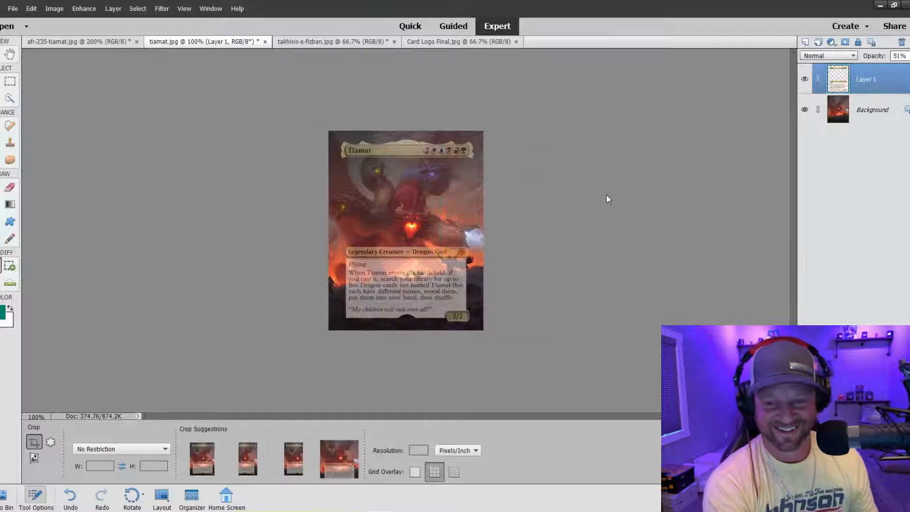
Pick the Clone Stamp tool and look over where the title, type and text boxes overlap the dragon artwork
key("ctrl+plus")
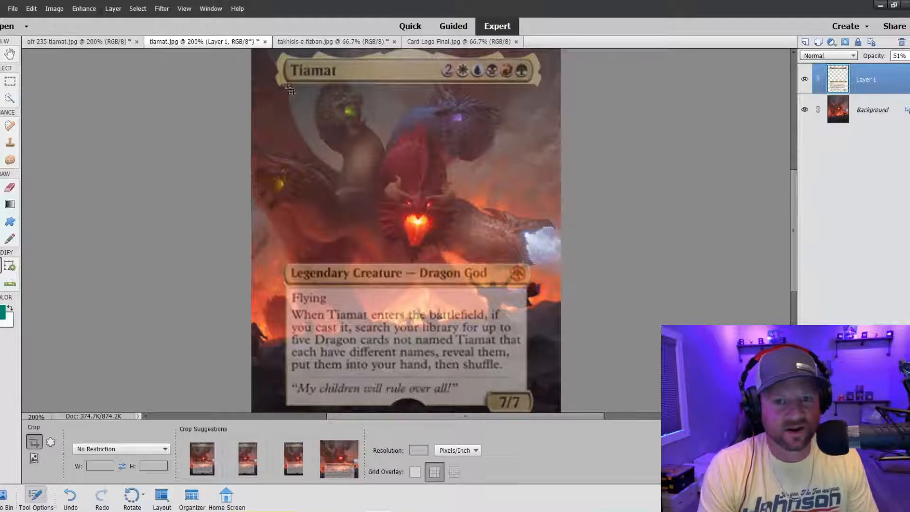
scroll(382, 166, "up", 2)
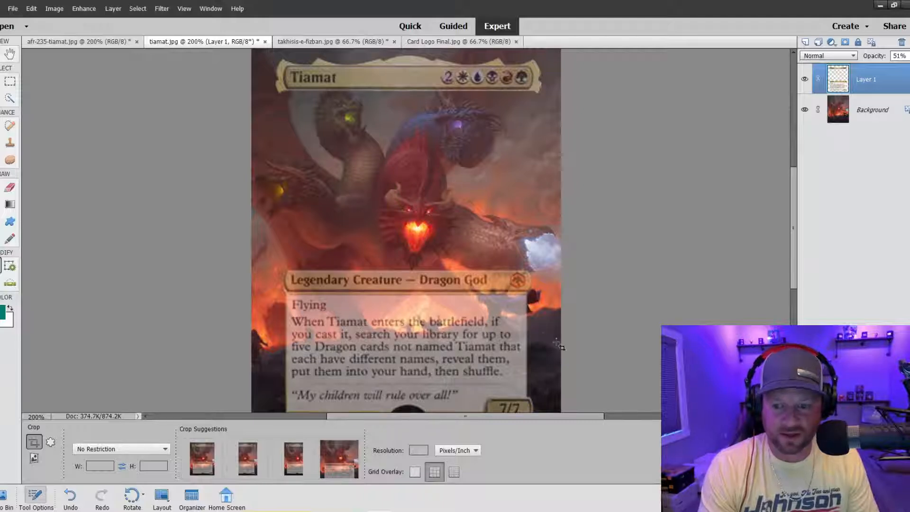
scroll(507, 309, "down", 3)
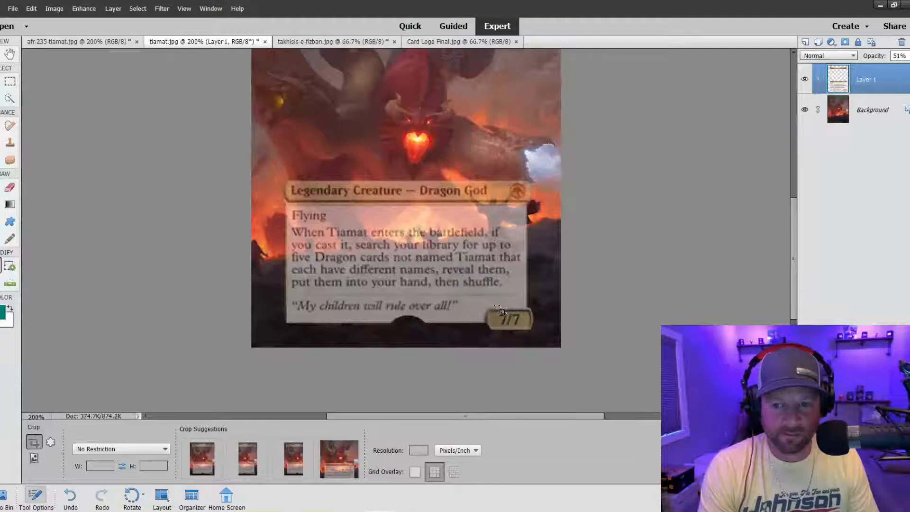
left_click(10, 142)
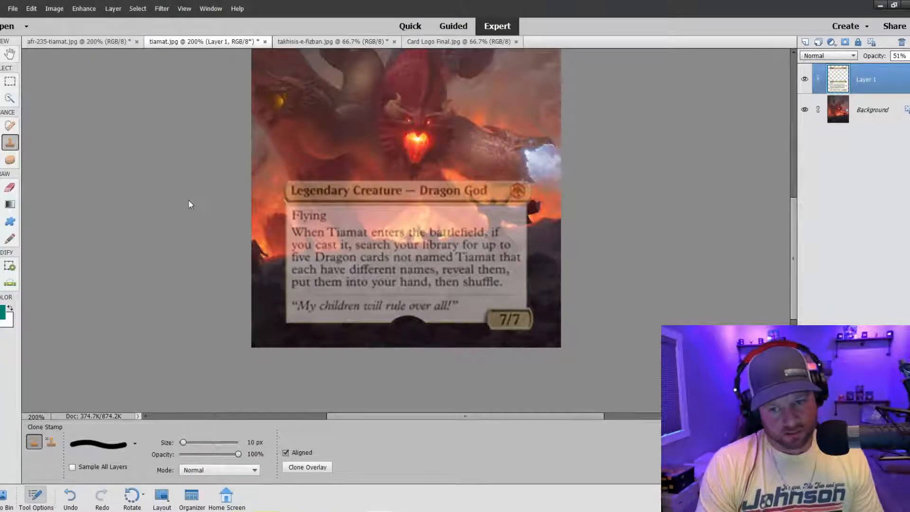
key("ctrl+plus")
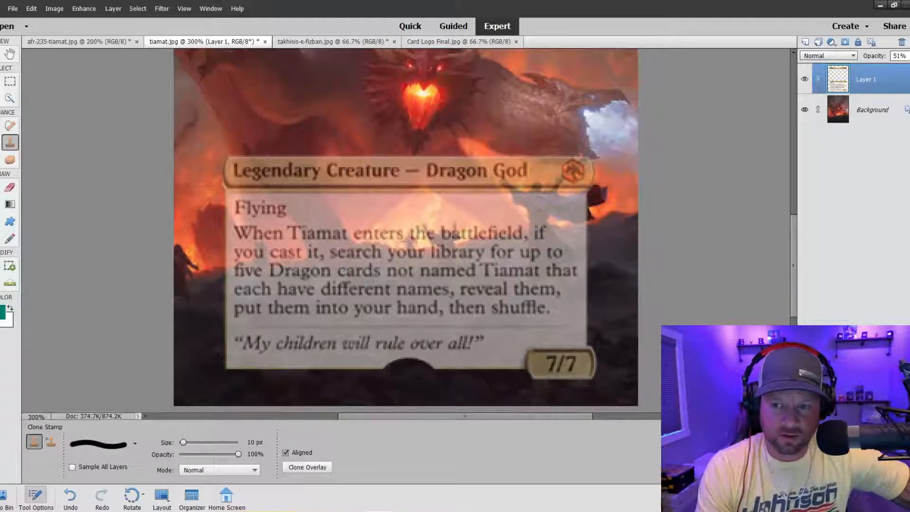
scroll(384, 199, "up", 5)
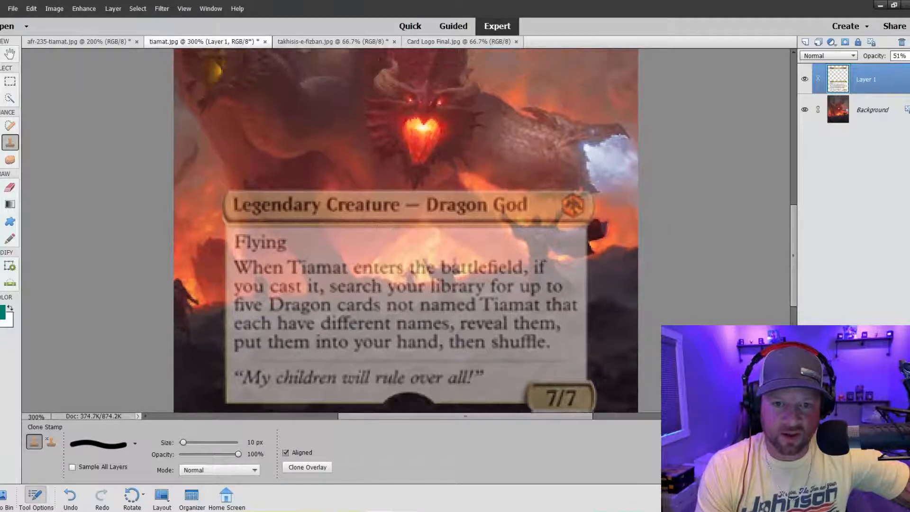
scroll(383, 199, "up", 2)
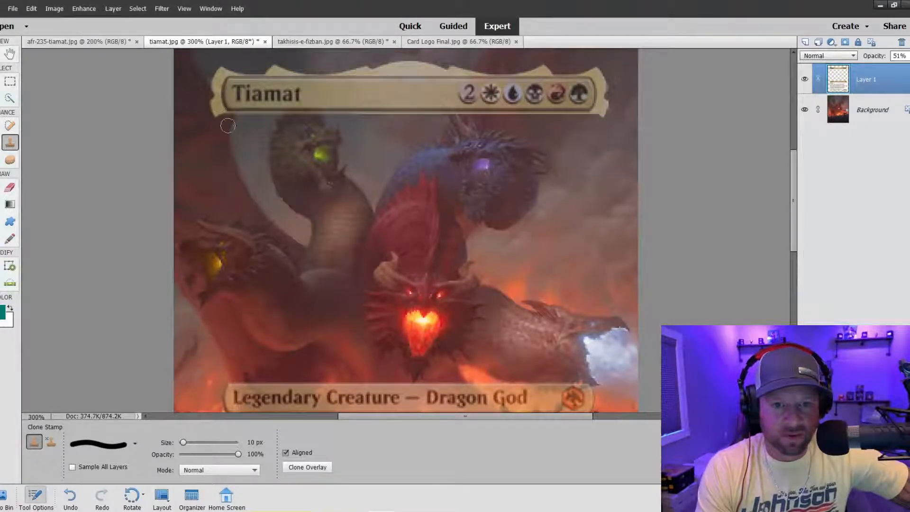
scroll(204, 101, "down", 2)
scroll(261, 191, "down", 1)
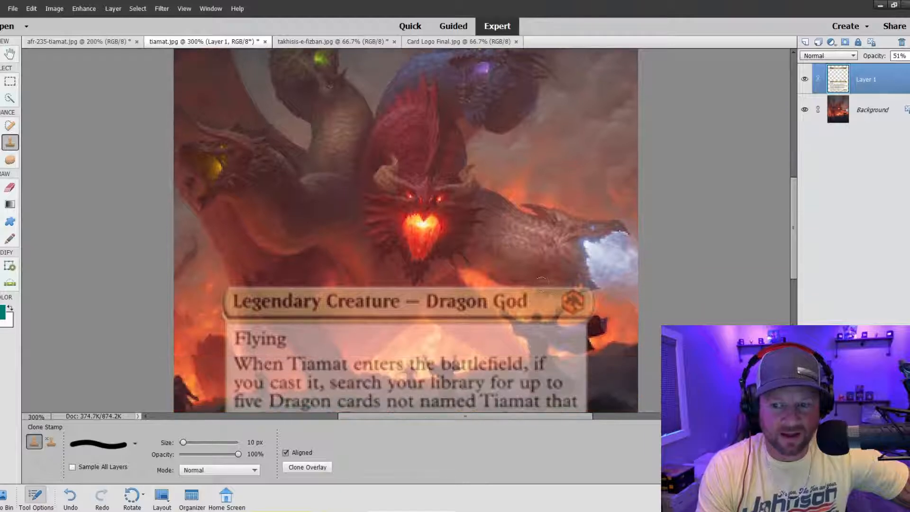
scroll(405, 231, "down", 3)
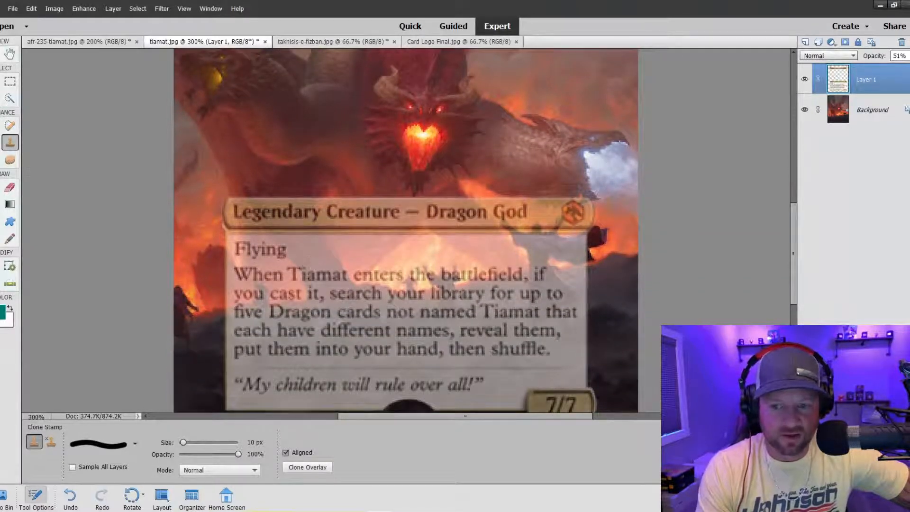
scroll(452, 275, "up", 1)
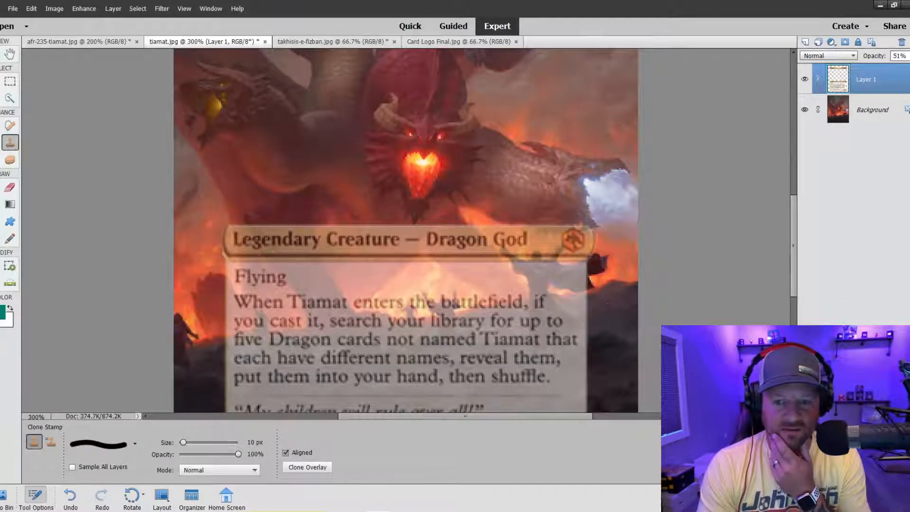
scroll(454, 285, "up", 1)
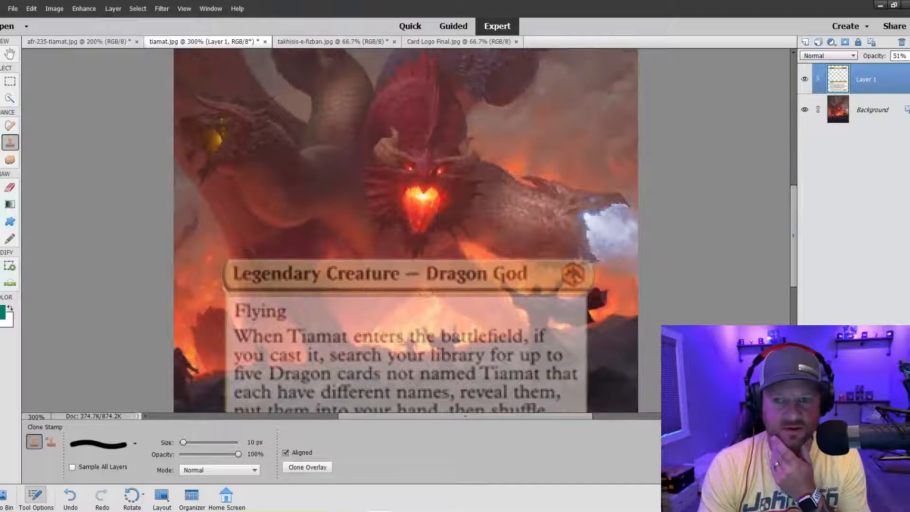
Lower the card frame layer's opacity further to 33% so the dragon details behind the title bar show through
left_click(844, 110)
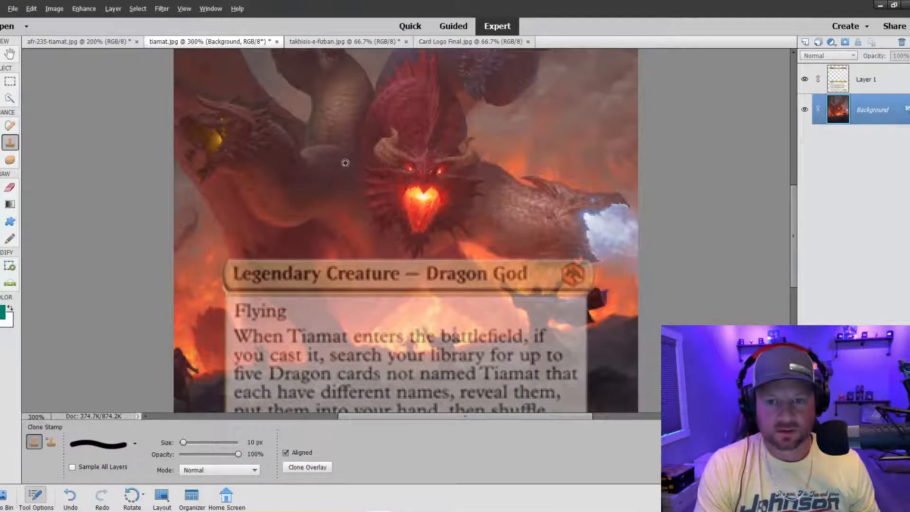
left_click(841, 85)
scroll(417, 209, "up", 3)
scroll(417, 209, "up", 2)
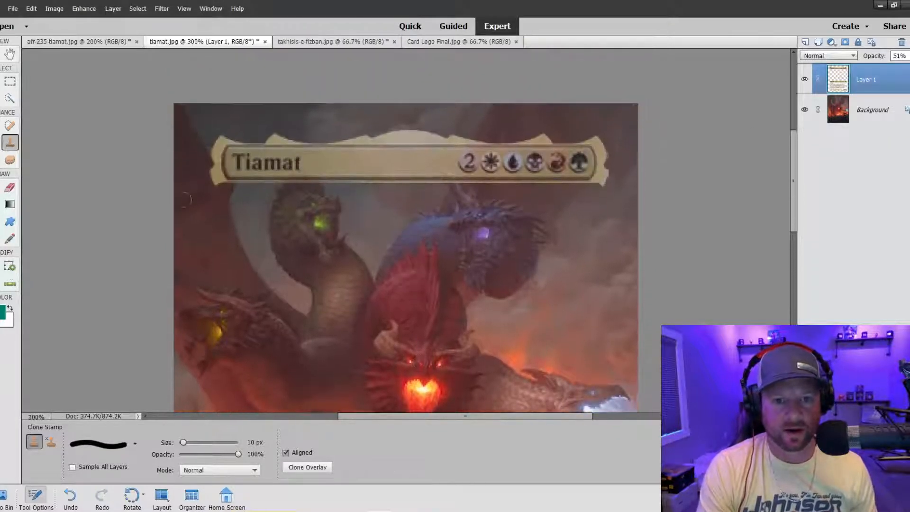
key("ctrl+equal")
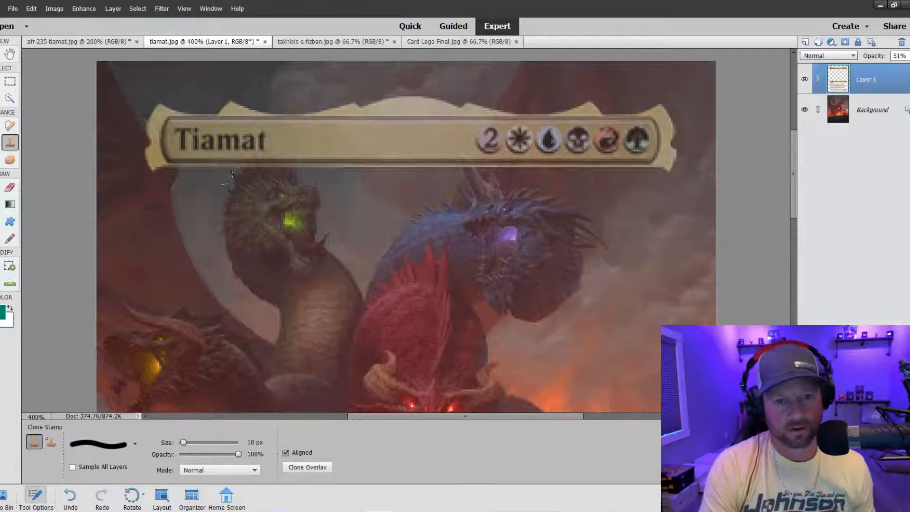
left_click(908, 55)
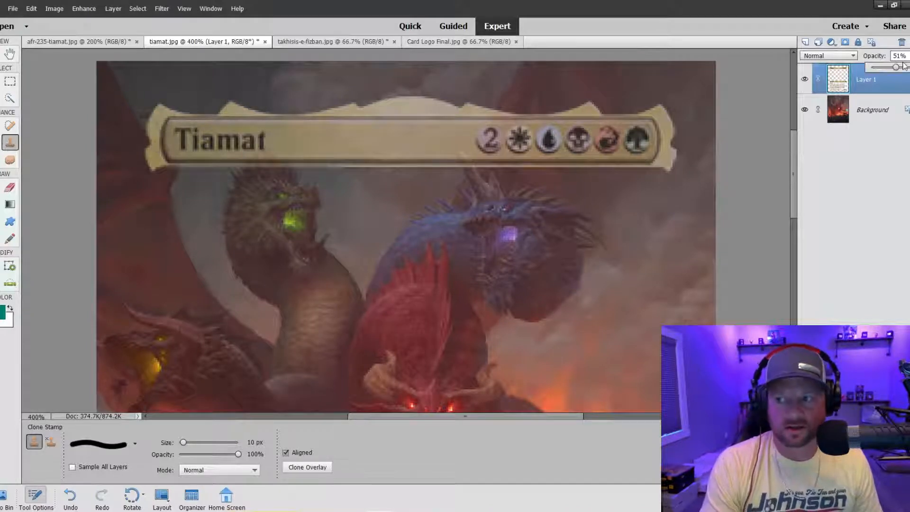
left_click_drag(895, 67, 887, 67)
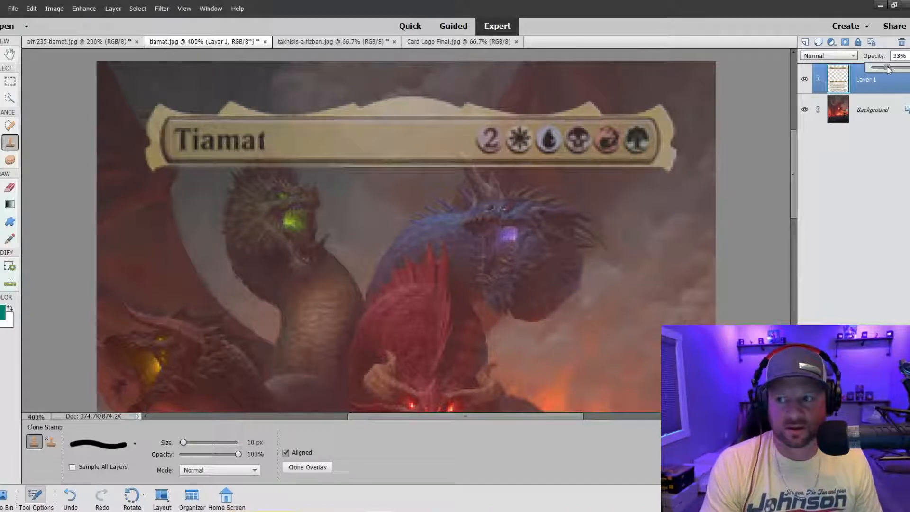
Try cloning away the title bar's lower-left corner, reduce the Clone Stamp brush to 3 px, and undo the trial stroke
left_click(148, 150)
mouse_move(150, 150)
left_mouse_down()
mouse_move(152, 168)
mouse_move(154, 153)
mouse_move(163, 169)
mouse_move(152, 142)
left_mouse_up()
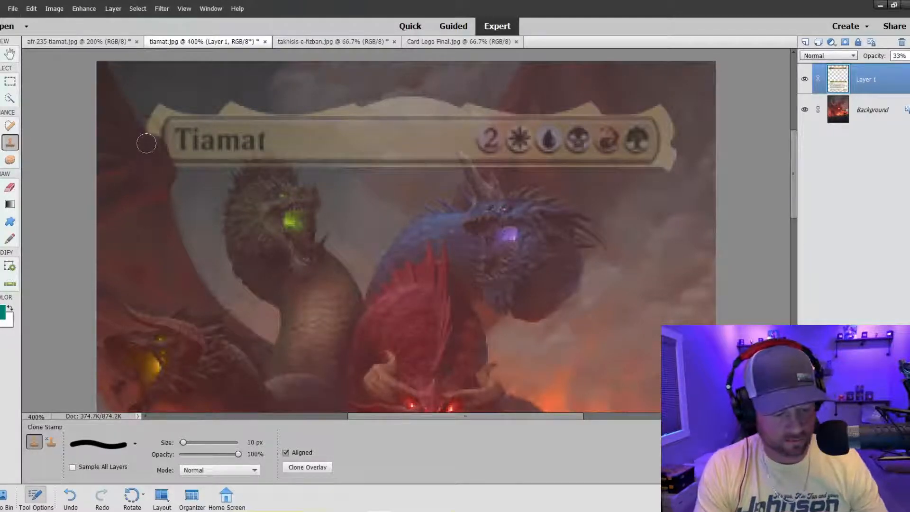
key("bracketleft")
key("bracketleft")
key("bracketleft")
key("bracketleft")
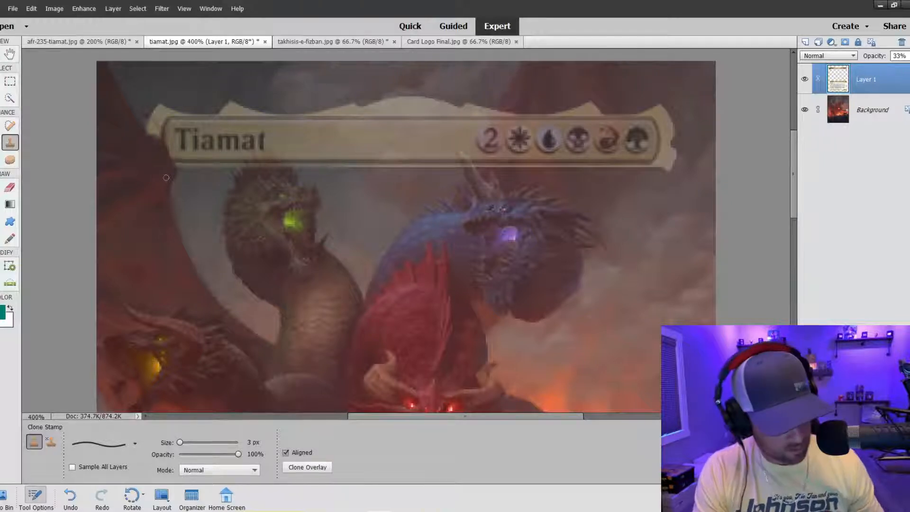
key("ctrl+z")
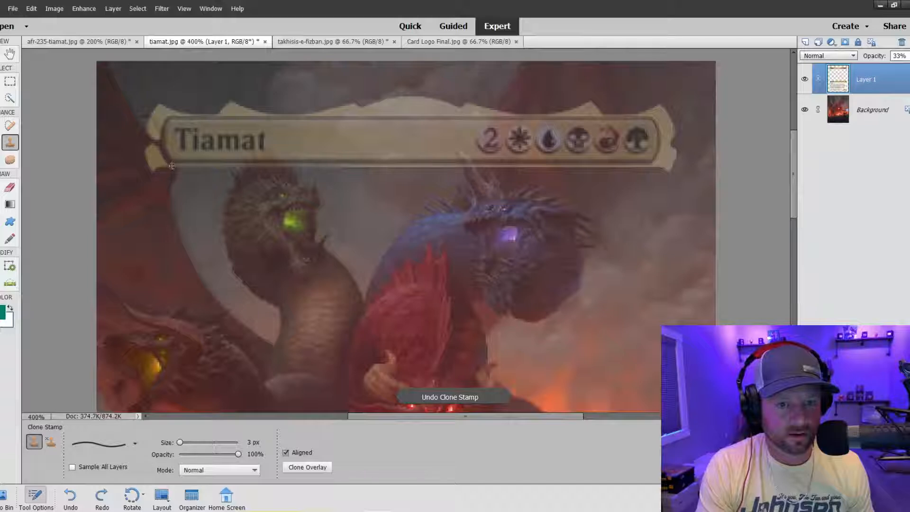
Clone out the title bar's left end with the 3 px brush so the dragon's wing tip overlaps the frame
mouse_move(167, 163)
left_mouse_down()
mouse_move(146, 145)
mouse_move(154, 151)
left_mouse_up()
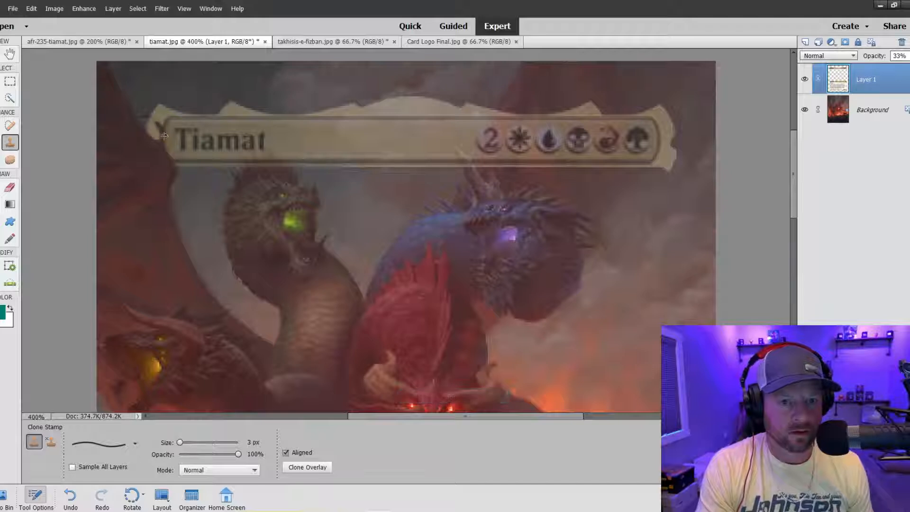
left_click(164, 135, "alt")
mouse_move(159, 127)
left_mouse_down()
mouse_move(171, 164)
mouse_move(167, 153)
left_mouse_up()
mouse_move(156, 122)
left_mouse_down()
mouse_move(174, 169)
mouse_move(166, 151)
left_mouse_up()
Clone away the title bar's lower edge over the green-mouthed dragon's head spikes so they rise in front of the frame
scroll(176, 172, "down", 1)
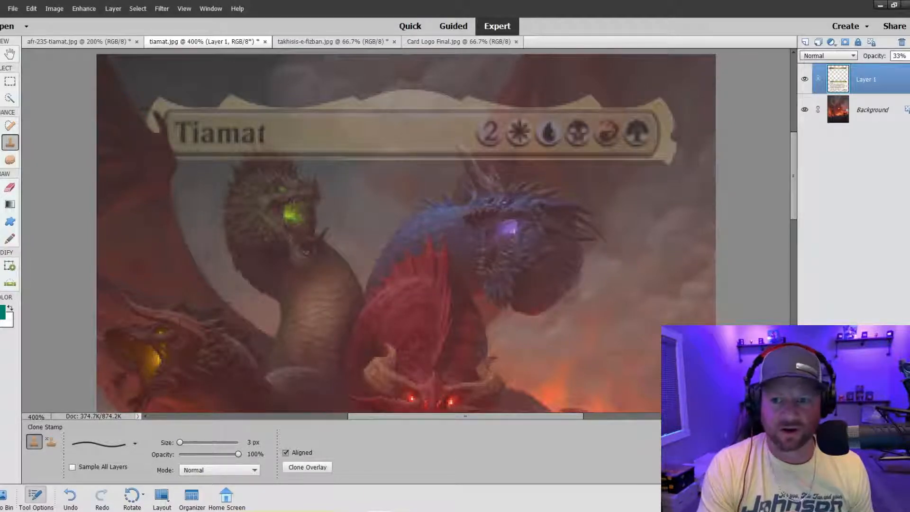
scroll(151, 135, "down", 1)
scroll(255, 120, "down", 1)
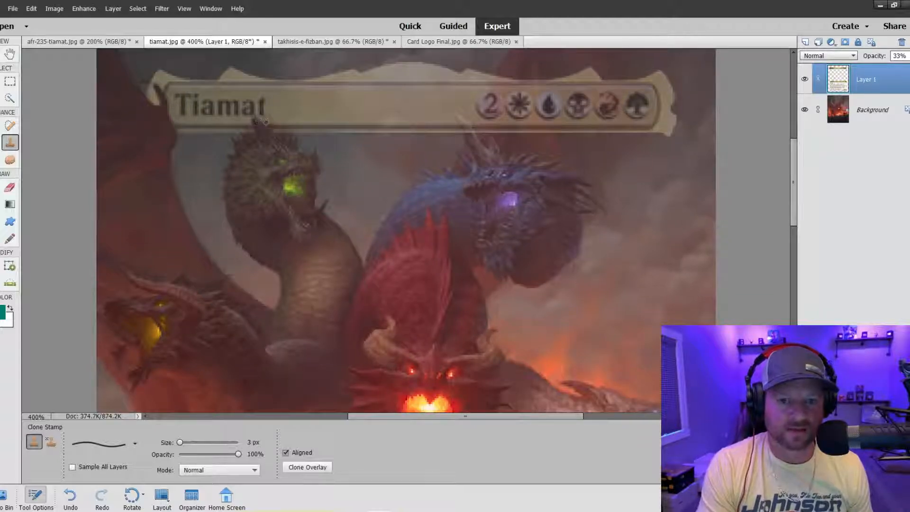
left_click_drag(264, 117, 276, 128)
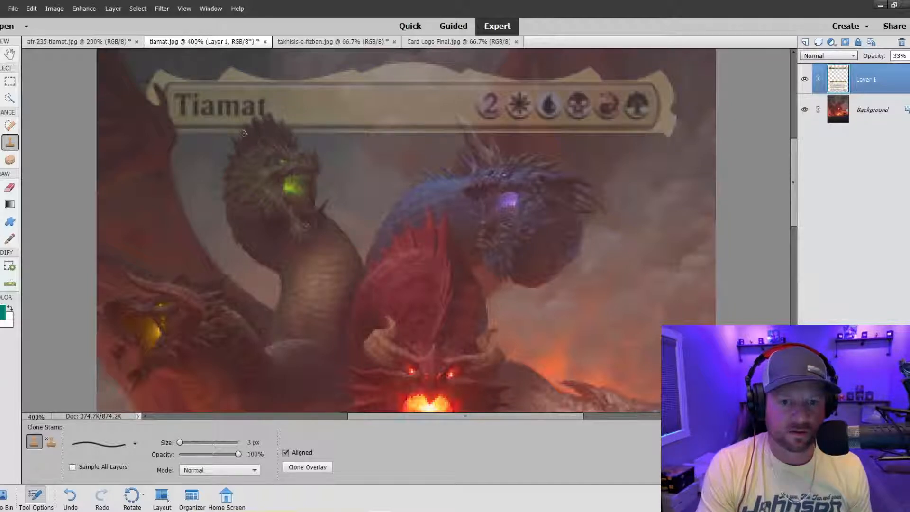
Clone away the title bar along the blue dragon's long horn so the horn overlaps the frame
key("ctrl+plus")
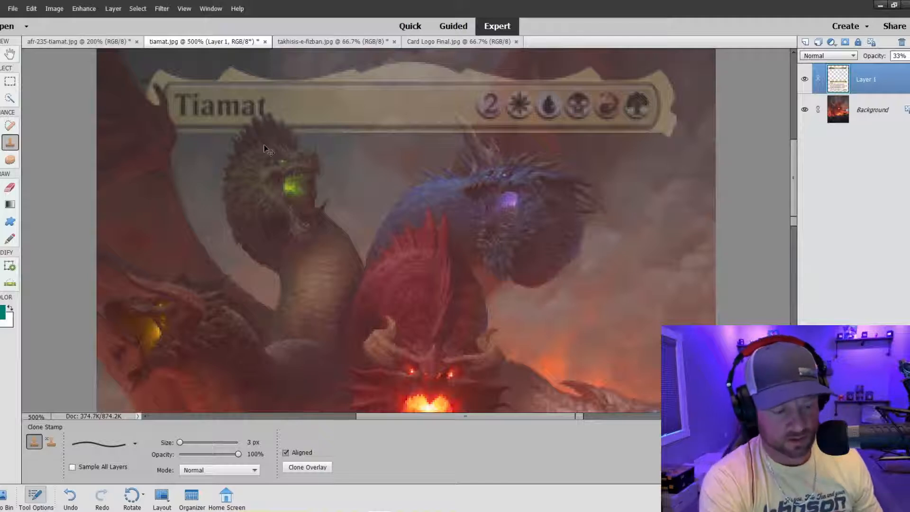
key("ctrl+plus")
scroll(203, 166, "up", 3)
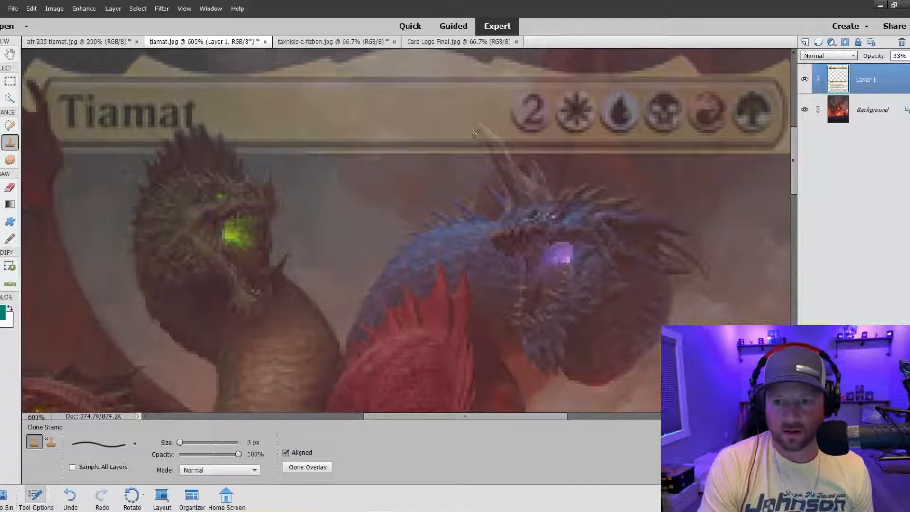
mouse_move(482, 127)
left_mouse_down()
mouse_move(498, 147)
mouse_move(479, 122)
mouse_move(505, 161)
mouse_move(490, 136)
left_mouse_up()
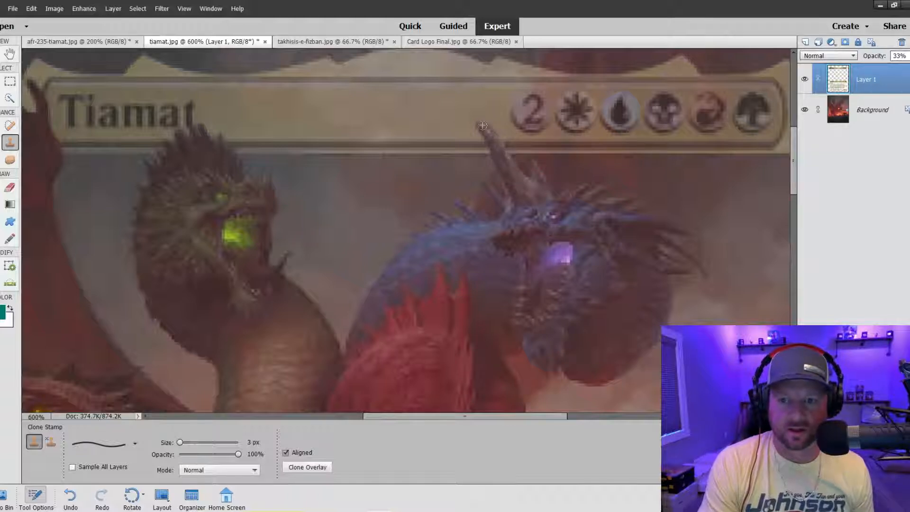
mouse_move(485, 128)
left_mouse_down()
mouse_move(505, 158)
mouse_move(501, 149)
left_mouse_up()
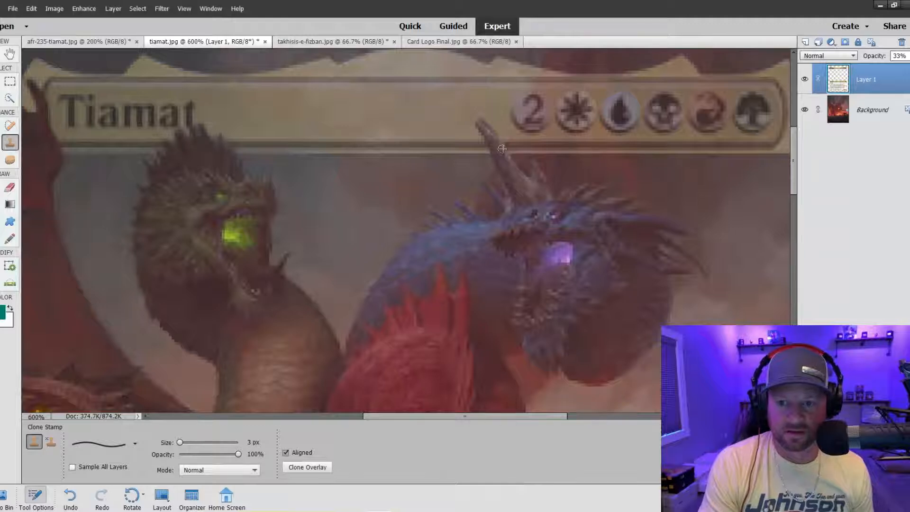
left_click(506, 159, "alt")
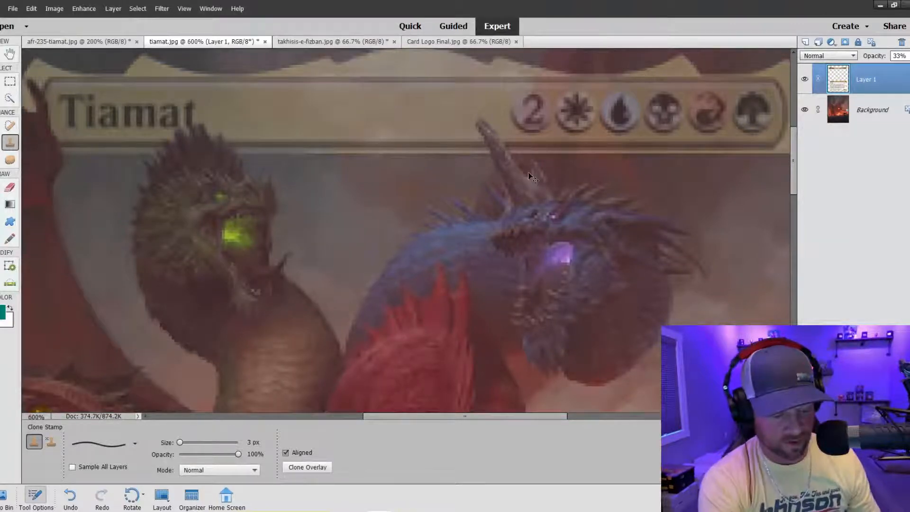
Examine the whole card and the places where the type and text boxes cover dragon and silhouette details
key("ctrl+minus")
key("ctrl+minus")
key("ctrl+minus")
key("ctrl+minus")
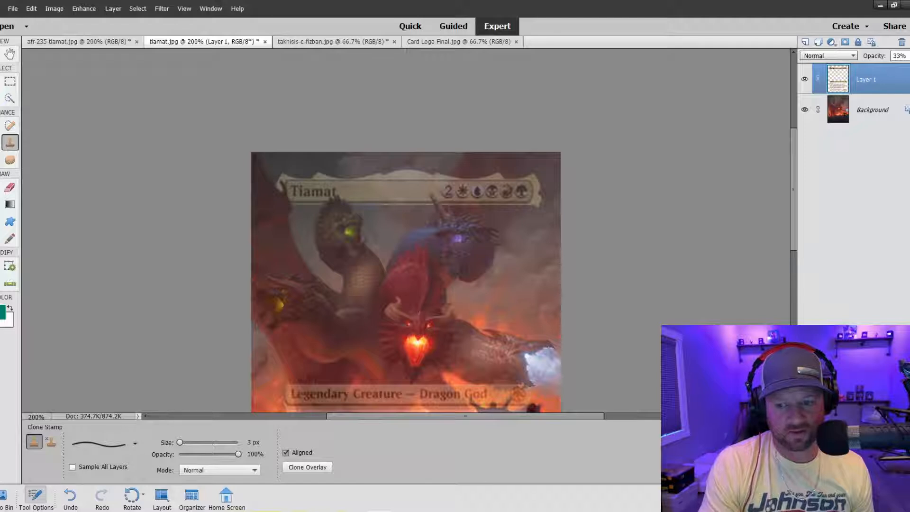
scroll(406, 237, "down", 5)
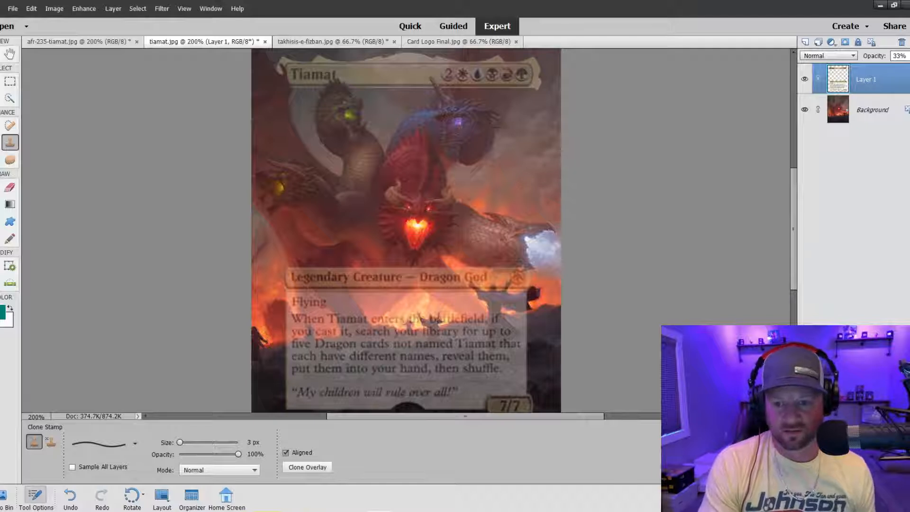
key("ctrl+equal")
key("ctrl+equal")
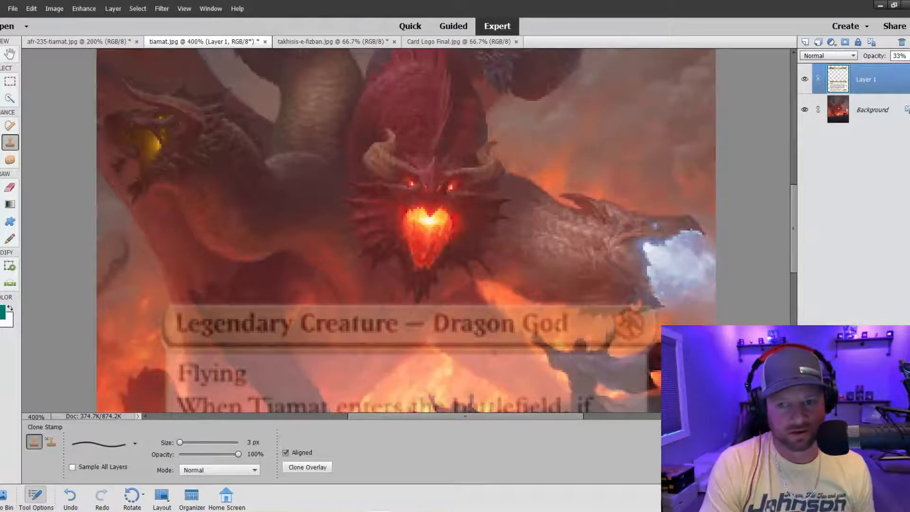
scroll(406, 232, "down", 2)
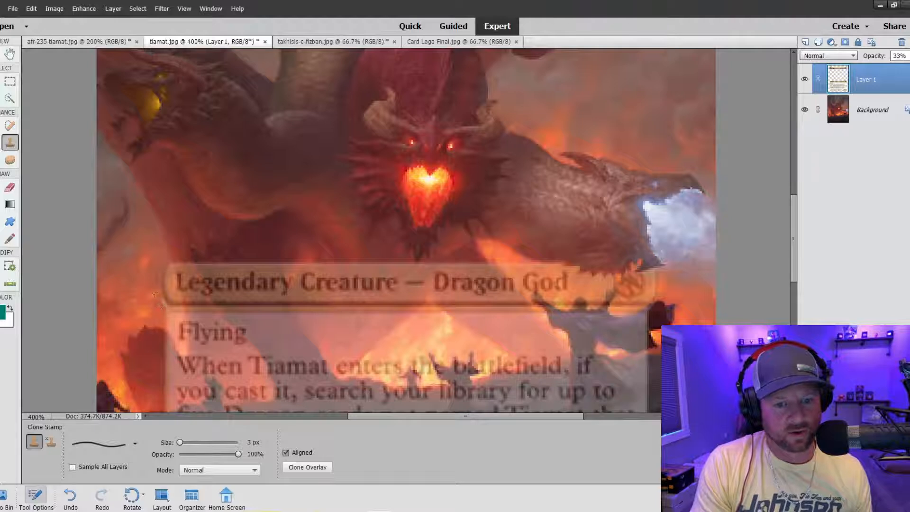
Undo the last Clone Stamp stroke on the card frame layer
key("ctrl+equal")
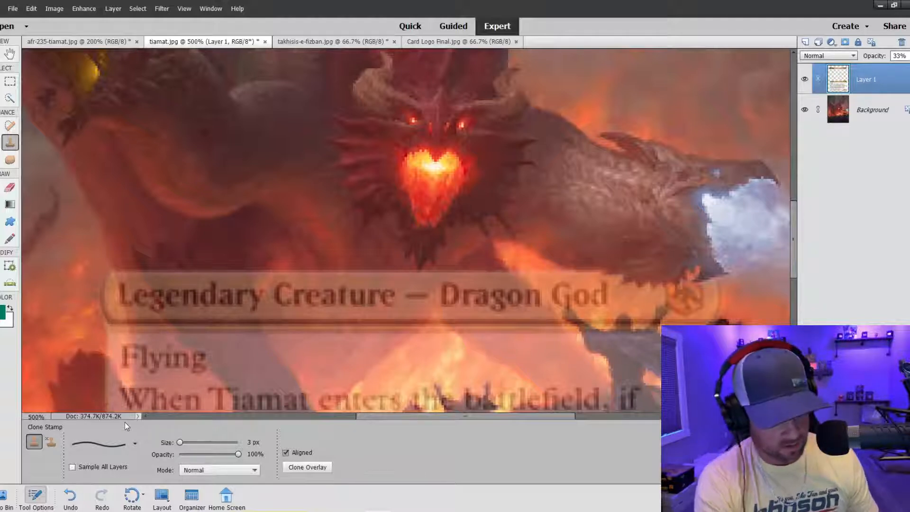
key("ctrl+minus")
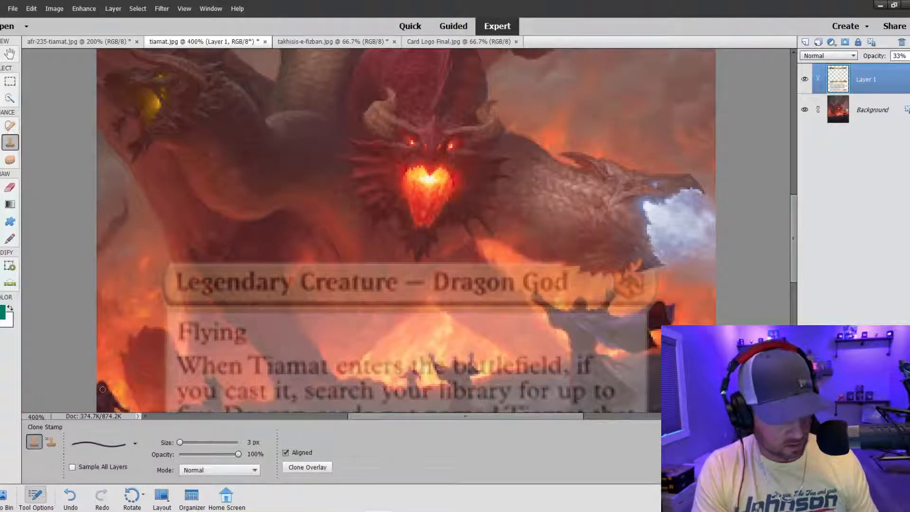
key("ctrl+z")
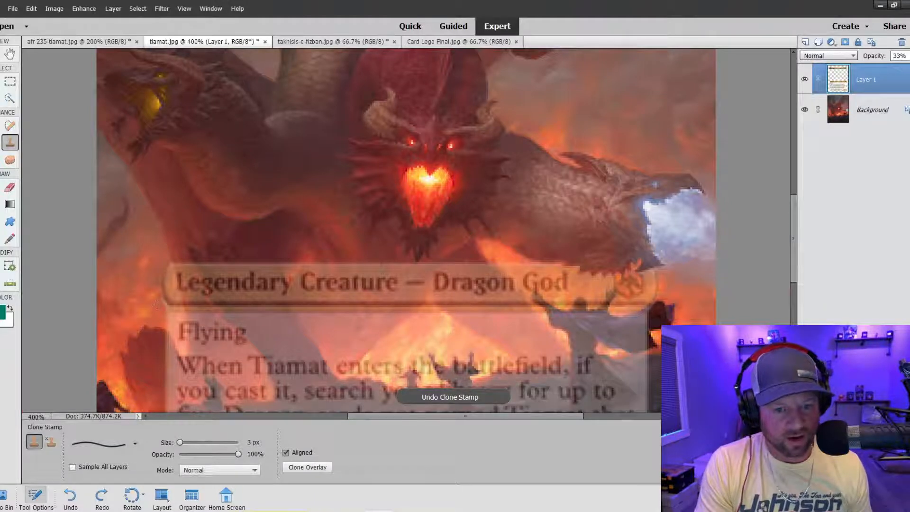
Redo the undone Clone Stamp stroke and set the card frame layer's opacity to 56%
key("ctrl+y")
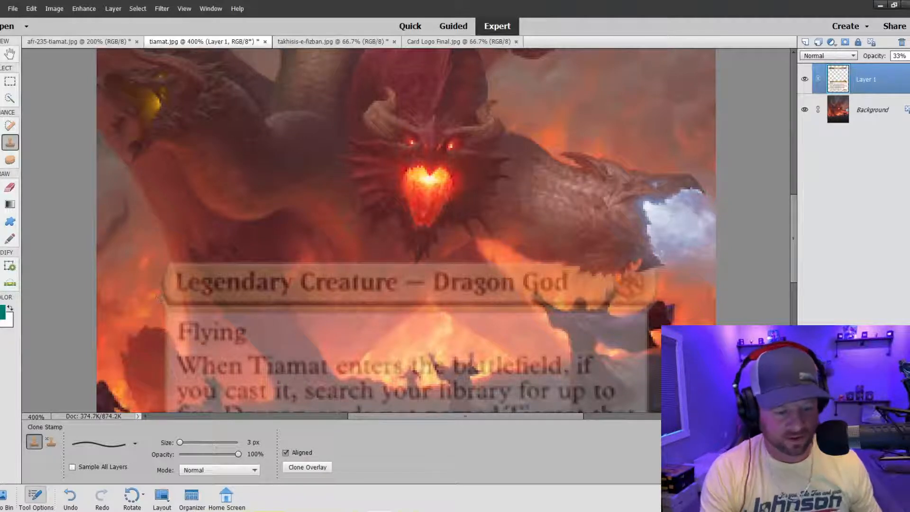
key("ctrl+minus")
key("ctrl+minus")
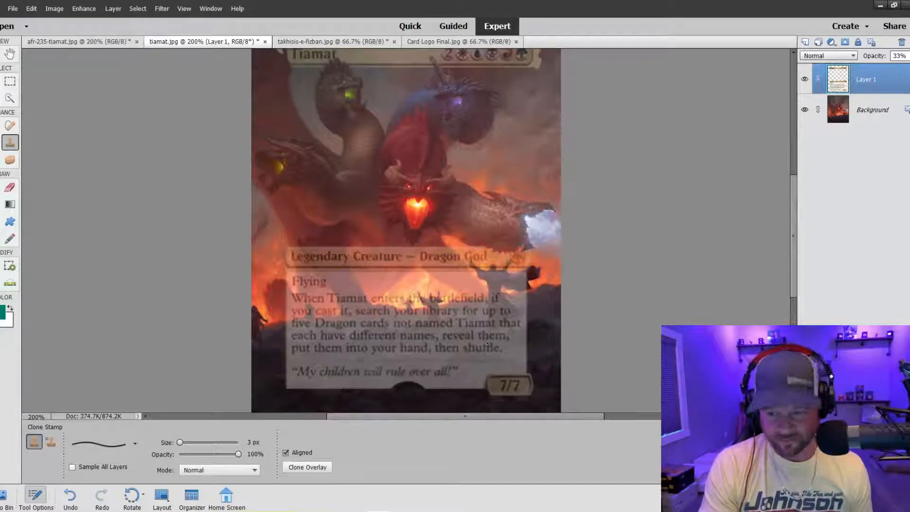
left_click(907, 55)
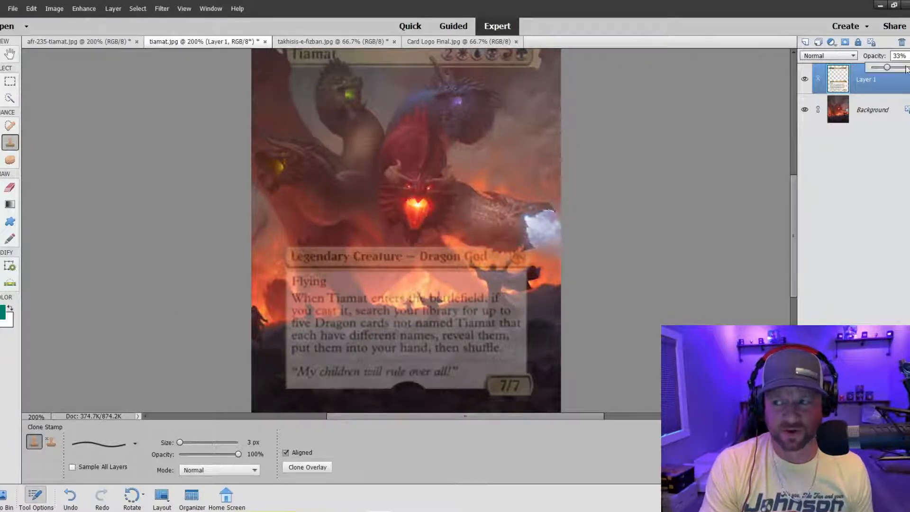
left_click(903, 67)
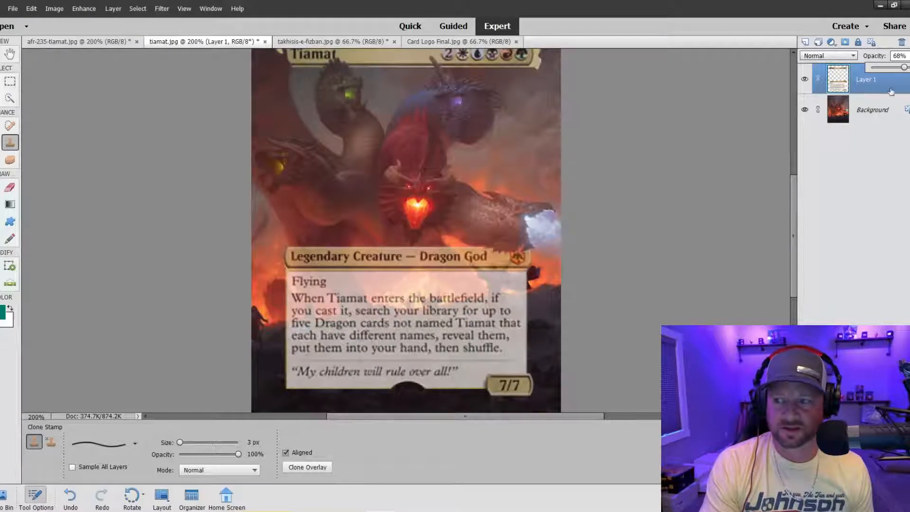
left_click_drag(902, 67, 900, 71)
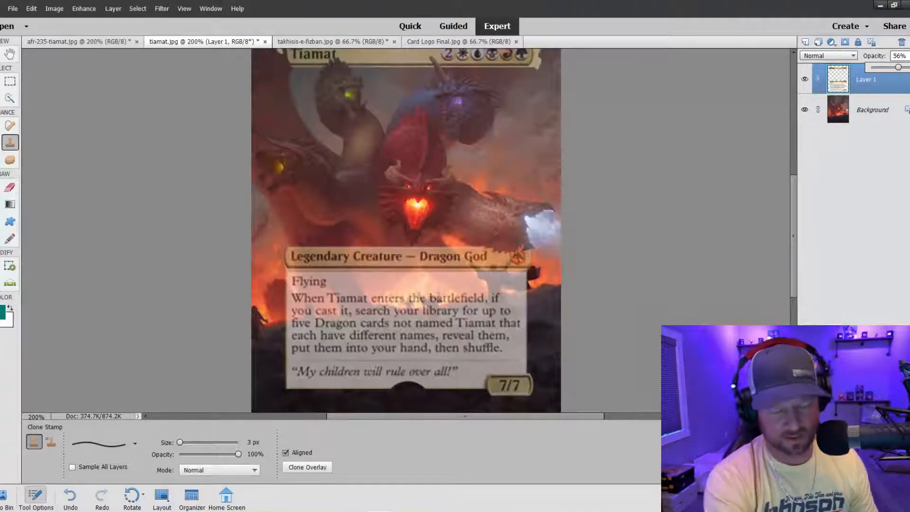
key("v")
key("ctrl+minus")
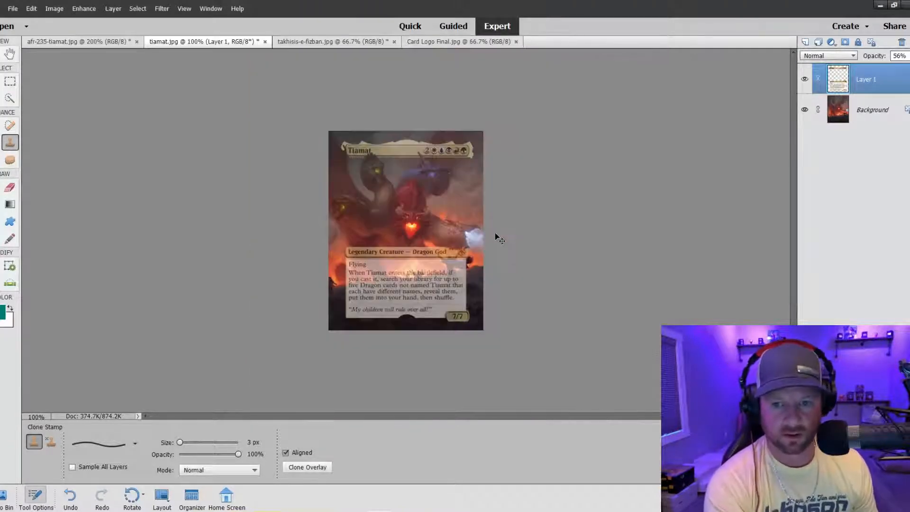
Try to clone away the set symbol at the end of the type line with a 7 px Clone Stamp on Layer 1
key("ctrl+plus")
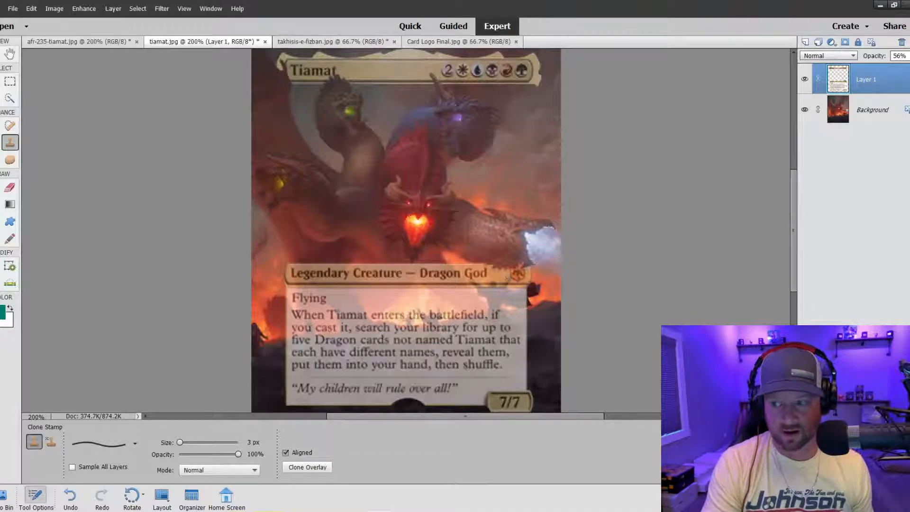
key("ctrl+equal")
key("ctrl+equal")
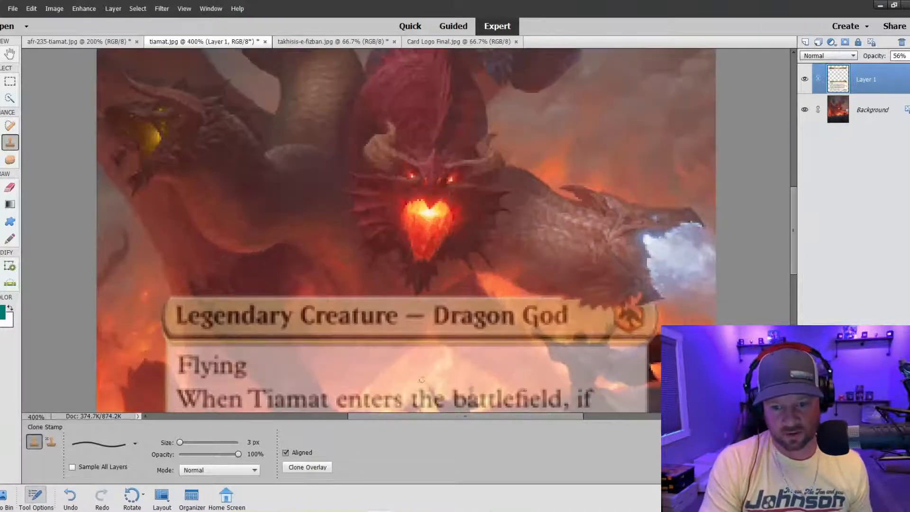
scroll(373, 358, "right", 5)
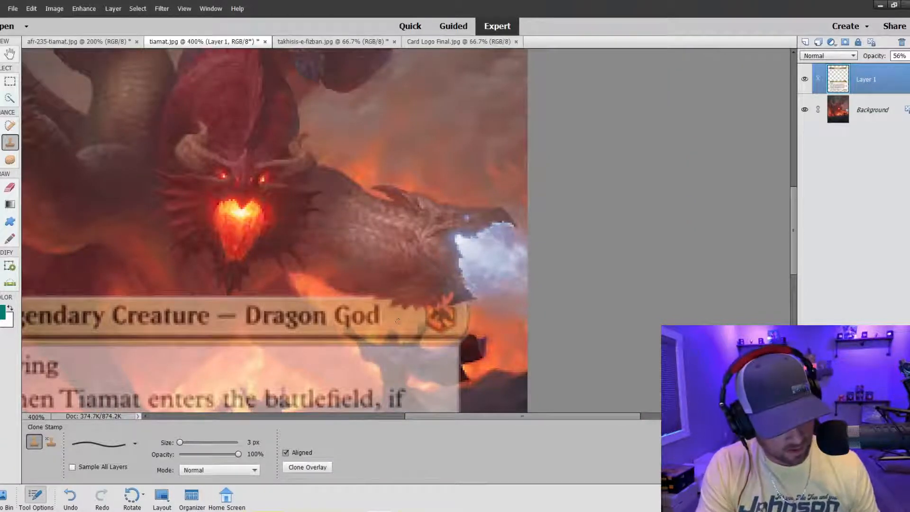
key("bracketright")
key("bracketright")
key("bracketright")
key("bracketright")
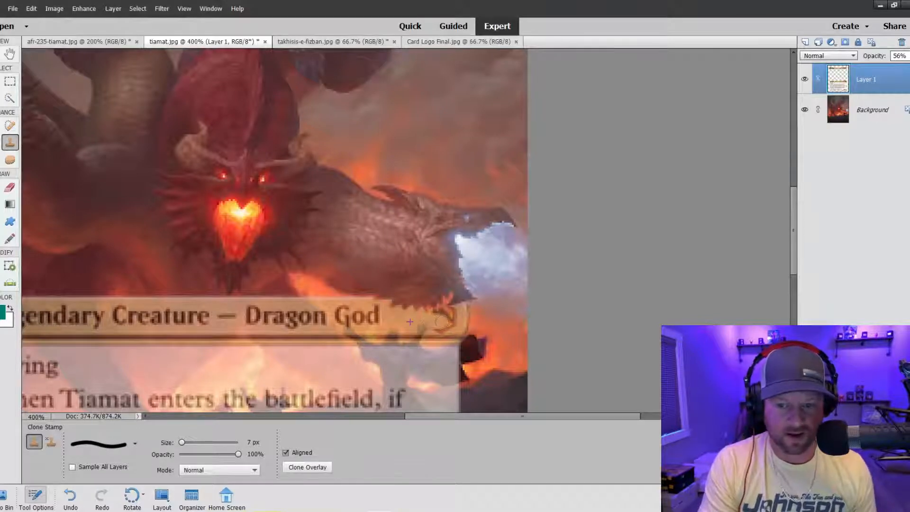
left_click_drag(425, 311, 452, 315)
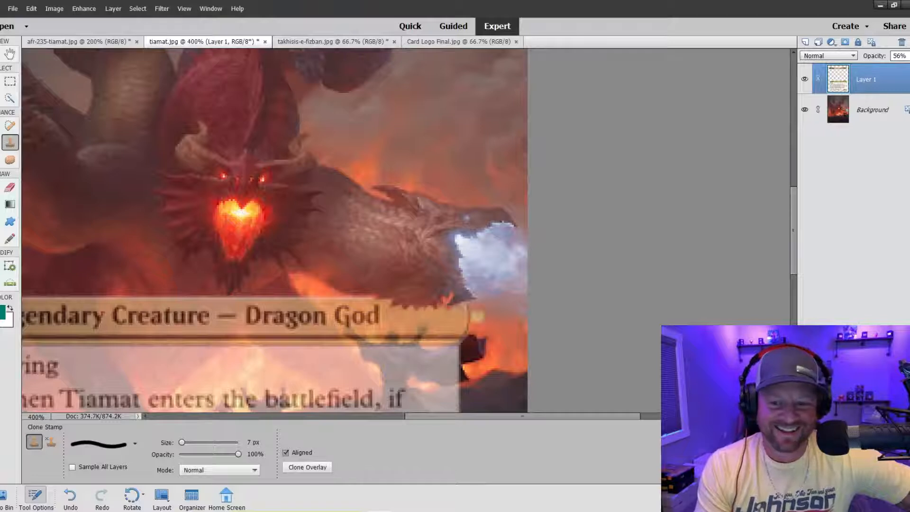
left_click(841, 106)
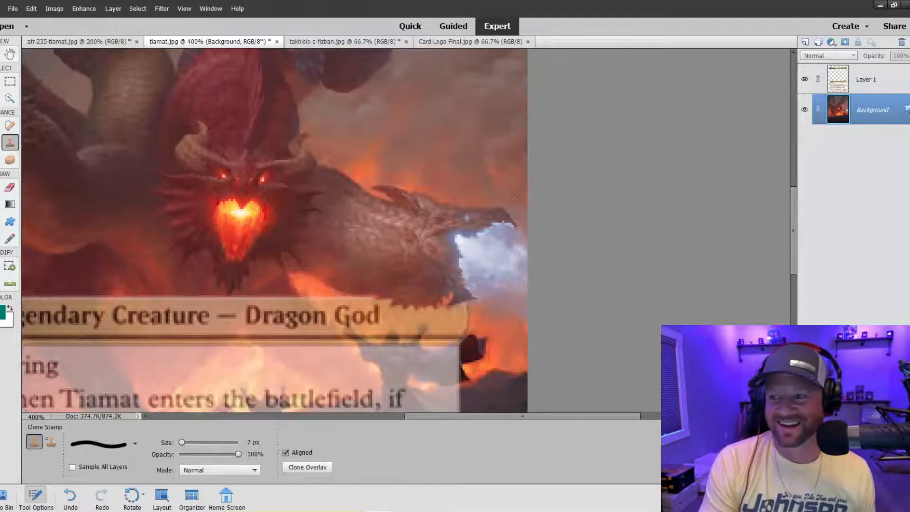
left_click(839, 89)
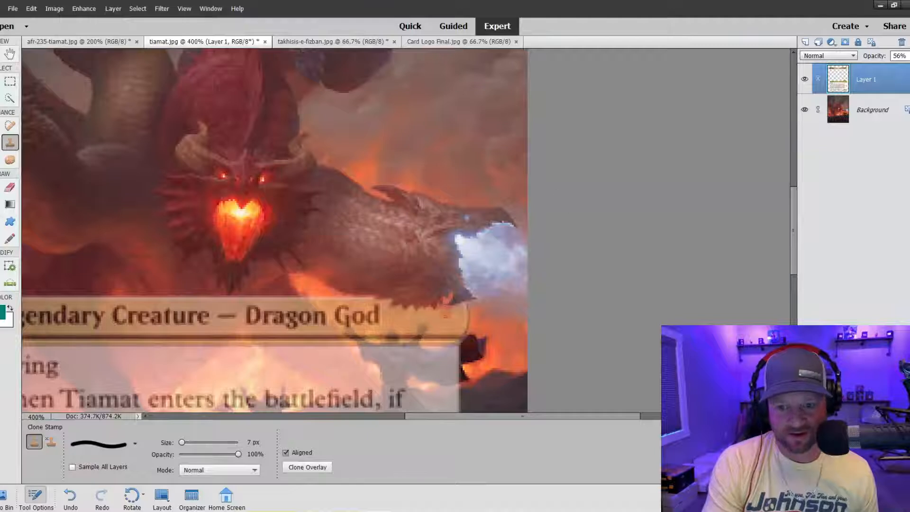
left_click_drag(445, 309, 425, 310)
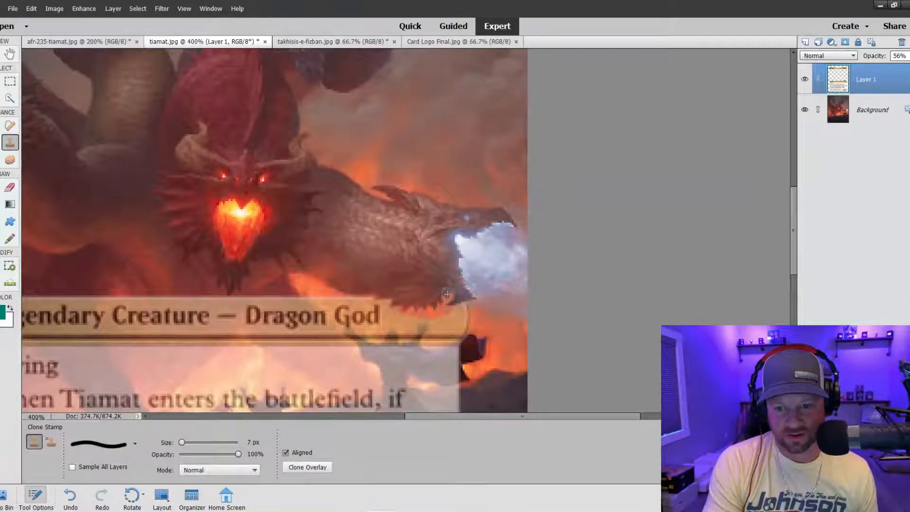
Undo the Clone Stamp strokes over the set symbol on the type line
key("ctrl+z")
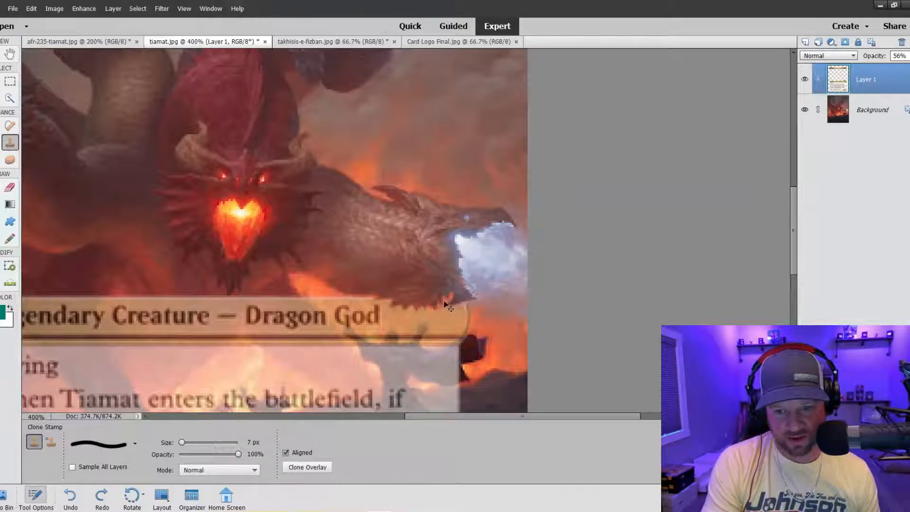
key("ctrl+z")
key("ctrl+z")
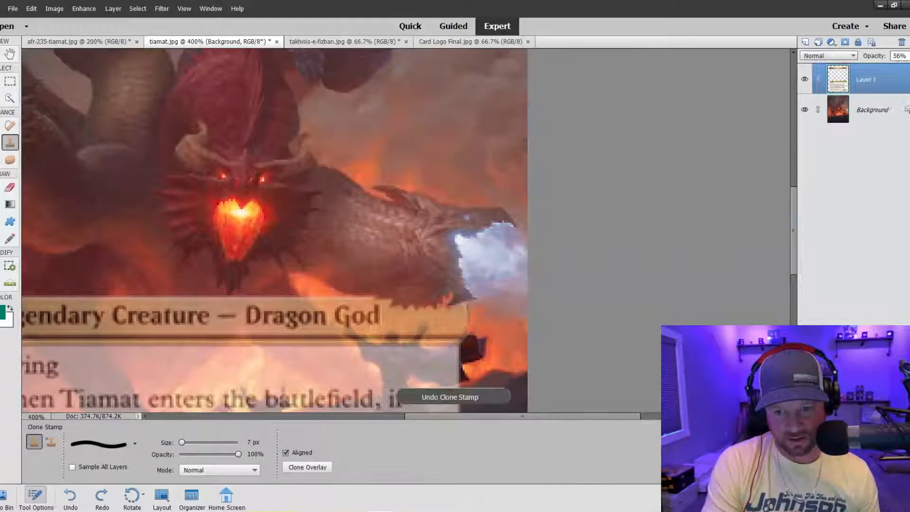
key("ctrl+z")
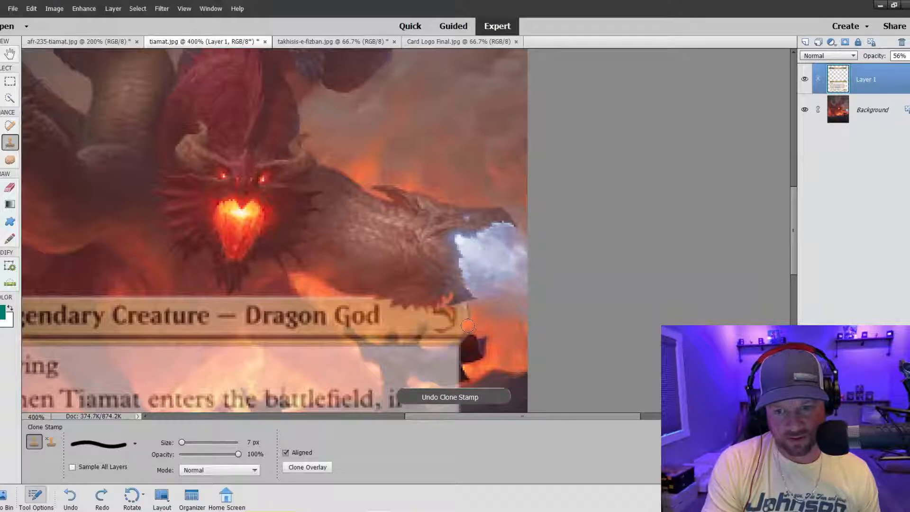
key("ctrl+z")
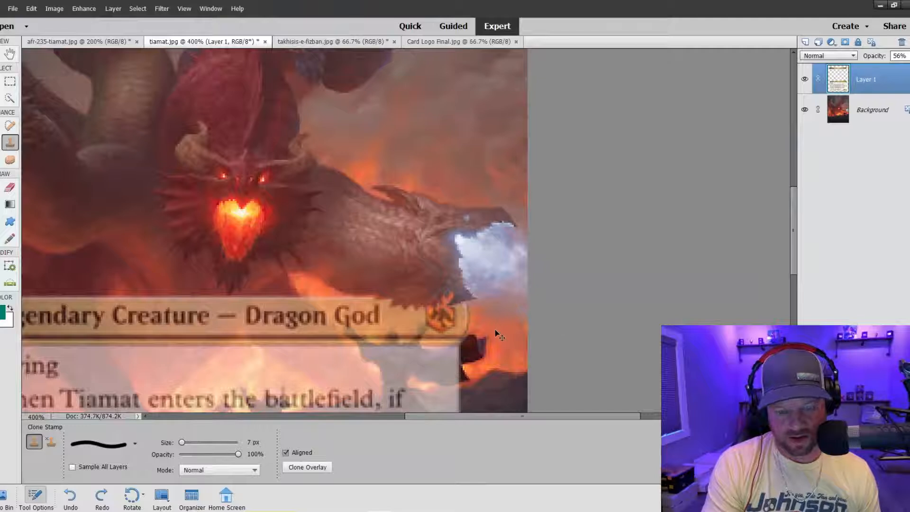
Select the round CS logo in Card Logo Final.jpg with the Quick Selection tool and a 100 px brush
key("ctrl+minus")
key("ctrl+minus")
key("ctrl+minus")
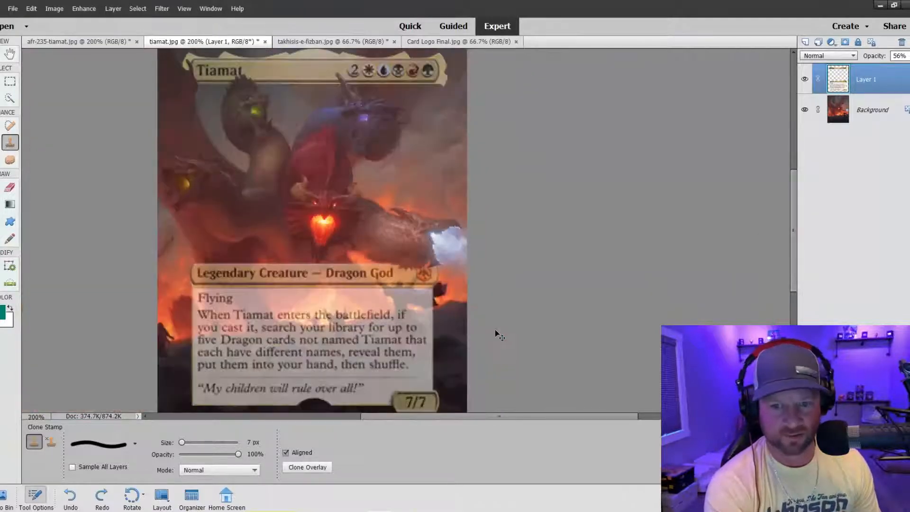
key("ctrl+plus")
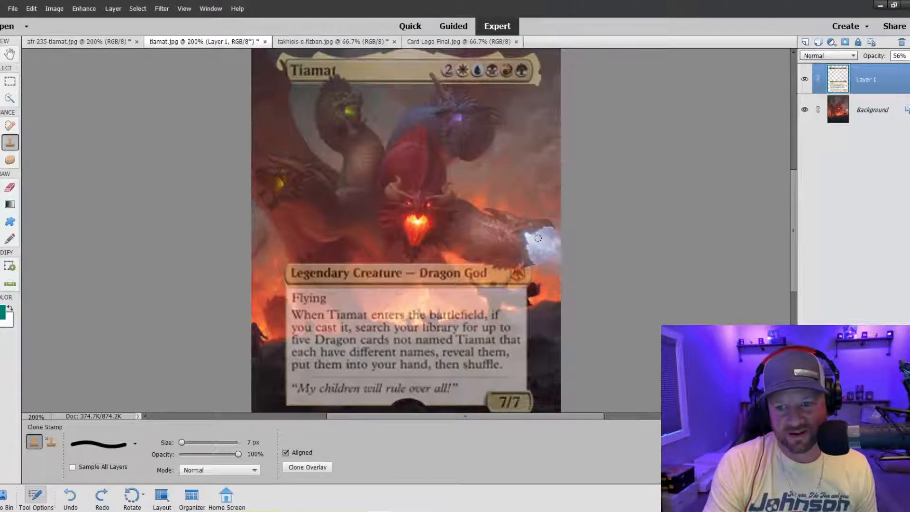
left_click(450, 43)
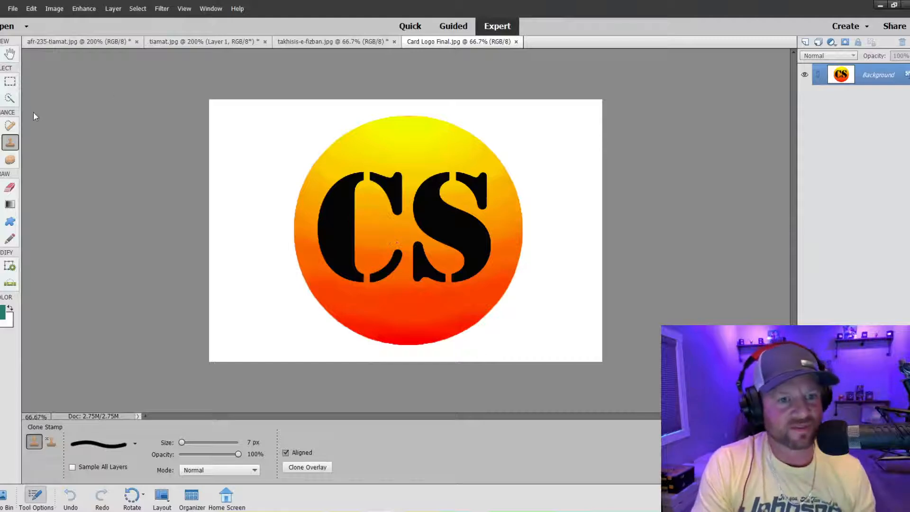
left_click(10, 98)
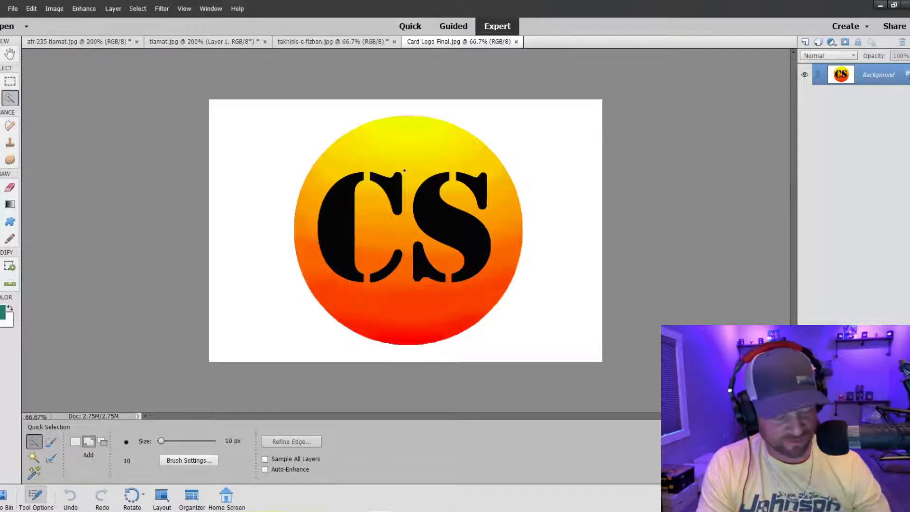
key("bracketright")
key("bracketright")
key("bracketright")
key("bracketright")
key("bracketright")
key("bracketright")
key("bracketright")
key("bracketright")
key("bracketright")
mouse_move(406, 166)
left_mouse_down()
mouse_move(379, 172)
mouse_move(355, 223)
mouse_move(404, 268)
mouse_move(456, 217)
mouse_move(466, 236)
mouse_move(385, 273)
mouse_move(399, 138)
left_mouse_up()
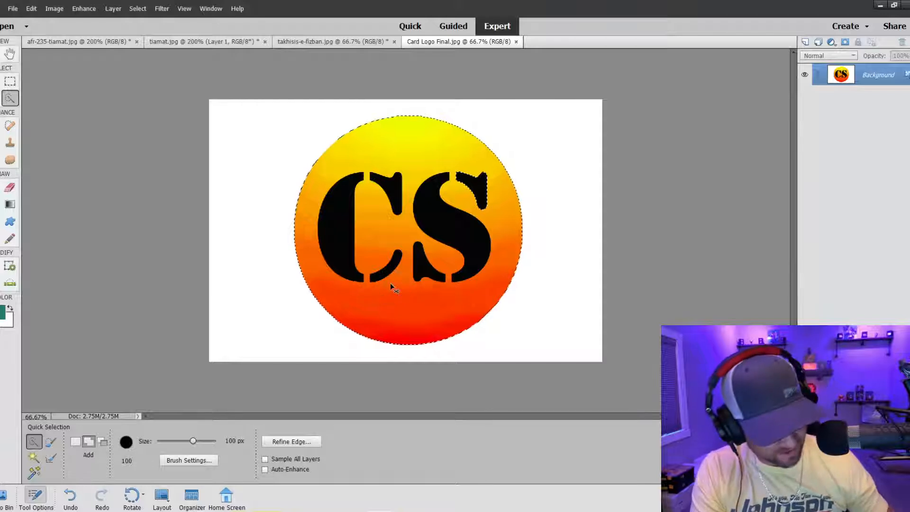
Paste the selected CS logo as a new layer into tiamat.jpg
left_click(109, 41)
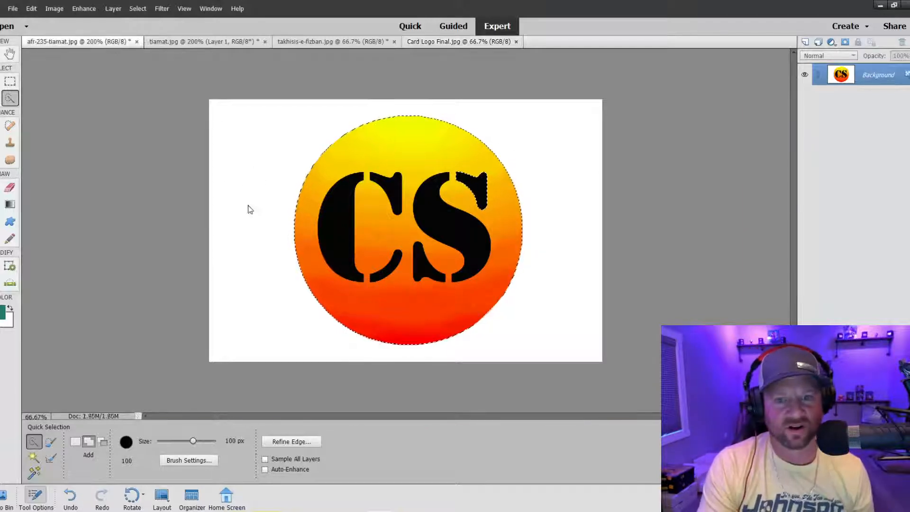
left_click(199, 41)
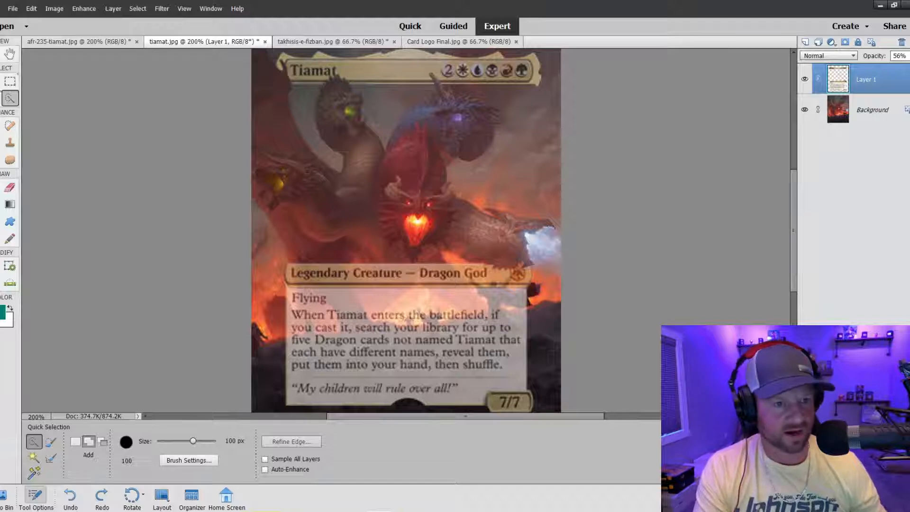
key("v")
key("ctrl+v")
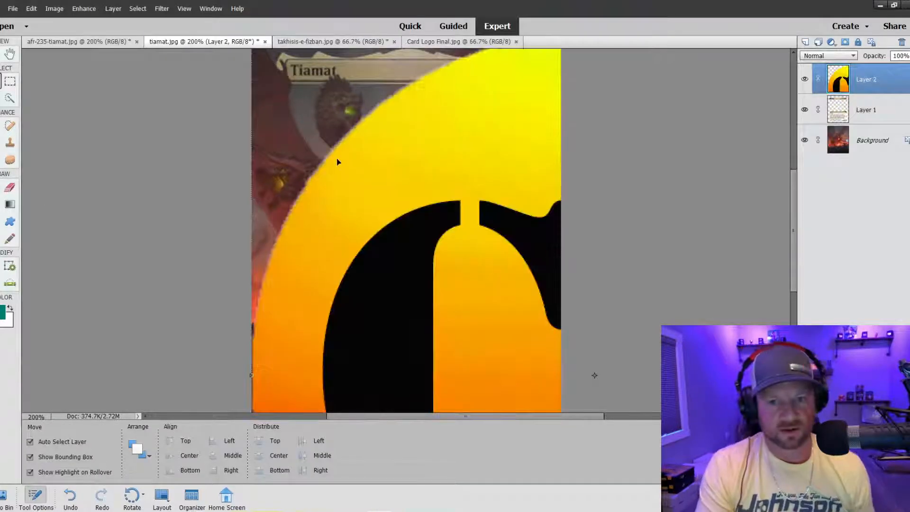
Scale the pasted logo proportionally to 24.68% and move it over the middle of the card
scroll(375, 234, "up", 2)
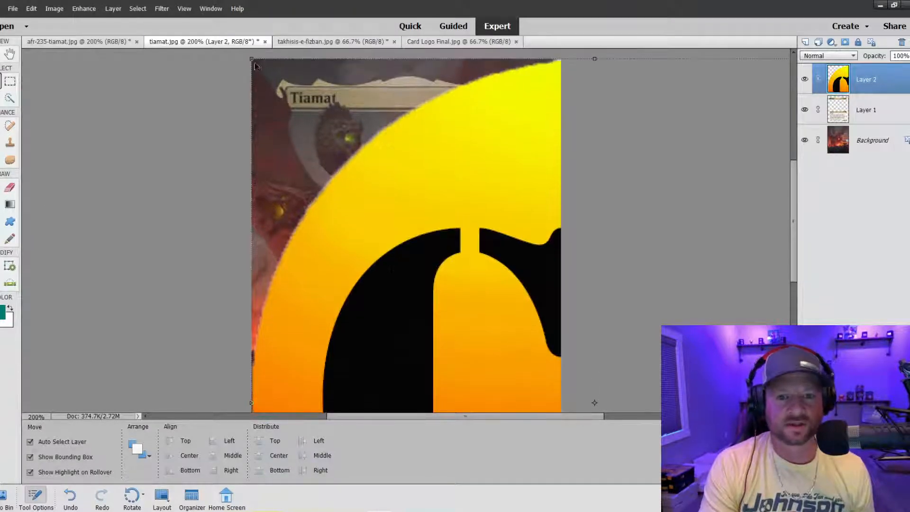
left_click_drag(252, 60, 422, 232)
left_click_drag(469, 310, 287, 98)
left_click_drag(355, 188, 371, 267)
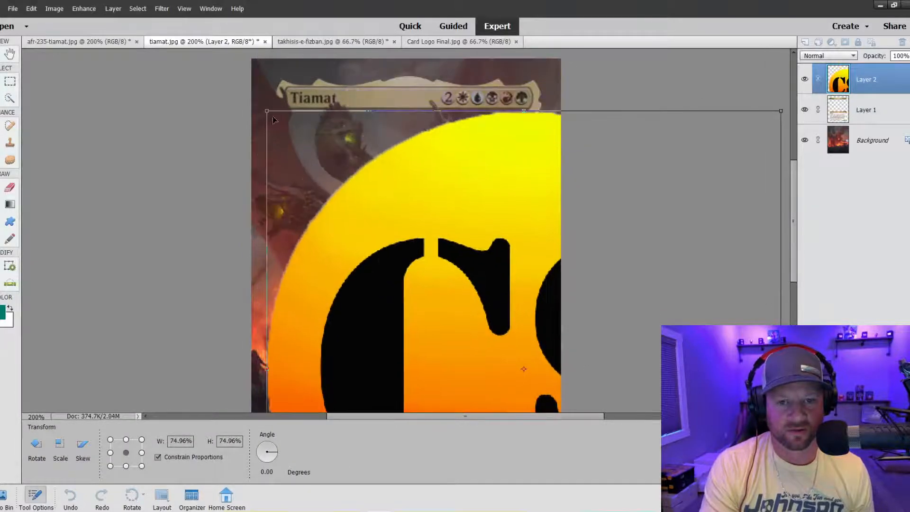
left_click_drag(266, 110, 374, 199)
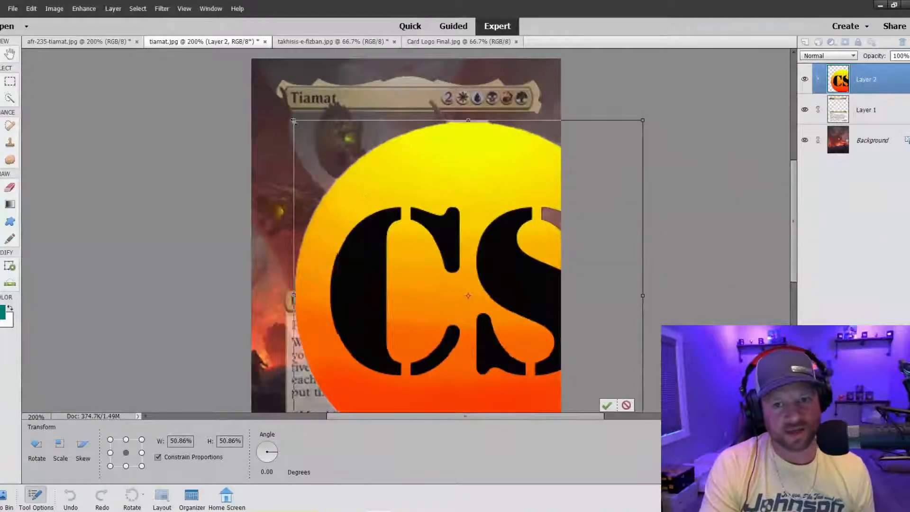
left_click_drag(293, 122, 463, 284)
left_click_drag(492, 332, 352, 185)
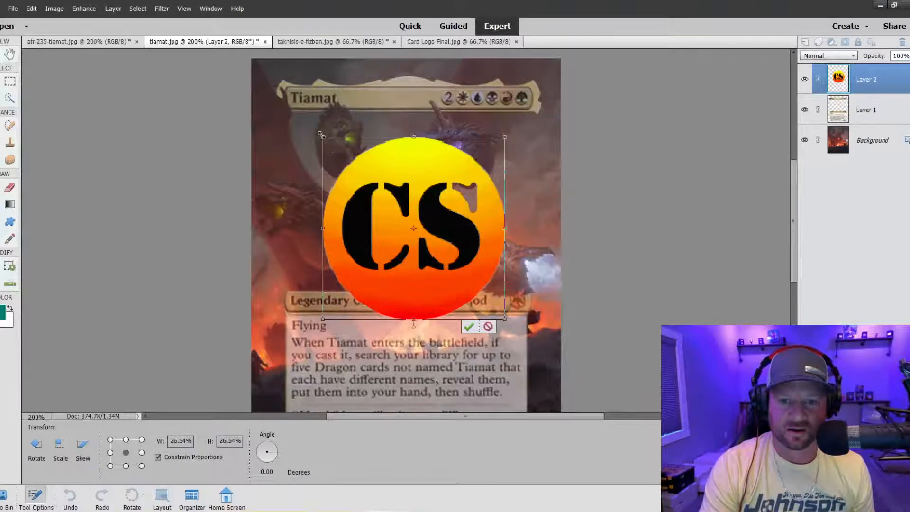
left_click_drag(320, 134, 335, 150)
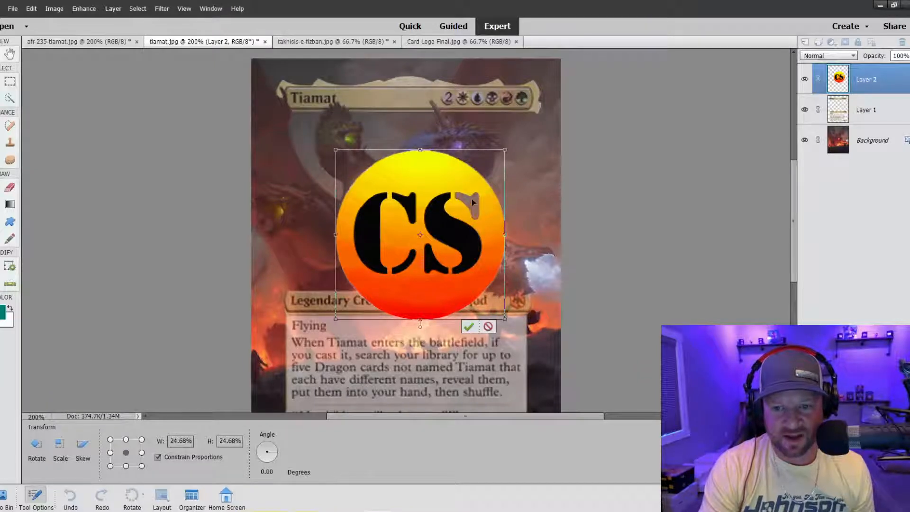
Cancel the logo's transformation and delete the pasted logo layer from tiamat.jpg
left_click(487, 326)
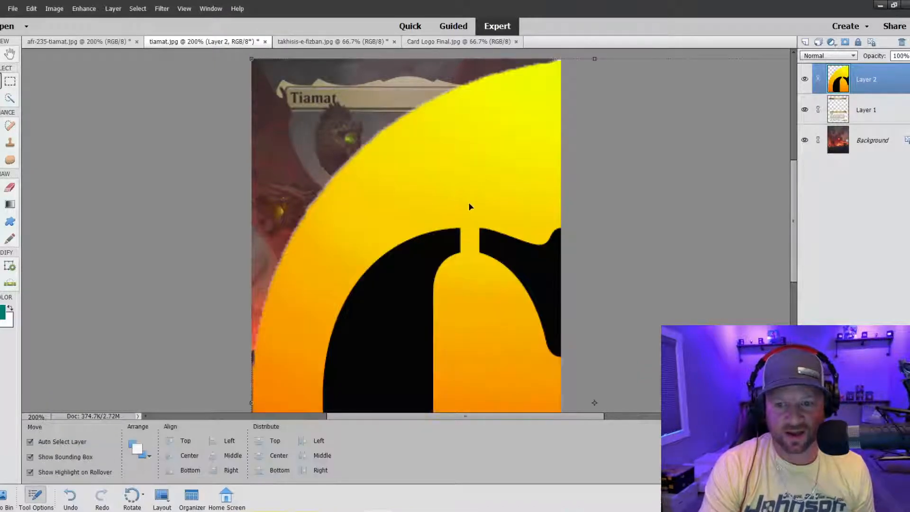
key("Delete")
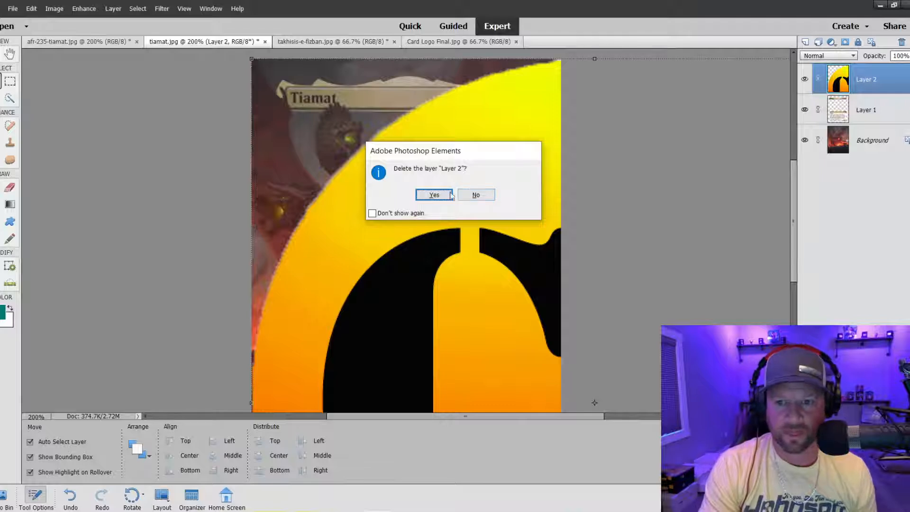
left_click(432, 194)
Add the upper serif of the S to the logo selection in Card Logo Final.jpg with the Quick Selection tool
left_click(457, 41)
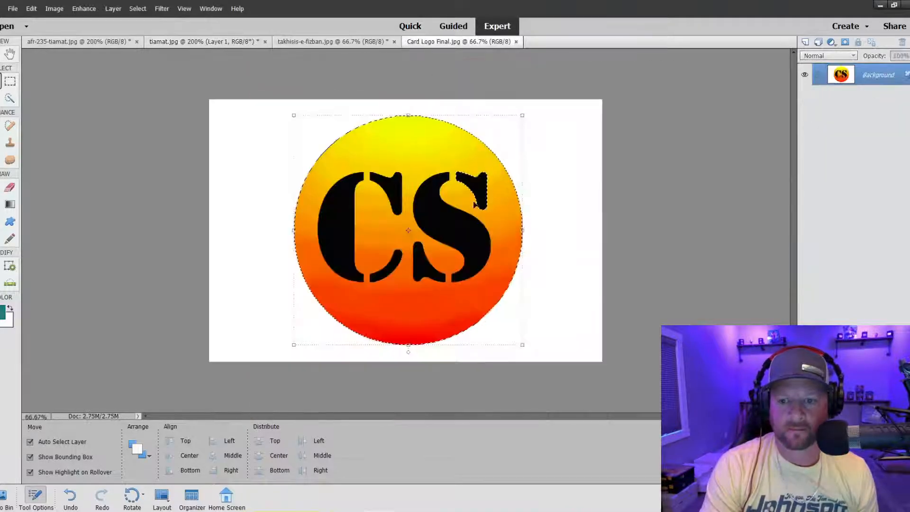
key("a")
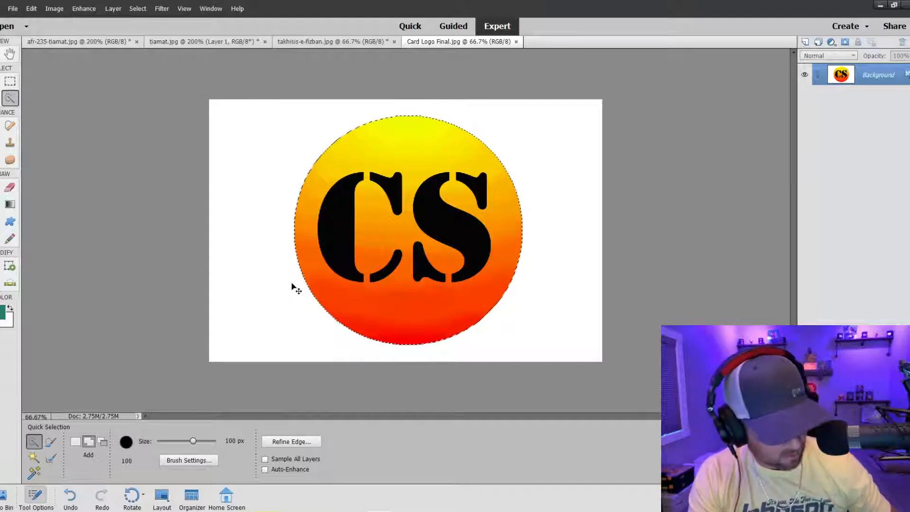
Paste the CS logo as a new layer in tiamat.jpg and scale it proportionally to 3.18% near the red dragon's mouth
left_click(220, 44)
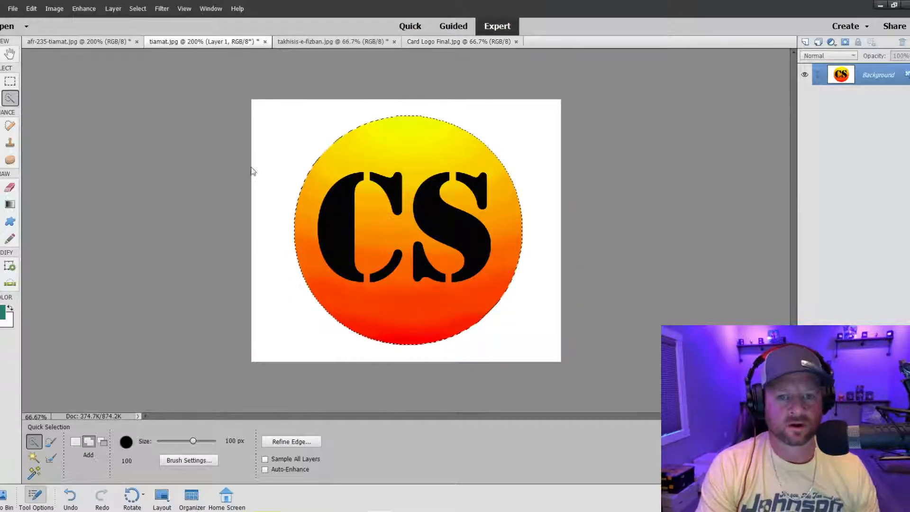
key("ctrl+v")
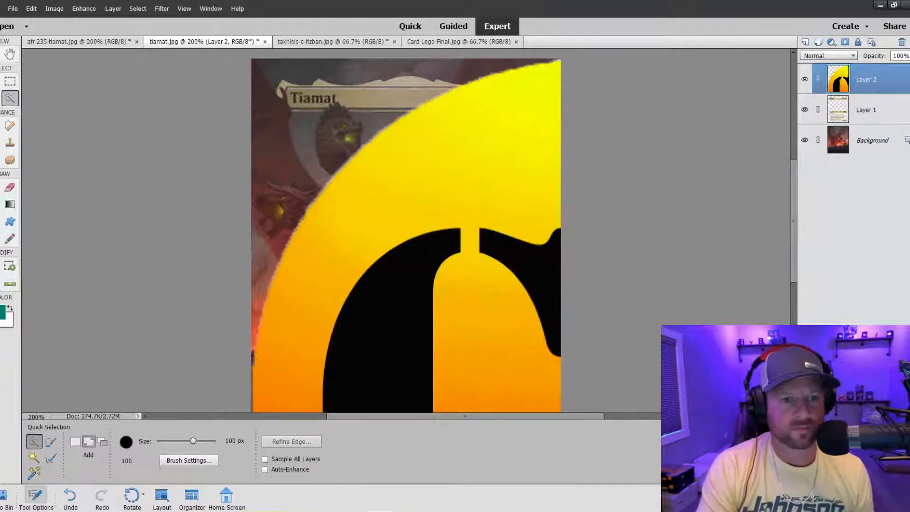
key("v")
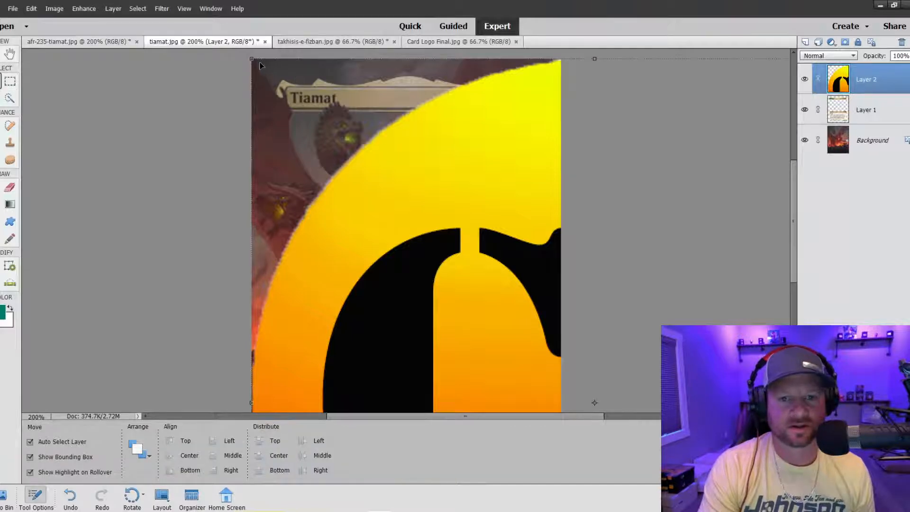
left_click_drag(250, 59, 324, 150)
left_click_drag(298, 101, 347, 212)
left_click_drag(327, 157, 422, 268)
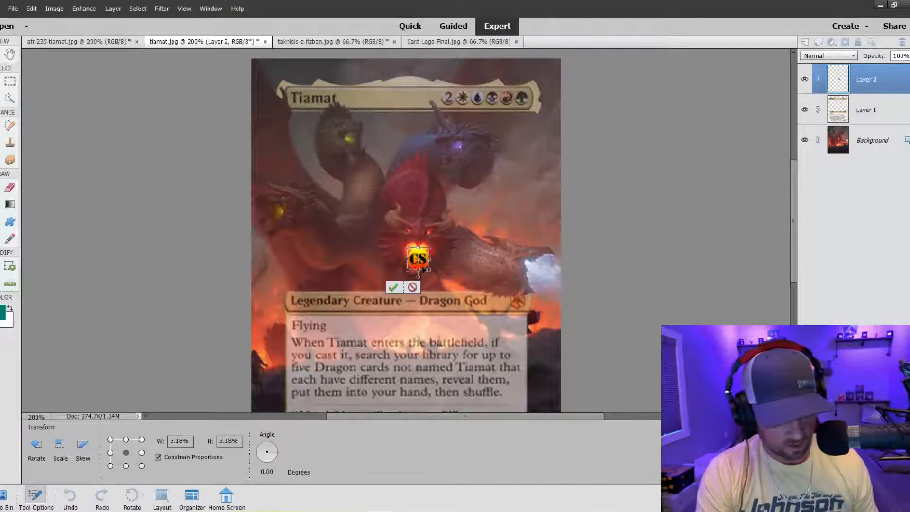
Reduce the pasted logo to 2.04%, place it inside the red dragon's glowing mouth and apply the transformation
key("ctrl+plus")
key("ctrl+plus")
key("ctrl+plus")
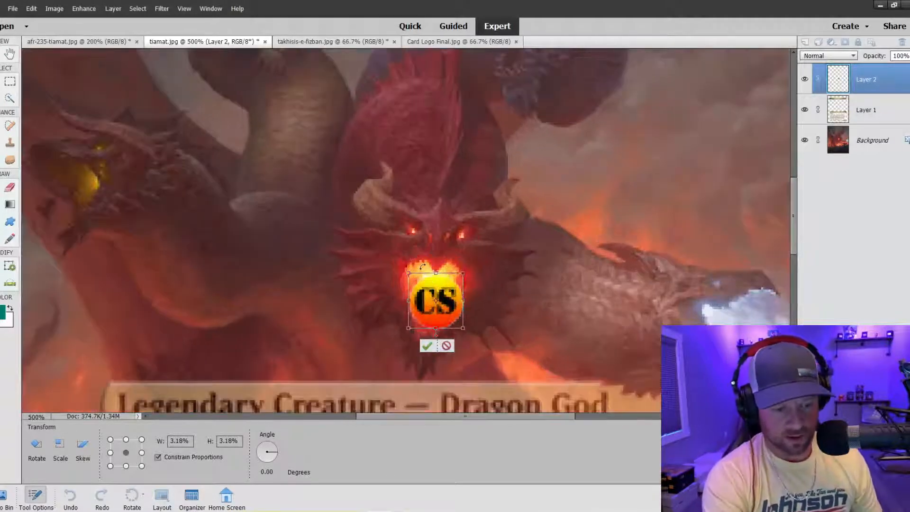
left_click_drag(407, 272, 434, 292)
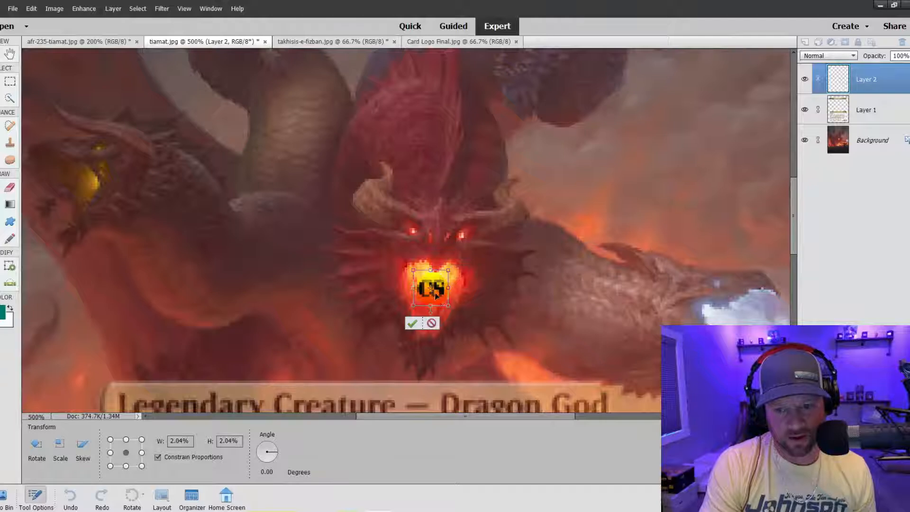
left_click(412, 324)
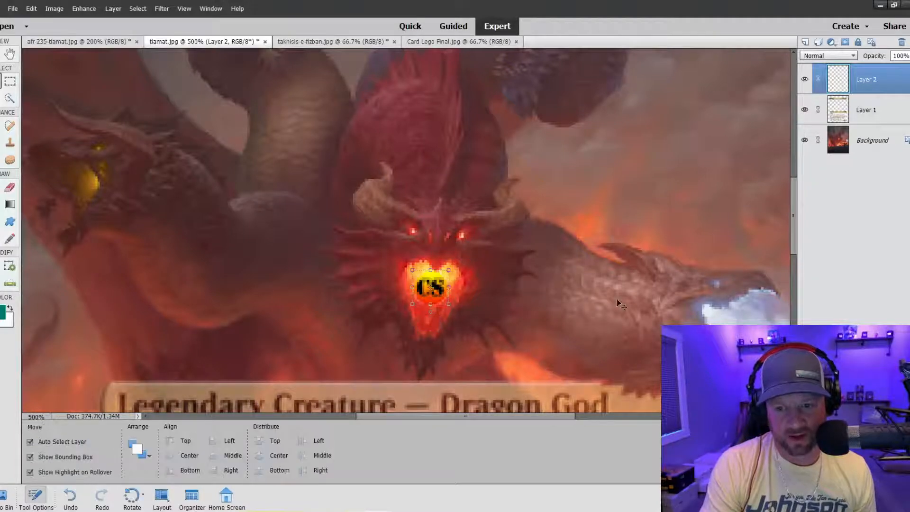
Duplicate the small CS logo layer four times, keeping the default layer names
right_click(880, 84)
left_click(869, 122)
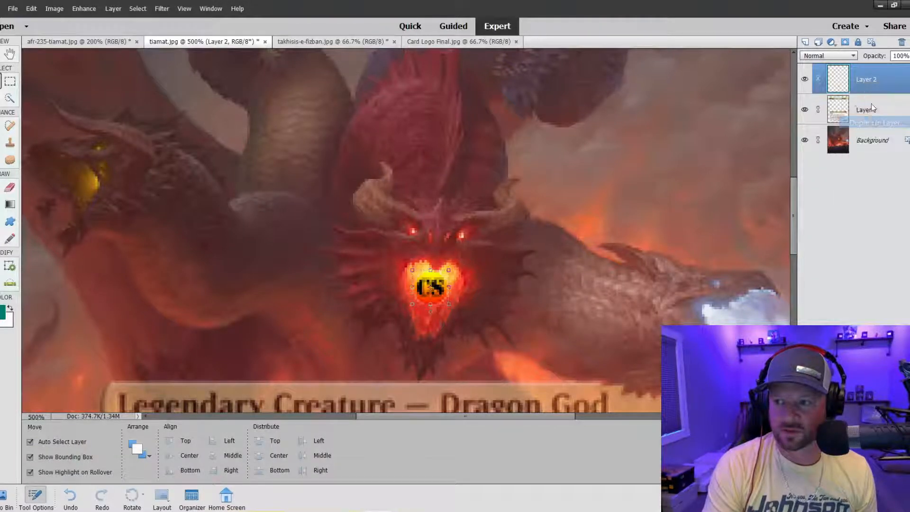
key("Return")
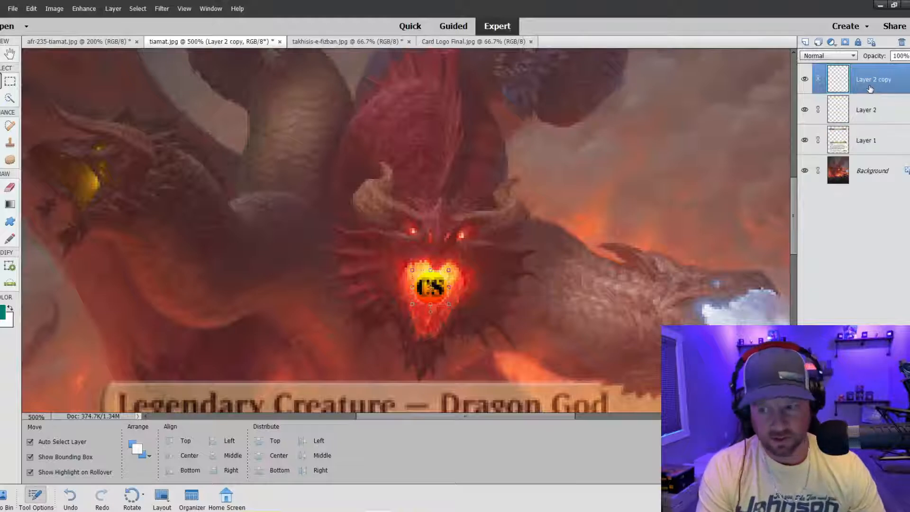
right_click(886, 84)
left_click(883, 120)
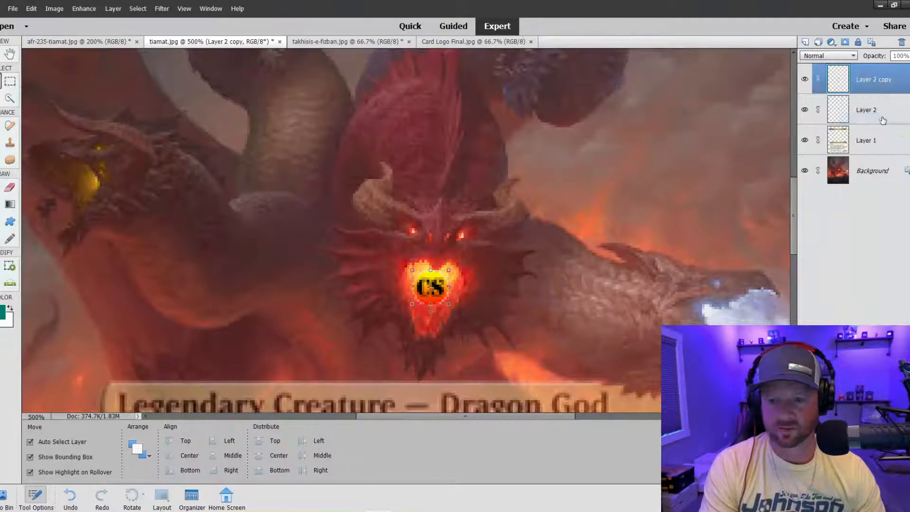
key("Return")
right_click(879, 82)
left_click(877, 120)
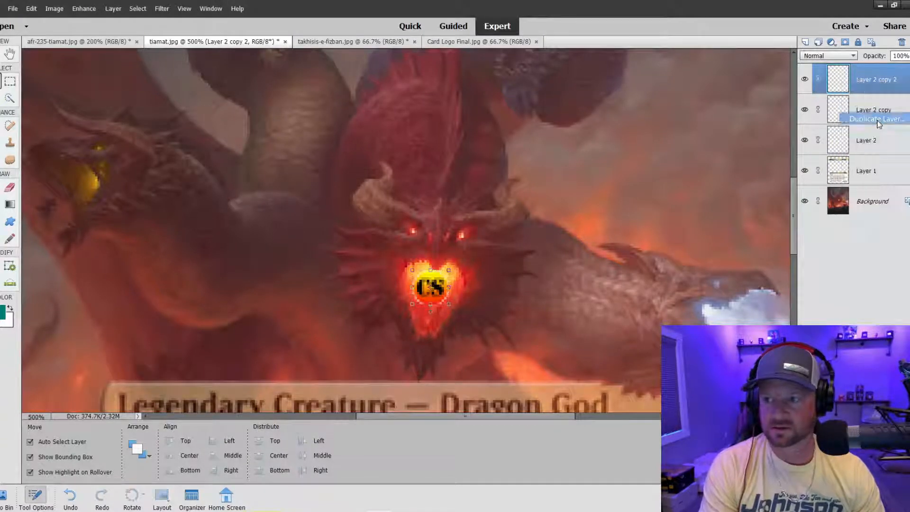
key("Return")
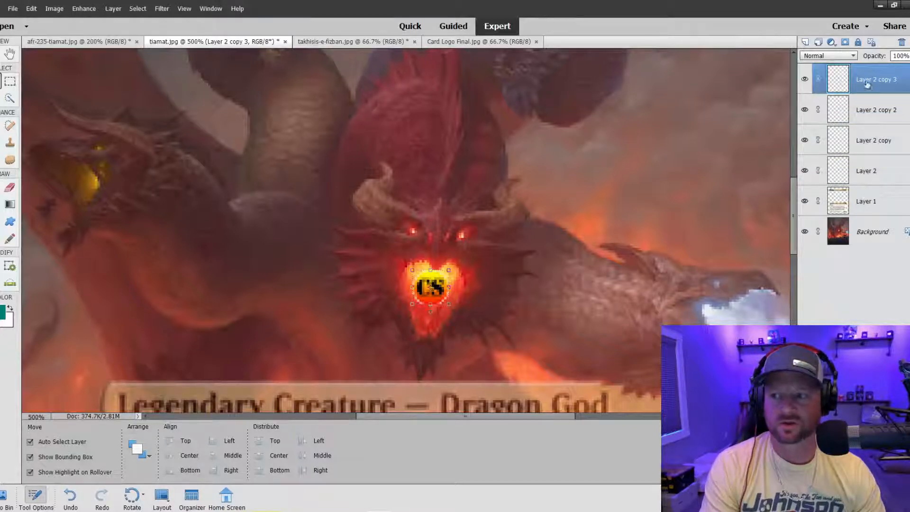
right_click(850, 88)
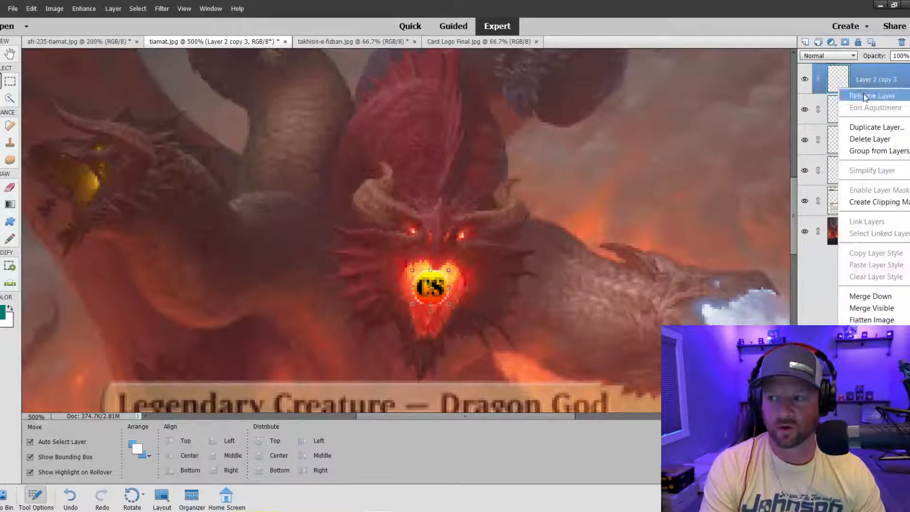
left_click(873, 130)
key("Return")
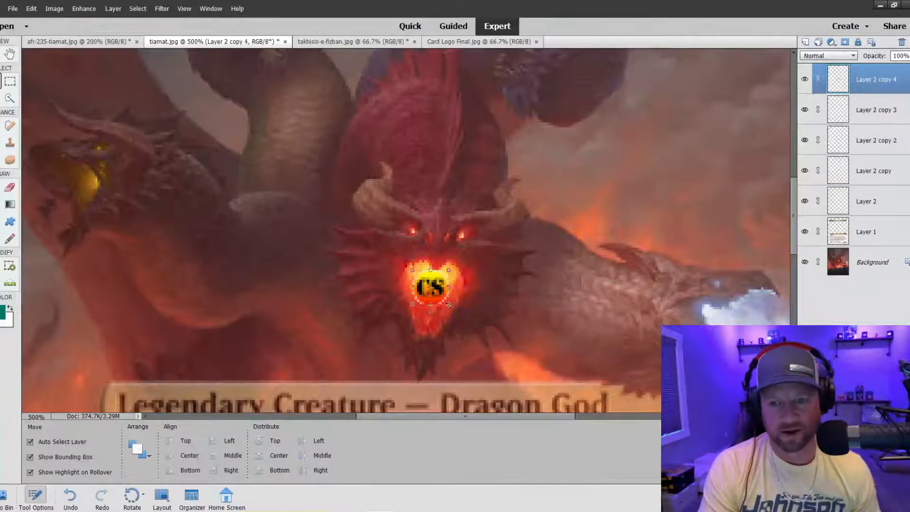
Spread the four logo copies around the red dragon's head, leaving the original logo in its mouth
left_click_drag(424, 289, 563, 238)
left_click_drag(436, 303, 416, 179)
left_click(445, 293)
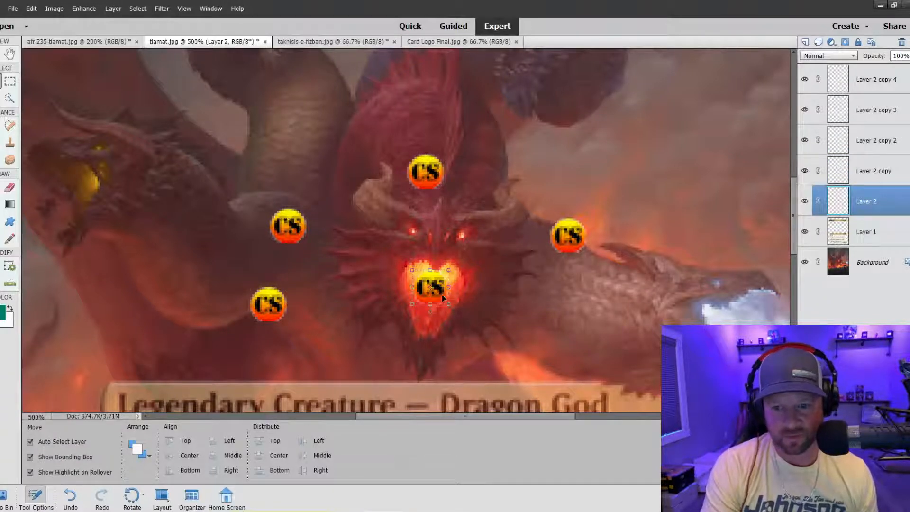
Set the opacity of the card frame layer, Layer 1, to 68%
key("ctrl+minus")
key("ctrl+minus")
key("ctrl+minus")
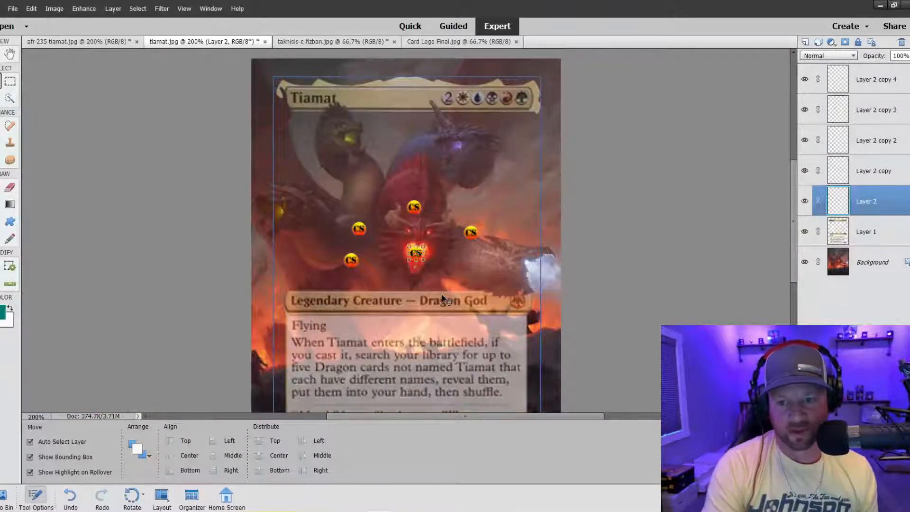
left_click(521, 199)
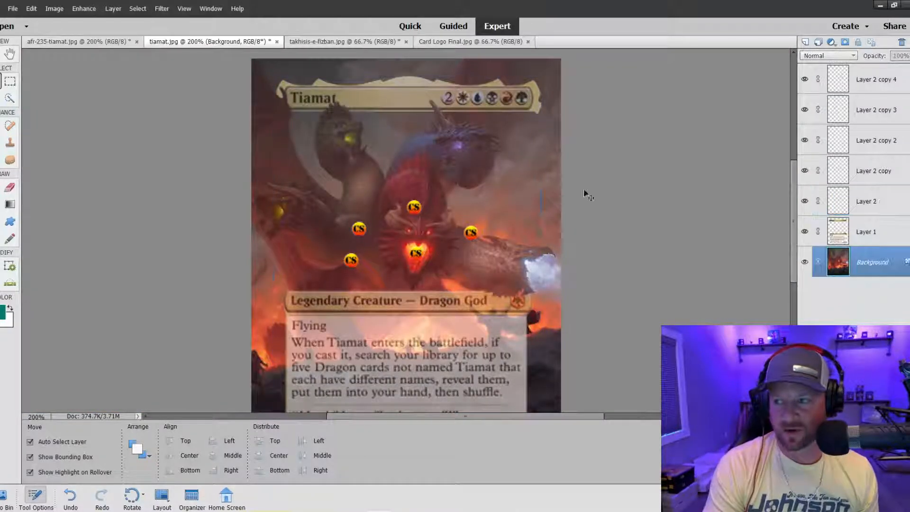
left_click(864, 229)
left_click(908, 55)
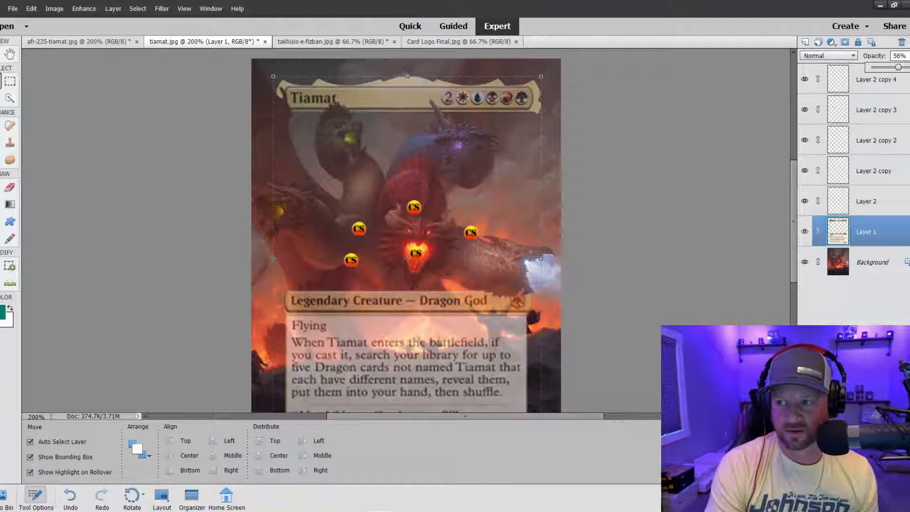
left_click(905, 69)
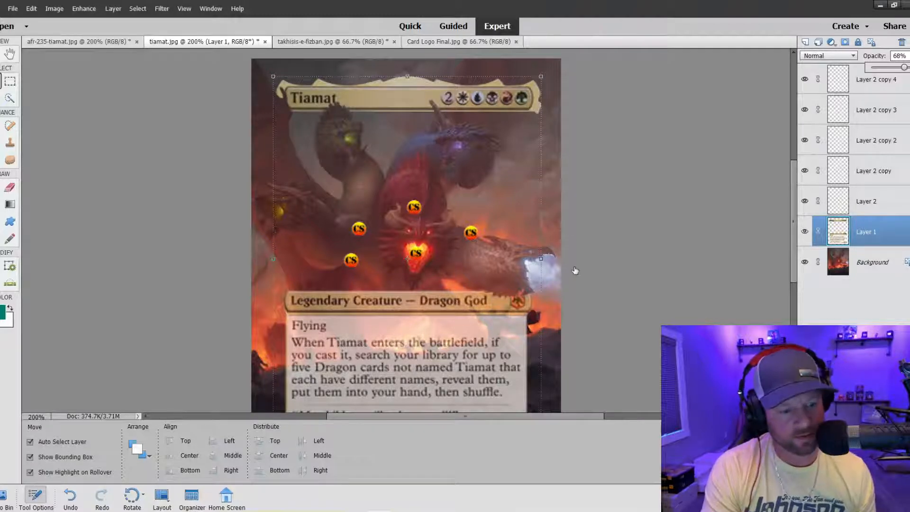
Lower the opacity of the logo in the red dragon's mouth to 48%
left_click(417, 253)
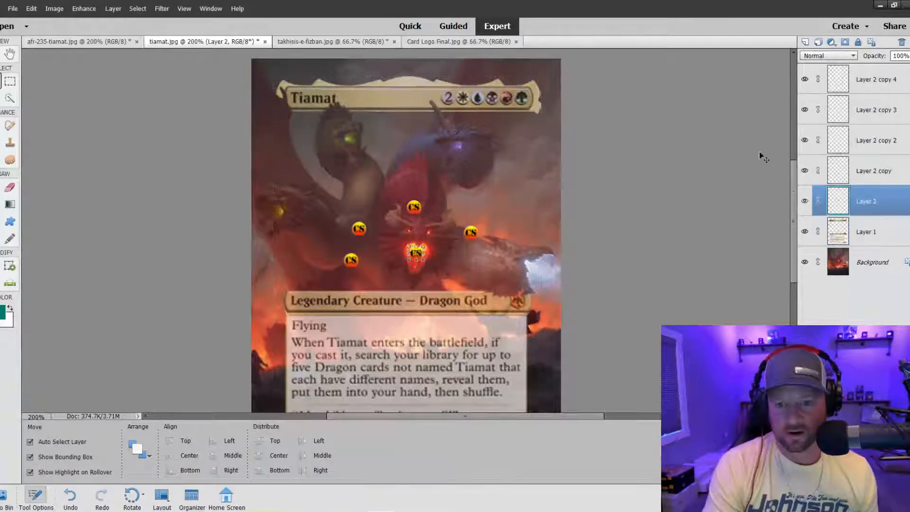
left_click(898, 58)
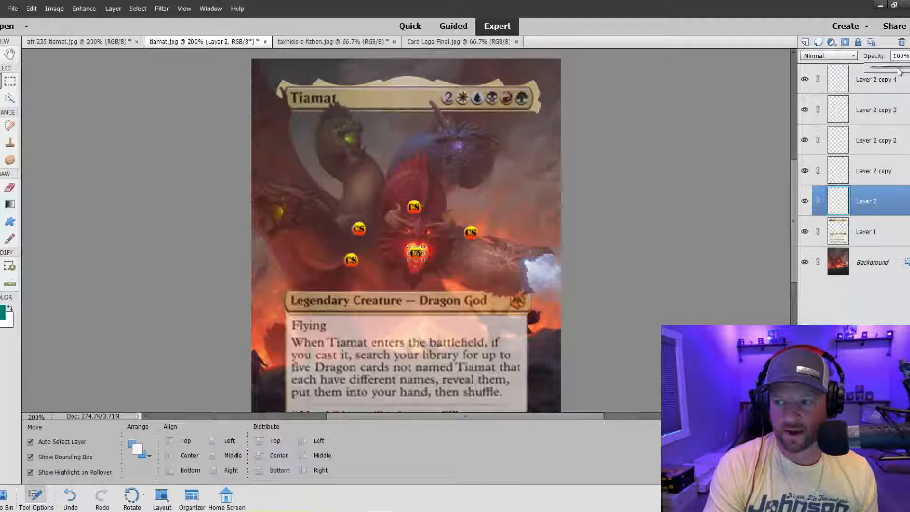
left_click_drag(898, 71, 885, 136)
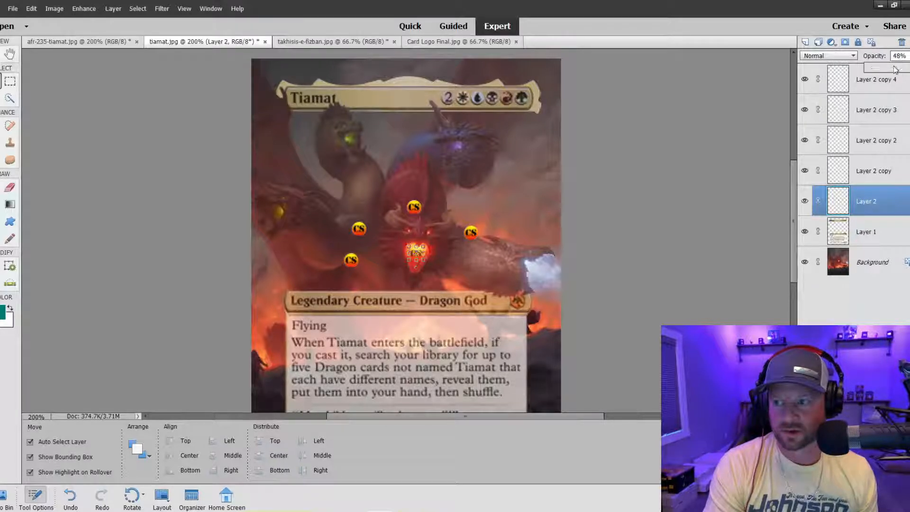
left_click(676, 188)
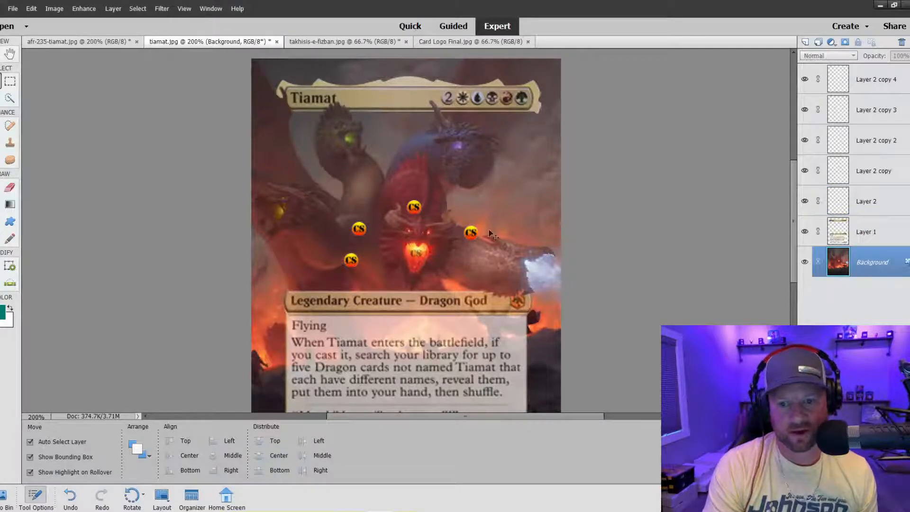
Move the logo copy above the red dragon's head into the green dragon's mouth and scale it to 61.76%
left_click_drag(413, 207, 352, 141)
left_click(316, 160)
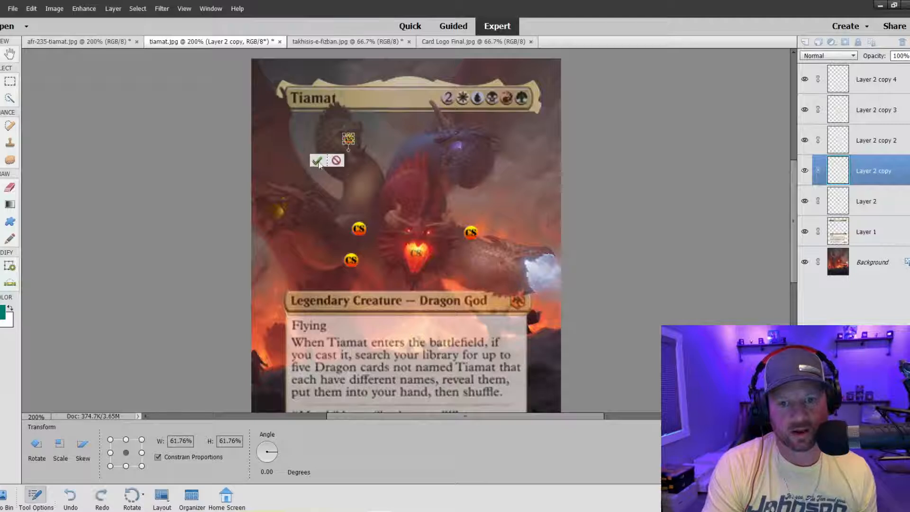
left_click(392, 142)
left_click_drag(353, 141, 352, 141)
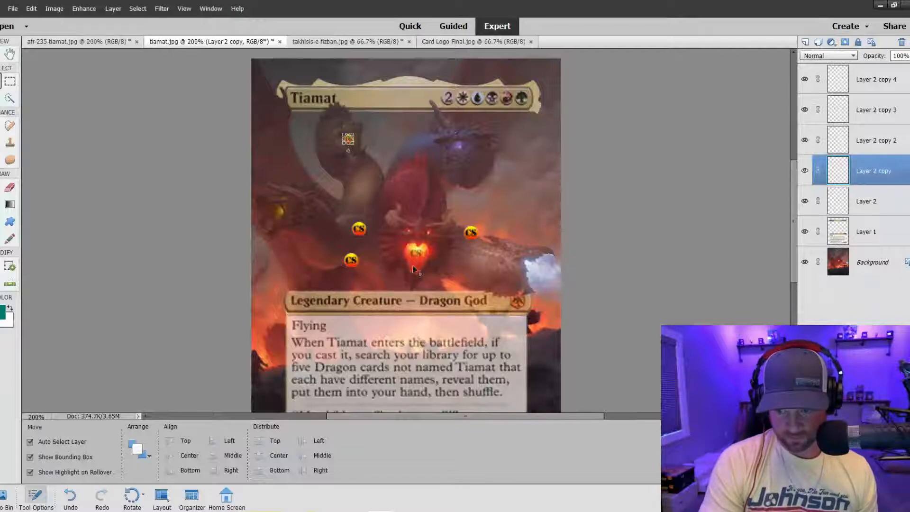
Rotate the logo in the green dragon's mouth to -10.01 degrees and nudge it into position
scroll(413, 270, "down", 1)
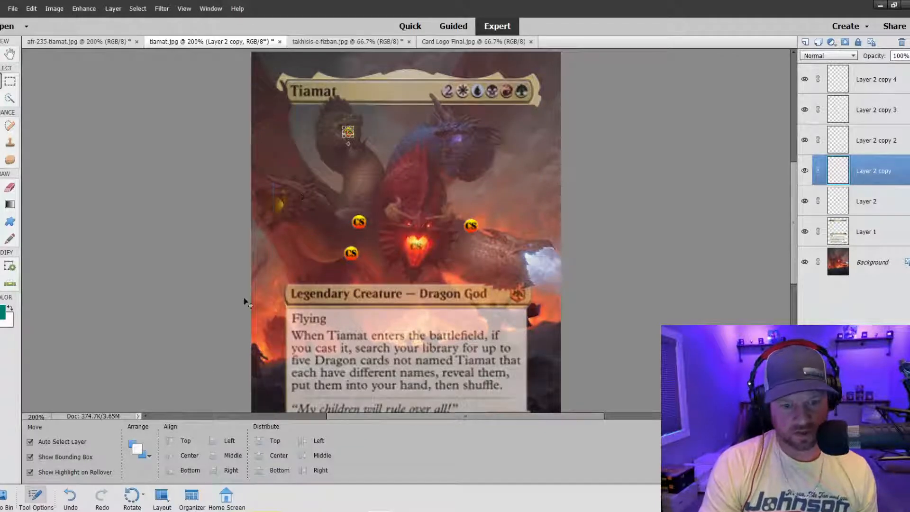
scroll(425, 209, "up", 3)
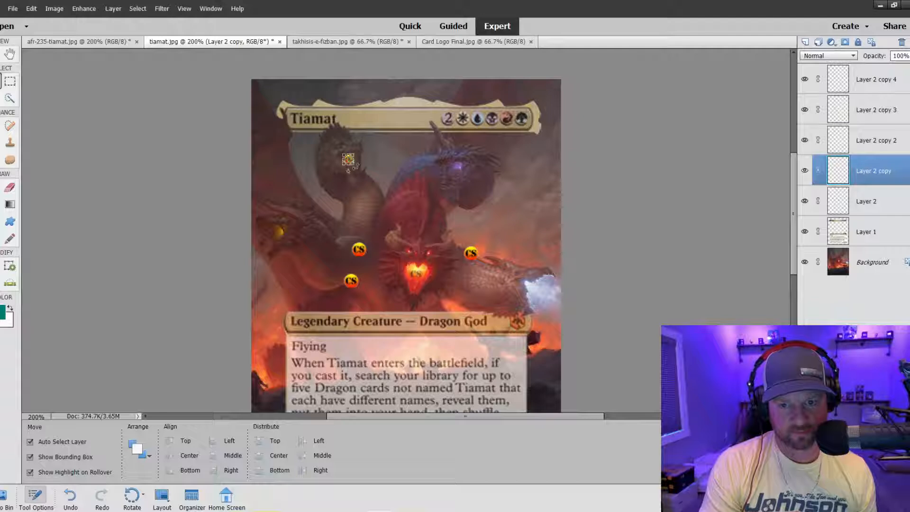
left_click_drag(355, 166, 357, 163)
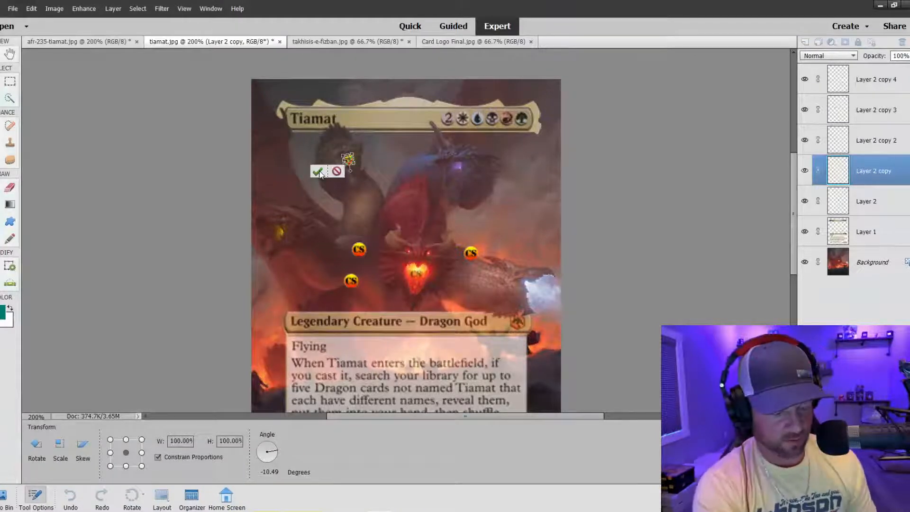
key("ctrl+equal")
key("ctrl+equal")
key("ctrl+equal")
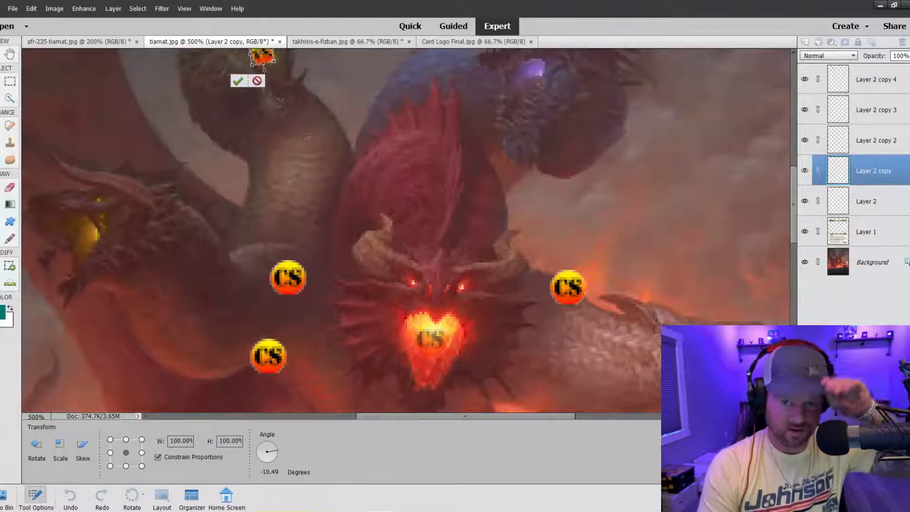
scroll(309, 136, "up", 3)
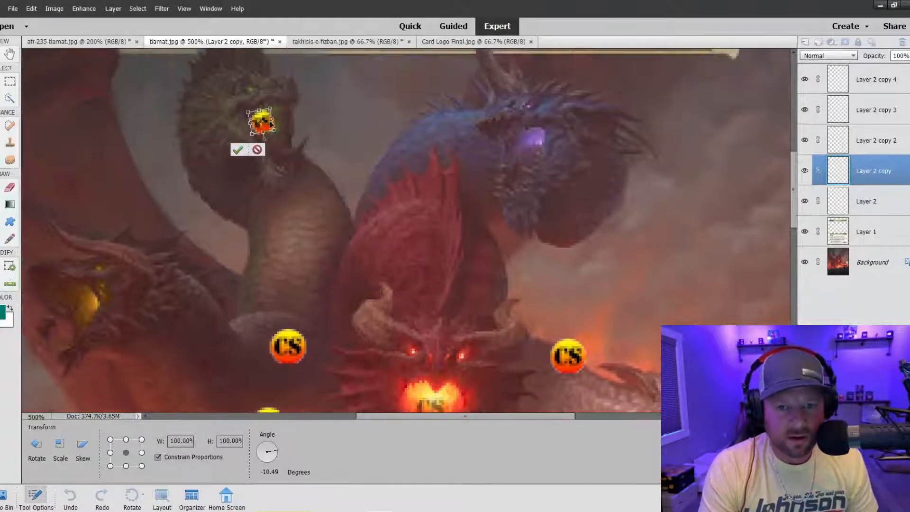
mouse_move(269, 124)
left_mouse_down()
mouse_move(282, 135)
mouse_move(267, 123)
left_mouse_up()
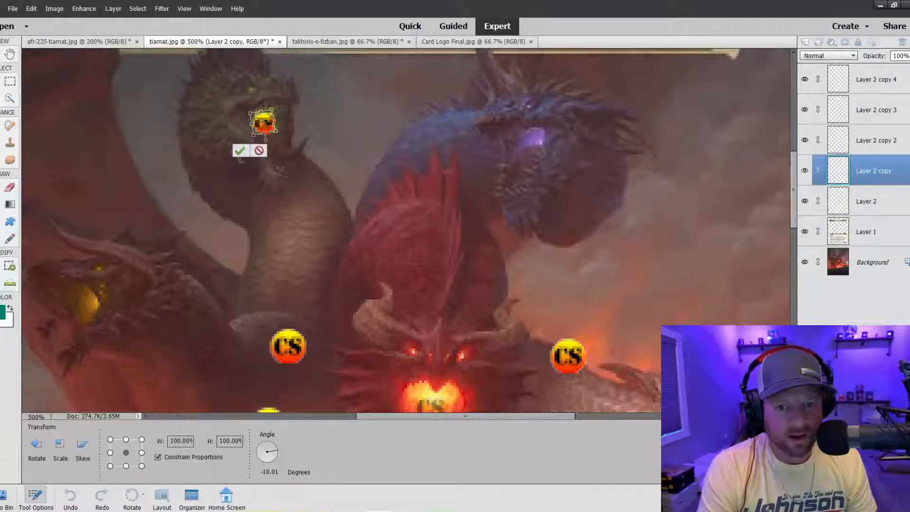
Skew the green dragon's logo from its right-middle reference point to 127.03% width and 104.80% height, and apply the transformation
left_click(141, 453)
left_click(82, 445)
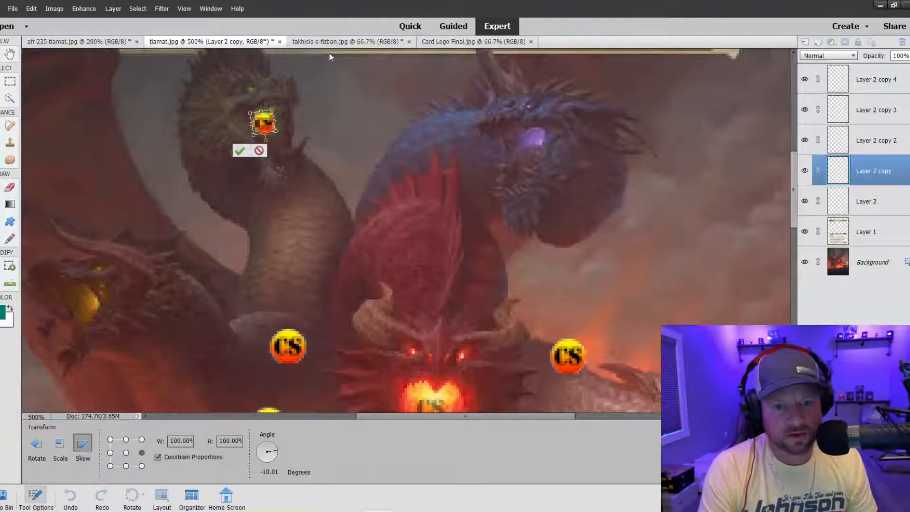
left_click_drag(277, 136, 275, 111)
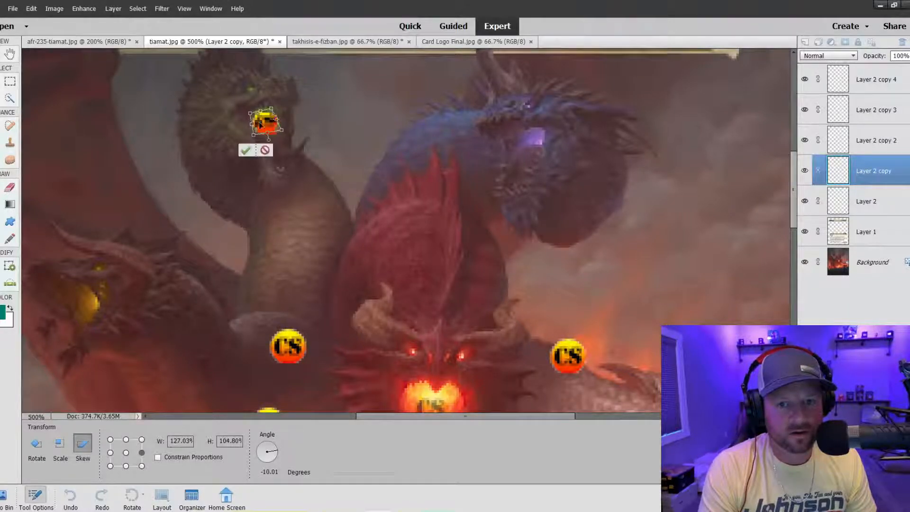
left_click(245, 153)
left_click(346, 207)
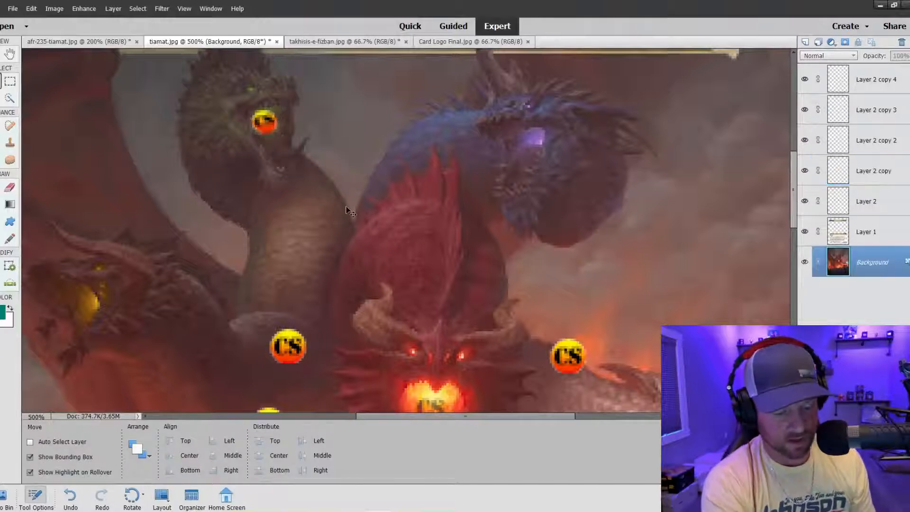
key("ctrl+minus")
key("ctrl+minus")
key("ctrl+minus")
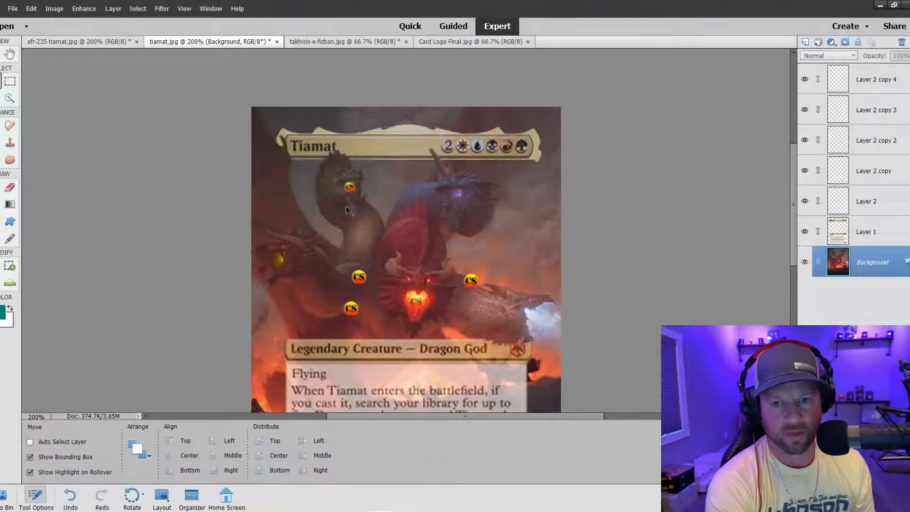
Lower the opacity of the logo in the green dragon's mouth to 52% and nudge it into position
left_click(349, 187)
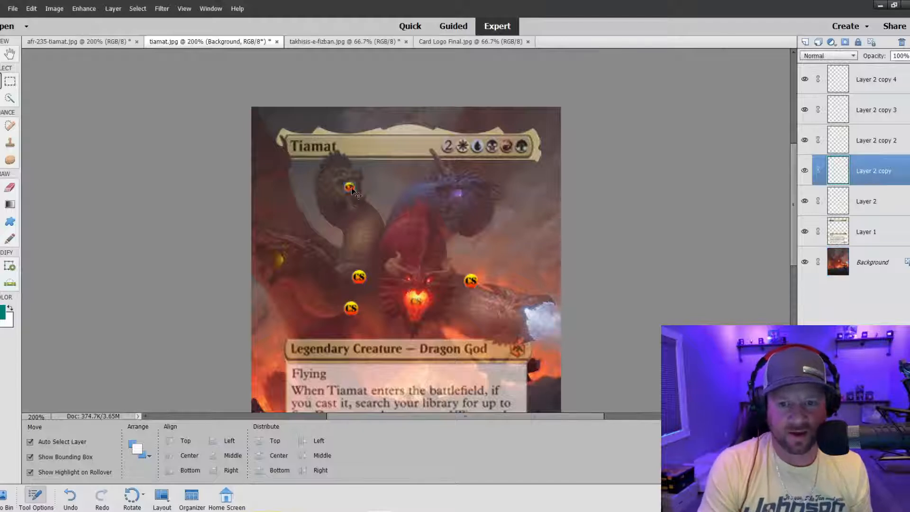
left_click(907, 55)
left_click_drag(902, 67, 895, 67)
left_click(422, 207)
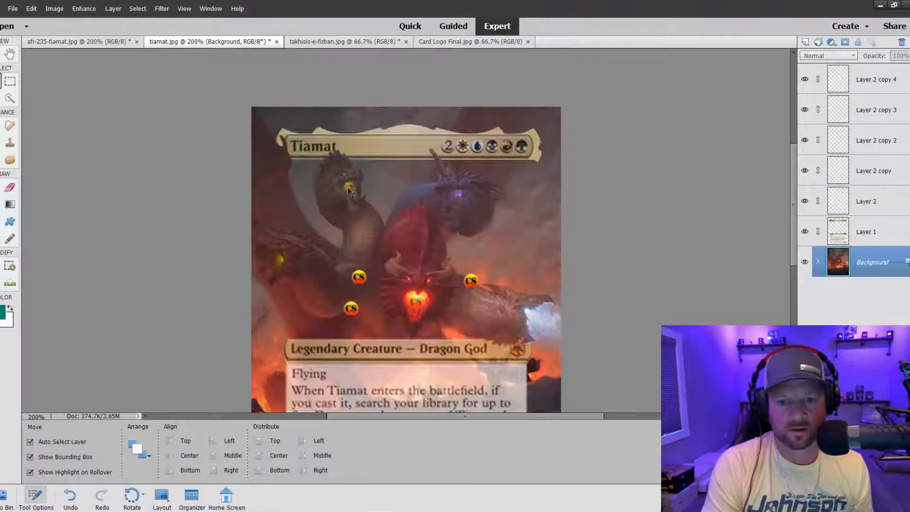
left_click_drag(351, 189, 350, 189)
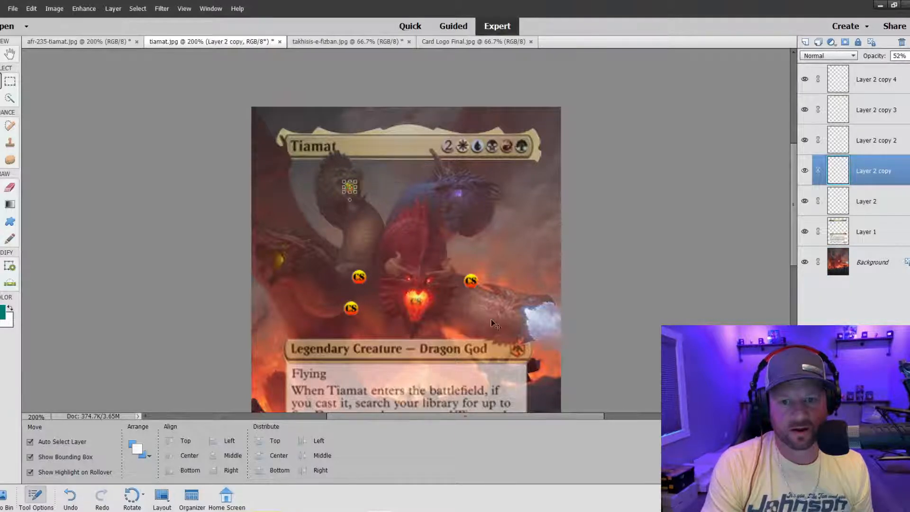
left_click(410, 184)
Move the logo copy above the white dragon's neck into the blue dragon's mouth and scale it to 57.36%
left_click_drag(470, 280, 457, 194)
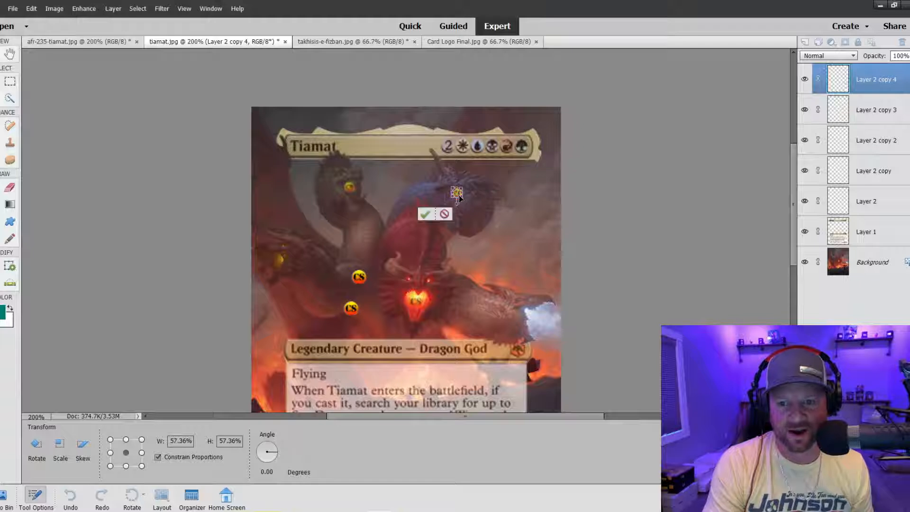
key("ctrl+equal")
key("ctrl+equal")
key("ctrl+equal")
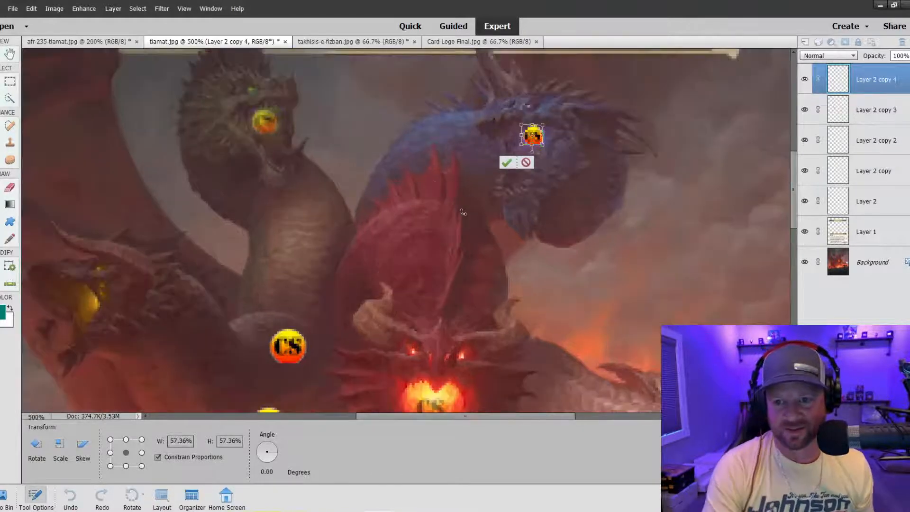
mouse_move(543, 145)
left_mouse_down()
mouse_move(542, 180)
mouse_move(542, 143)
left_mouse_up()
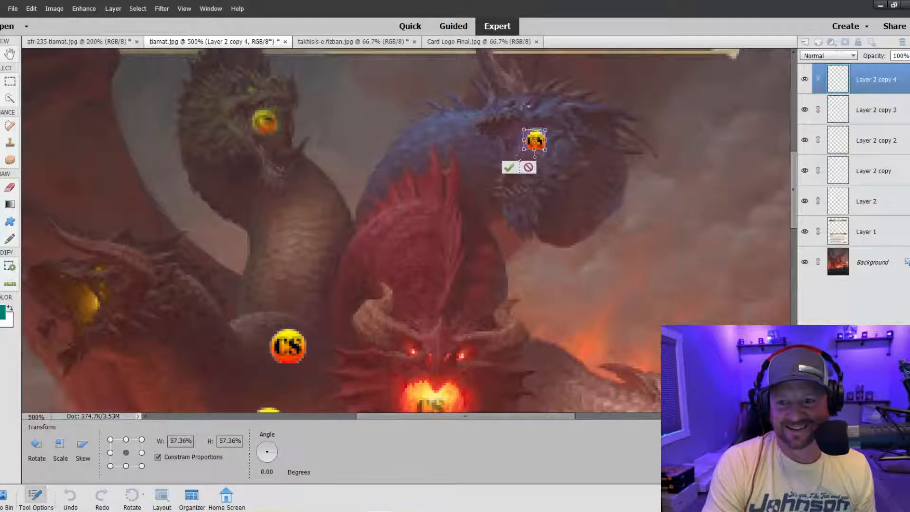
Skew the blue dragon's logo from its top-left reference point to 57.36% width and 65.93% height, and apply the transformation
left_click(83, 448)
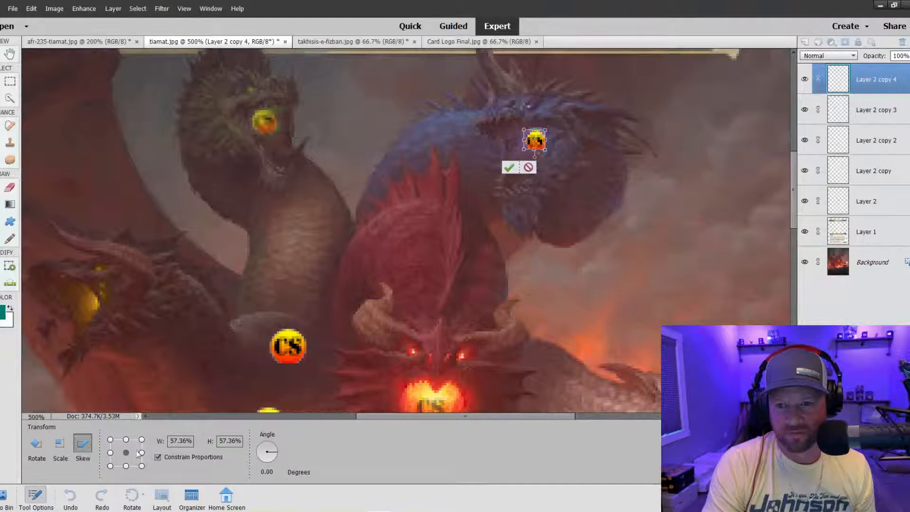
left_click(109, 440)
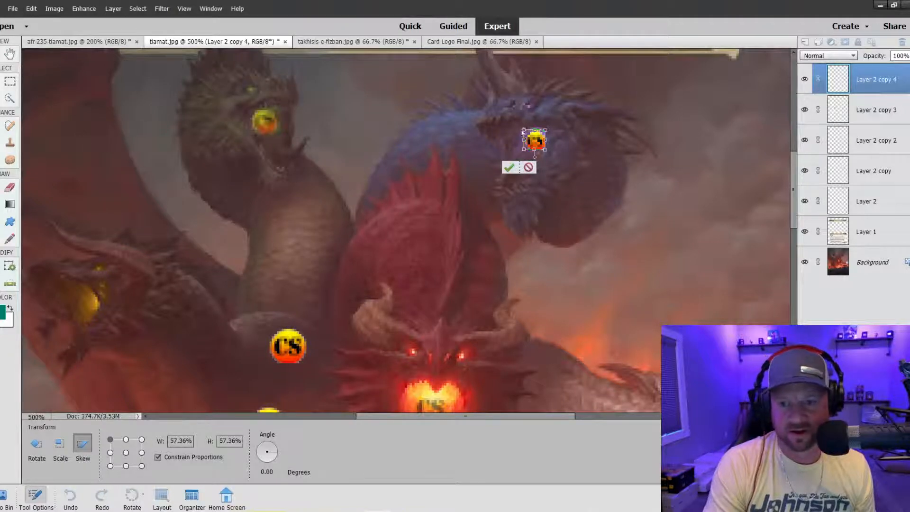
left_click_drag(523, 133, 548, 129)
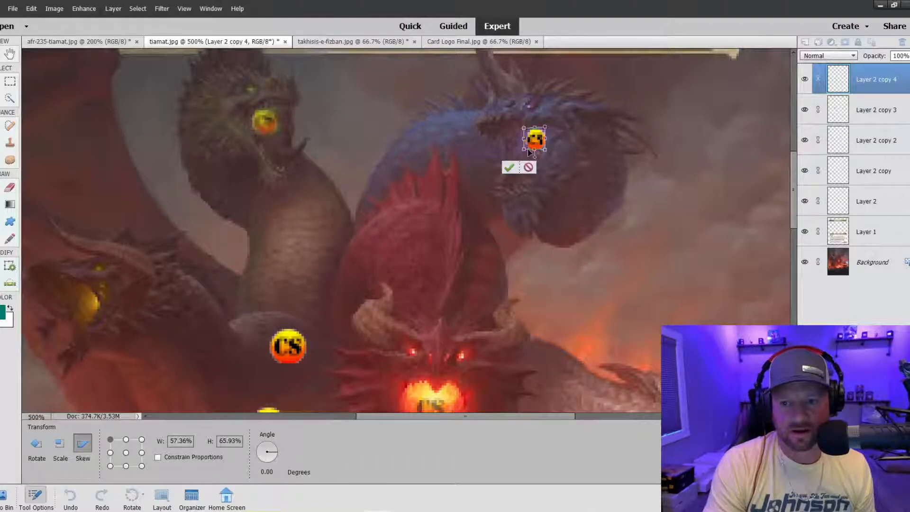
key("Return")
left_click(580, 188)
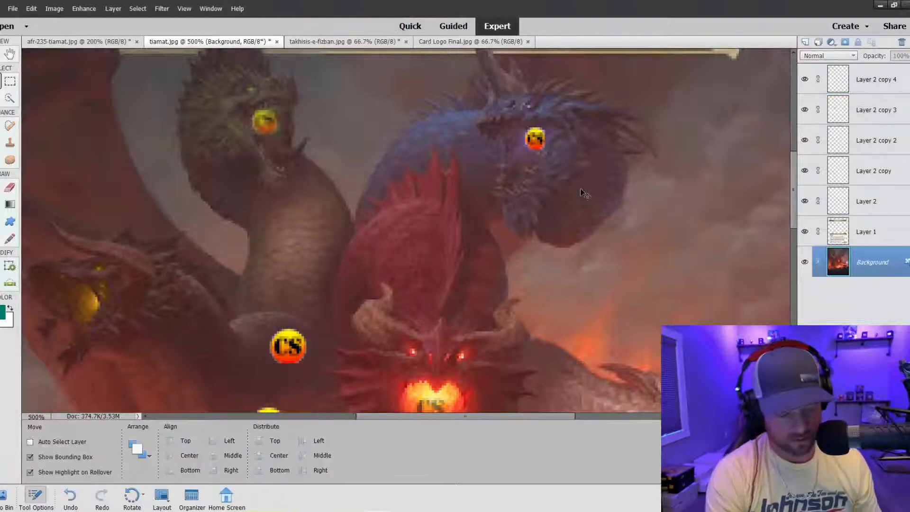
Lower the opacity of the logo in the blue dragon's mouth to 51%
key("ctrl+minus")
key("ctrl+minus")
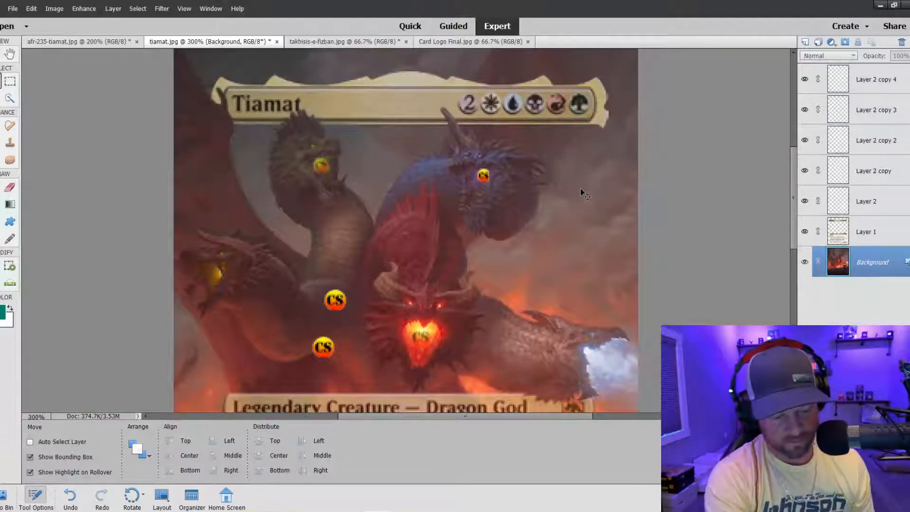
key("ctrl+minus")
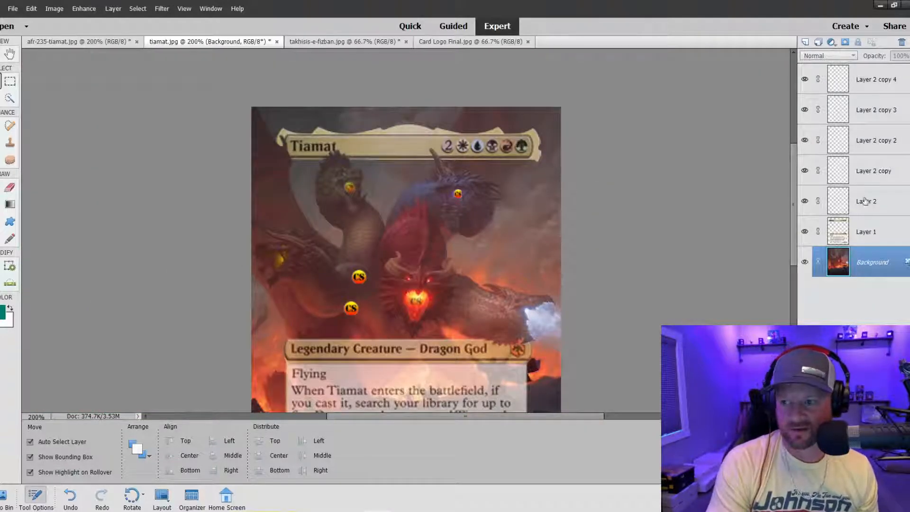
left_click(457, 193)
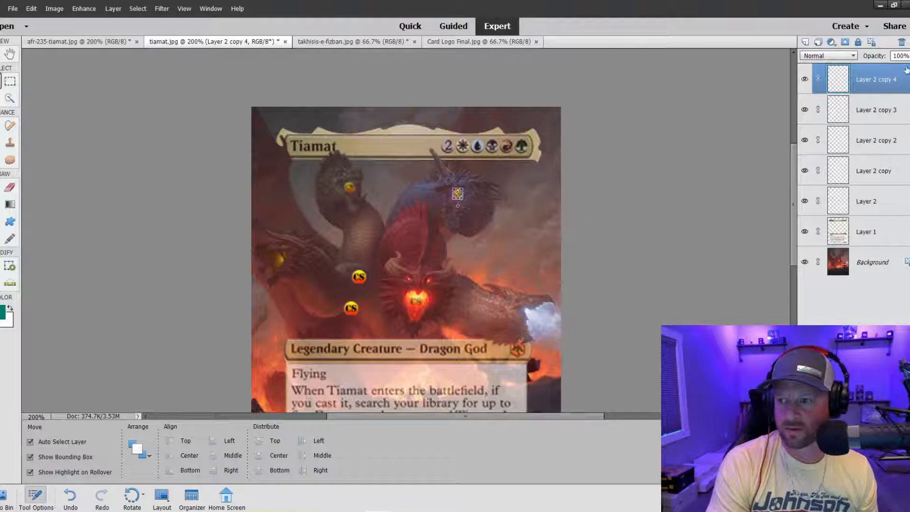
left_click(908, 56)
left_click(895, 70)
left_click(609, 229)
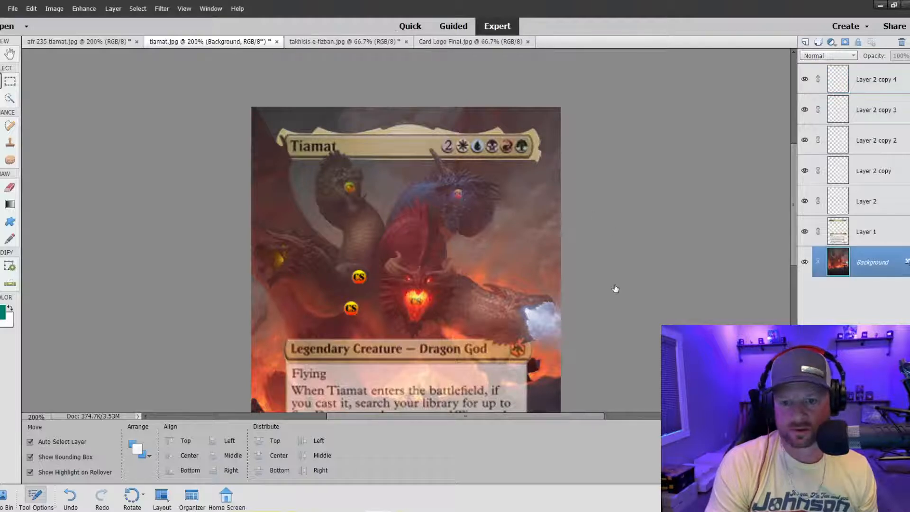
Fine-tune the position of the translucent logo inside the blue dragon's mouth
left_click_drag(457, 194, 457, 195)
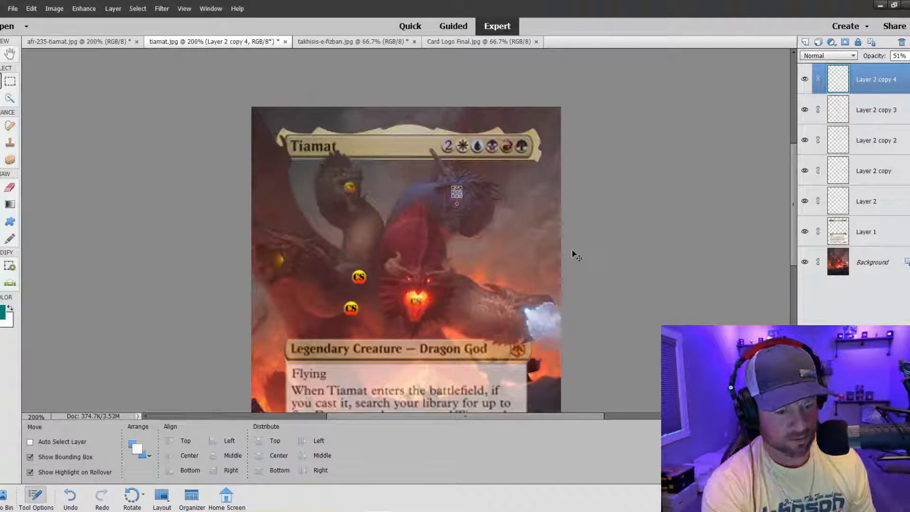
key("ctrl+plus")
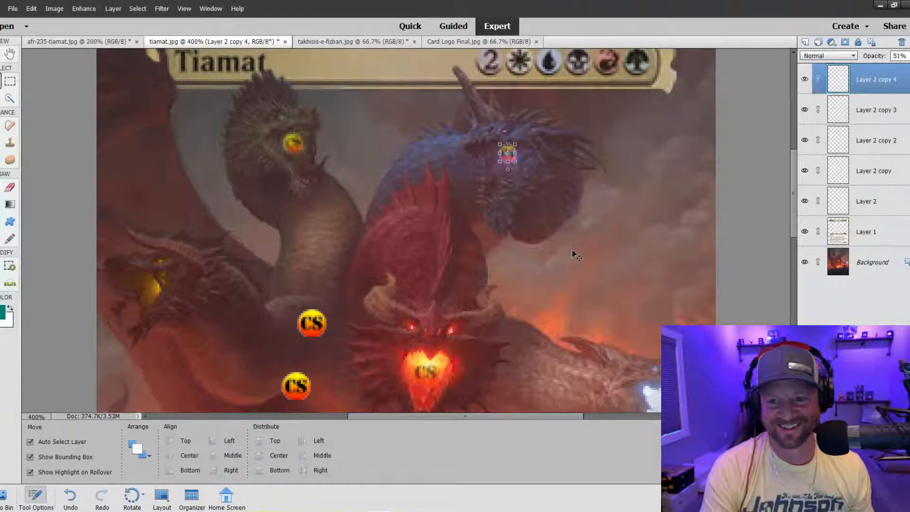
mouse_move(507, 154)
left_mouse_down()
mouse_move(510, 166)
mouse_move(501, 146)
mouse_move(522, 168)
mouse_move(510, 158)
left_mouse_up()
left_click(516, 161)
left_click(479, 179)
left_click(549, 171)
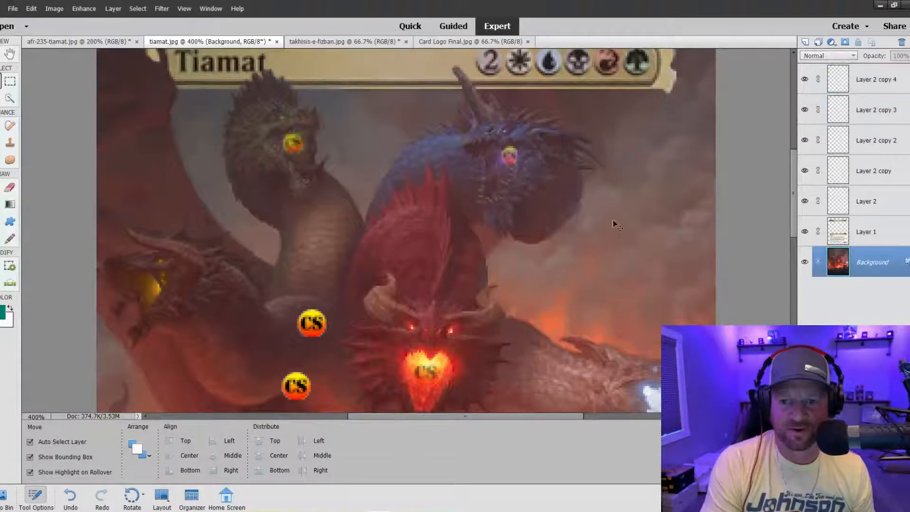
Move the upper of the two remaining logo copies into the far-left dragon's mouth, scale it to 67.10%, and apply the transformation
key("ctrl+minus")
key("ctrl+minus")
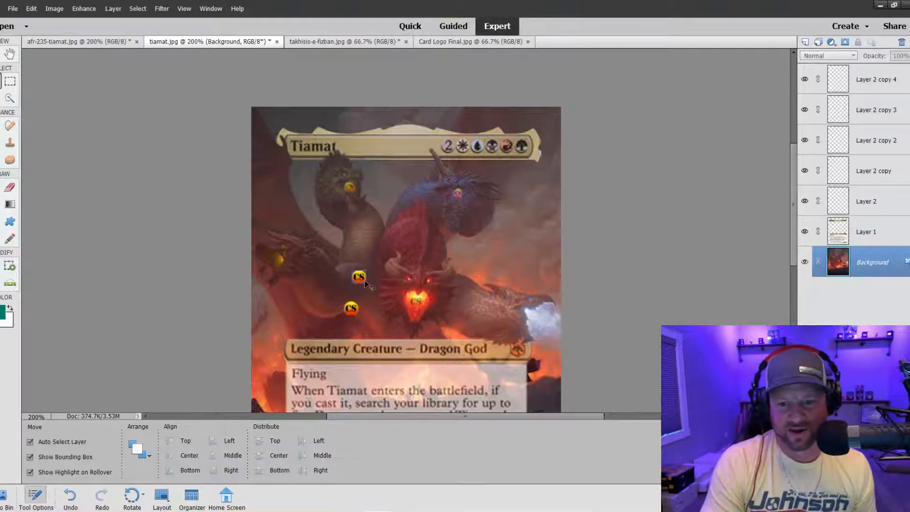
left_click_drag(364, 282, 286, 264)
key("ctrl+equal")
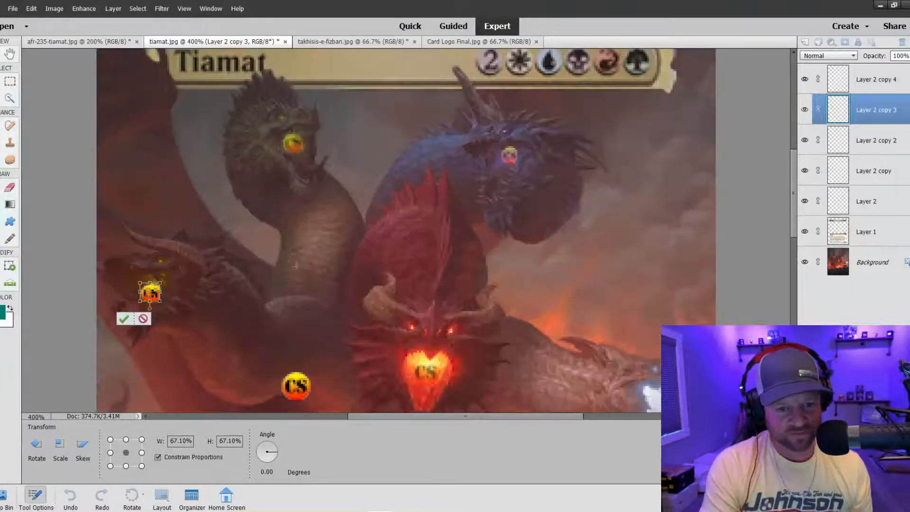
mouse_move(157, 297)
left_mouse_down()
mouse_move(185, 309)
mouse_move(157, 294)
left_mouse_up()
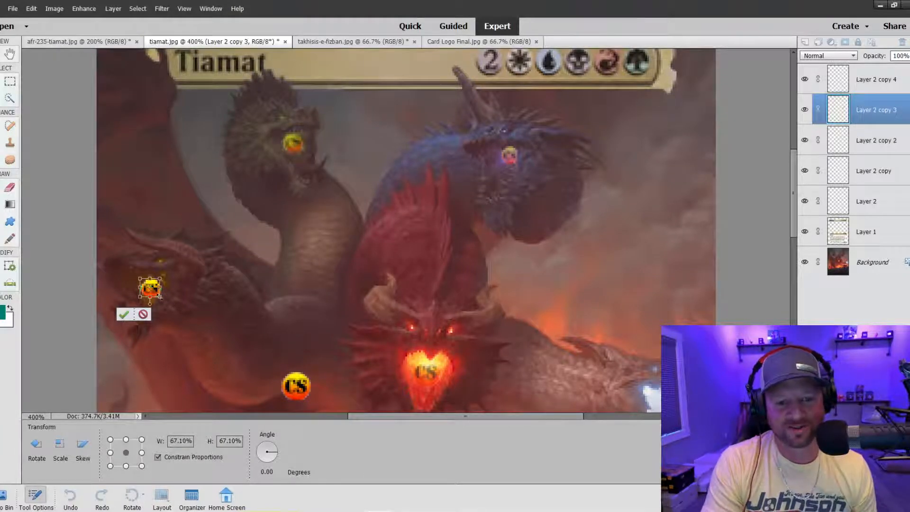
left_click(124, 314)
Rotate the far-left dragon's logo to -10.91 degrees, skew it from its bottom-left reference point, and apply the transformation
left_click_drag(156, 293, 165, 296)
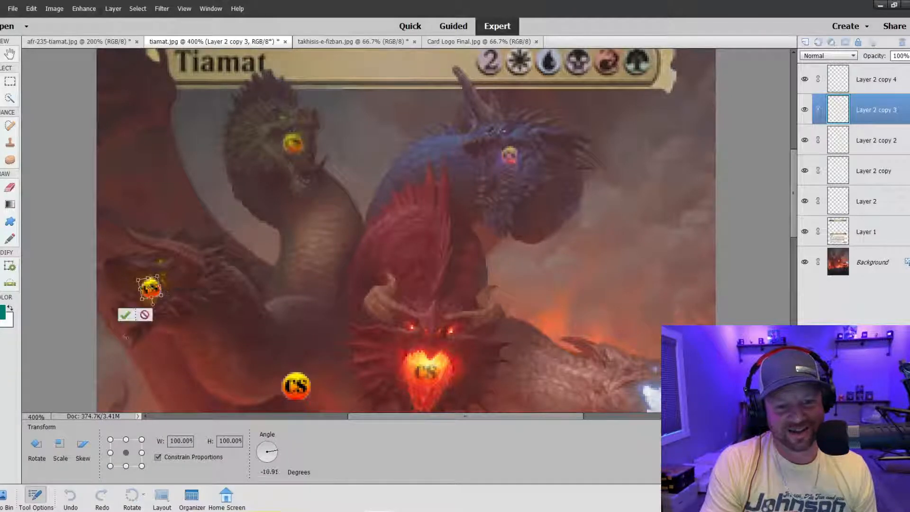
left_click(82, 443)
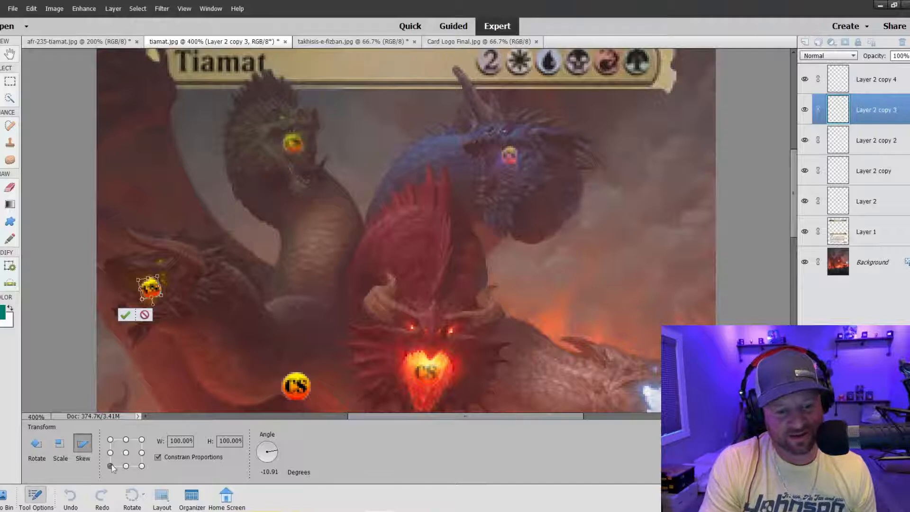
left_click_drag(145, 281, 148, 296)
left_click_drag(146, 302, 141, 299)
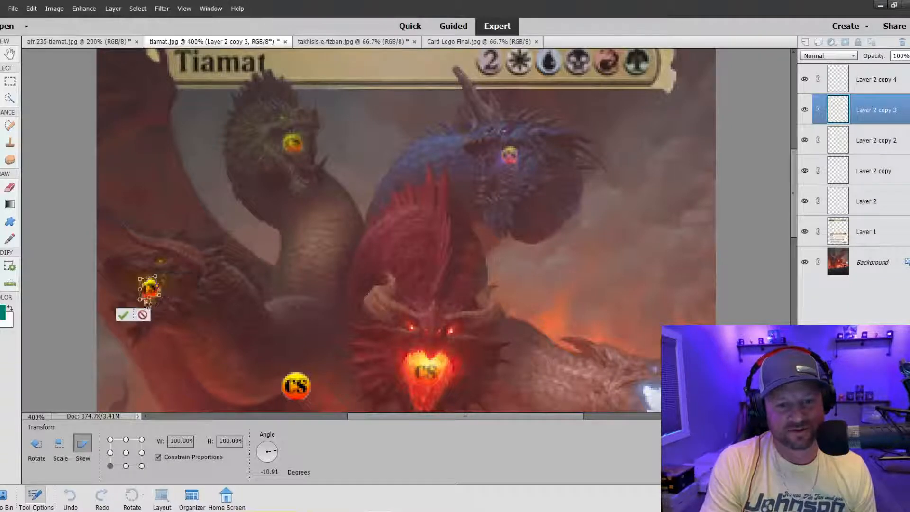
left_click(123, 314)
left_click(366, 375)
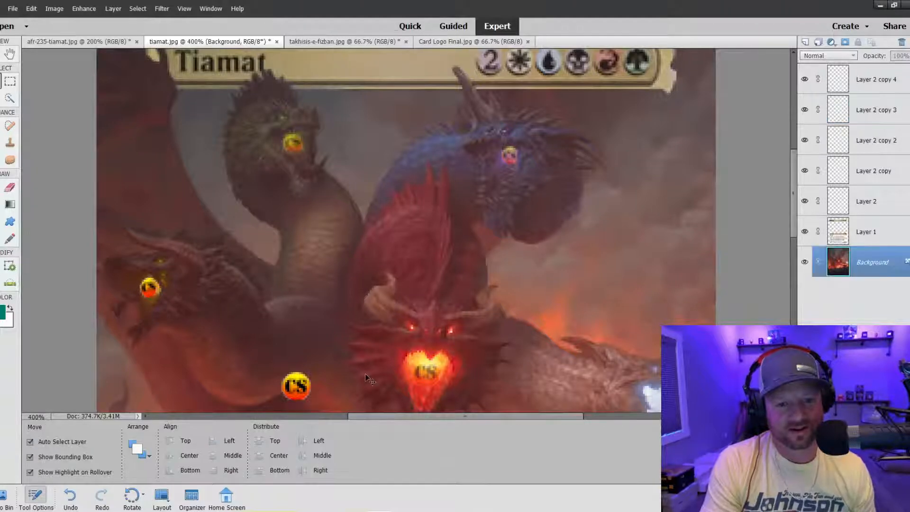
Nudge the logo into place in the far-left dragon's mouth and lower its opacity to 66%
left_click_drag(150, 288, 156, 292)
left_click(211, 294)
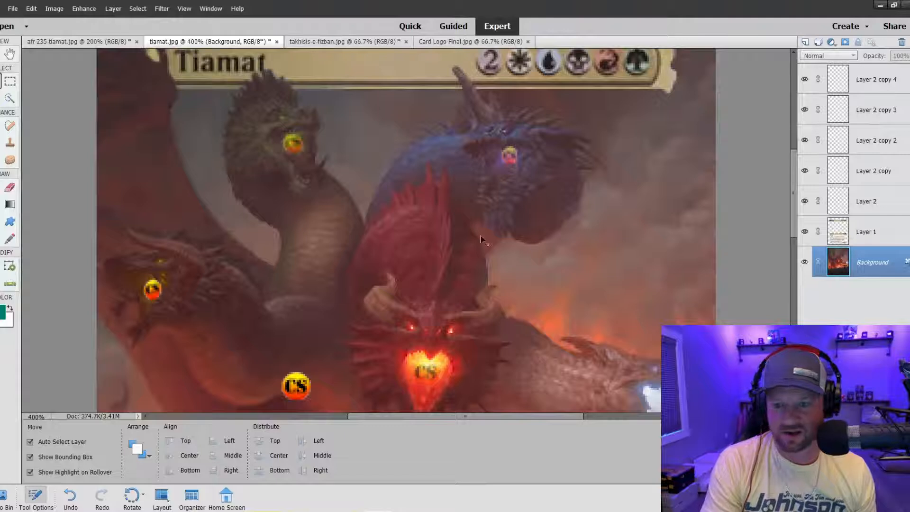
left_click(153, 289)
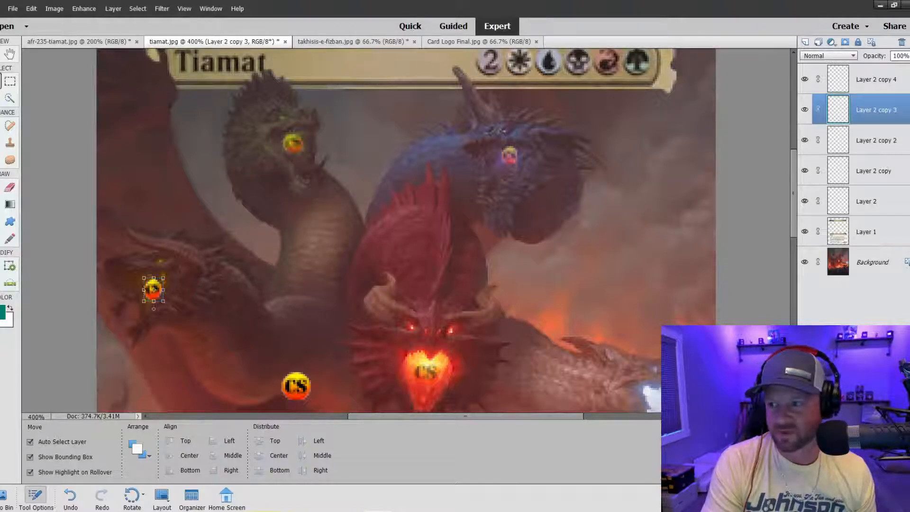
left_click(907, 56)
left_click(899, 68)
left_click(263, 283)
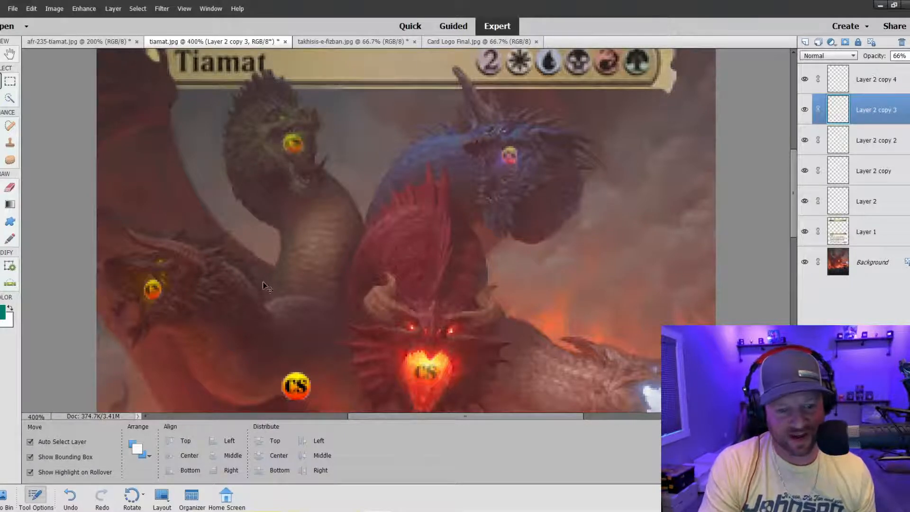
left_click(264, 285)
Move the last unplaced logo copy into the white dragon's mouth at the card's right edge
key("ctrl+minus")
key("ctrl+minus")
key("ctrl+minus")
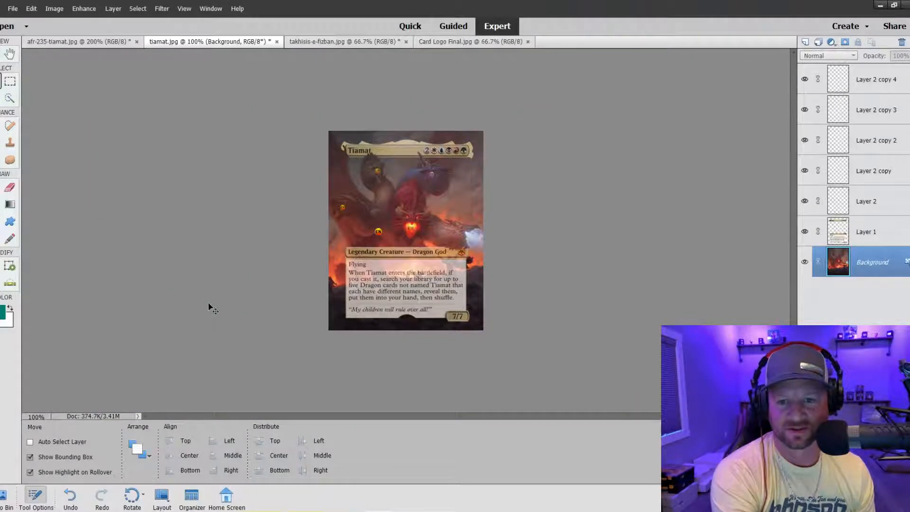
key("ctrl+plus")
key("ctrl+minus")
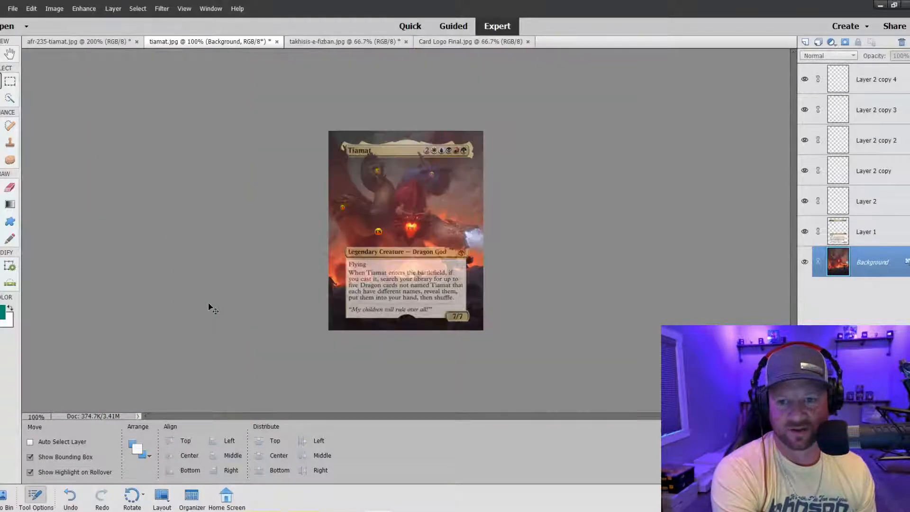
key("ctrl+plus")
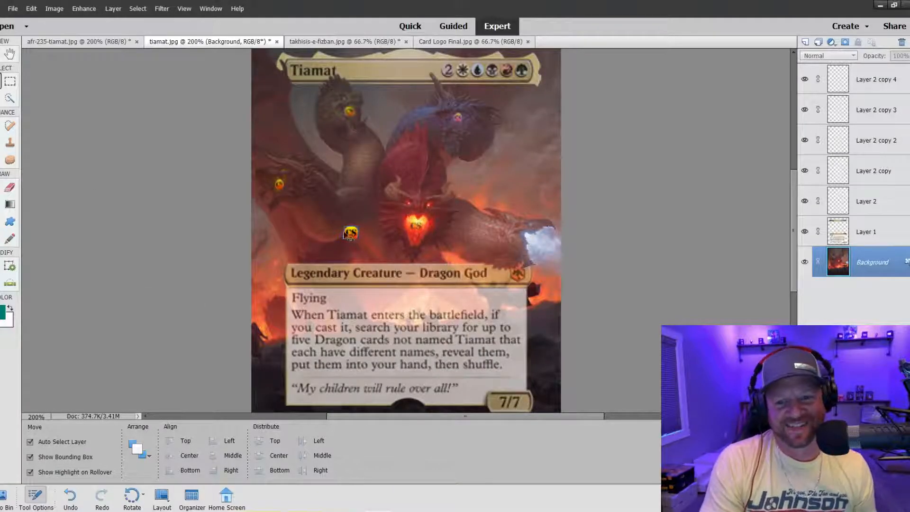
left_click_drag(350, 232, 527, 243)
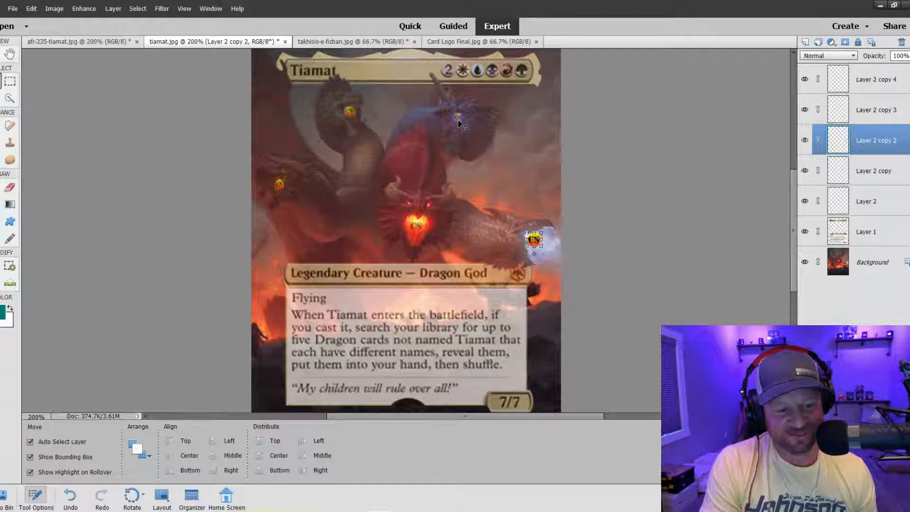
Rotate the white dragon's logo to -3.69 degrees, skew it wider from its right-middle reference point, and apply the transformation
mouse_move(532, 243)
left_mouse_down()
mouse_move(540, 255)
mouse_move(532, 243)
mouse_move(546, 238)
left_mouse_up()
left_click(82, 444)
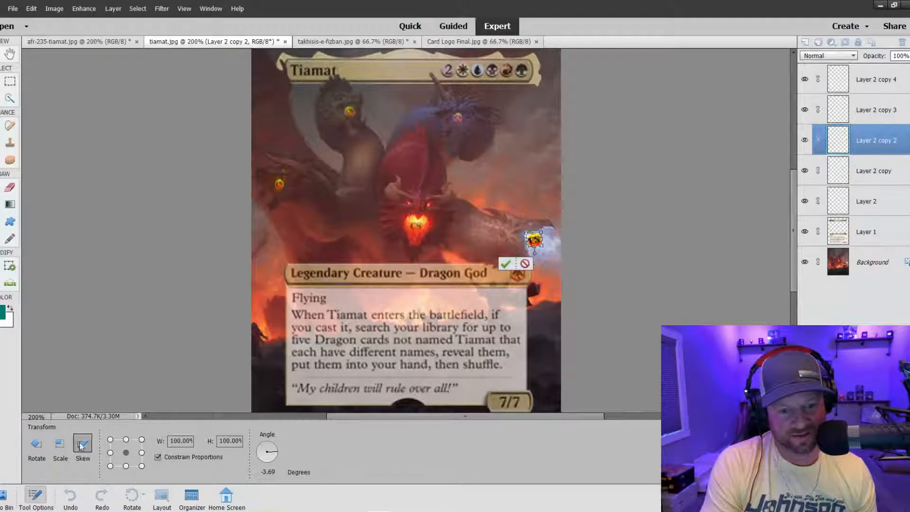
left_click(142, 452)
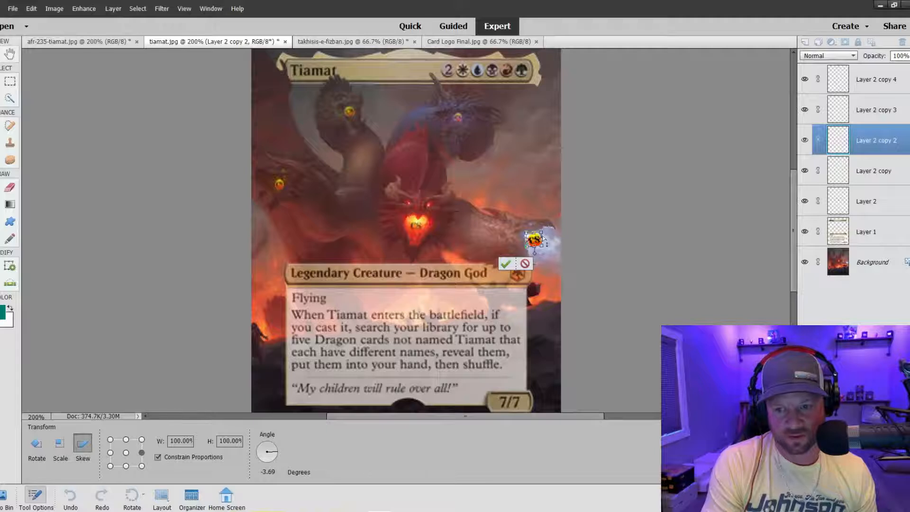
mouse_move(542, 238)
left_mouse_down()
mouse_move(552, 230)
mouse_move(522, 247)
mouse_move(544, 254)
left_mouse_up()
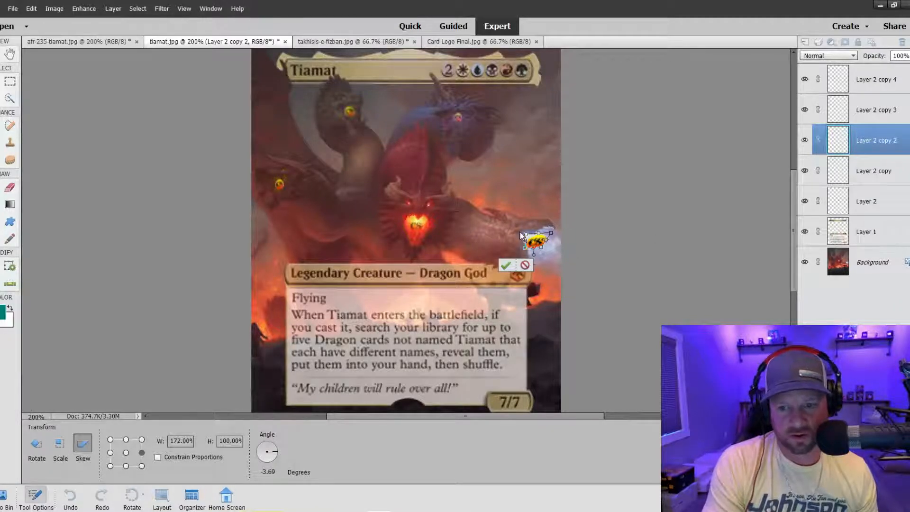
left_click_drag(521, 235, 533, 243)
left_click(506, 269)
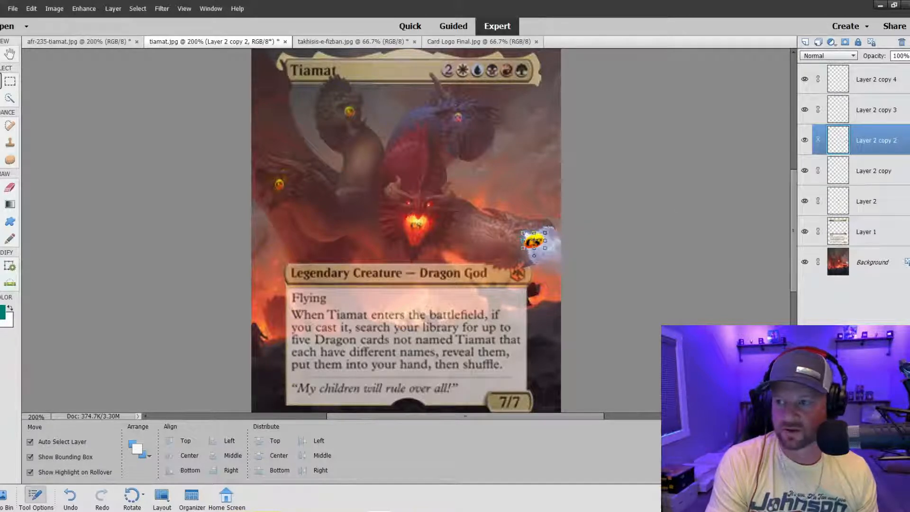
Lower the white dragon's logo opacity to 53% and nudge the logo into place in its mouth
left_click(908, 56)
left_click(894, 67)
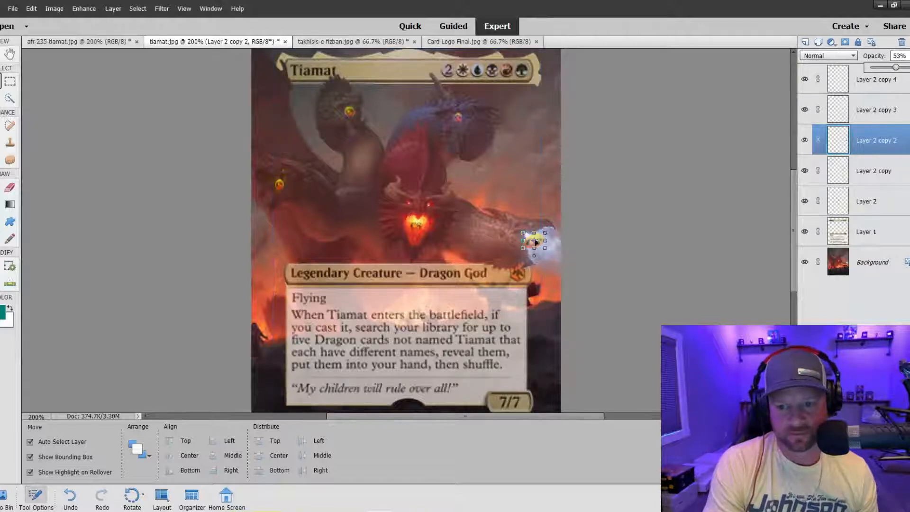
left_click_drag(529, 242, 532, 241)
Blend the white dragon's logo into its glowing breath with a 7 px Clone Stamp
key("s")
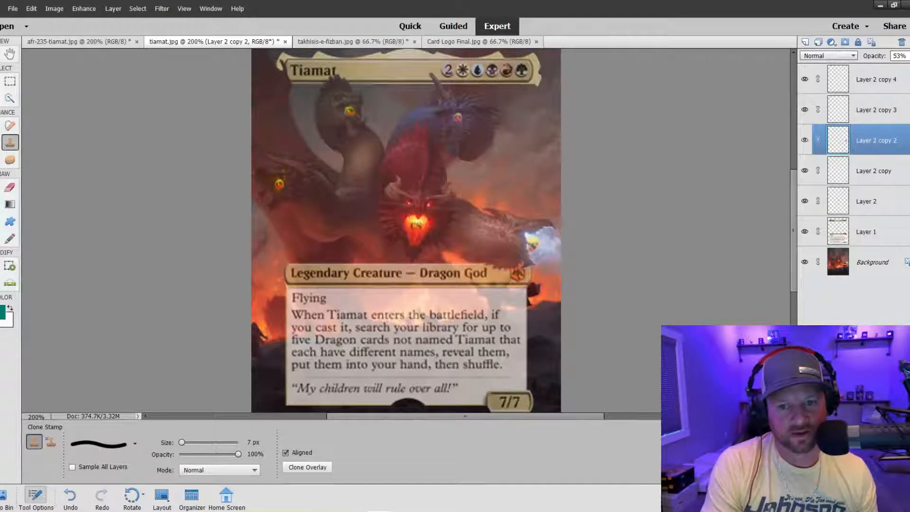
key("ctrl+equal")
key("ctrl+equal")
key("ctrl+equal")
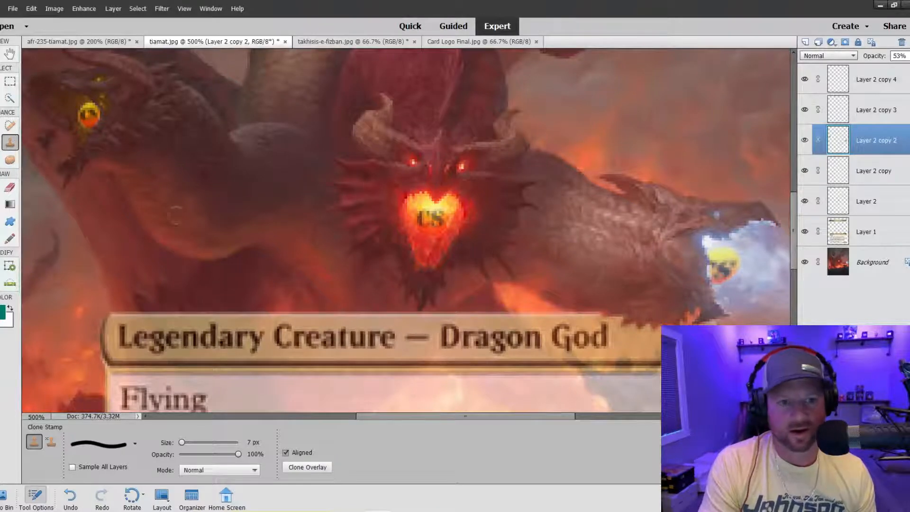
Select the far-left dragon's logo layer and touch up the logo with the 7 px Clone Stamp
key("v")
left_click(90, 114)
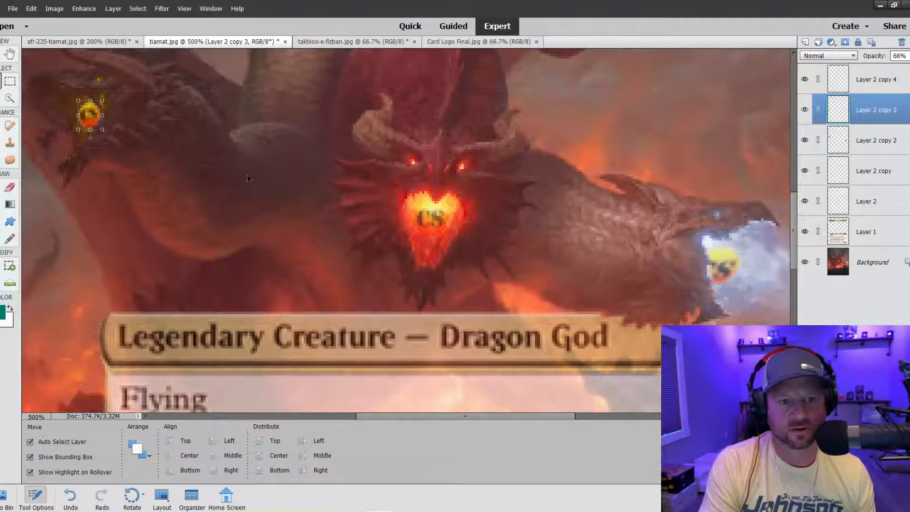
left_click(16, 142)
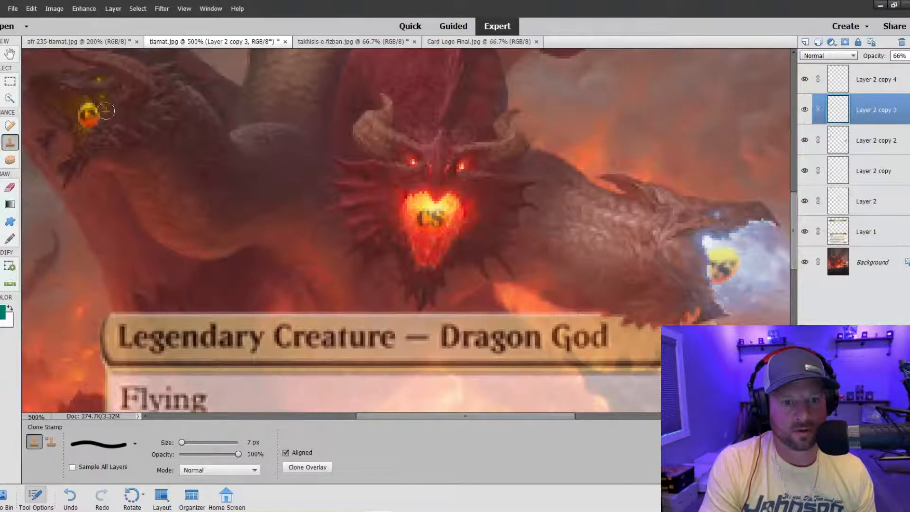
Select the green dragon's logo layer and blend the logo into its mouth with the 7 px Clone Stamp
scroll(183, 184, "up", 1)
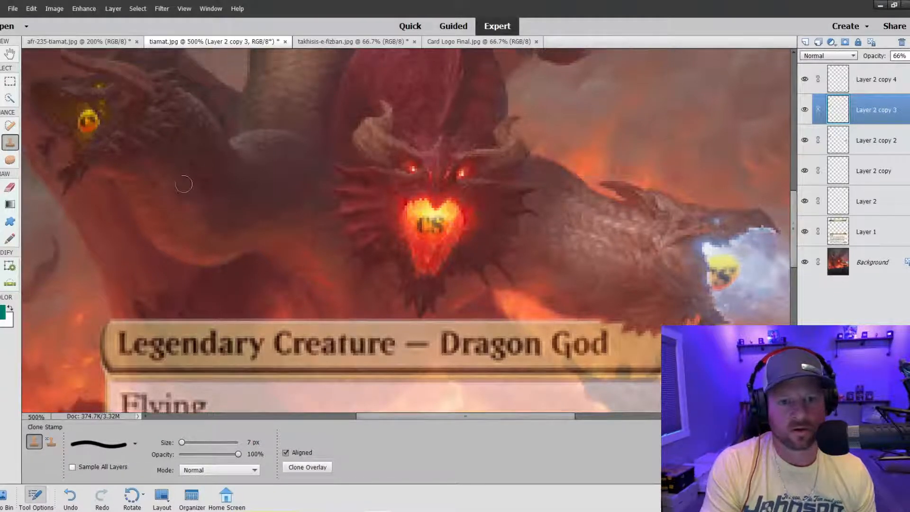
scroll(183, 184, "up", 5)
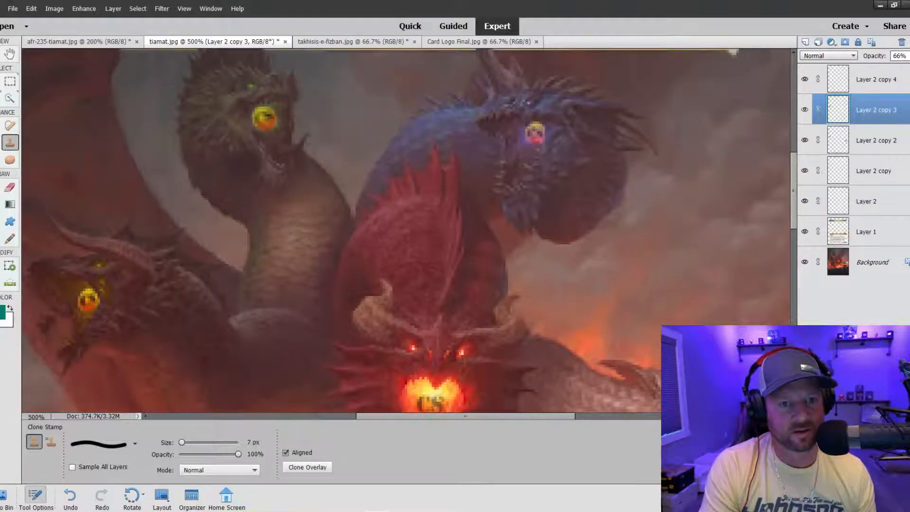
key("v")
left_click(266, 118)
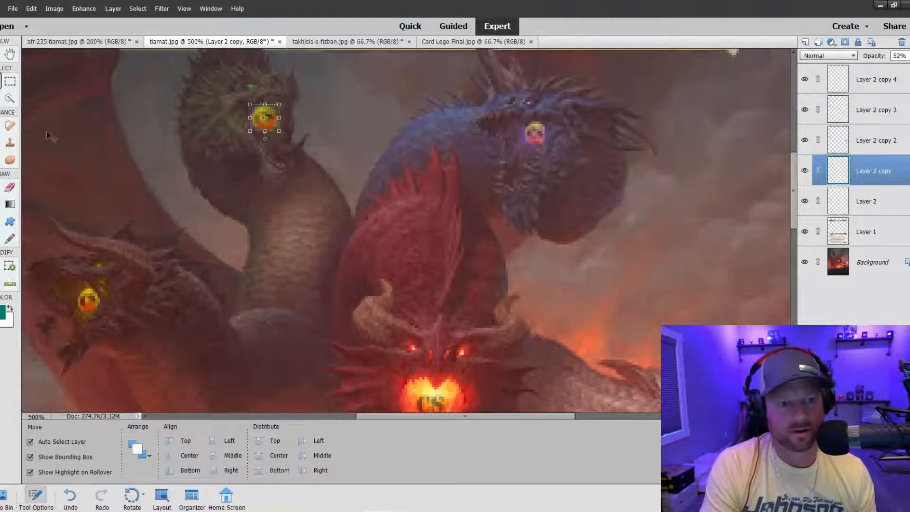
left_click(10, 142)
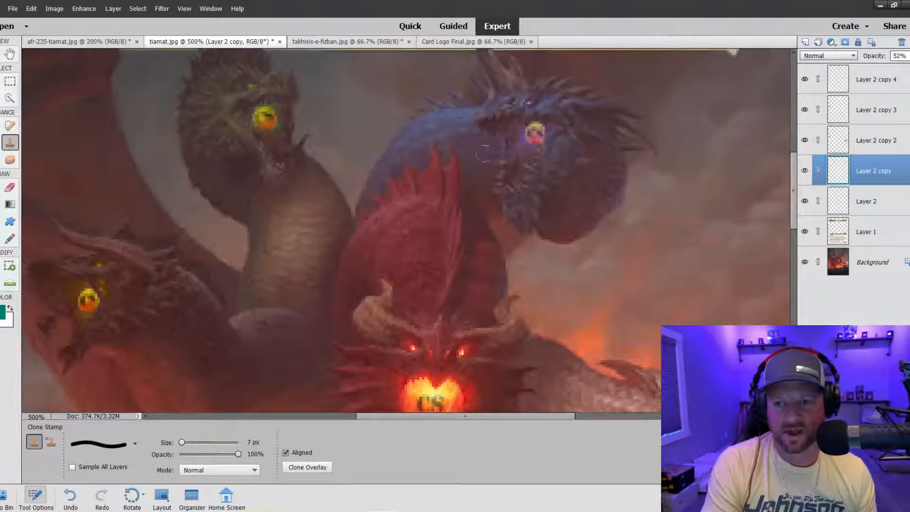
Select the blue dragon's logo layer, soften the logo's edges with the 7 px Clone Stamp, and check the whole card
key("v")
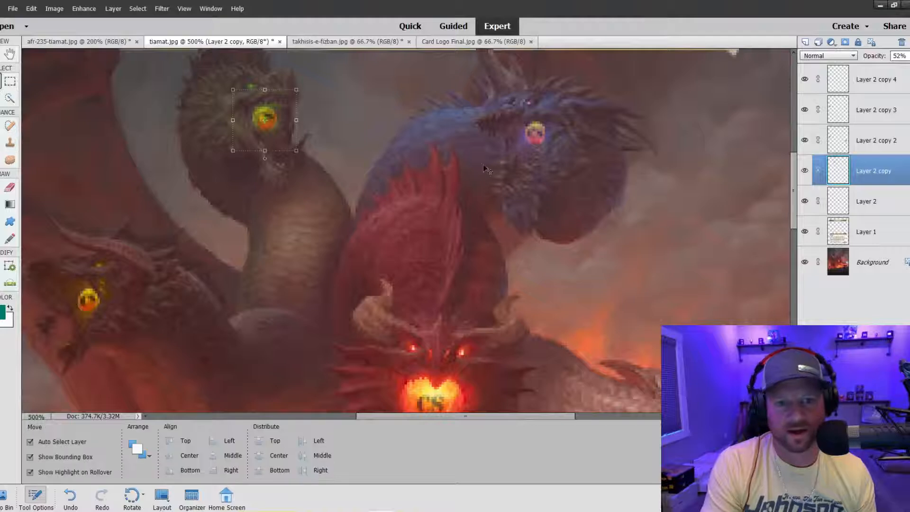
left_click(541, 133)
left_click(10, 142)
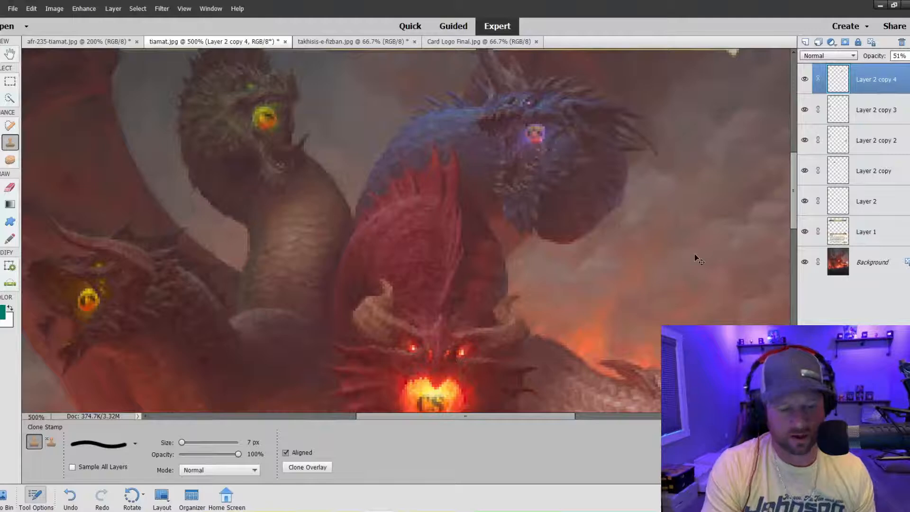
key("ctrl+minus")
key("ctrl+minus")
key("ctrl+minus")
key("ctrl+minus")
key("ctrl+plus")
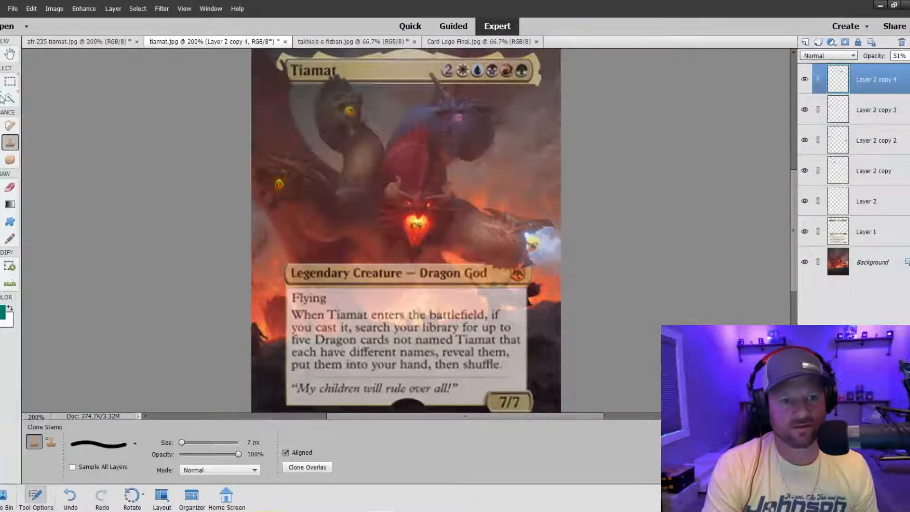
Lower the opacity of the logo in the blue dragon head's layer, Layer 2 copy 4, to 29%
key("v")
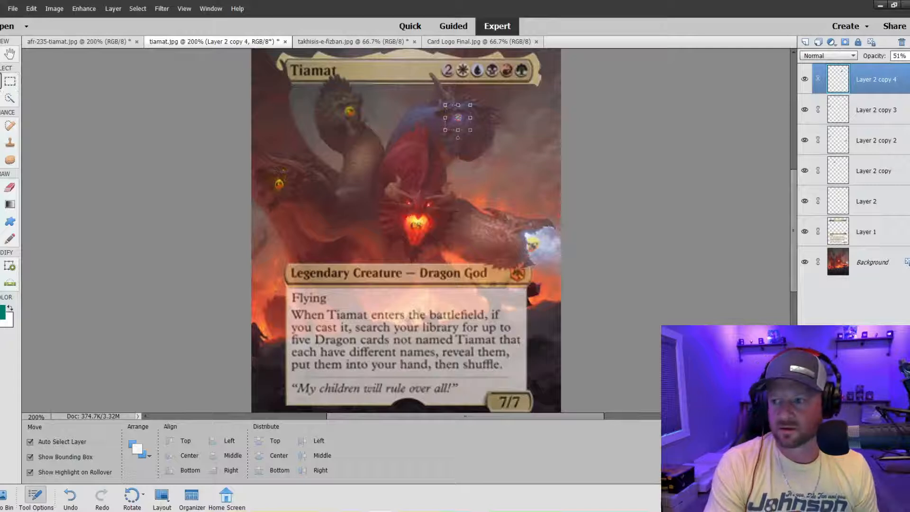
left_click(906, 56)
left_click(885, 69)
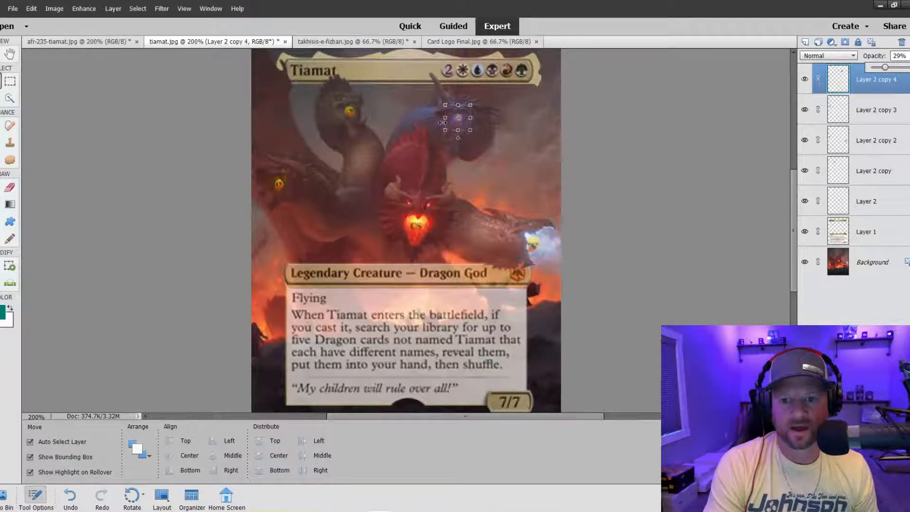
Lower the logo opacity on the green head to 21% and on the black dragon head, Layer 2 copy 3, to 36%
left_click(350, 112)
left_click(906, 56)
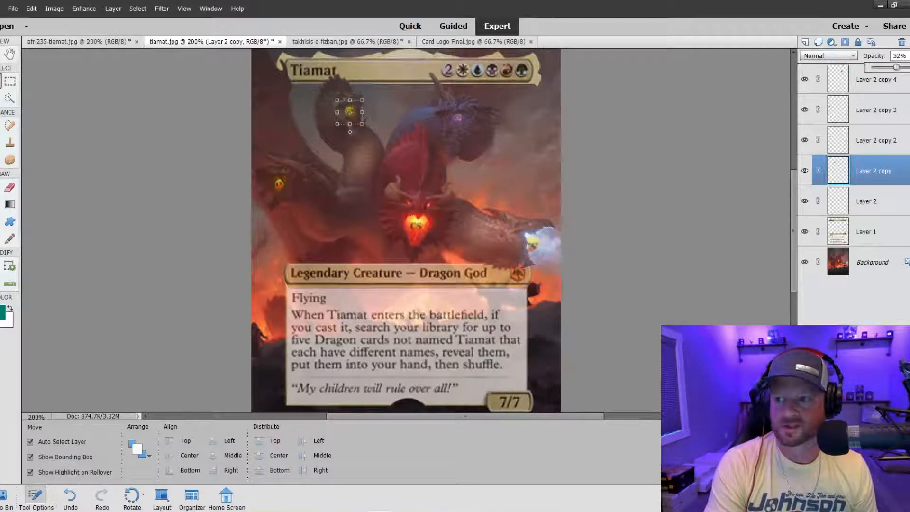
left_click(881, 68)
left_click(279, 184)
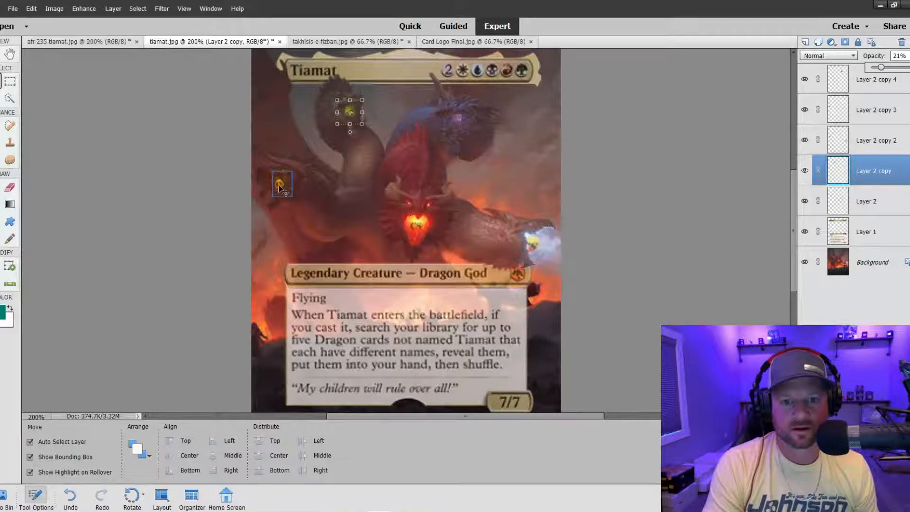
left_click(906, 56)
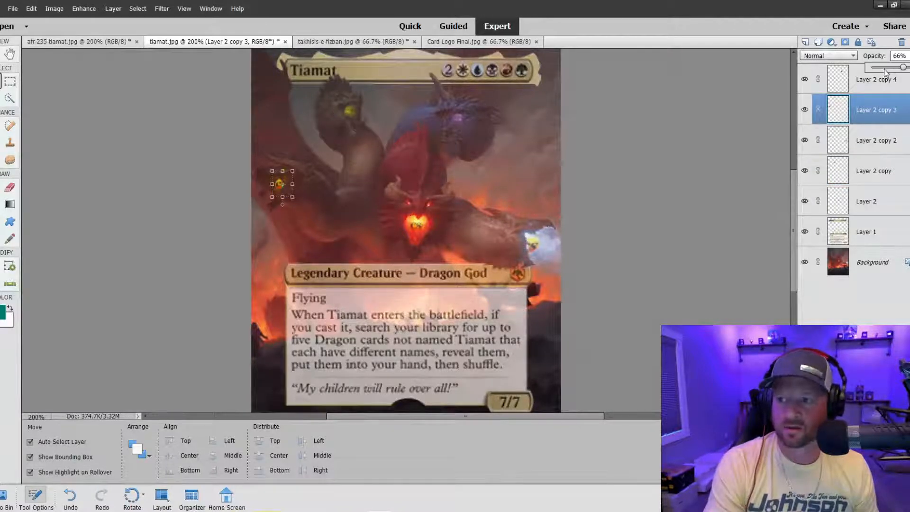
left_click(543, 243)
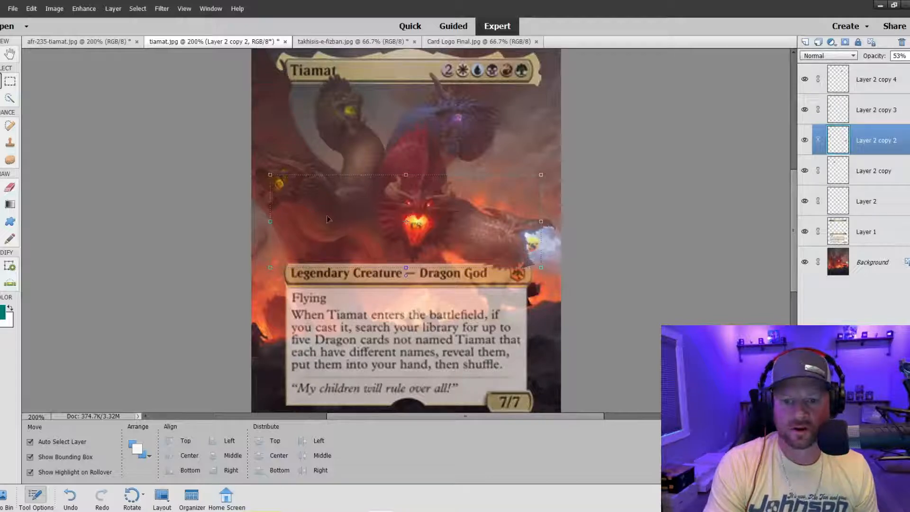
left_click(546, 243)
left_click(534, 247)
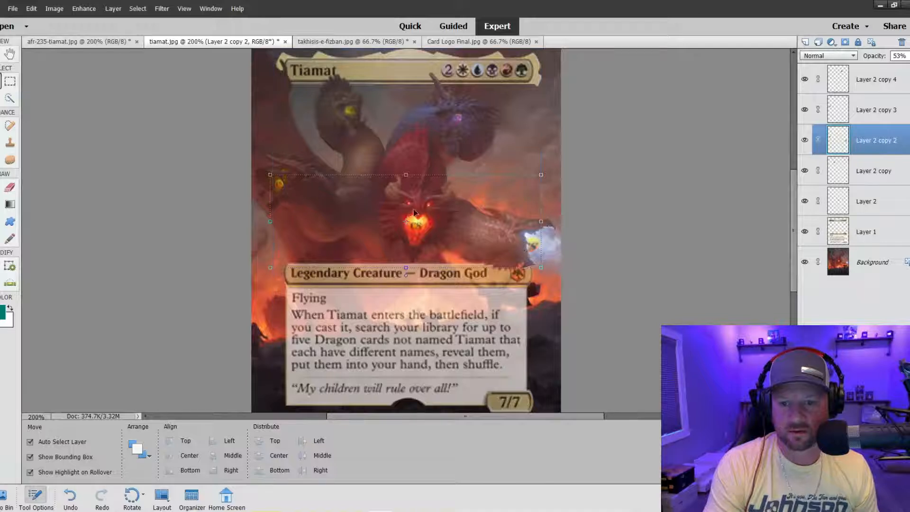
left_click(534, 152)
left_click(534, 241)
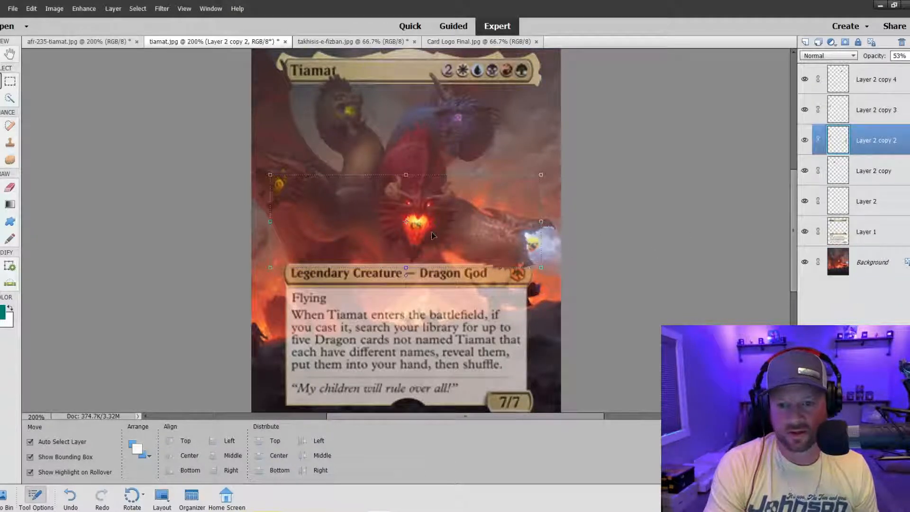
left_click(417, 226)
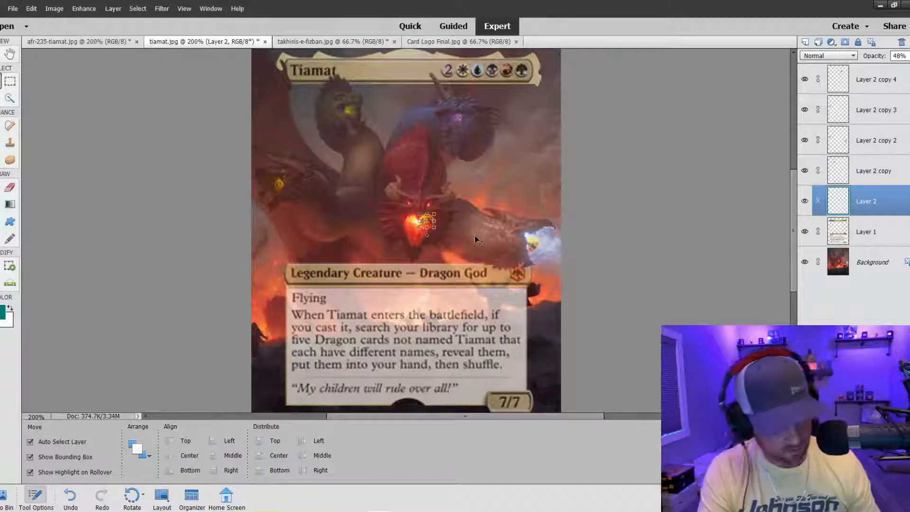
key("ctrl+z")
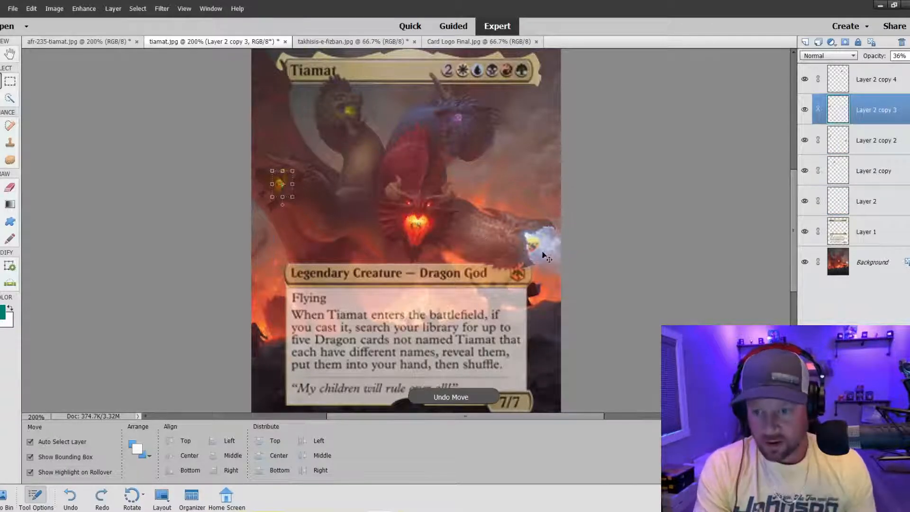
Go through the logo layers one by one to identify which one holds the logo in the white dragon's mouth
scroll(551, 260, "up", 2)
scroll(551, 265, "down", 2)
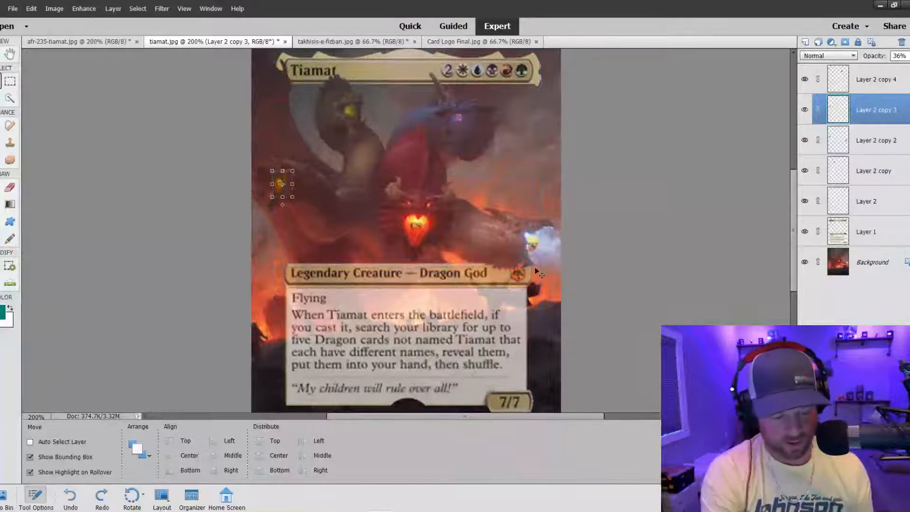
scroll(535, 267, "up", 2)
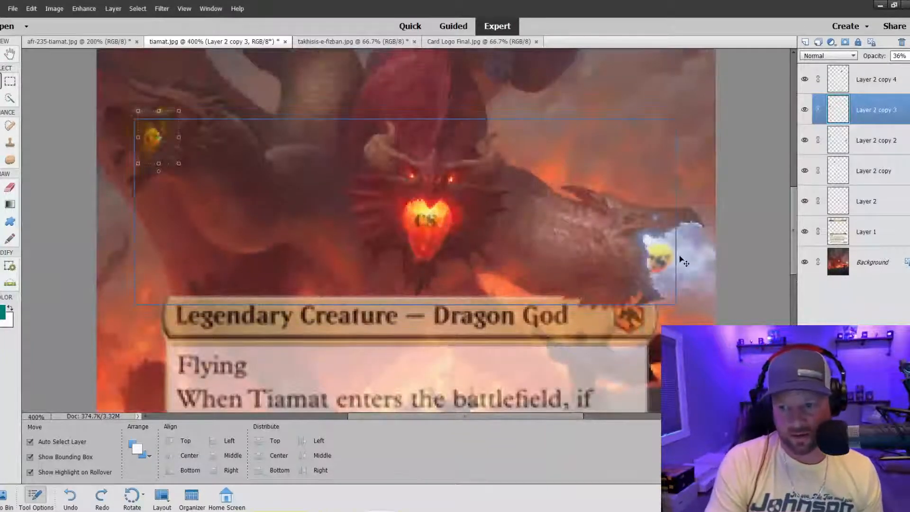
left_click(680, 260)
left_click(669, 256)
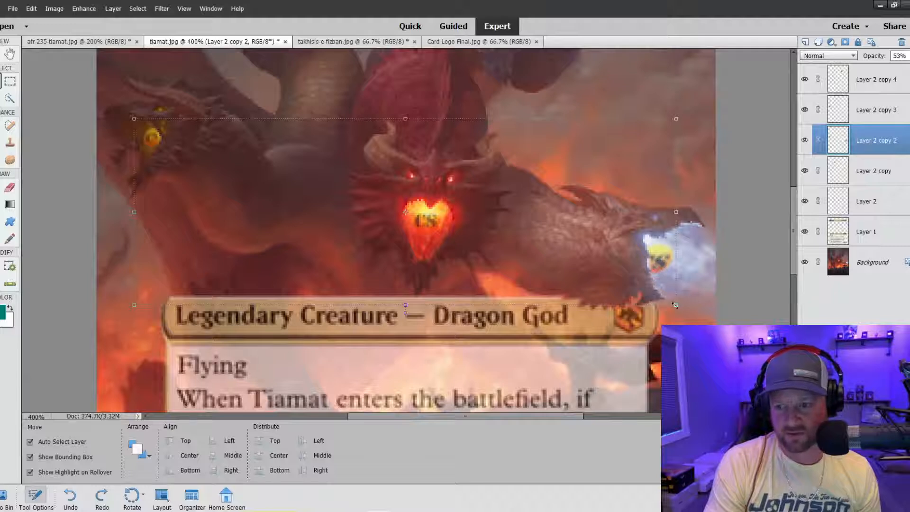
left_click(704, 209)
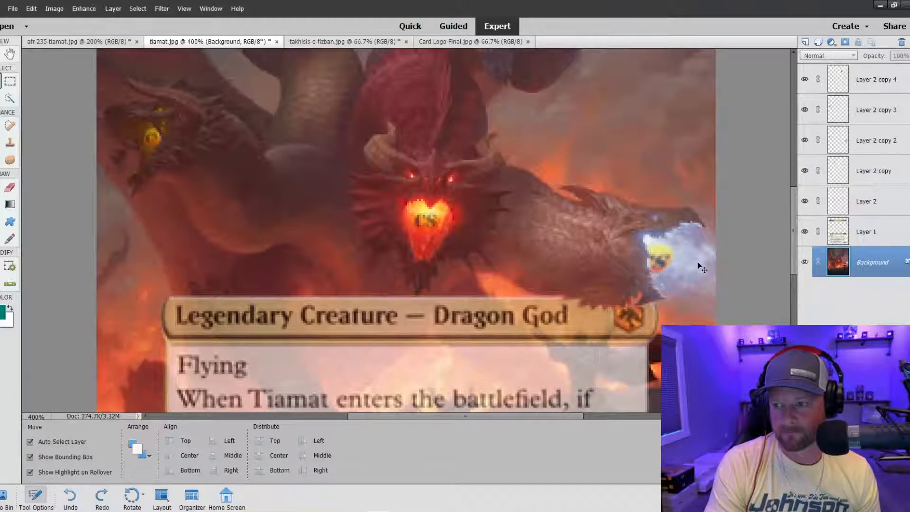
left_click(875, 199)
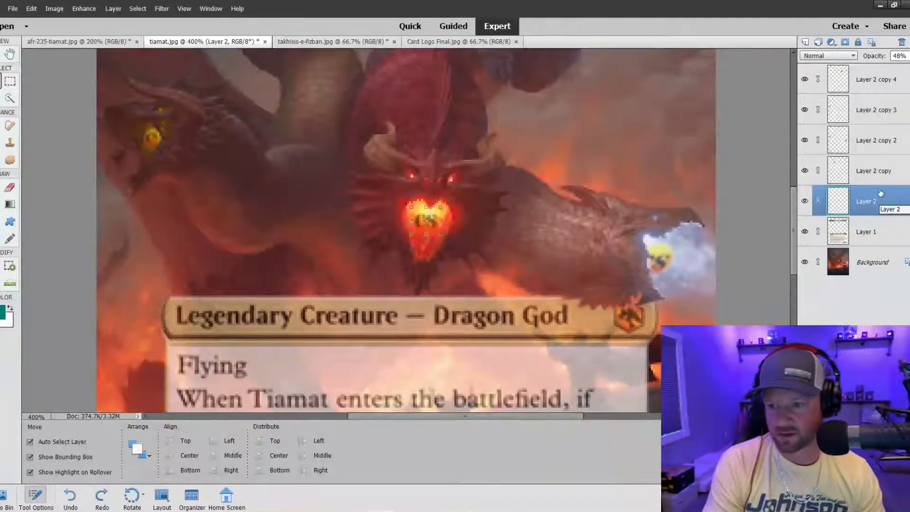
left_click(882, 175)
left_click(878, 142)
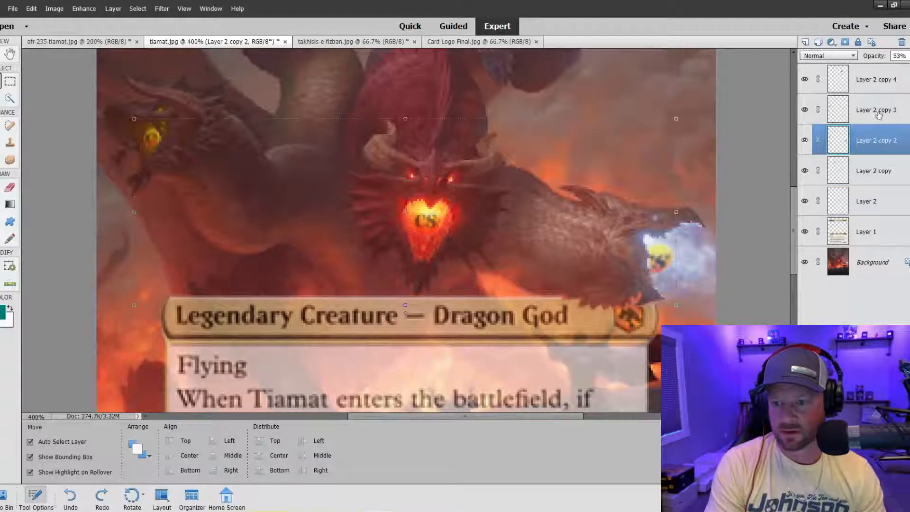
left_click(879, 110)
left_click(878, 80)
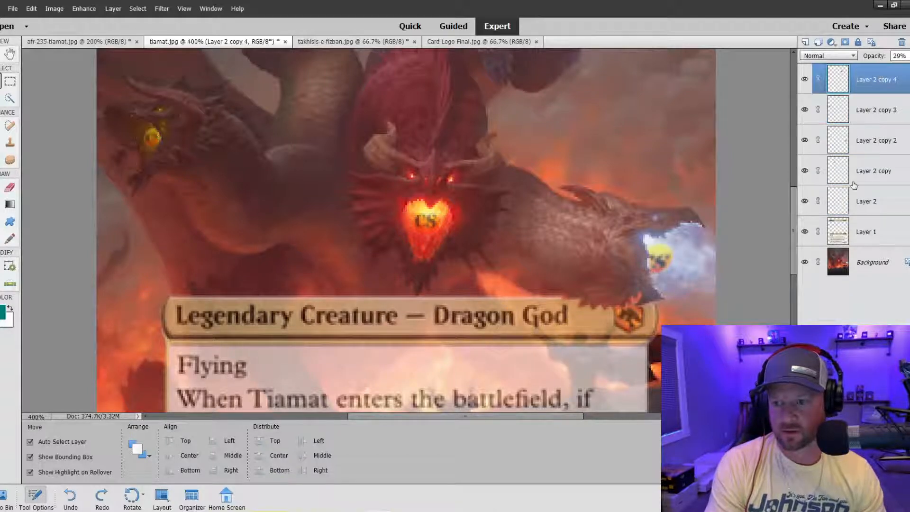
left_click(875, 201)
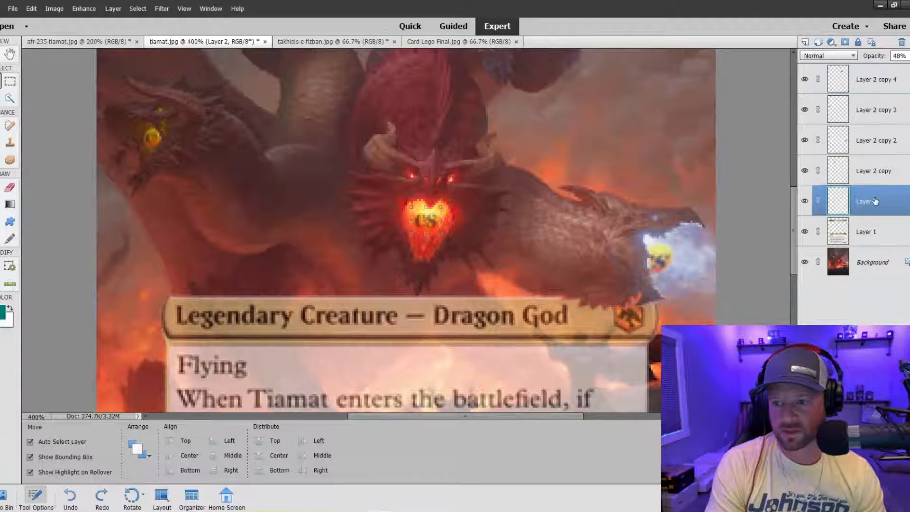
left_click(883, 170)
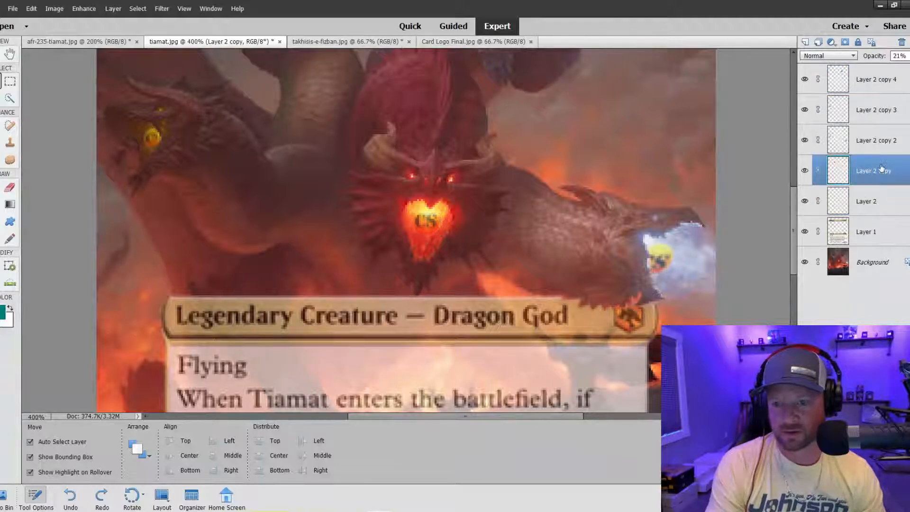
left_click(864, 148)
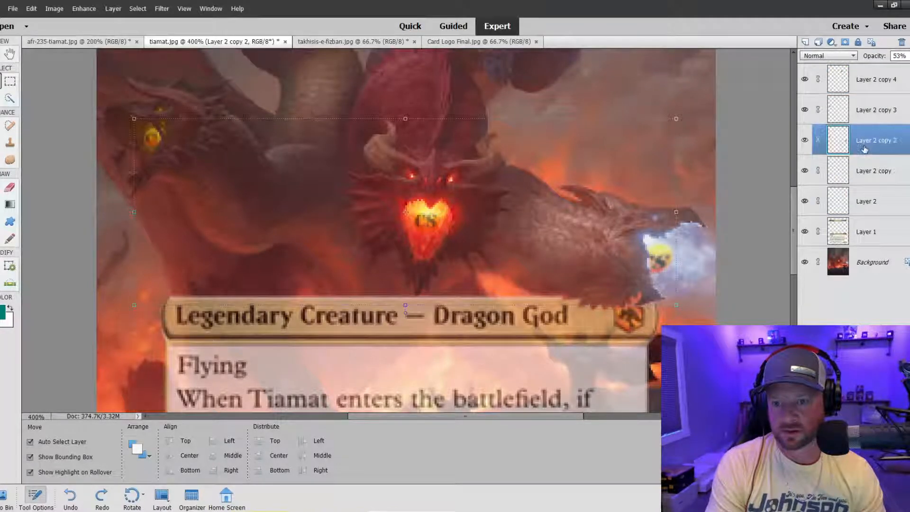
Reduce the opacity of the white dragon's logo layer, Layer 2 copy 2, to 35%, discarding any resize
mouse_move(681, 308)
left_mouse_down()
mouse_move(637, 282)
mouse_move(678, 293)
left_mouse_up()
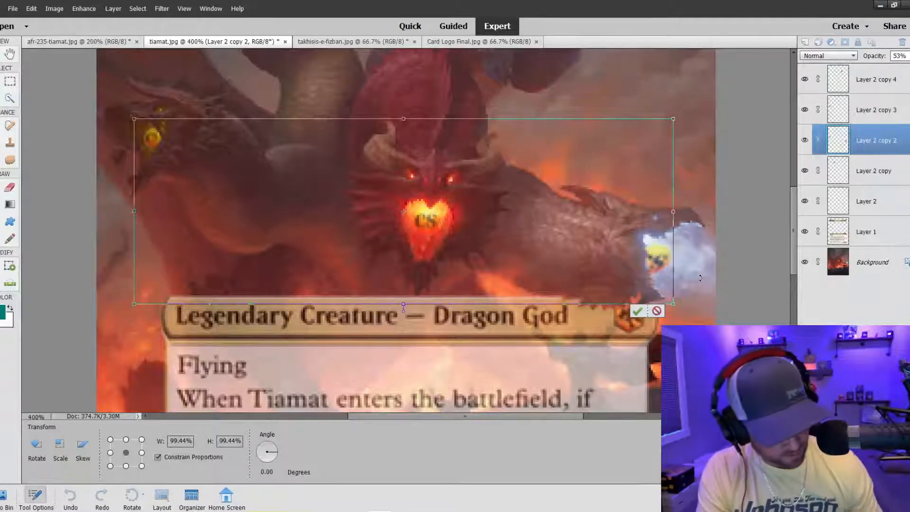
left_click(656, 310)
left_click(908, 55)
left_click_drag(896, 67, 888, 69)
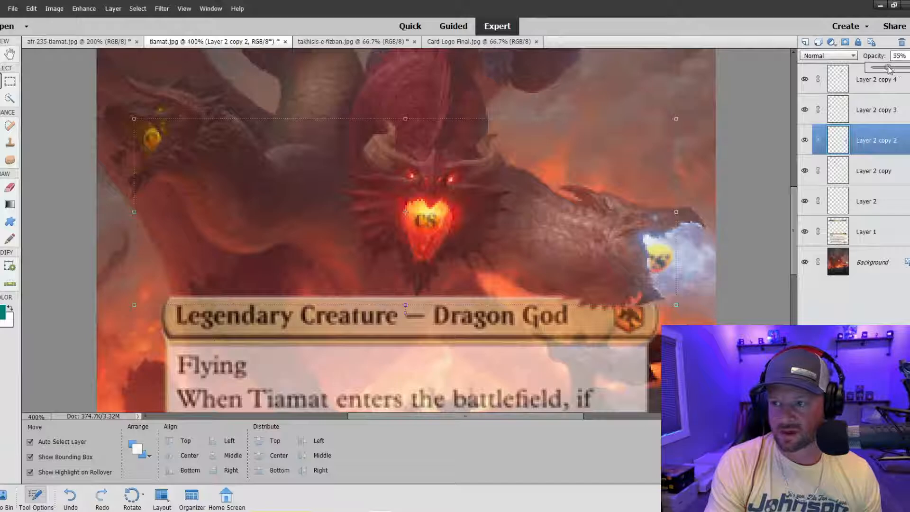
key("ctrl+minus")
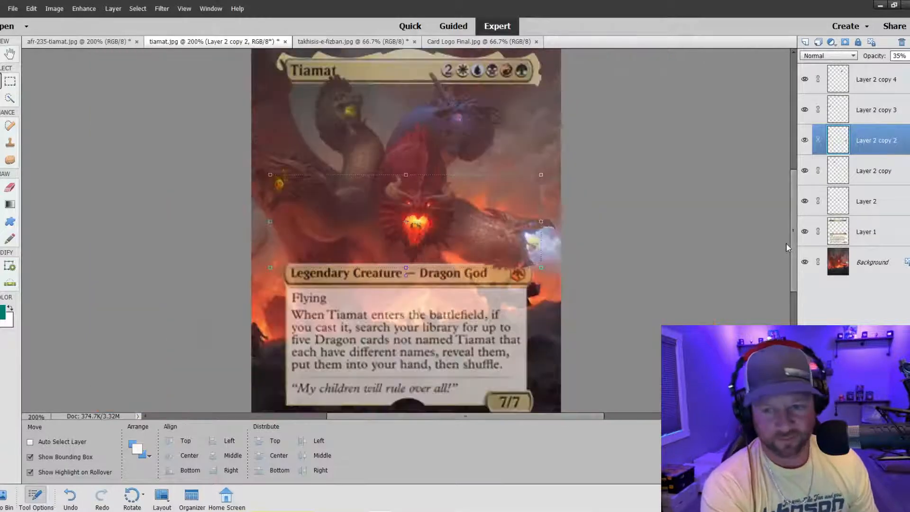
key("ctrl+minus")
key("ctrl+plus")
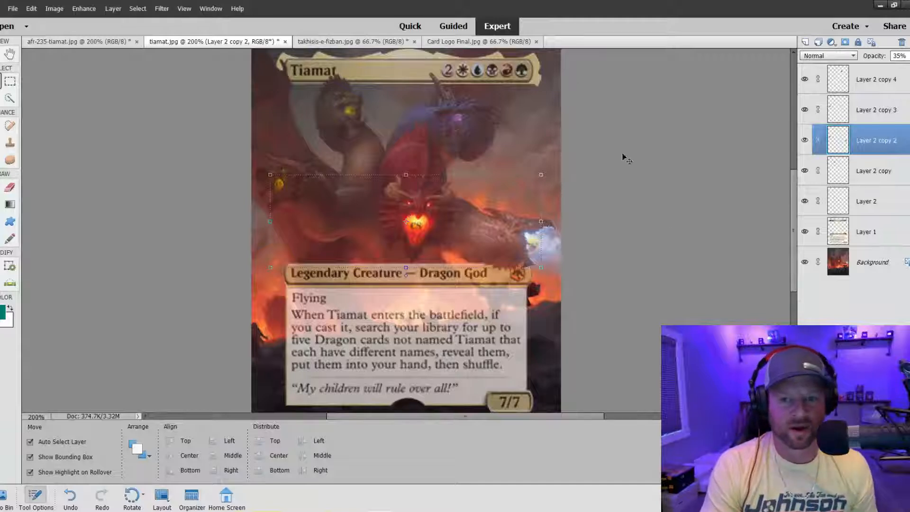
left_click(594, 362)
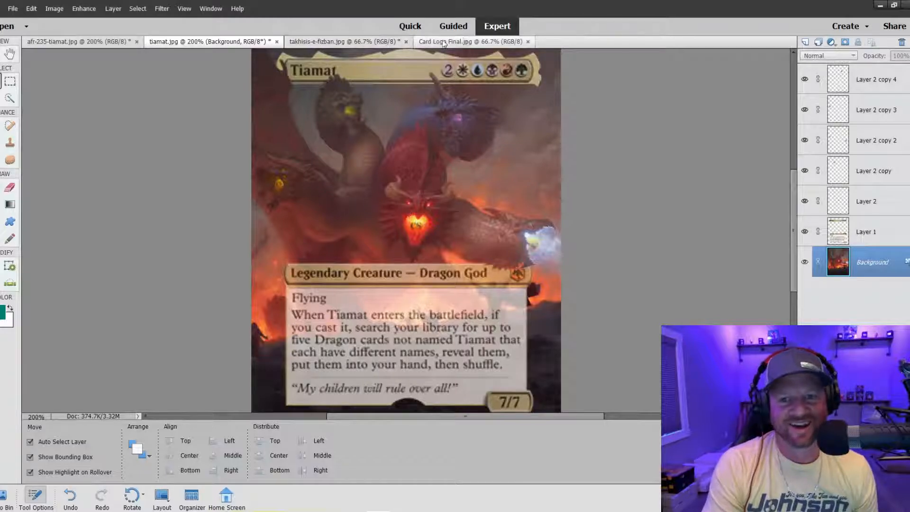
Paste the copied Tiamat card frame into takhisis-e-fizban.jpg and enlarge it to 105.66%
left_click(84, 45)
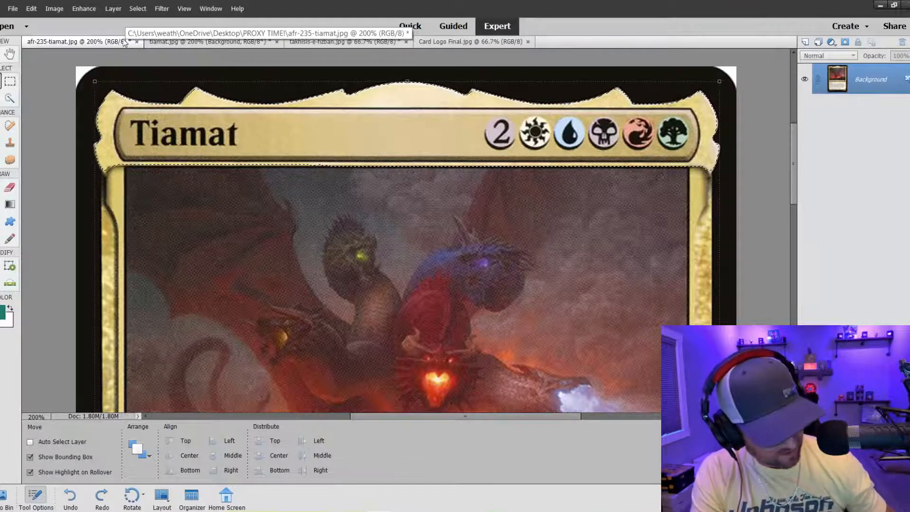
left_click(209, 42)
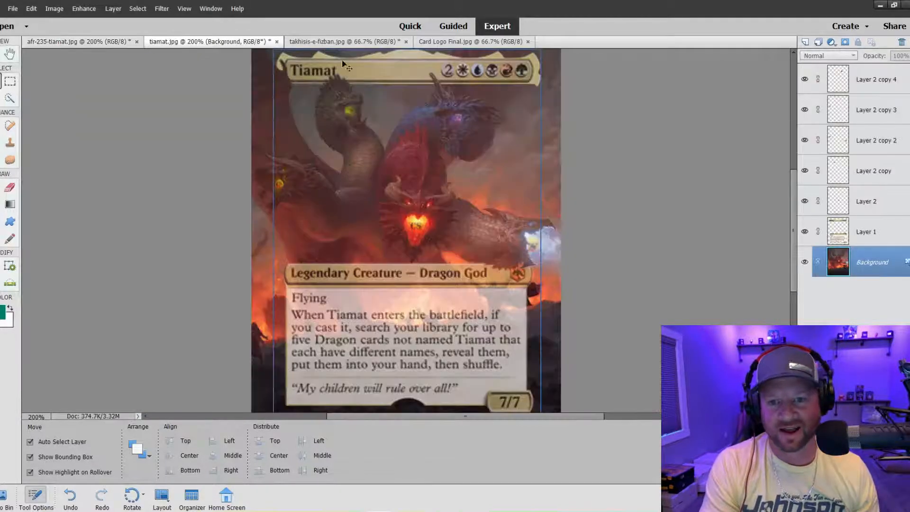
left_click(353, 42)
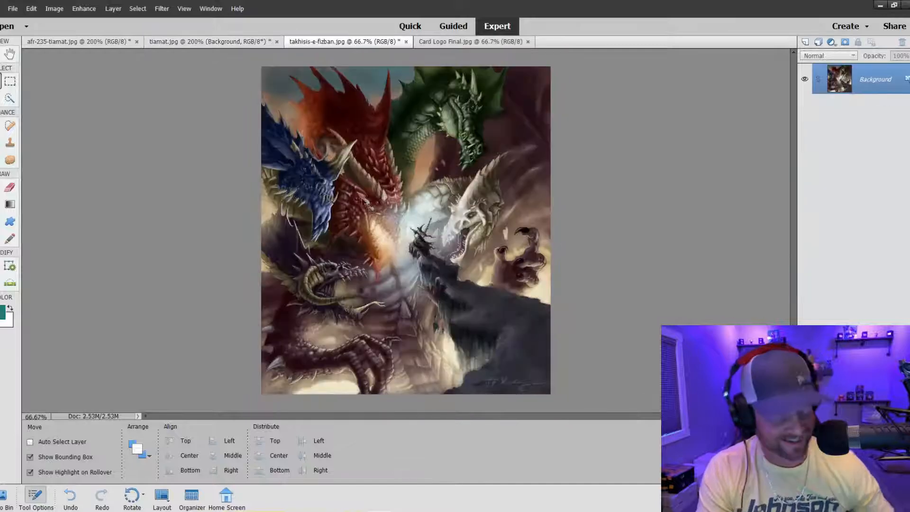
key("ctrl+v")
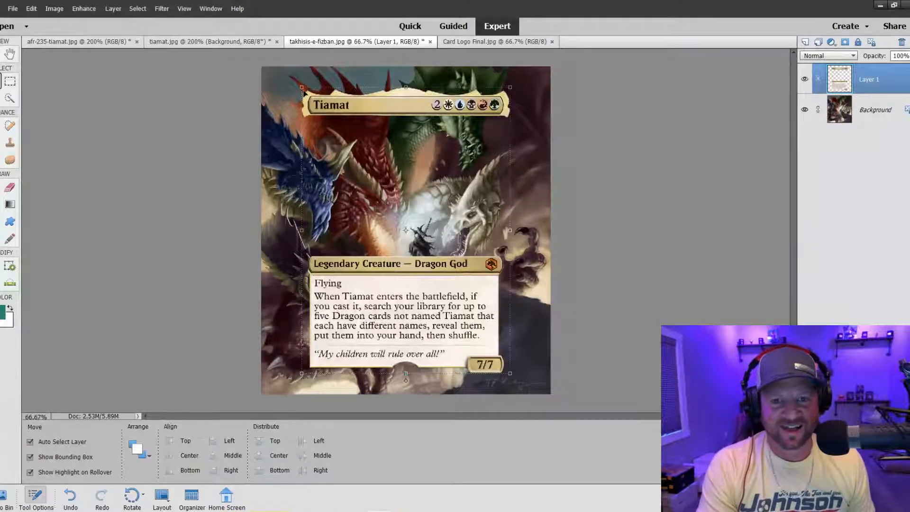
left_click_drag(302, 88, 298, 82)
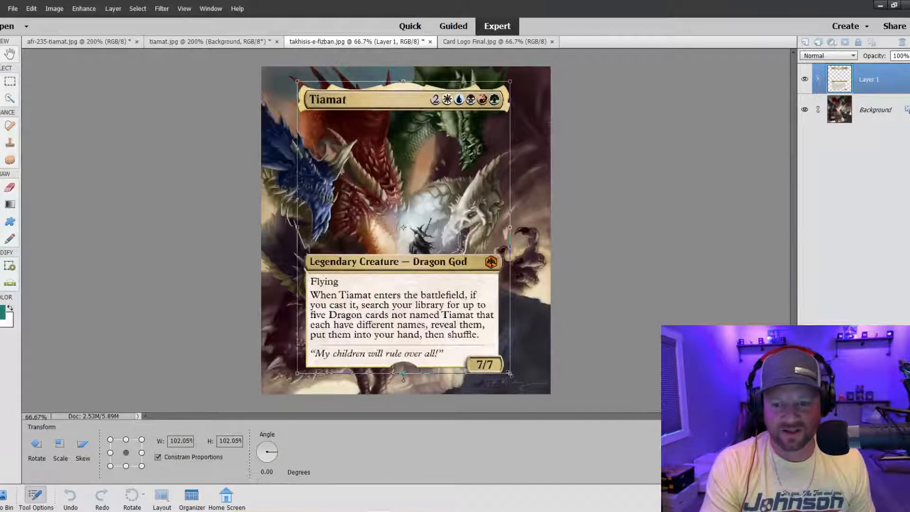
left_click_drag(510, 375, 517, 383)
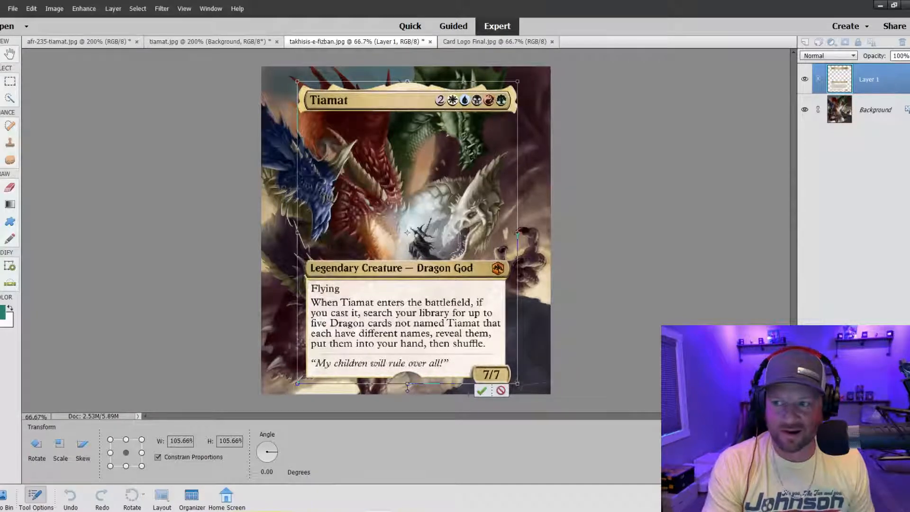
key("Return")
Set the pasted card frame's opacity to 65%, then scale it to 92.17% and shift it toward the artwork's upper-left corner
left_click(908, 56)
left_click_drag(908, 67, 901, 68)
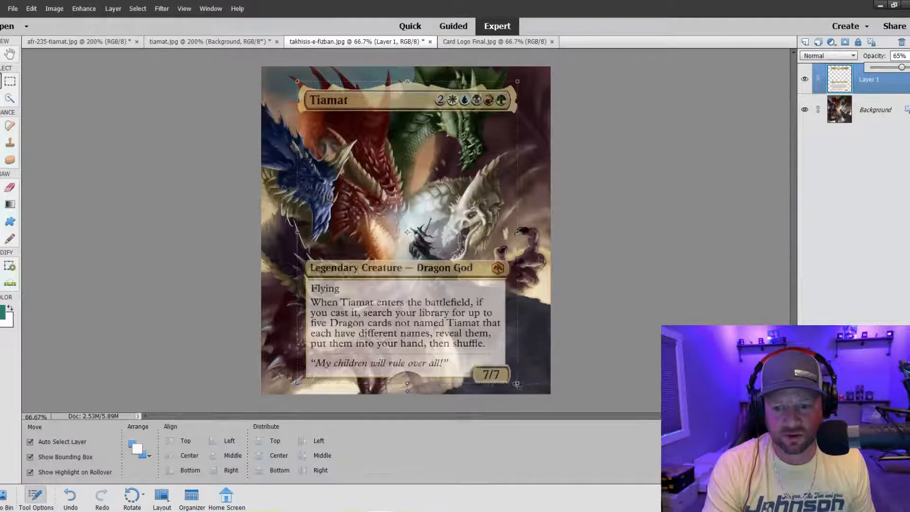
left_click_drag(517, 384, 497, 363)
mouse_move(467, 318)
left_mouse_down()
mouse_move(472, 327)
mouse_move(481, 317)
mouse_move(454, 314)
left_mouse_up()
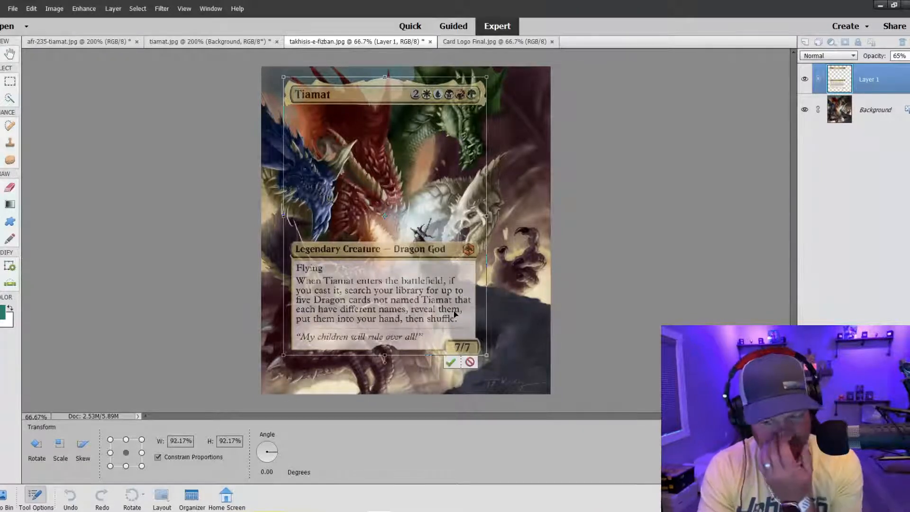
left_click(453, 363)
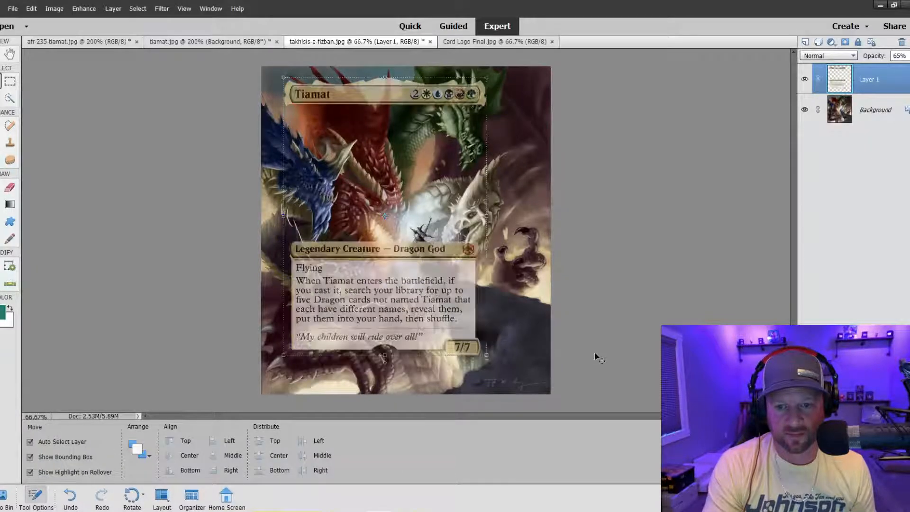
Crop the image to a portrait area around the card frame, keeping the full top edge and trimming the artwork's other three sides
left_click(33, 8)
left_click(61, 44)
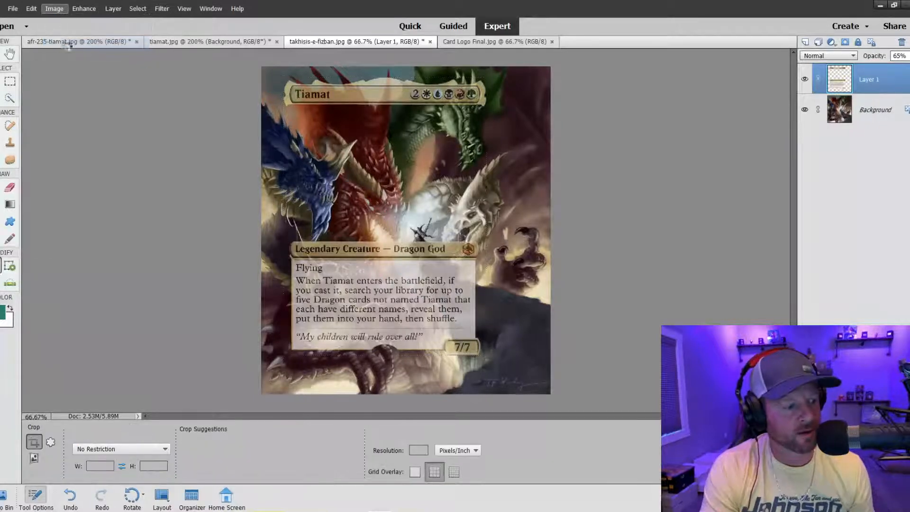
left_click(272, 75)
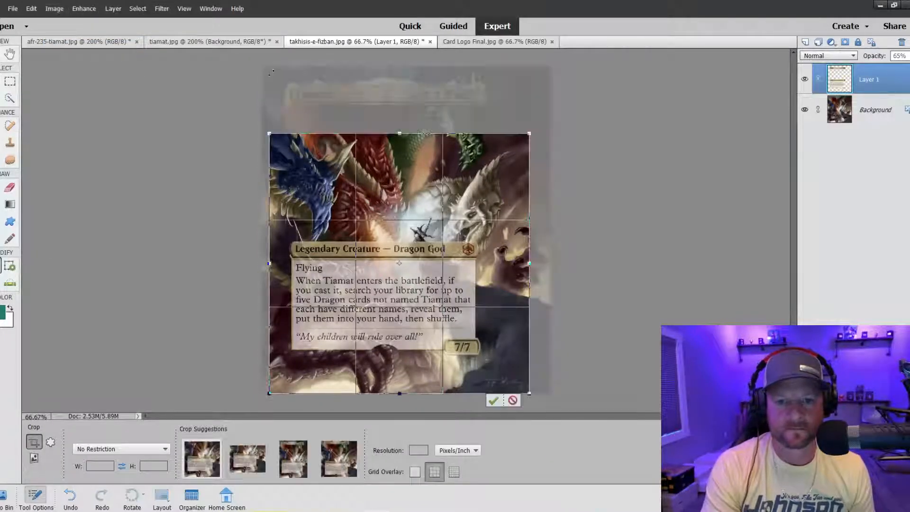
left_click_drag(271, 133, 266, 67)
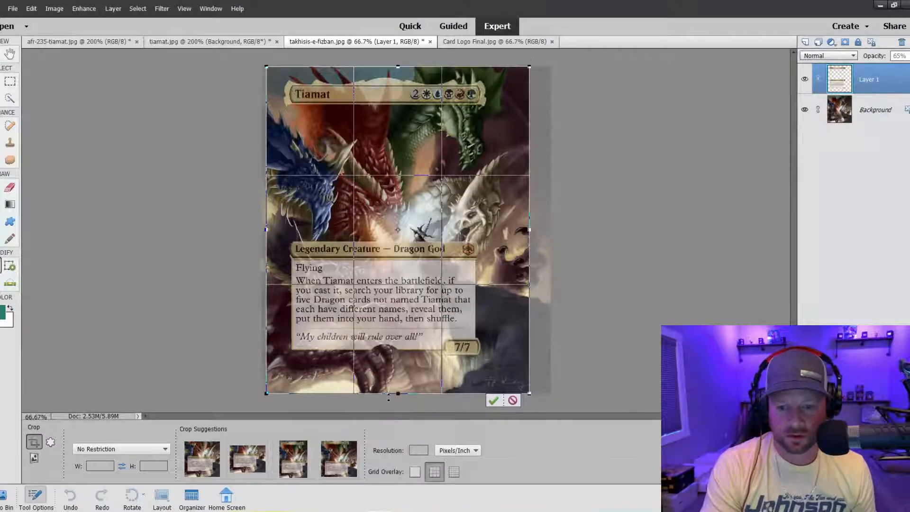
left_click_drag(398, 394, 397, 370)
left_click_drag(266, 219, 270, 219)
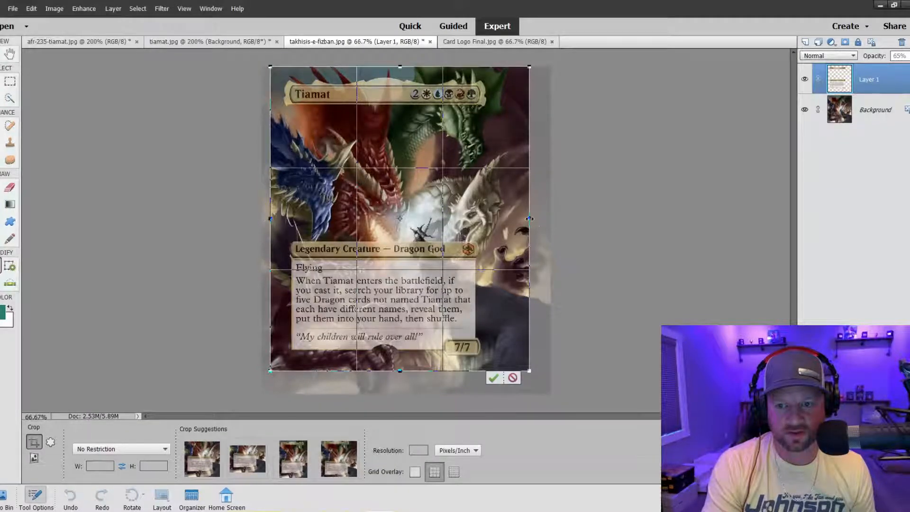
left_click_drag(529, 219, 498, 220)
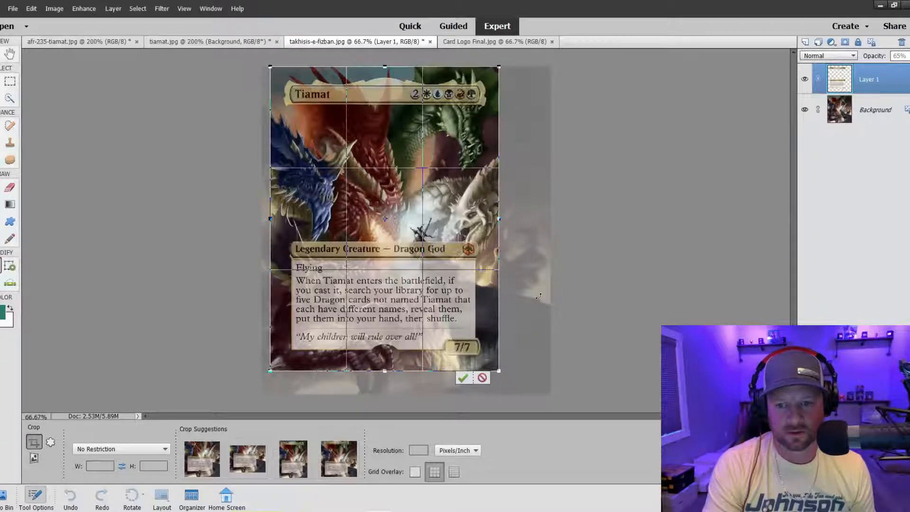
left_click(463, 378)
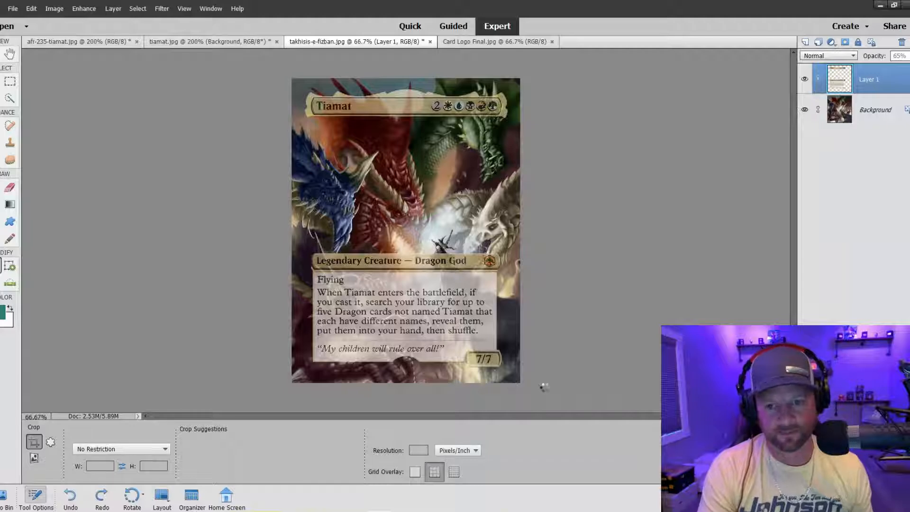
Examine the cropped card at 200% from title bar to text box, checking how the frame overlaps the dragon artwork
key("ctrl+plus")
key("ctrl+plus")
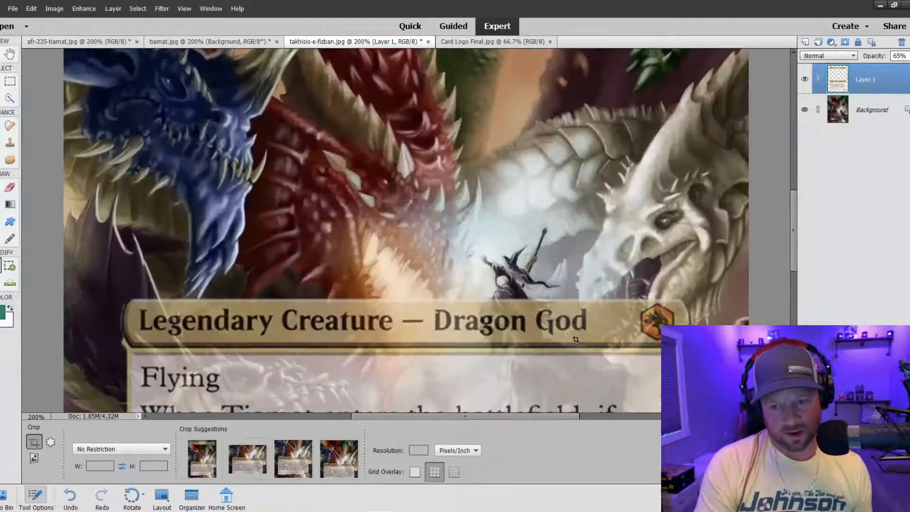
scroll(523, 294, "up", 2)
scroll(524, 295, "down", 10)
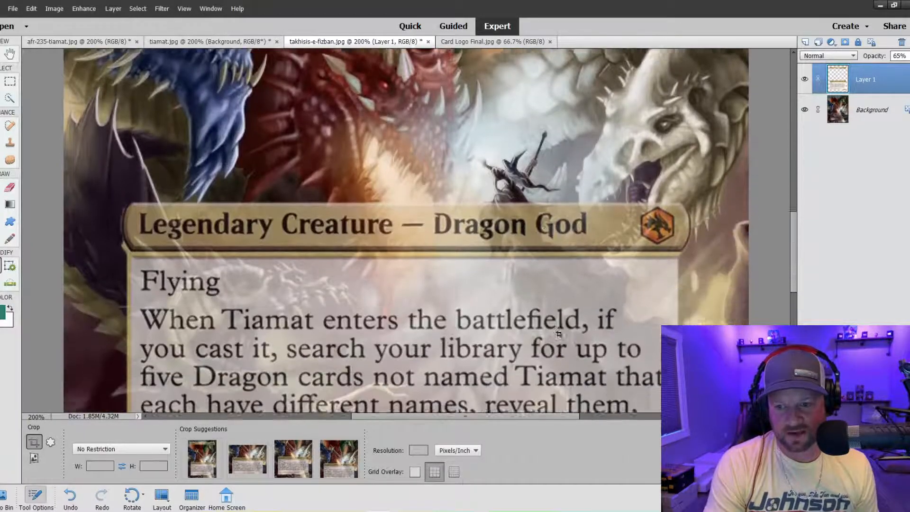
scroll(625, 333, "down", 1)
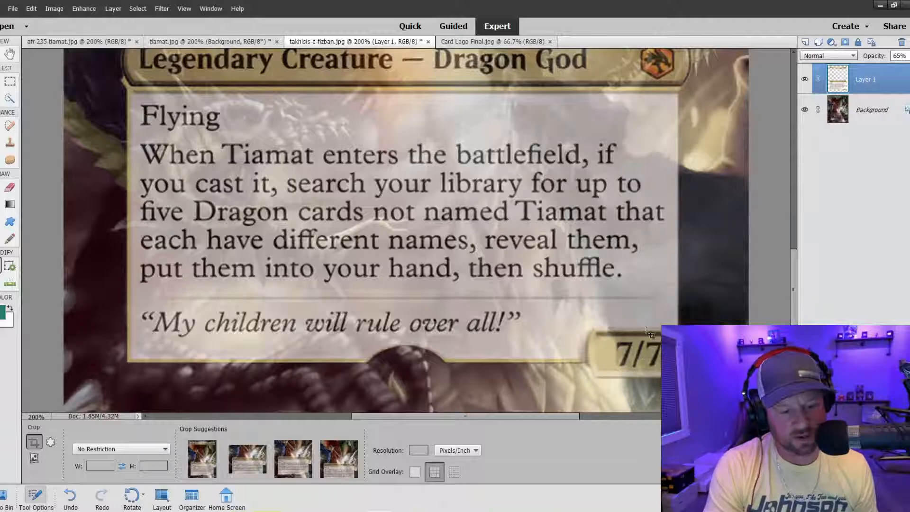
scroll(661, 310, "up", 2)
left_click_drag(792, 271, 799, 156)
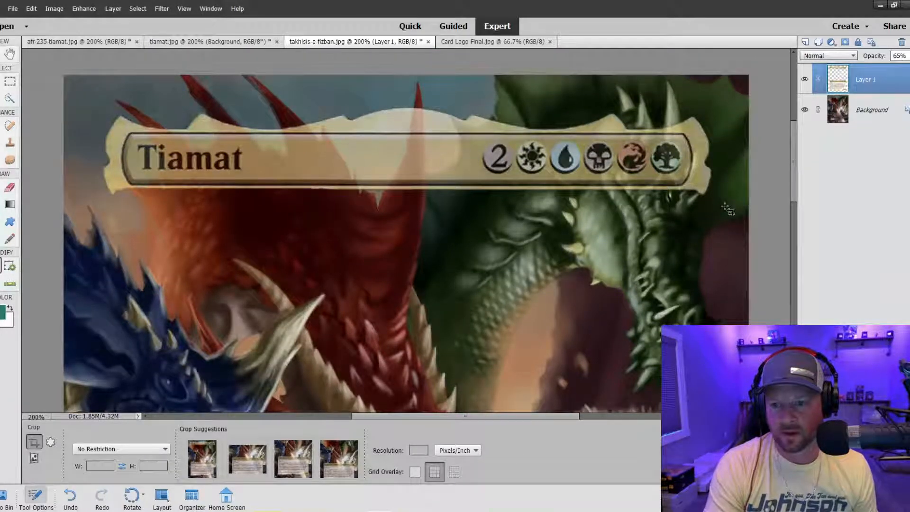
scroll(340, 240, "down", 3)
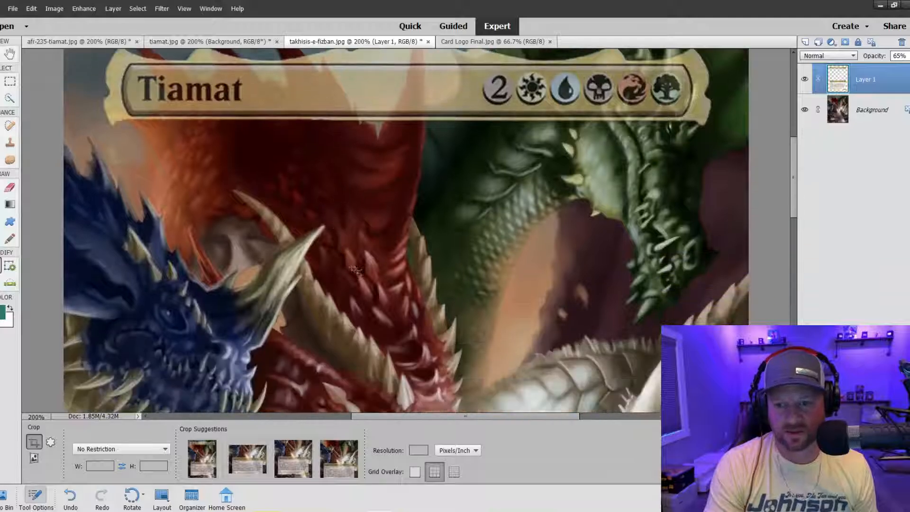
scroll(368, 263, "down", 2)
scroll(338, 130, "up", 3)
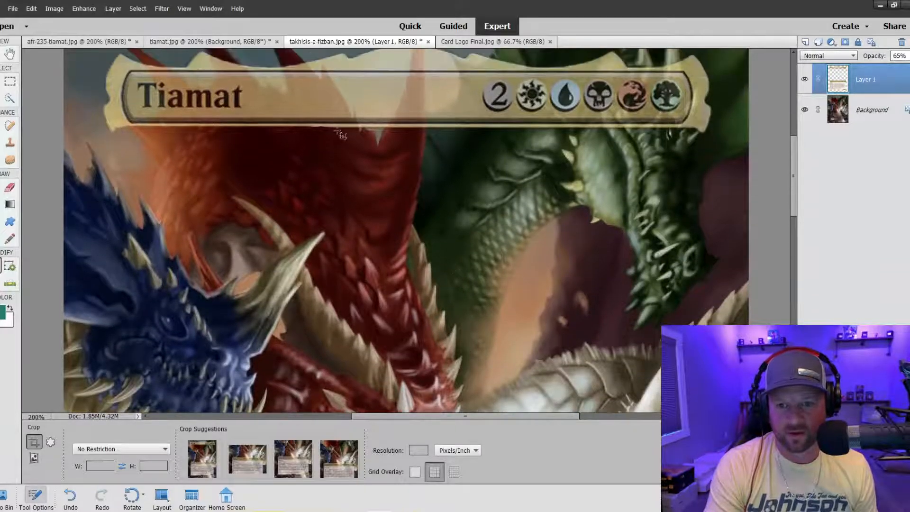
scroll(337, 131, "up", 2)
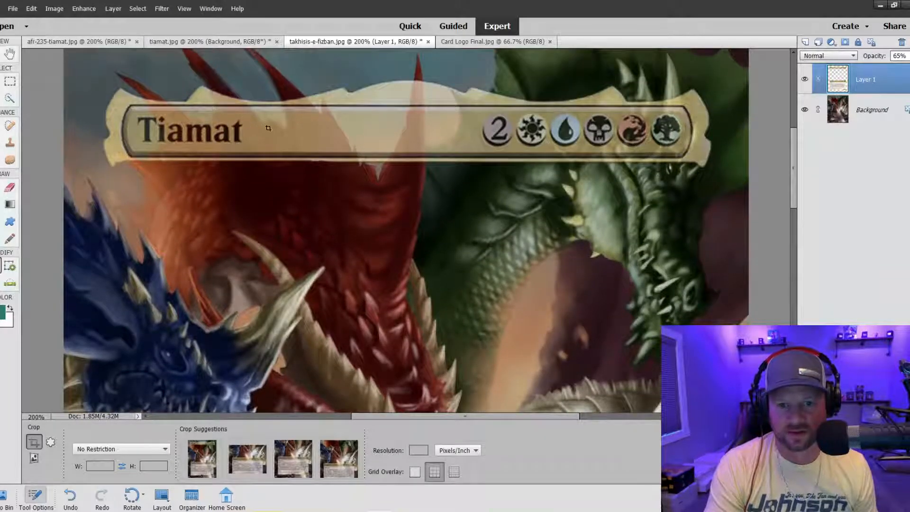
scroll(396, 244, "down", 1)
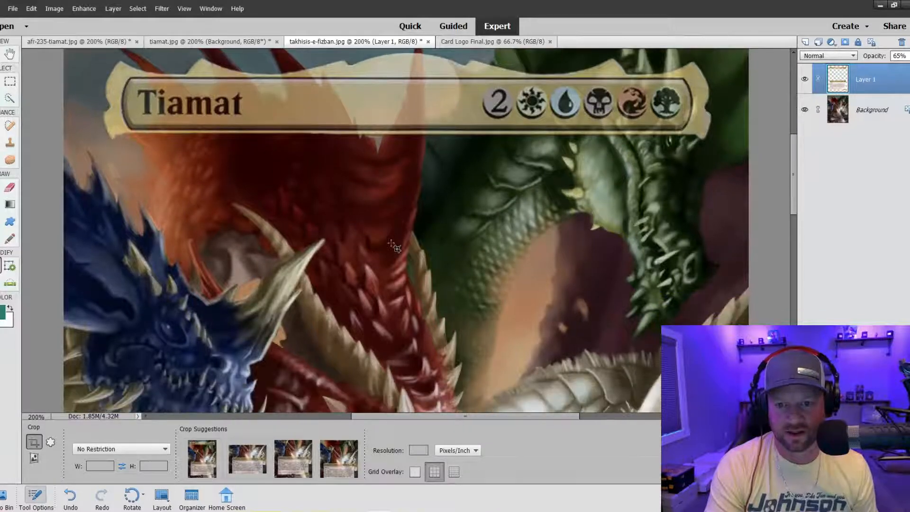
scroll(418, 234, "down", 7)
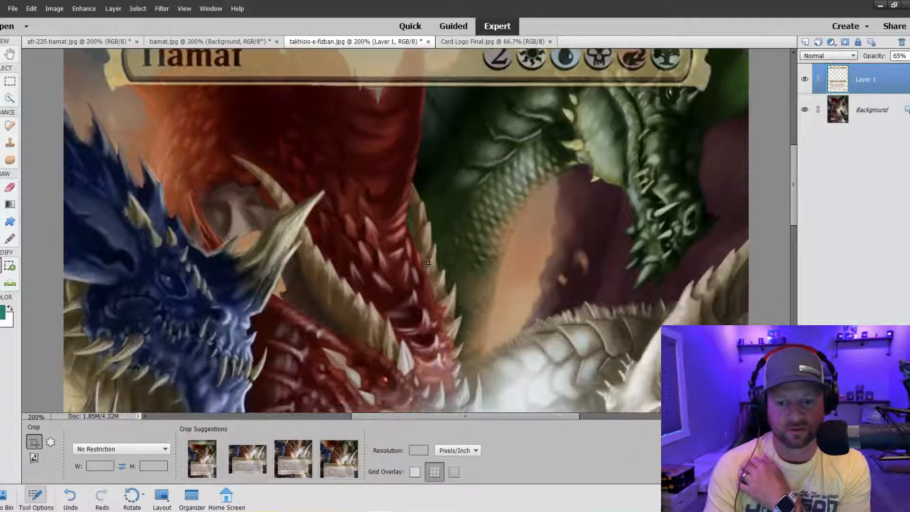
scroll(444, 273, "down", 3)
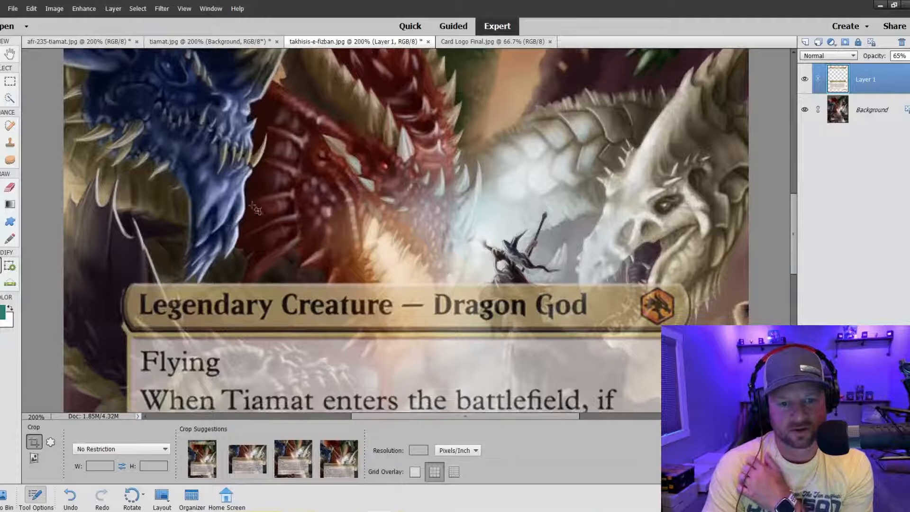
scroll(292, 211, "down", 5)
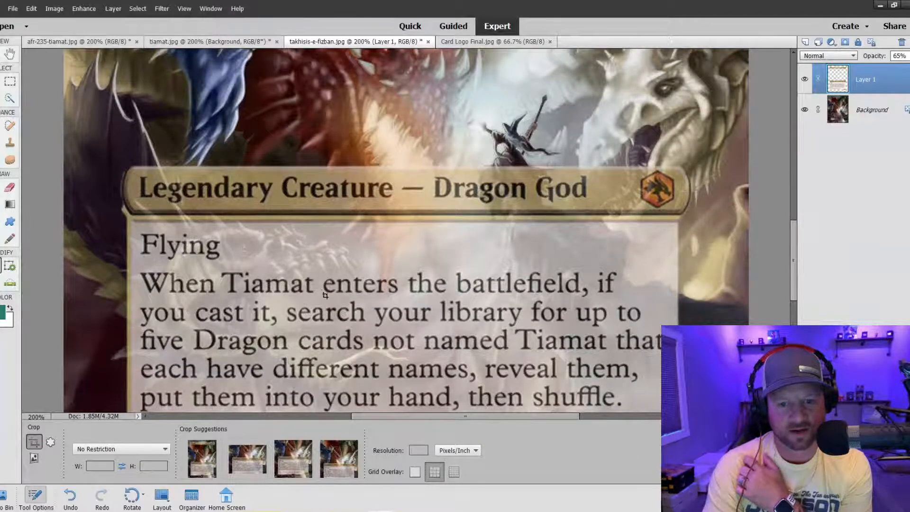
scroll(325, 295, "down", 3)
scroll(222, 254, "up", 2)
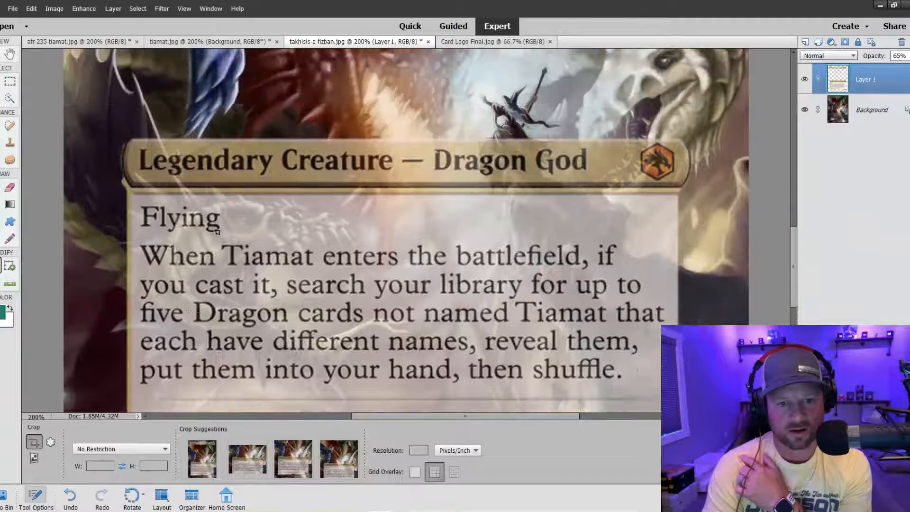
scroll(217, 231, "up", 3)
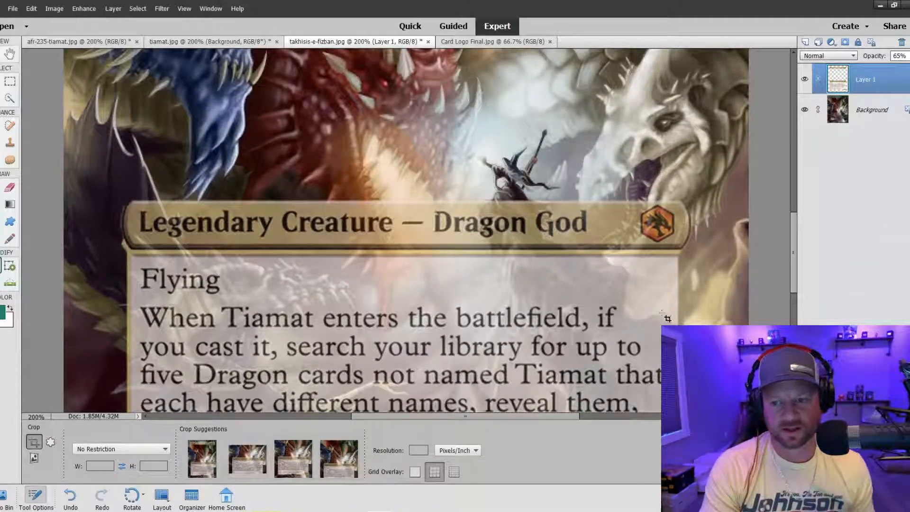
scroll(667, 319, "down", 4)
Quick-select the dark rock behind the text box and the cloaked figure above it on the Background layer, reducing the selection brush to 35 px
key("s")
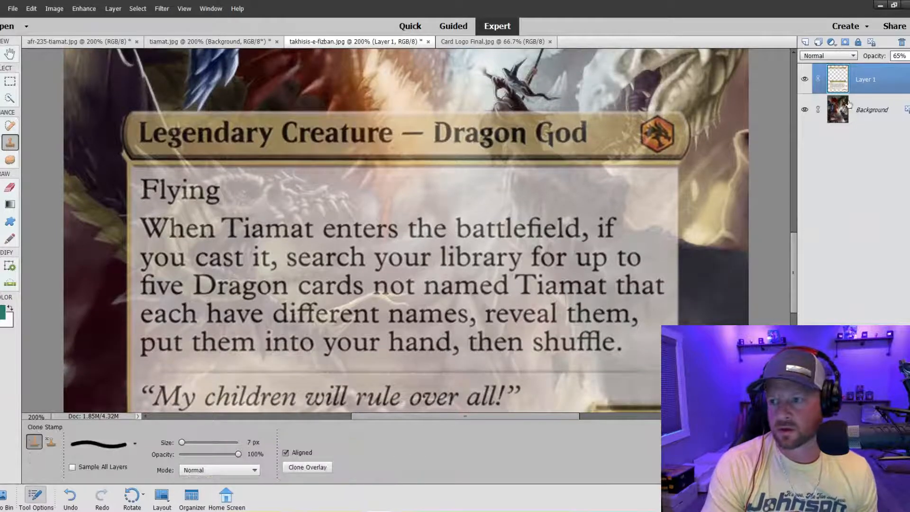
left_click(855, 115)
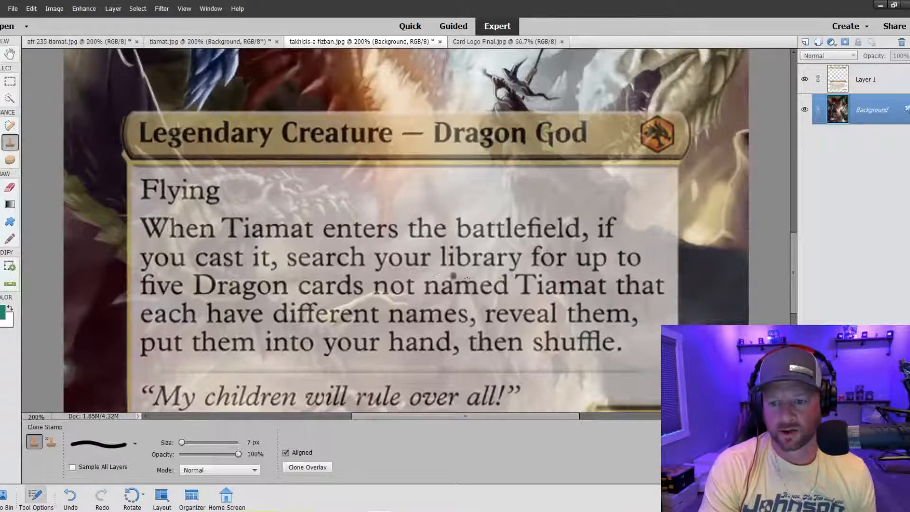
scroll(540, 377, "down", 4)
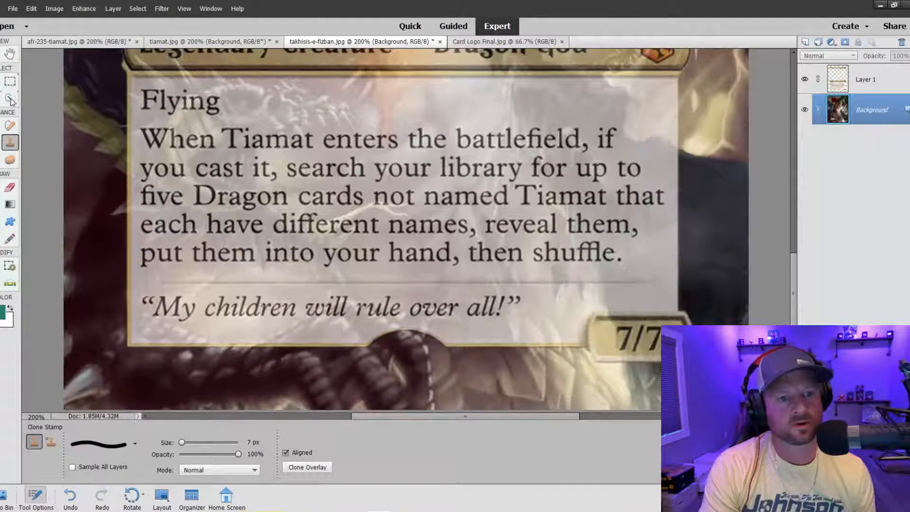
left_click(10, 98)
left_click(664, 244)
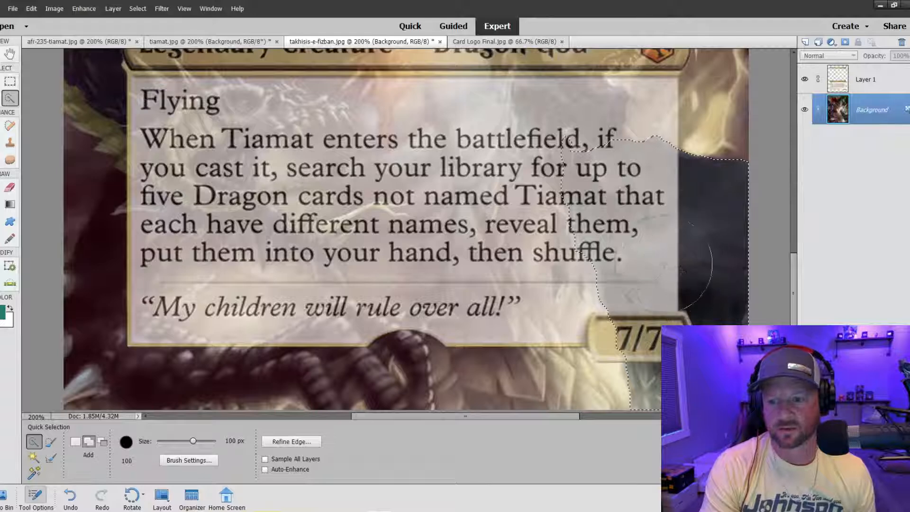
scroll(680, 270, "up", 4)
key("bracketleft")
key("bracketleft")
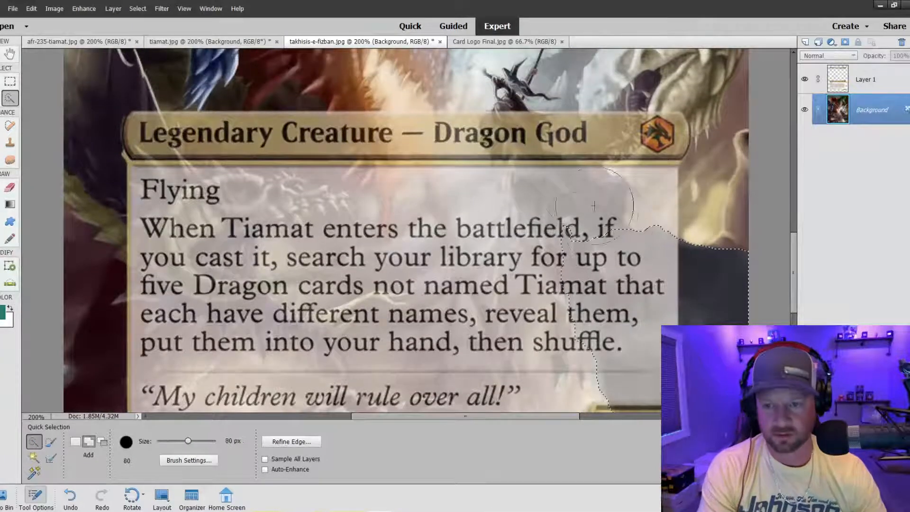
key("bracketleft")
key("bracketleft")
left_click(564, 198)
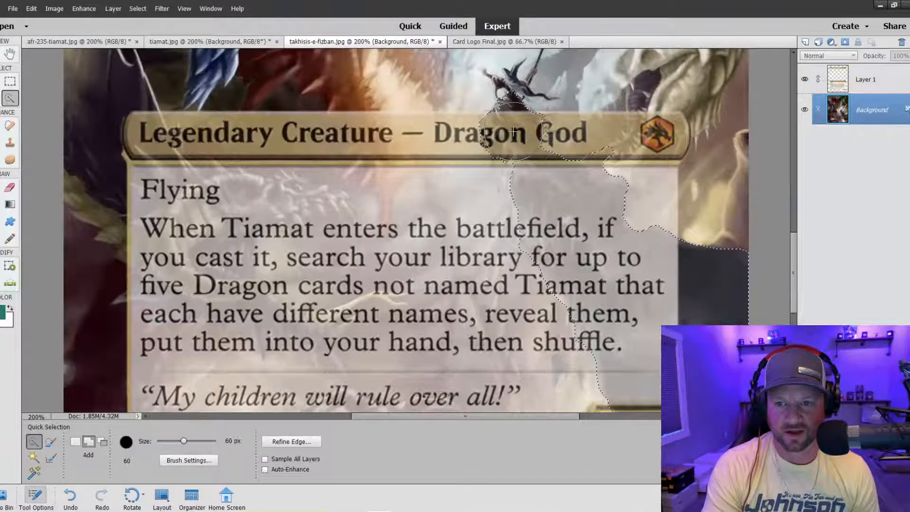
key("bracketleft")
key("bracketleft")
key("bracketleft")
key("bracketleft")
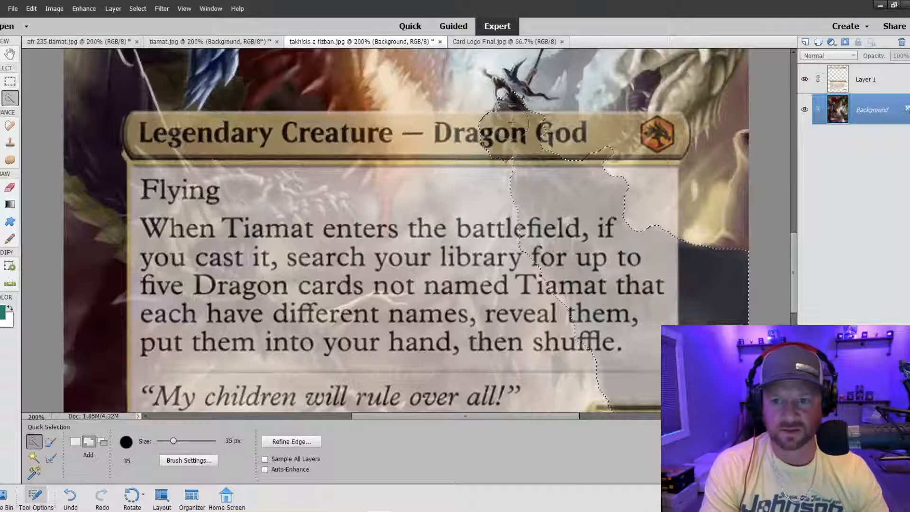
Lower the card frame layer's opacity to 39% and clear the selection around the rock and cloaked figure
left_click(875, 83)
left_click(900, 55)
left_click_drag(906, 67, 892, 70)
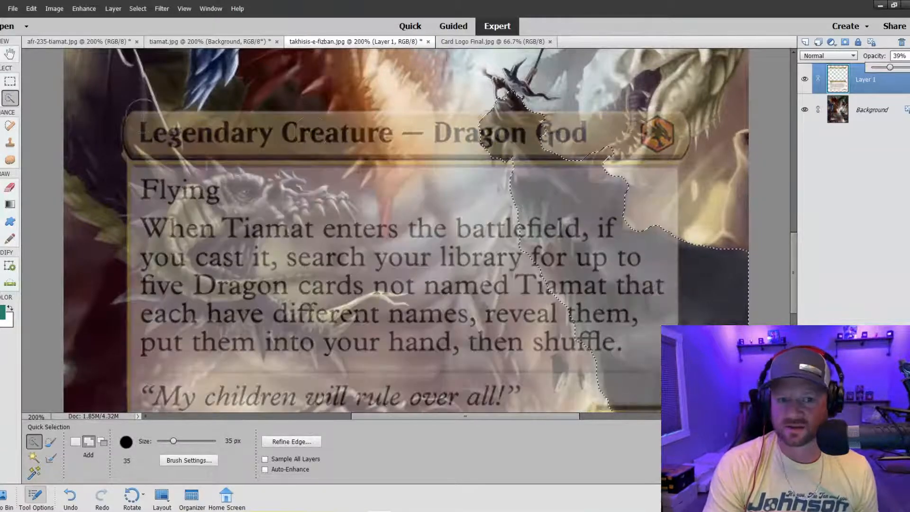
left_click(10, 143)
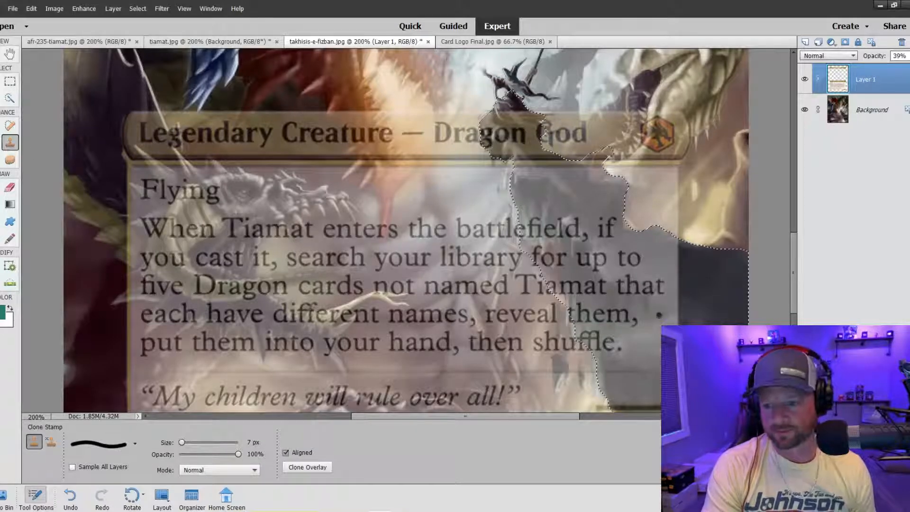
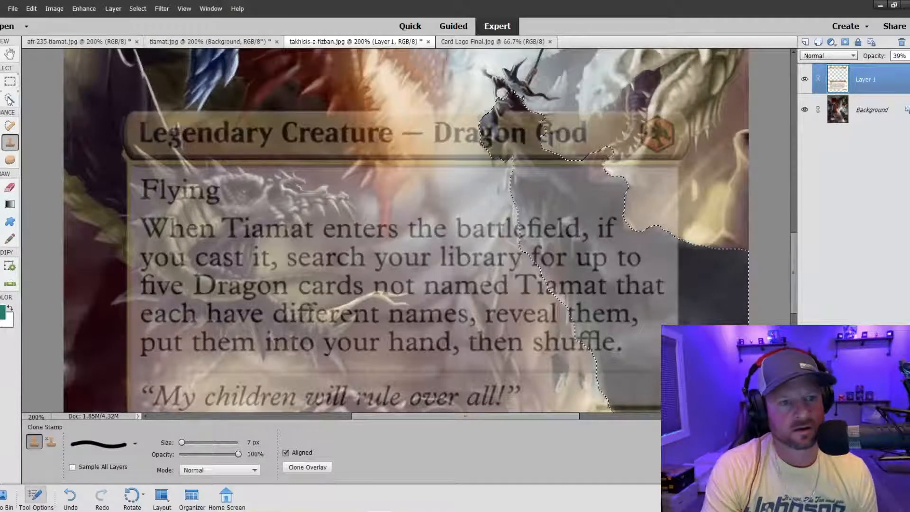
key("a")
right_click(548, 185)
left_click(562, 195)
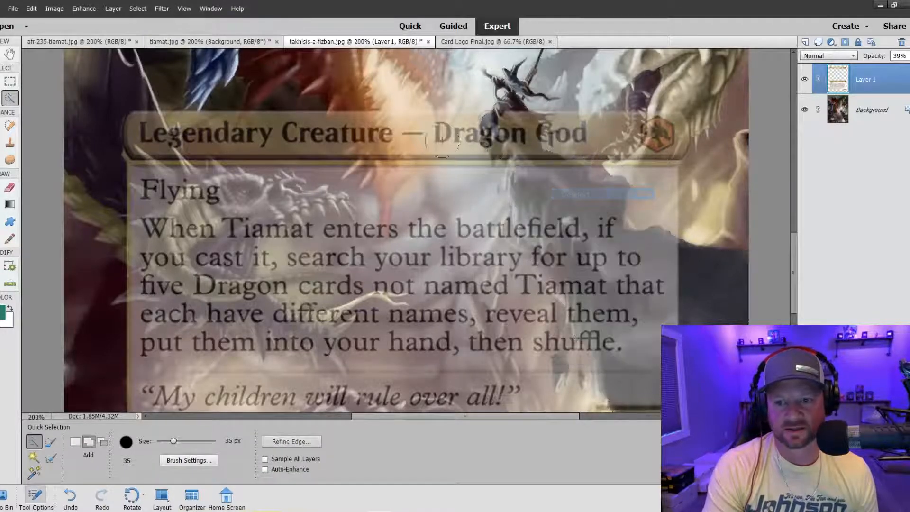
Clone-stamp away the frame overlay with a 5 px brush along the cloaked figure's lower edge and the rock's dripping edge through "battlefield"
left_click(10, 142)
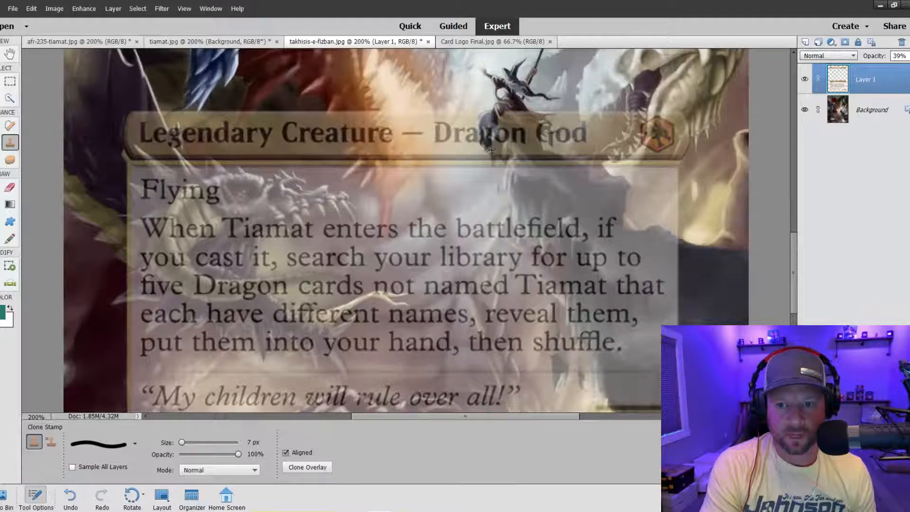
key("ctrl+plus")
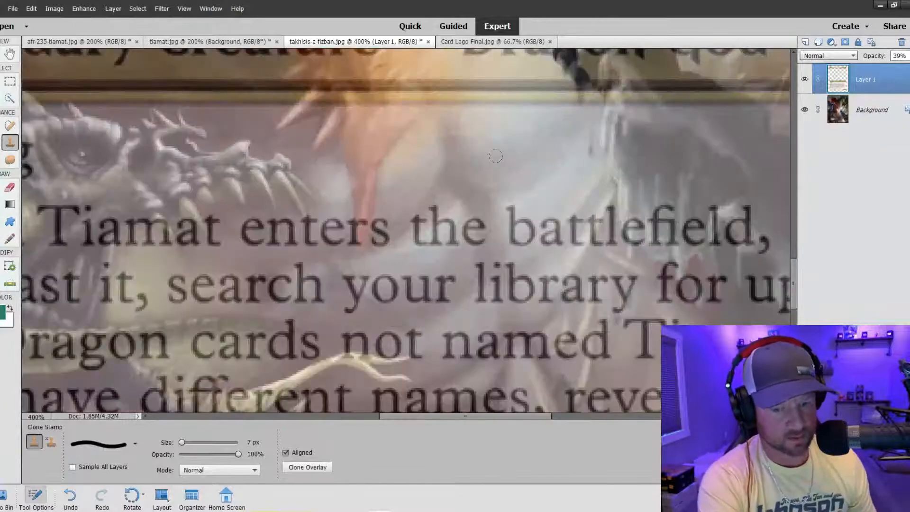
left_click_drag(419, 417, 447, 420)
scroll(405, 231, "up", 3)
scroll(462, 168, "up", 1)
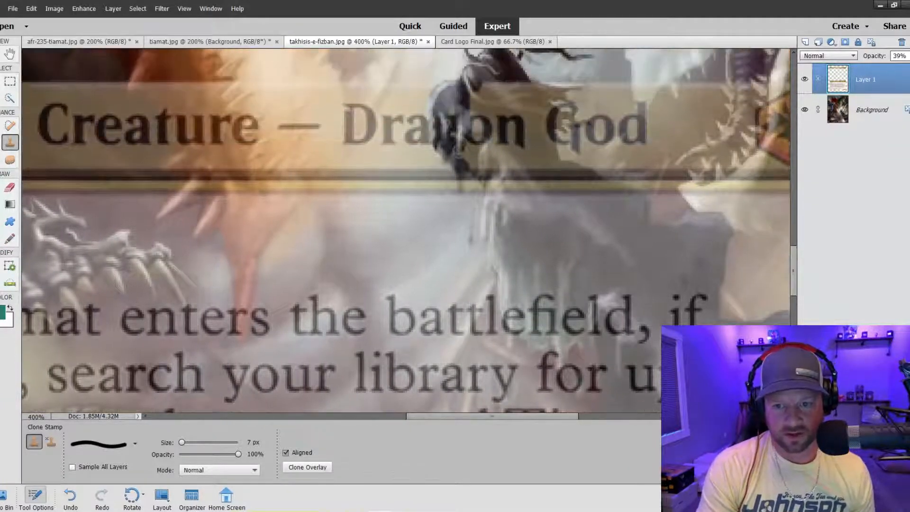
key("bracketleft")
key("bracketleft")
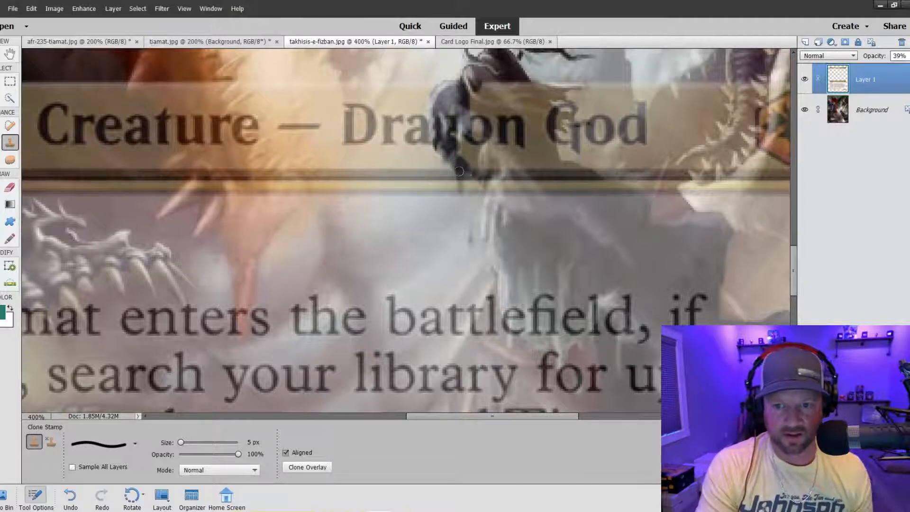
mouse_move(461, 174)
left_mouse_down()
mouse_move(491, 180)
mouse_move(490, 248)
mouse_move(515, 325)
mouse_move(536, 342)
left_mouse_up()
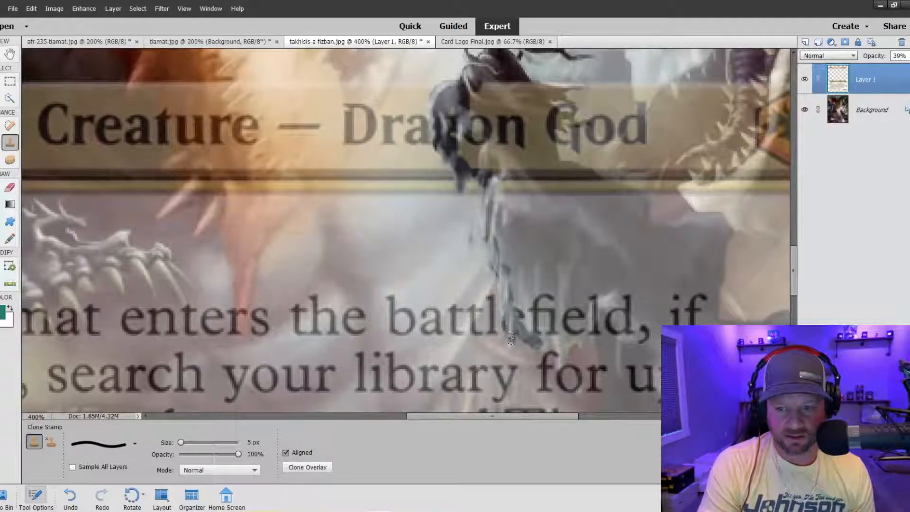
mouse_move(541, 342)
left_mouse_down()
mouse_move(559, 358)
mouse_move(585, 334)
left_mouse_up()
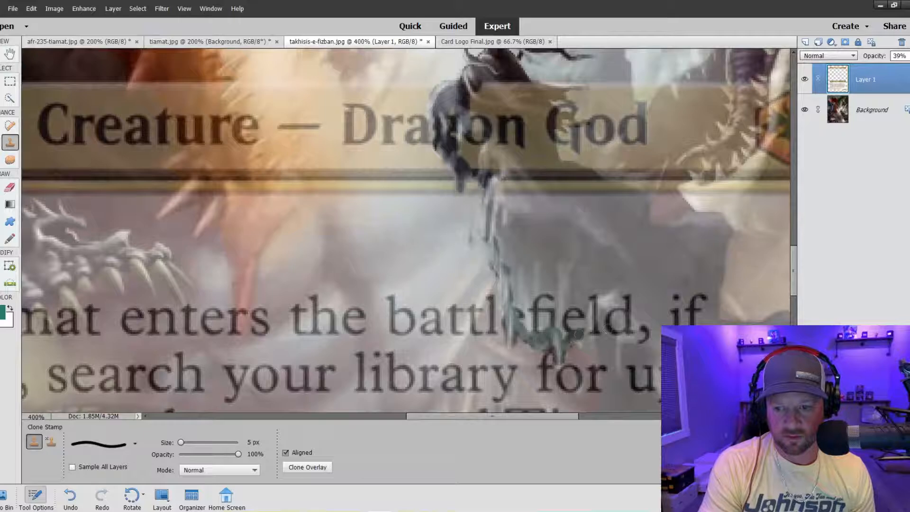
Continue the 5 px clone-stamp strip from the dripping ledge down the rock's edge through "for" and "Tiamat" to beside "them"
scroll(572, 262, "down", 3)
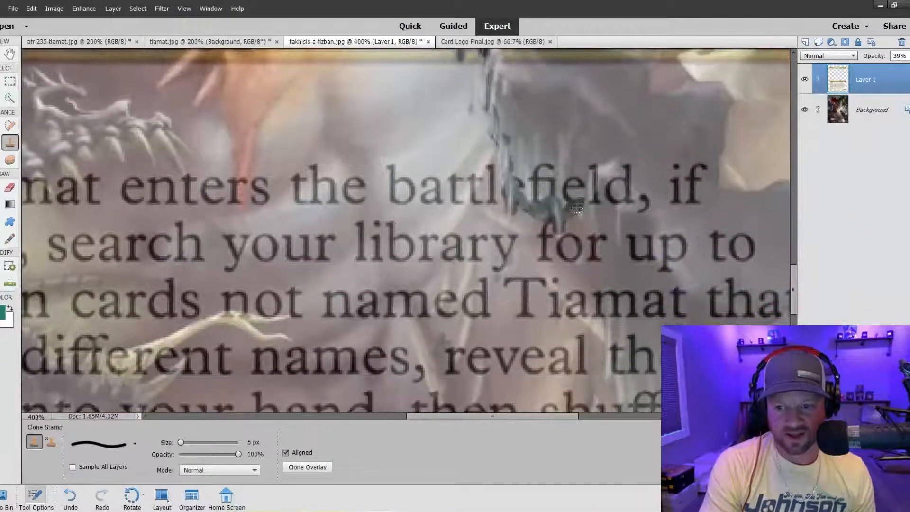
mouse_move(580, 210)
left_mouse_down()
mouse_move(592, 206)
mouse_move(604, 227)
mouse_move(604, 285)
left_mouse_up()
scroll(604, 285, "down", 2)
scroll(606, 227, "down", 3)
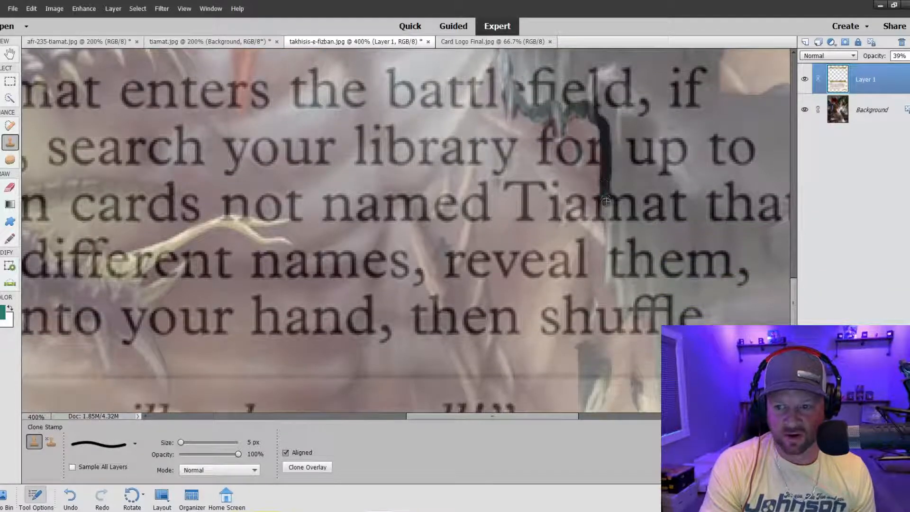
left_click_drag(605, 201, 611, 250)
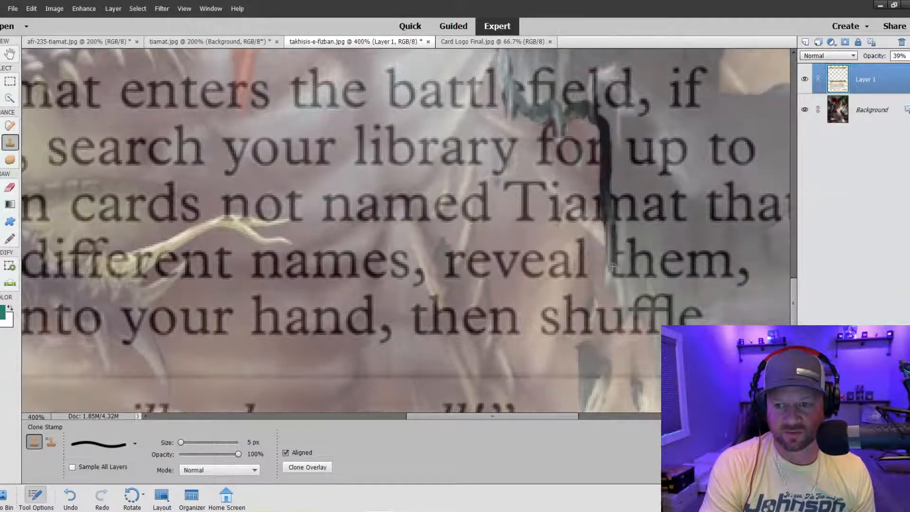
Reduce the clone brush to 3 px and trace the rock's edge through "shuffle" to the pale tip above the 7/7 box
key("bracketleft")
key("bracketleft")
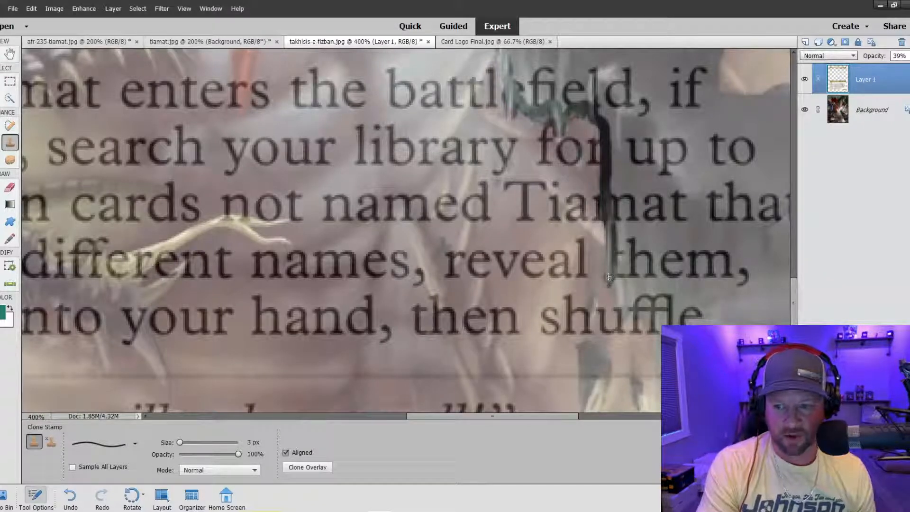
left_click_drag(617, 292, 618, 306)
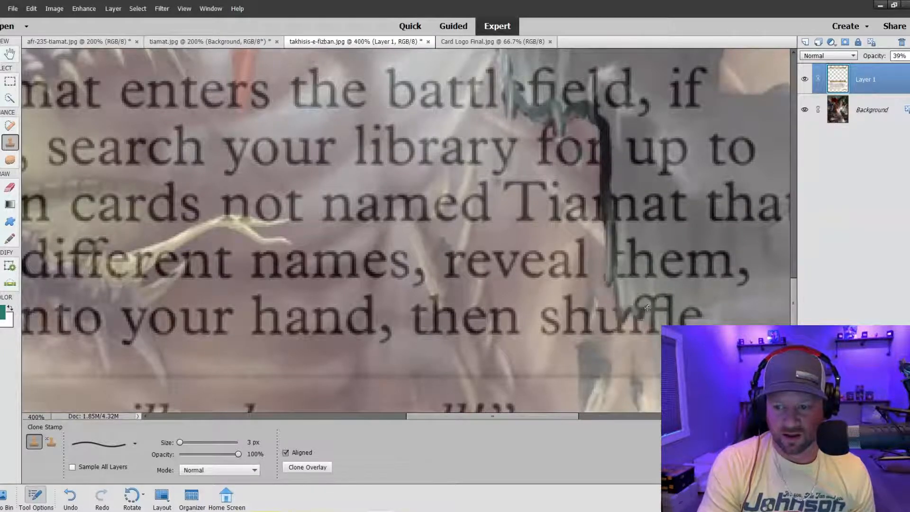
scroll(617, 306, "down", 3)
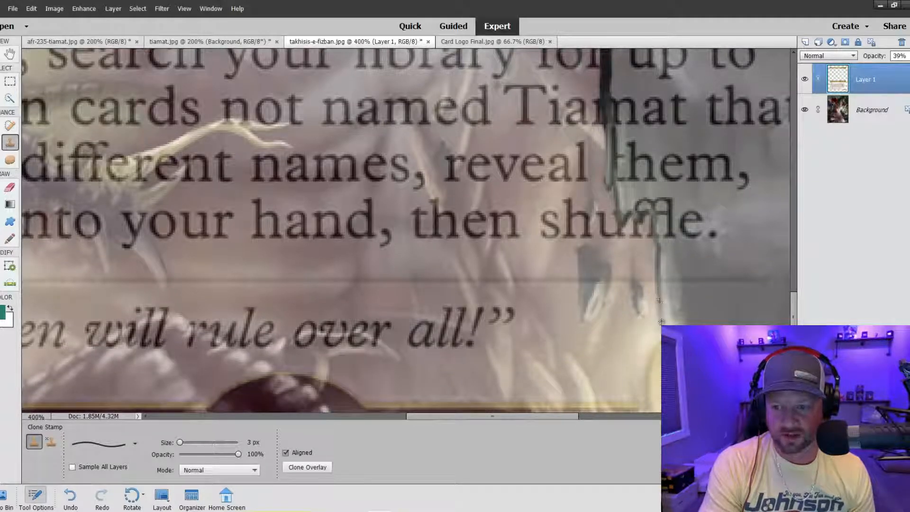
scroll(660, 322, "down", 3)
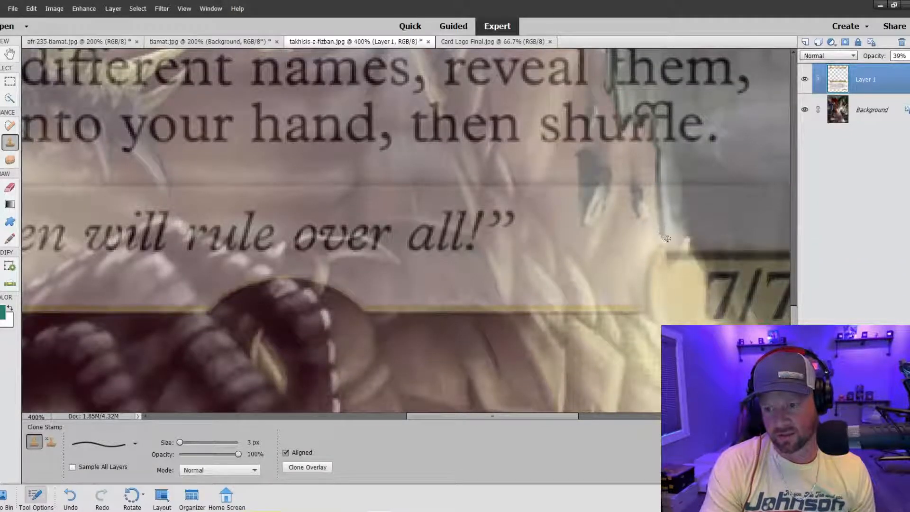
left_click_drag(670, 259, 683, 239)
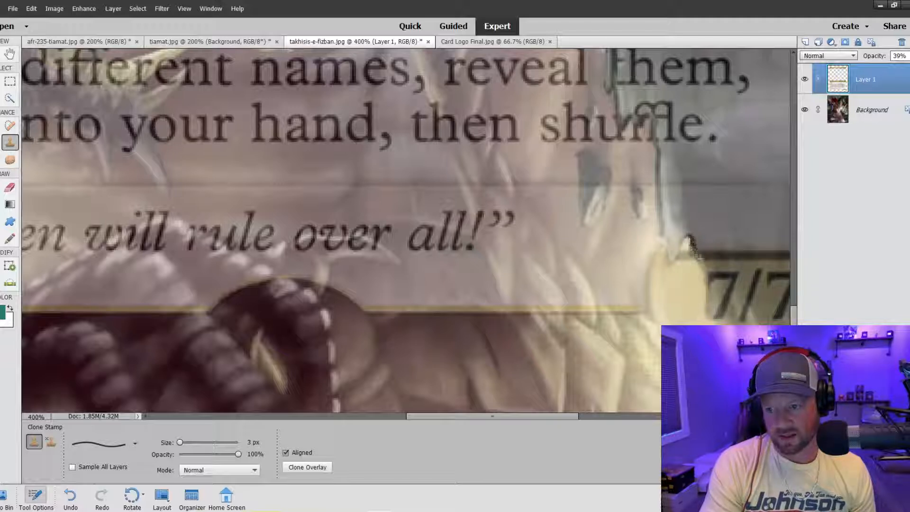
Clone-stamp a thin strip along the upper edge of the 7/7 box to the text box's outer edge
scroll(405, 230, "down", 2)
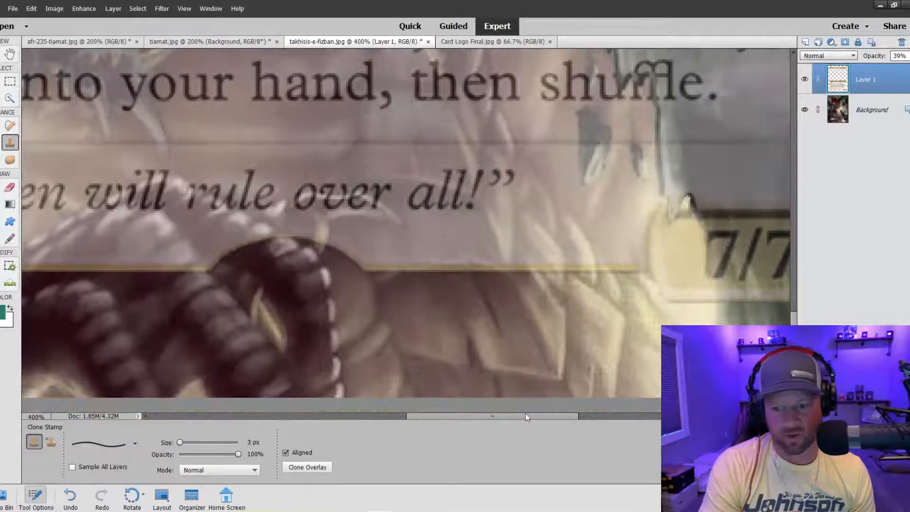
left_click_drag(510, 417, 578, 417)
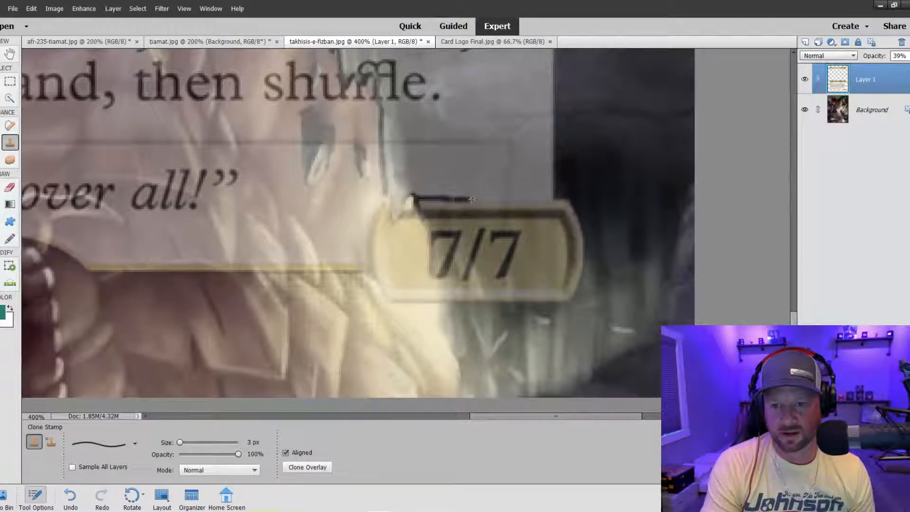
left_click_drag(501, 199, 560, 196)
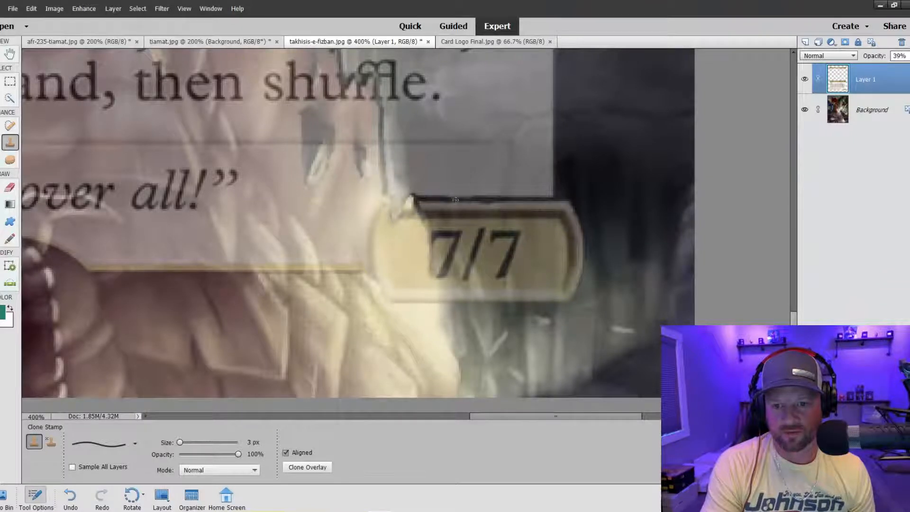
scroll(508, 160, "up", 3)
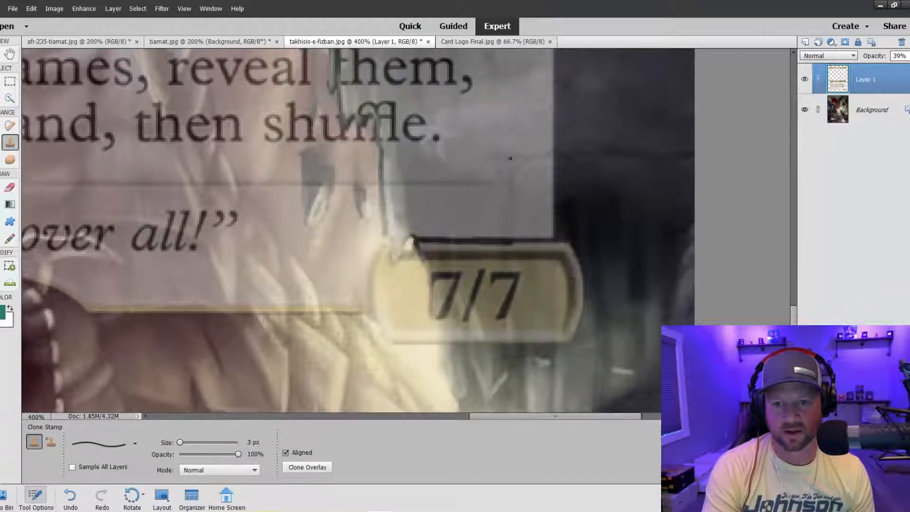
Clone-stamp a 3 px outline from the cloaked figure's back through "God" along the rock's upper edge to its outer corner
key("ctrl+plus")
key("ctrl+plus")
key("ctrl+minus")
key("ctrl+minus")
key("ctrl+minus")
key("ctrl+minus")
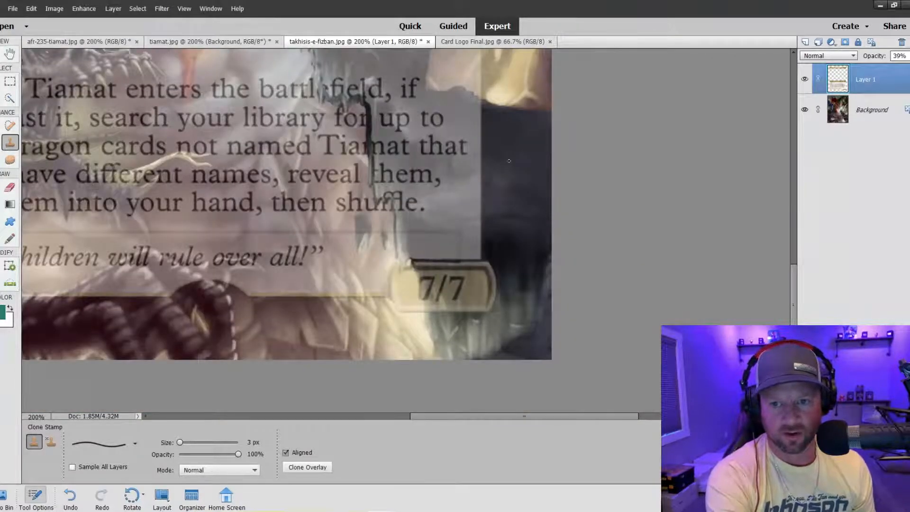
scroll(286, 230, "up", 3)
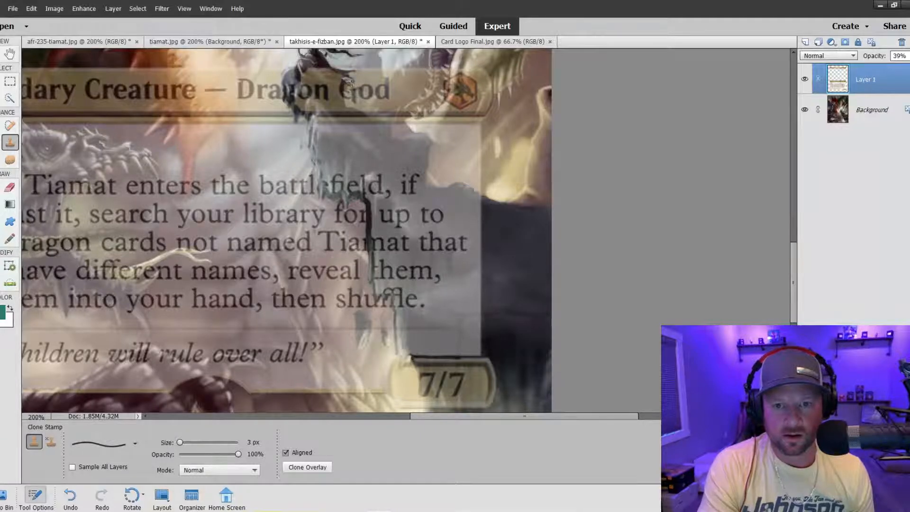
key("ctrl+plus")
key("ctrl+plus")
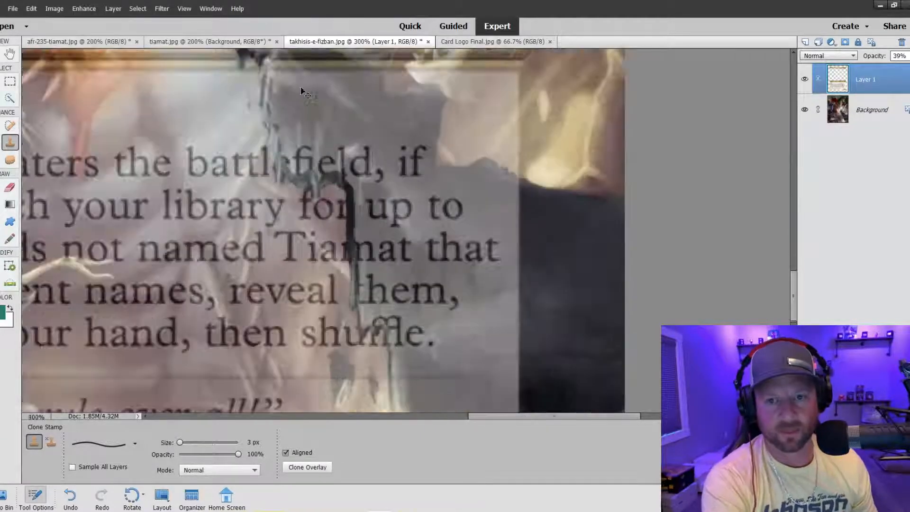
scroll(408, 239, "up", 3)
scroll(409, 239, "up", 3)
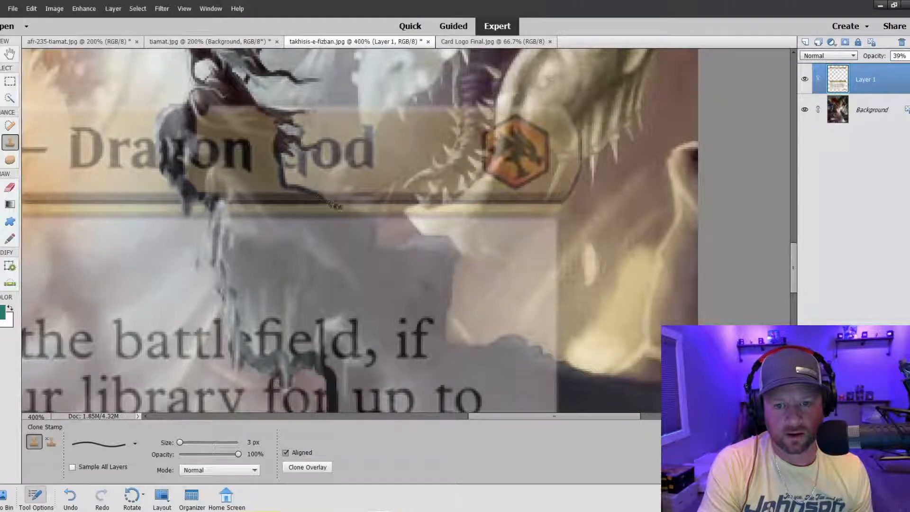
left_click_drag(337, 207, 351, 210)
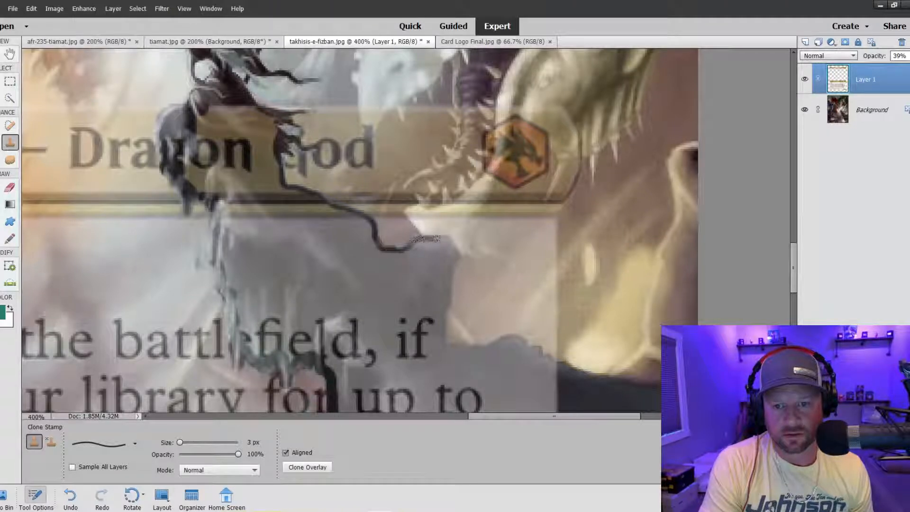
left_click_drag(435, 239, 458, 255)
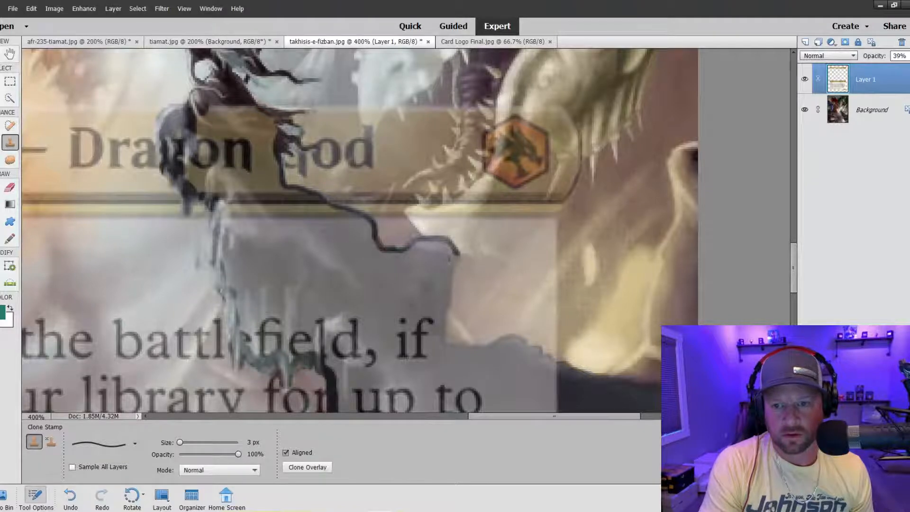
Extend the 3 px outline from the rock's outer corner down past "if" and across the lower ledge to the text box's edge
scroll(458, 255, "up", 2)
scroll(360, 230, "up", 2)
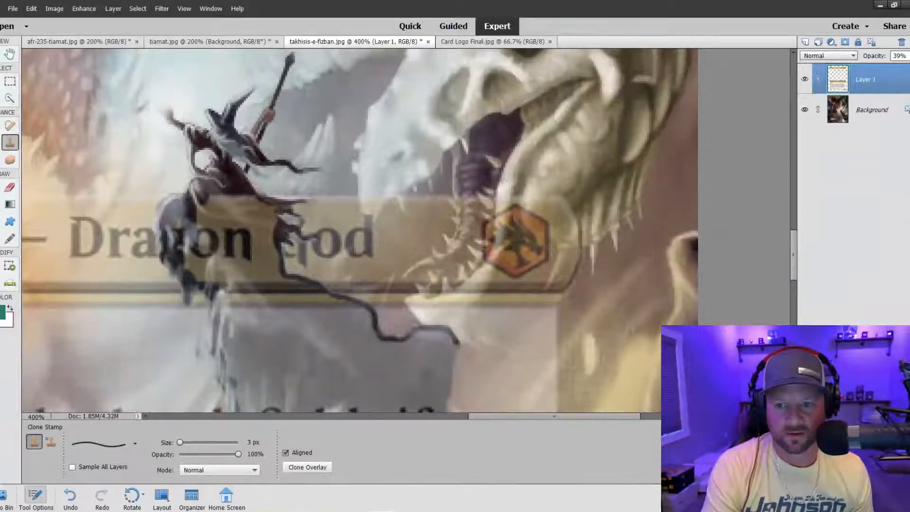
scroll(492, 250, "down", 6)
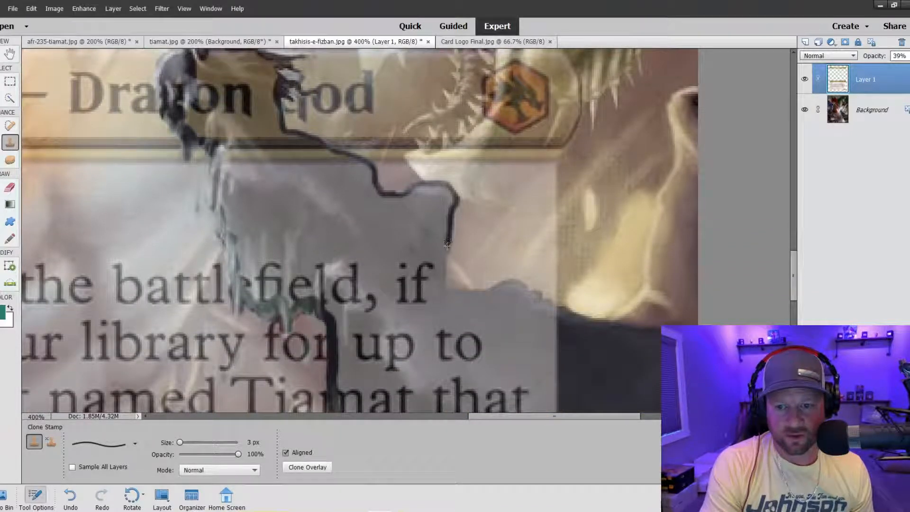
left_click_drag(443, 255, 441, 270)
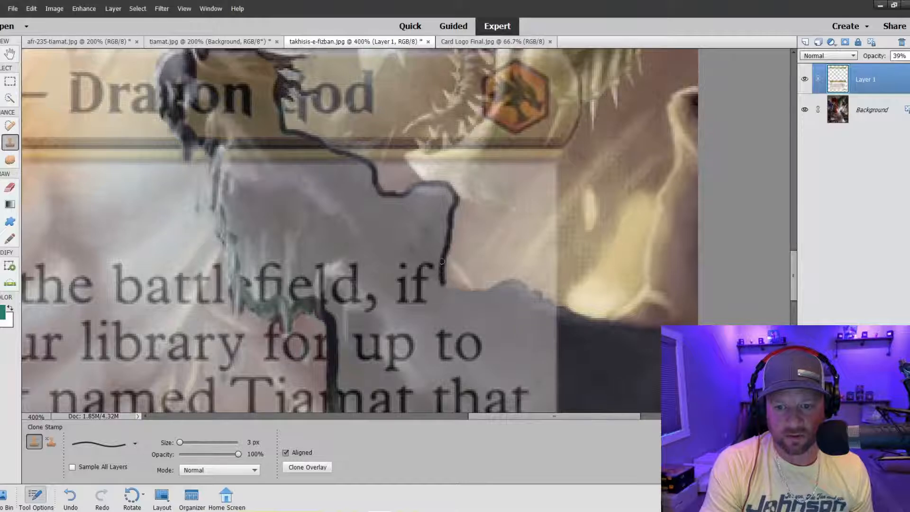
scroll(446, 296, "down", 3)
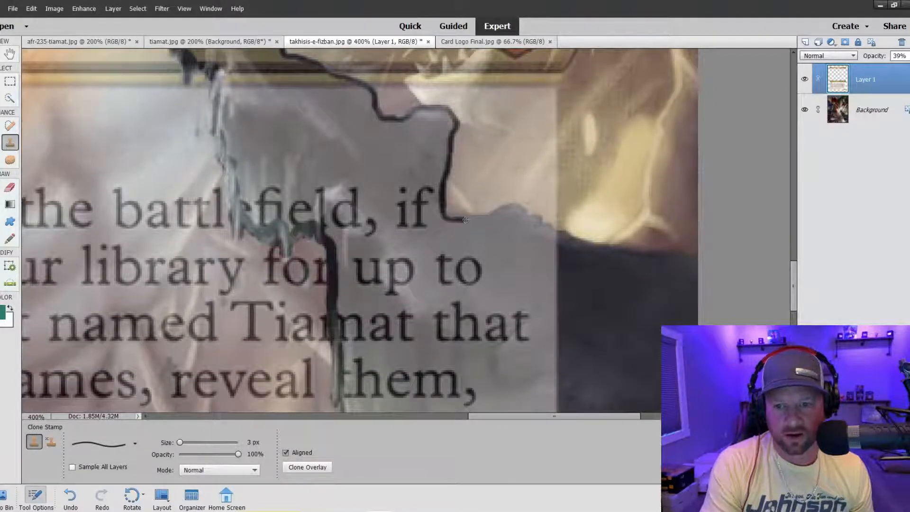
left_click_drag(466, 219, 469, 221)
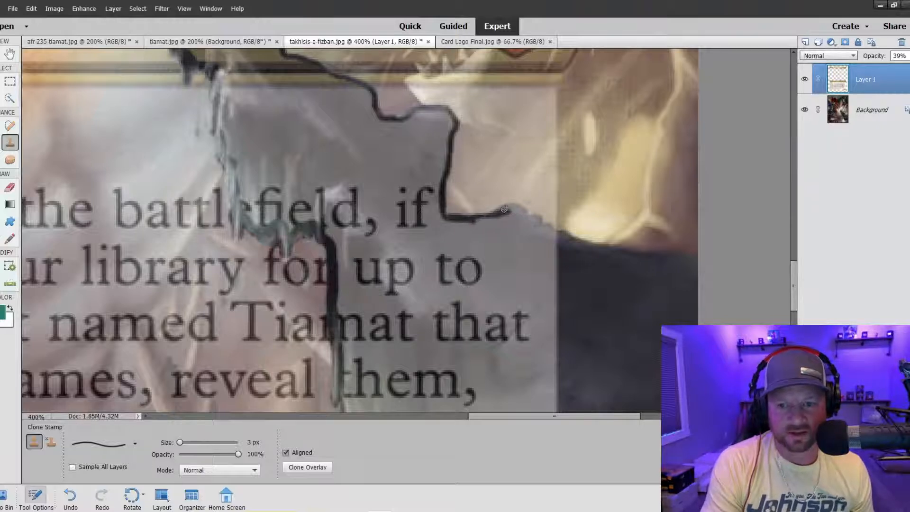
left_click_drag(515, 207, 556, 237)
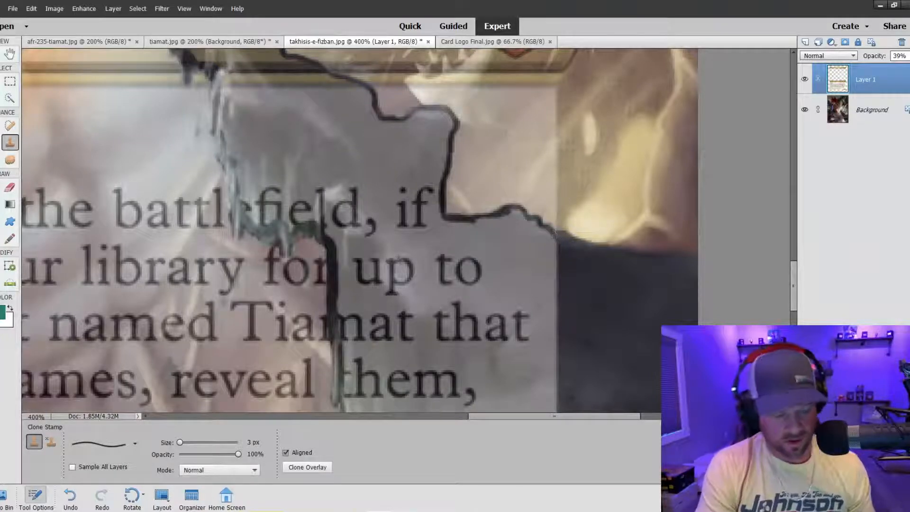
Enlarge the clone brush to 9 px and start clearing the overlay inside the rock outline along its dripping edge
key("bracketright")
key("bracketright")
key("bracketright")
key("bracketright")
key("bracketright")
key("bracketright")
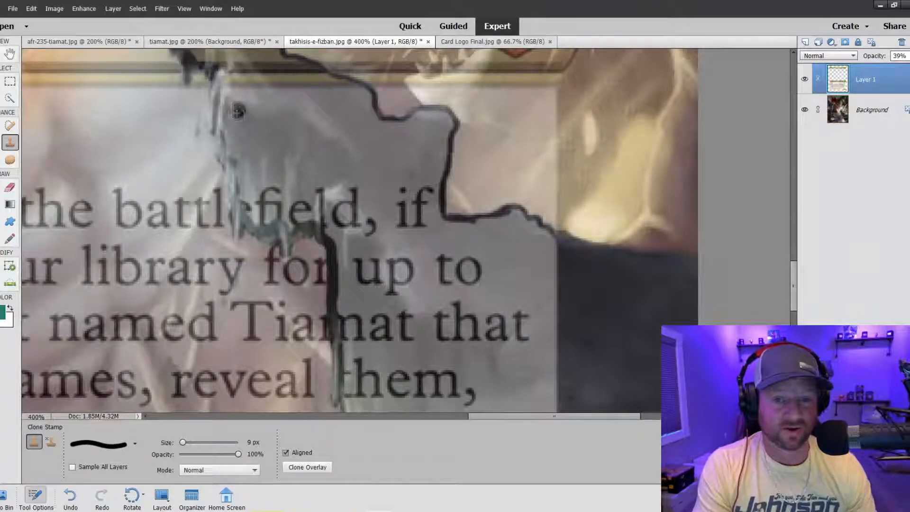
mouse_move(237, 113)
left_mouse_down()
mouse_move(233, 139)
mouse_move(227, 114)
mouse_move(225, 135)
mouse_move(242, 191)
mouse_move(247, 201)
mouse_move(267, 198)
mouse_move(252, 210)
mouse_move(280, 209)
mouse_move(272, 218)
mouse_move(313, 209)
mouse_move(287, 220)
mouse_move(328, 206)
mouse_move(341, 229)
mouse_move(265, 152)
left_mouse_up()
scroll(223, 123, "up", 5)
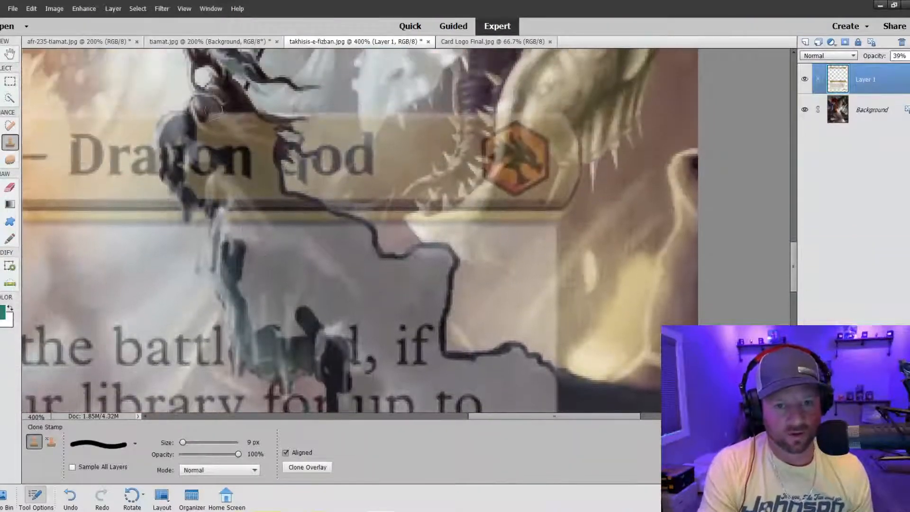
Clone-stamp away the overlay across the cloaked figure and upper rock down to the "battlefield, if" line, undoing the last stray dab
mouse_move(213, 112)
left_mouse_down()
mouse_move(188, 167)
mouse_move(178, 137)
mouse_move(196, 195)
mouse_move(204, 195)
mouse_move(215, 128)
mouse_move(229, 117)
mouse_move(246, 136)
mouse_move(248, 122)
mouse_move(272, 138)
mouse_move(274, 216)
mouse_move(295, 214)
mouse_move(348, 236)
mouse_move(310, 217)
mouse_move(225, 220)
mouse_move(212, 196)
mouse_move(208, 207)
mouse_move(249, 200)
mouse_move(228, 207)
mouse_move(224, 136)
mouse_move(239, 192)
mouse_move(245, 150)
mouse_move(257, 180)
mouse_move(258, 172)
mouse_move(264, 197)
mouse_move(260, 187)
mouse_move(247, 230)
left_mouse_up()
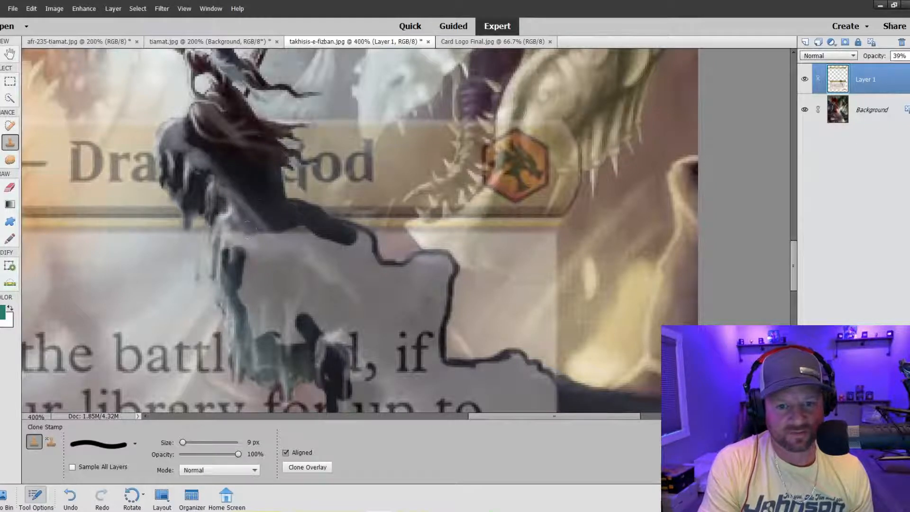
scroll(248, 230, "down", 4)
mouse_move(230, 144)
left_mouse_down()
mouse_move(240, 179)
mouse_move(241, 135)
mouse_move(257, 195)
mouse_move(248, 226)
mouse_move(249, 184)
mouse_move(258, 238)
mouse_move(254, 122)
mouse_move(283, 146)
mouse_move(294, 135)
mouse_move(348, 146)
mouse_move(353, 137)
mouse_move(388, 175)
mouse_move(445, 174)
mouse_move(422, 164)
mouse_move(440, 171)
mouse_move(430, 266)
mouse_move(349, 271)
mouse_move(384, 267)
mouse_move(354, 268)
mouse_move(388, 256)
mouse_move(424, 187)
mouse_move(413, 265)
mouse_move(418, 181)
mouse_move(386, 220)
mouse_move(301, 171)
mouse_move(289, 218)
mouse_move(271, 175)
mouse_move(282, 241)
mouse_move(283, 223)
mouse_move(300, 221)
mouse_move(320, 235)
mouse_move(392, 243)
mouse_move(360, 240)
mouse_move(399, 232)
mouse_move(421, 187)
mouse_move(372, 182)
mouse_move(308, 149)
mouse_move(374, 203)
mouse_move(379, 194)
mouse_move(367, 188)
mouse_move(341, 209)
mouse_move(331, 185)
mouse_move(298, 189)
mouse_move(301, 201)
mouse_move(345, 207)
mouse_move(287, 175)
mouse_move(360, 222)
left_mouse_up()
left_click(392, 238)
key("ctrl+z")
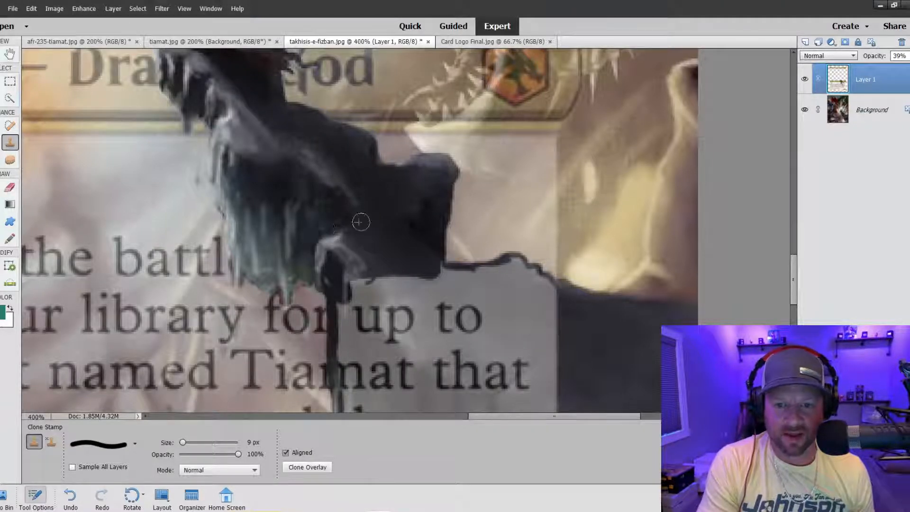
scroll(365, 250, "down", 3)
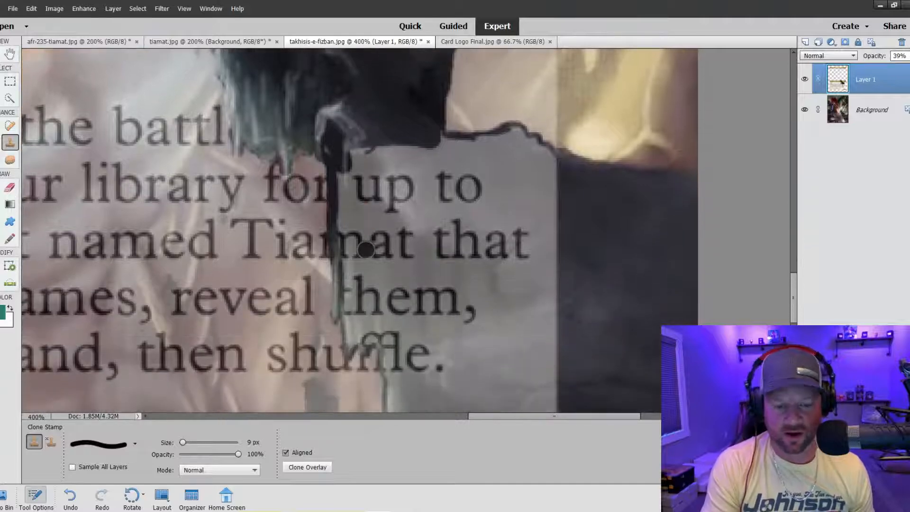
Enlarge the clone brush to 20 px and clear the overlay on the rock across the "up to" text
key("ctrl+plus")
key("ctrl+minus")
key("ctrl+minus")
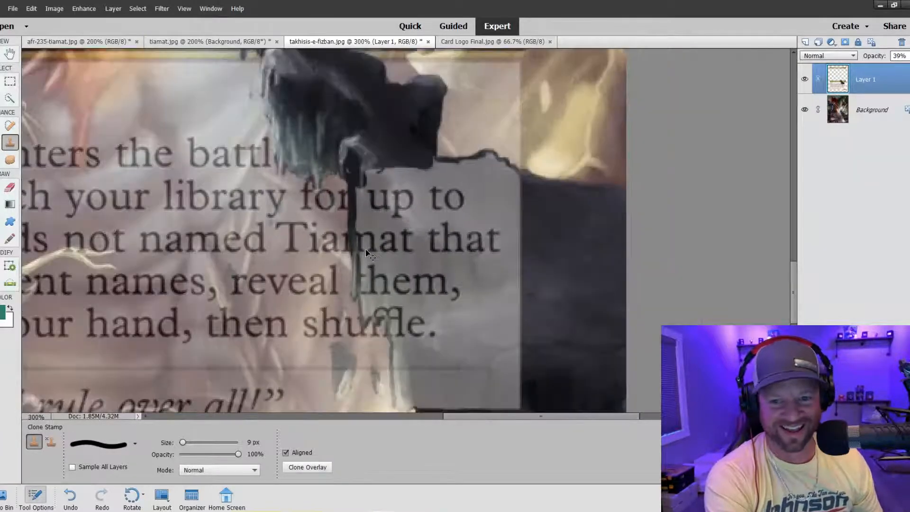
key("bracketright")
key("bracketright")
key("bracketright")
key("bracketright")
key("bracketright")
key("bracketright")
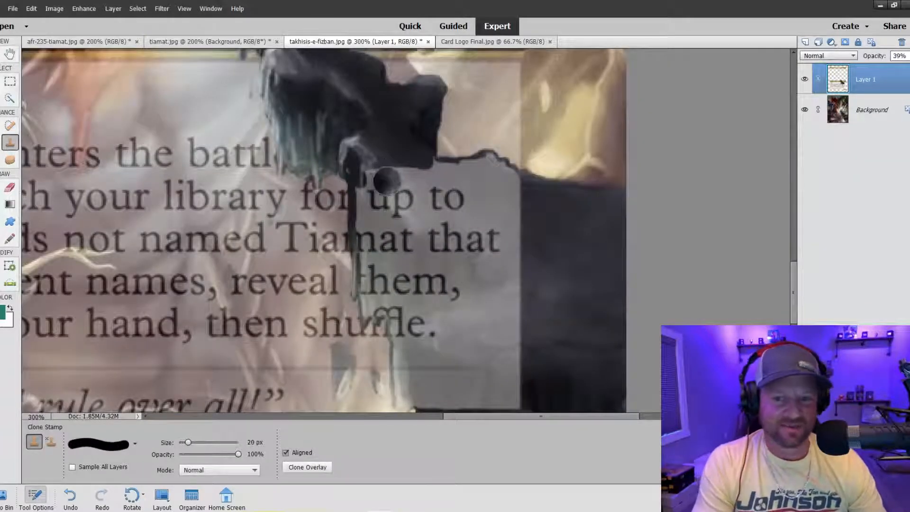
mouse_move(375, 175)
left_mouse_down()
mouse_move(372, 203)
mouse_move(347, 154)
mouse_move(341, 168)
mouse_move(353, 156)
mouse_move(393, 195)
mouse_move(424, 176)
mouse_move(417, 164)
mouse_move(451, 182)
mouse_move(479, 177)
left_mouse_up()
Clone-stamp away the remaining text overlay on the rock with a 15 px brush, down to the 7/7 box
key("bracketleft")
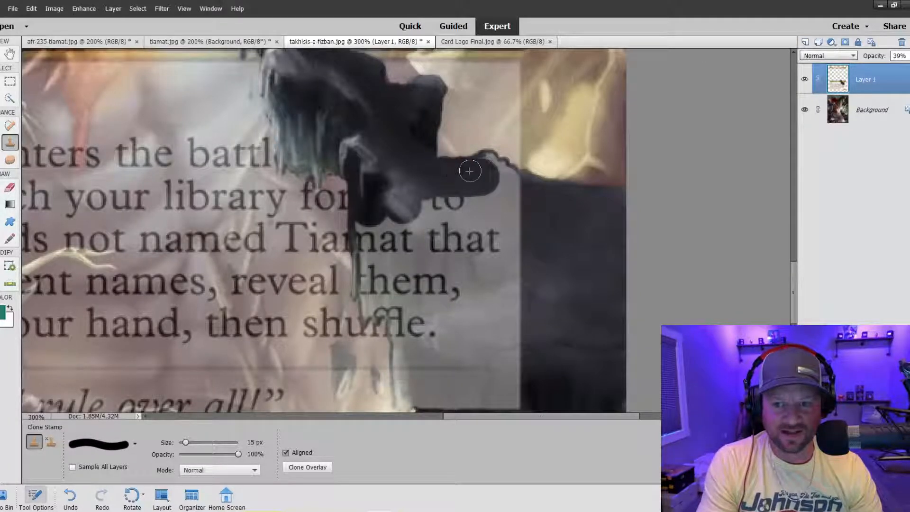
mouse_move(484, 169)
left_mouse_down()
mouse_move(516, 193)
mouse_move(514, 203)
mouse_move(498, 187)
mouse_move(497, 219)
mouse_move(491, 200)
mouse_move(509, 259)
mouse_move(510, 223)
mouse_move(520, 244)
mouse_move(497, 240)
mouse_move(475, 211)
mouse_move(388, 217)
mouse_move(361, 229)
mouse_move(359, 222)
mouse_move(369, 309)
mouse_move(398, 224)
mouse_move(372, 272)
mouse_move(409, 238)
mouse_move(439, 244)
mouse_move(449, 204)
mouse_move(408, 265)
mouse_move(400, 205)
mouse_move(475, 202)
mouse_move(467, 210)
mouse_move(501, 217)
mouse_move(507, 208)
mouse_move(516, 231)
mouse_move(497, 242)
left_mouse_up()
scroll(496, 242, "down", 3)
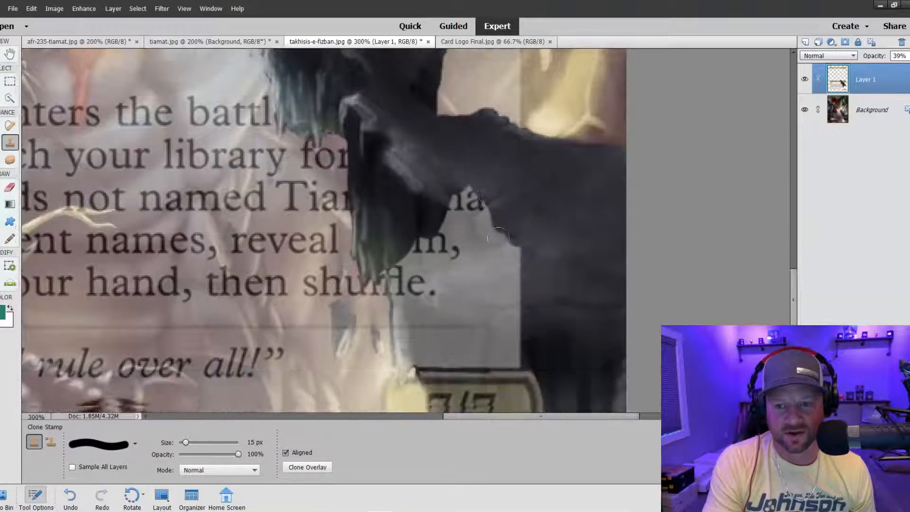
mouse_move(399, 217)
left_mouse_down()
mouse_move(404, 292)
mouse_move(523, 297)
mouse_move(426, 278)
mouse_move(515, 277)
mouse_move(424, 269)
mouse_move(489, 246)
mouse_move(509, 266)
mouse_move(485, 259)
mouse_move(500, 229)
mouse_move(526, 228)
mouse_move(503, 165)
left_mouse_up()
mouse_move(488, 177)
left_mouse_down()
mouse_move(495, 202)
mouse_move(459, 111)
mouse_move(491, 205)
mouse_move(466, 156)
mouse_move(471, 231)
mouse_move(442, 154)
mouse_move(454, 236)
mouse_move(419, 156)
mouse_move(427, 231)
mouse_move(406, 183)
mouse_move(424, 245)
mouse_move(404, 201)
mouse_move(432, 254)
mouse_move(436, 227)
mouse_move(447, 243)
mouse_move(439, 219)
mouse_move(457, 214)
mouse_move(438, 246)
left_mouse_up()
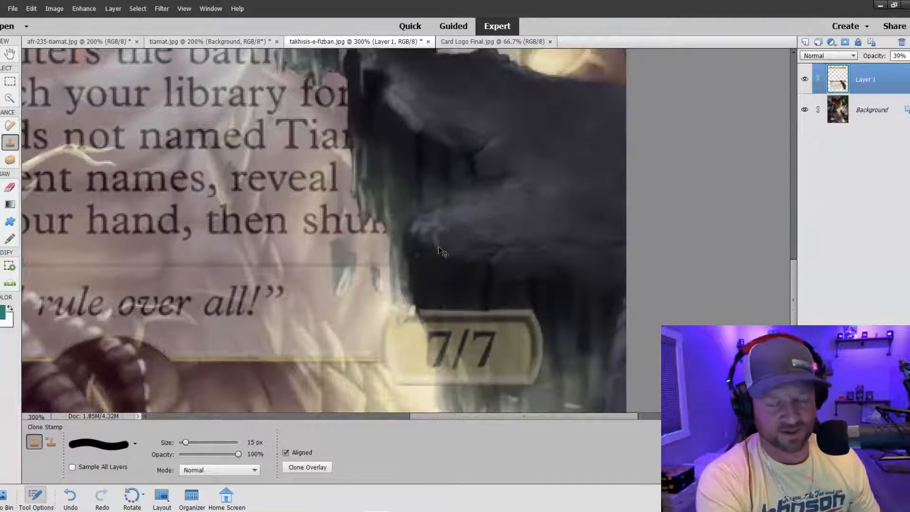
Raise the opacity of Layer 1 to 60% and check the whole lower half of the card
scroll(438, 247, "down", 4)
scroll(438, 248, "up", 1)
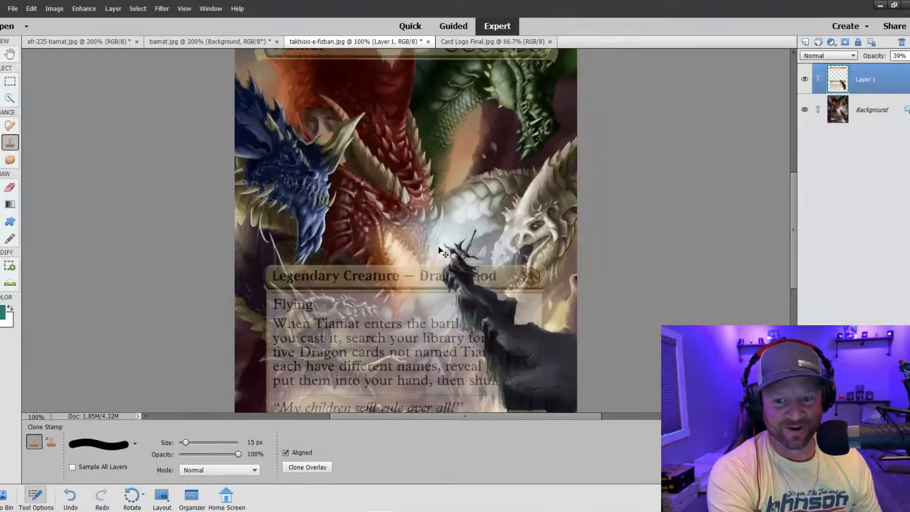
left_click(905, 56)
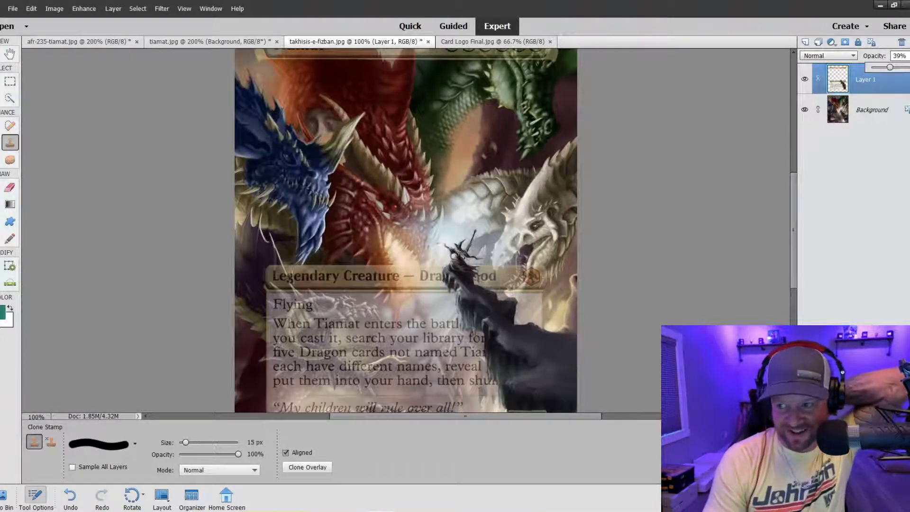
left_click(899, 67)
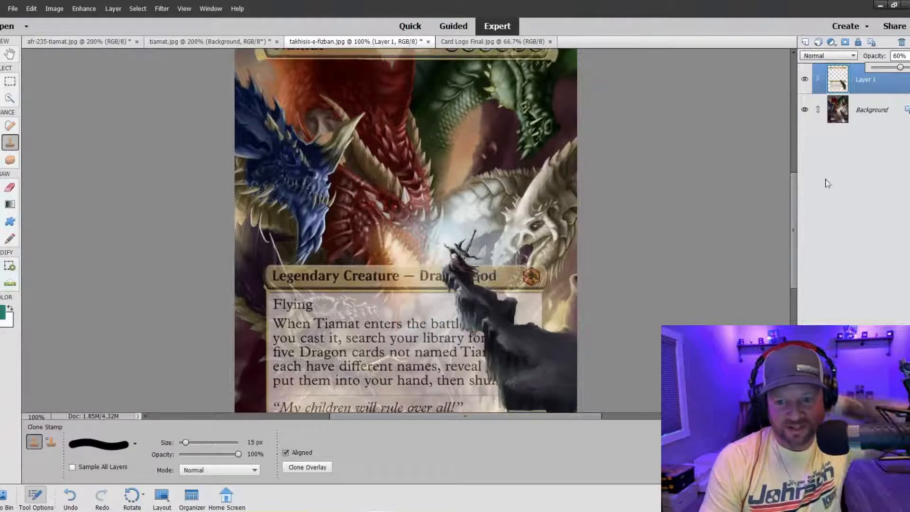
scroll(617, 281, "down", 1)
scroll(616, 281, "down", 2)
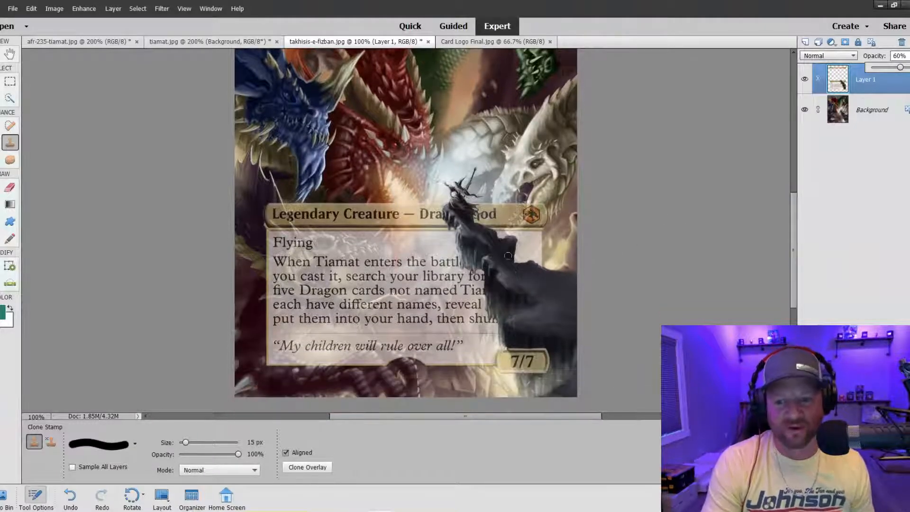
Reduce the clone brush to 3 px and inspect the rock's dripping edge beside the rules text
key("ctrl+plus")
key("ctrl+plus")
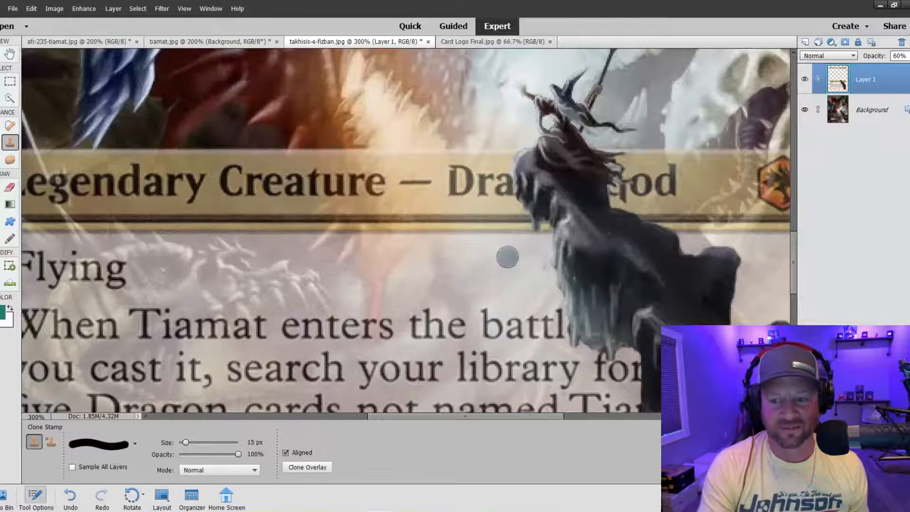
scroll(674, 320, "down", 2)
scroll(674, 320, "down", 1)
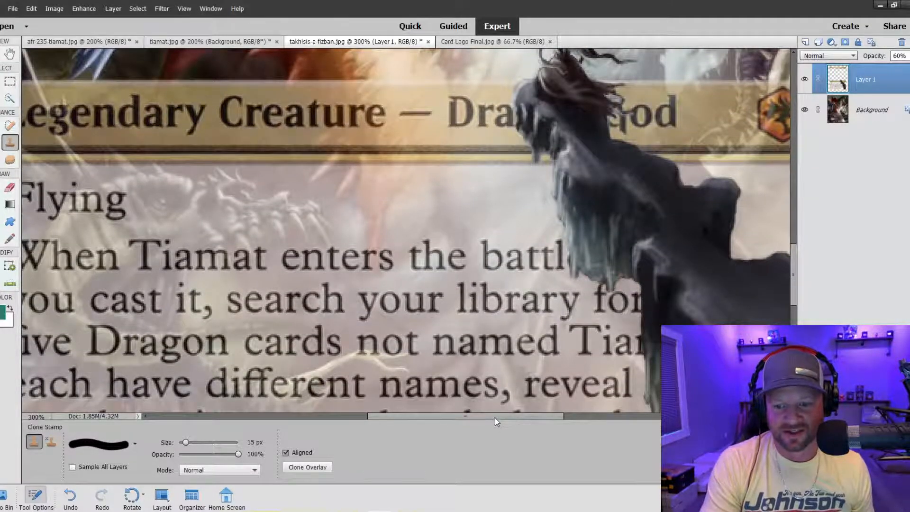
left_click_drag(494, 416, 544, 418)
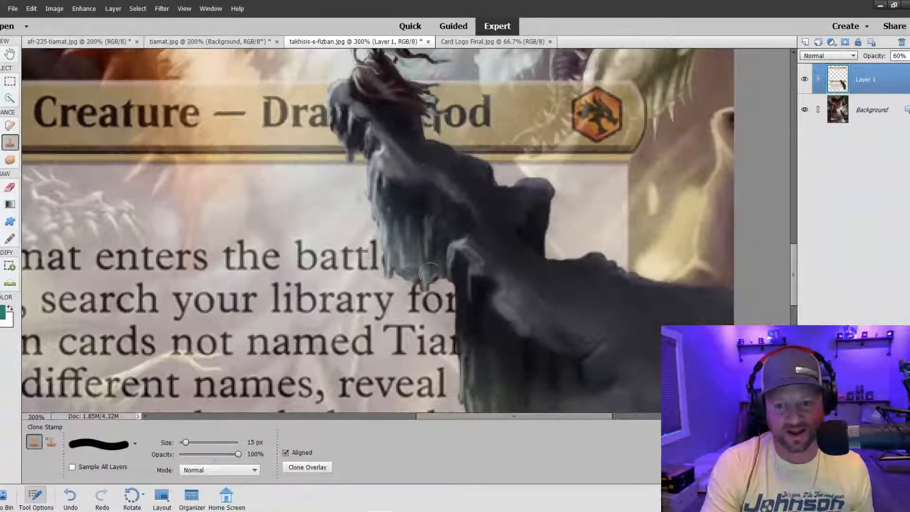
key("bracketleft")
key("bracketleft")
key("bracketleft")
key("bracketleft")
key("bracketleft")
key("bracketleft")
key("bracketleft")
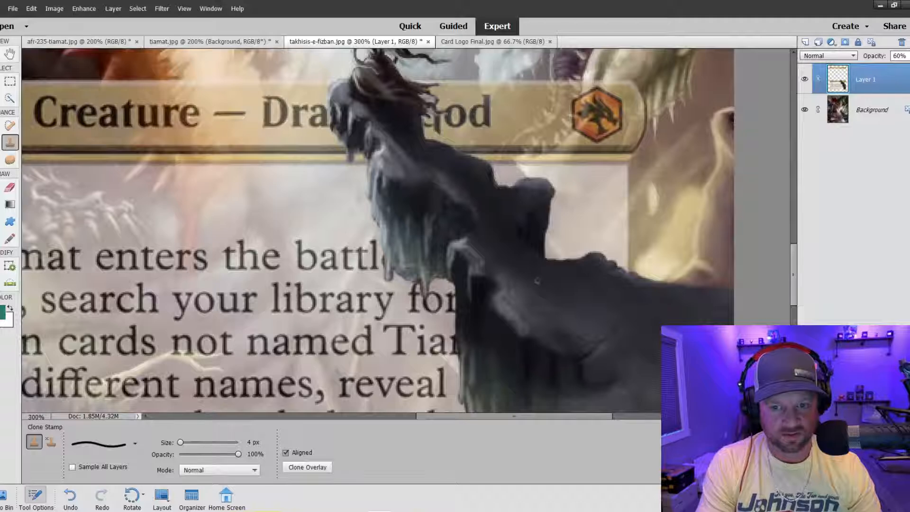
key("bracketleft")
scroll(563, 331, "down", 1)
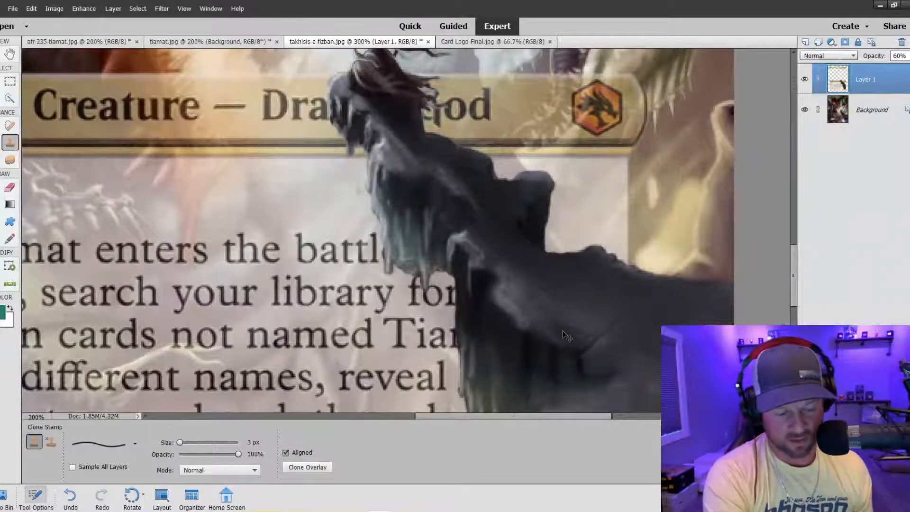
key("ctrl+minus")
key("ctrl+minus")
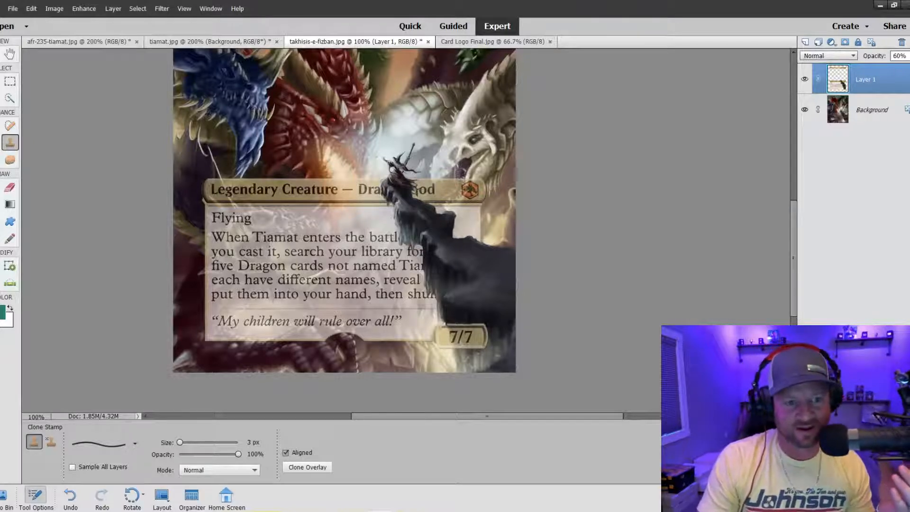
Set the Clone Stamp opacity to 61% and choose the soft 100 px brush
left_click_drag(235, 457, 213, 457)
left_click(130, 442)
left_click(113, 355)
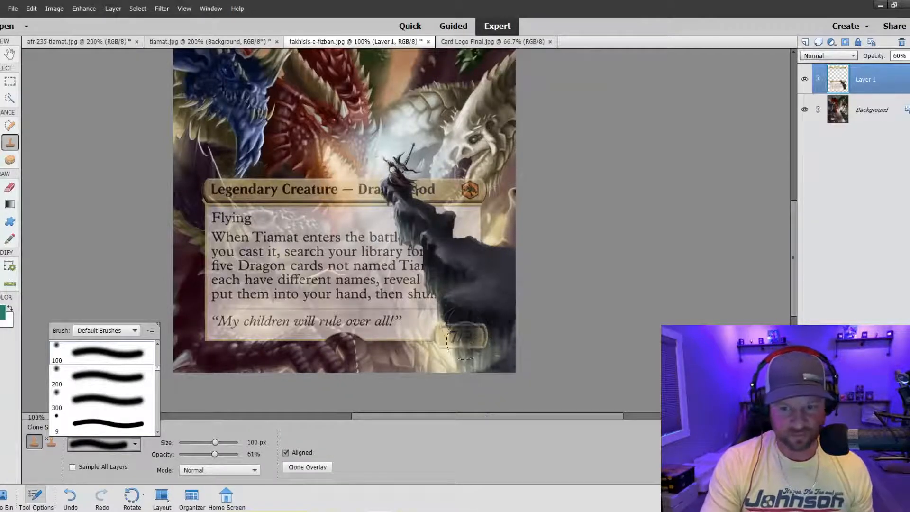
Reduce the soft brush to 45 px and clone-stamp the 7/7 box away where it covers the rock's base
key("ctrl+equal")
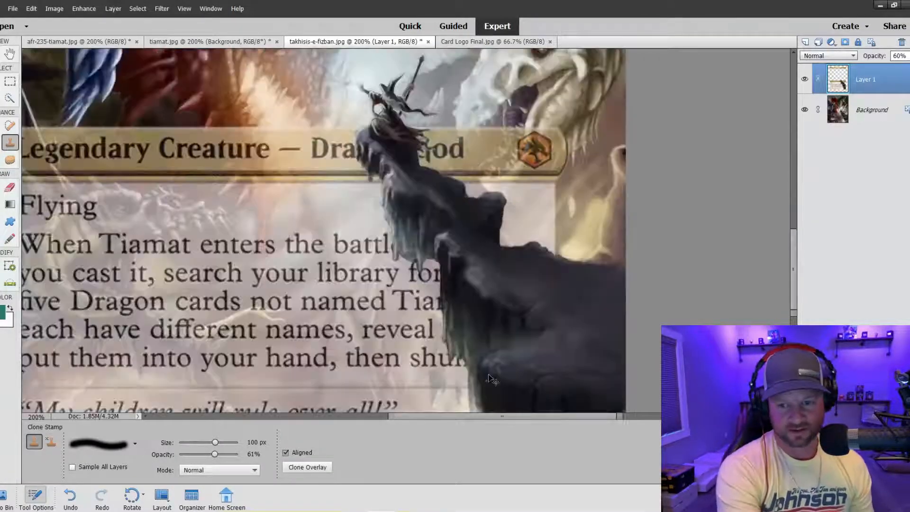
scroll(520, 353, "down", 2)
scroll(520, 353, "down", 4)
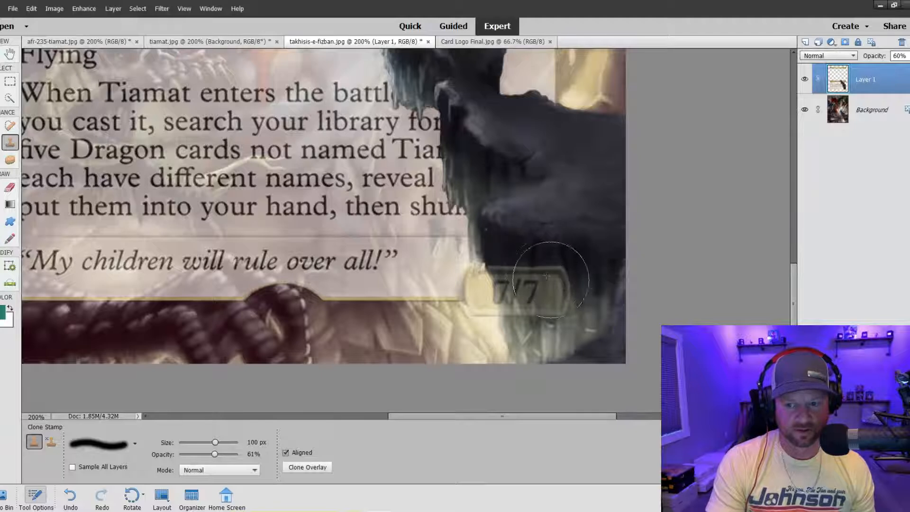
key("bracketleft")
key("bracketleft")
key("bracketleft")
key("bracketleft")
key("bracketleft")
key("bracketleft")
key("bracketleft")
key("bracketleft")
key("bracketleft")
key("bracketleft")
key("bracketleft")
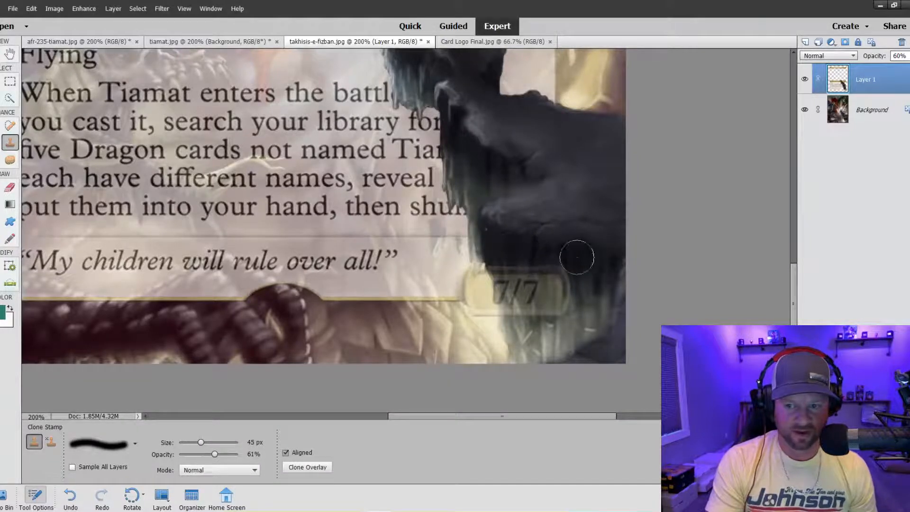
left_click_drag(573, 256, 569, 301)
left_click_drag(515, 324, 538, 315)
mouse_move(573, 275)
left_mouse_down()
mouse_move(516, 252)
mouse_move(554, 249)
mouse_move(505, 250)
mouse_move(586, 259)
mouse_move(498, 251)
mouse_move(572, 250)
mouse_move(580, 279)
mouse_move(564, 247)
mouse_move(500, 251)
mouse_move(554, 254)
mouse_move(500, 250)
mouse_move(527, 249)
left_mouse_up()
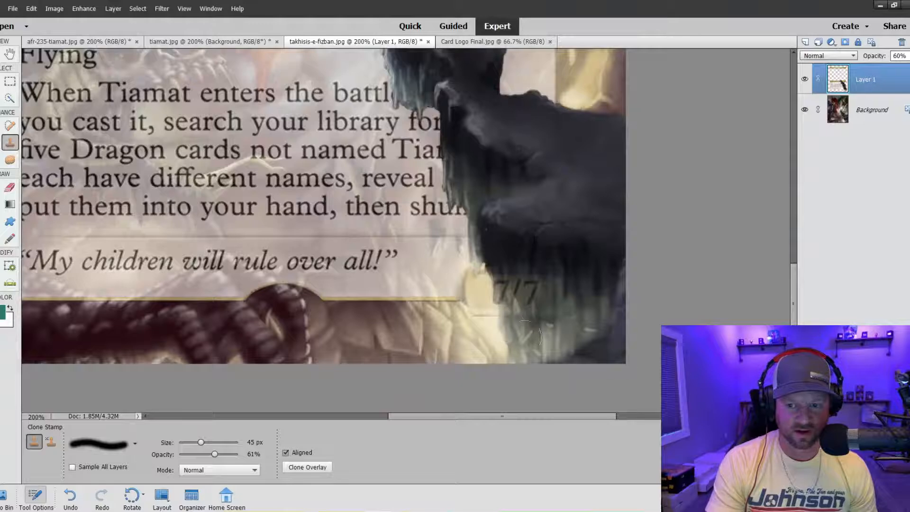
Set the Clone Stamp opacity back to 100%
key("ctrl+minus")
key("ctrl+minus")
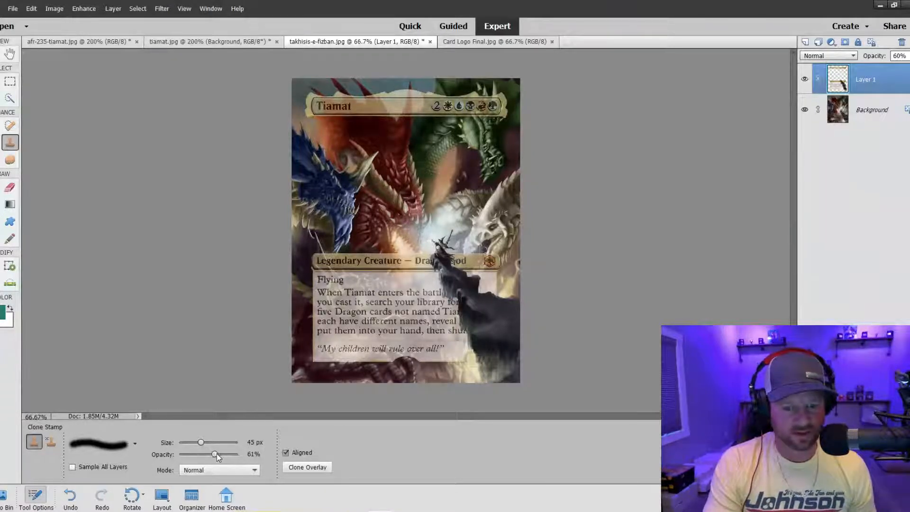
left_click_drag(237, 456, 240, 453)
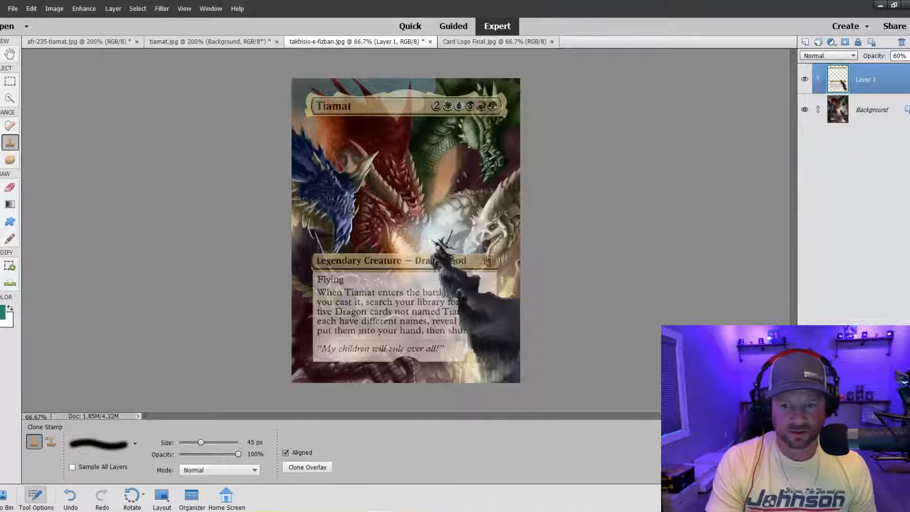
Try soft clone strokes over the set symbol at the white dragon's jaw and over the flame at "Creature", undoing both
mouse_move(490, 258)
left_mouse_down()
mouse_move(481, 265)
mouse_move(491, 233)
left_mouse_up()
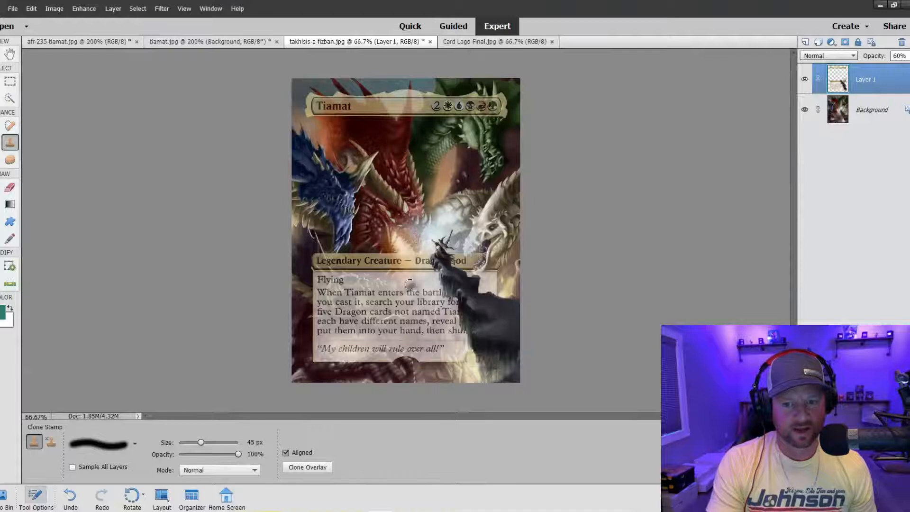
mouse_move(394, 254)
left_mouse_down()
mouse_move(398, 272)
mouse_move(404, 248)
mouse_move(405, 274)
mouse_move(418, 243)
mouse_move(390, 274)
mouse_move(375, 238)
mouse_move(390, 267)
left_mouse_up()
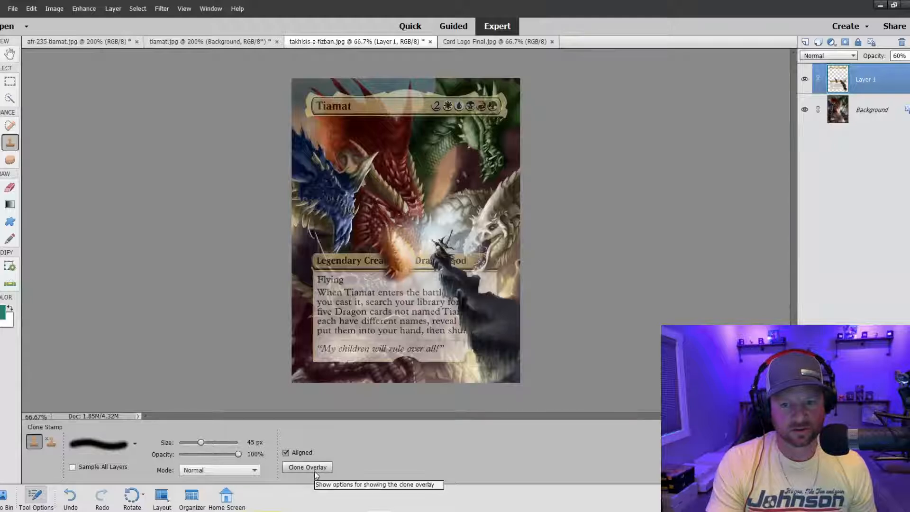
key("ctrl+z")
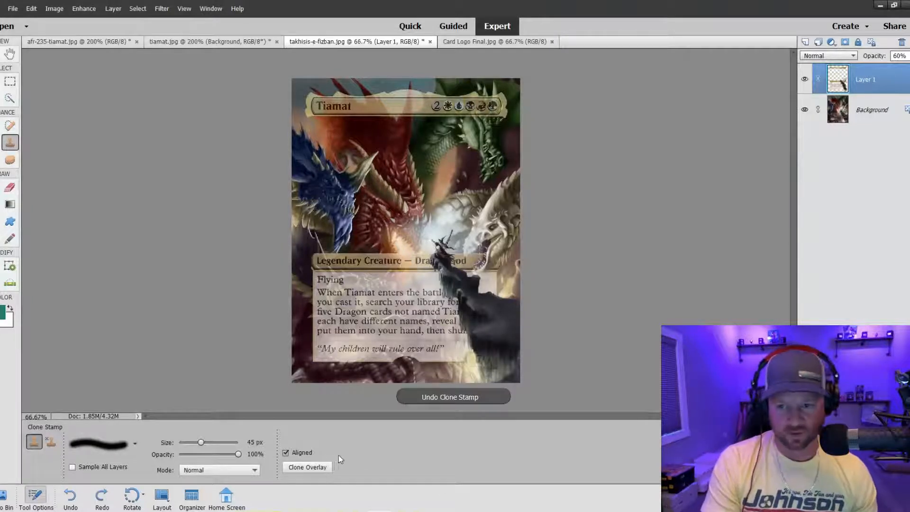
key("ctrl+z")
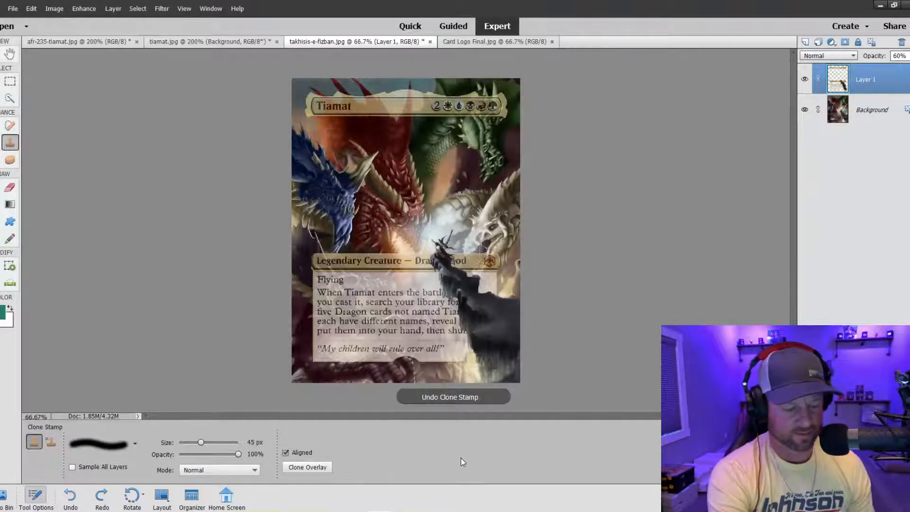
Choose the hard 13 px clone brush for working on the white dragon's jaw over the type line
key("ctrl+equal")
key("ctrl+equal")
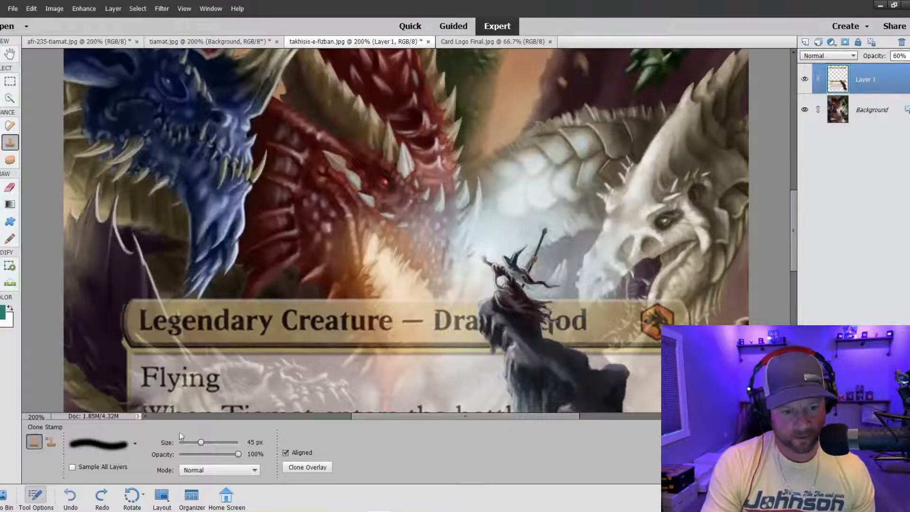
left_click_drag(374, 419, 445, 417)
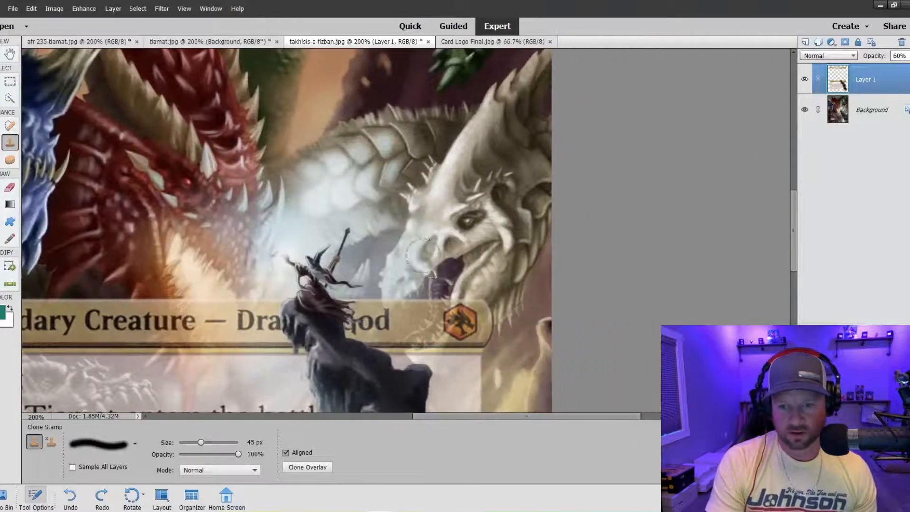
scroll(431, 256, "down", 5)
key("bracketleft")
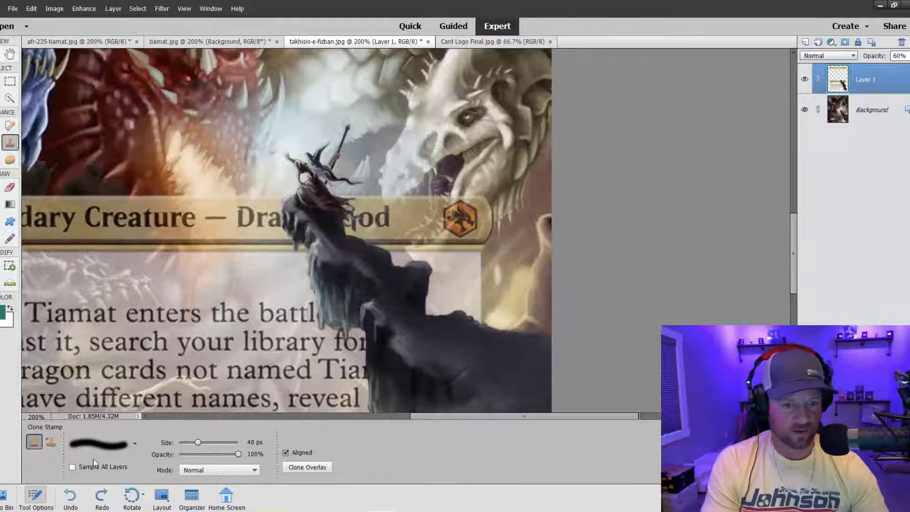
left_click(135, 445)
scroll(129, 384, "down", 3)
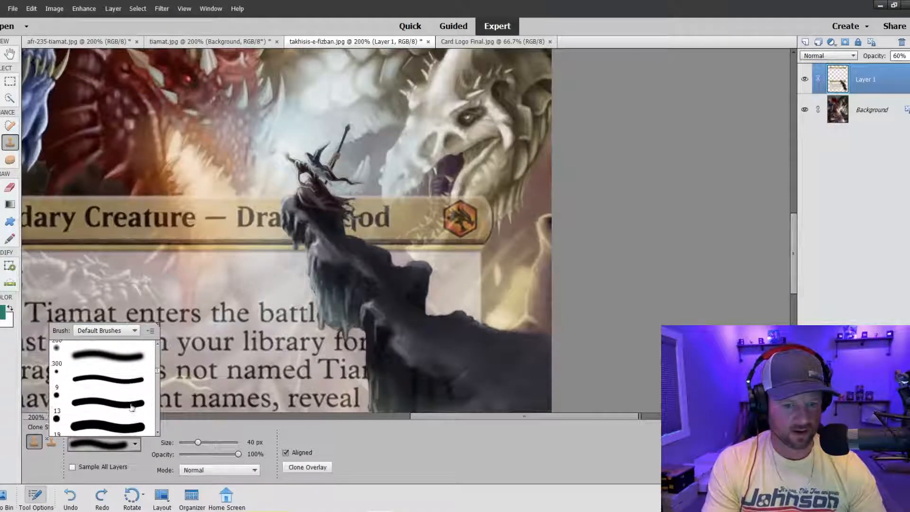
left_click(106, 392)
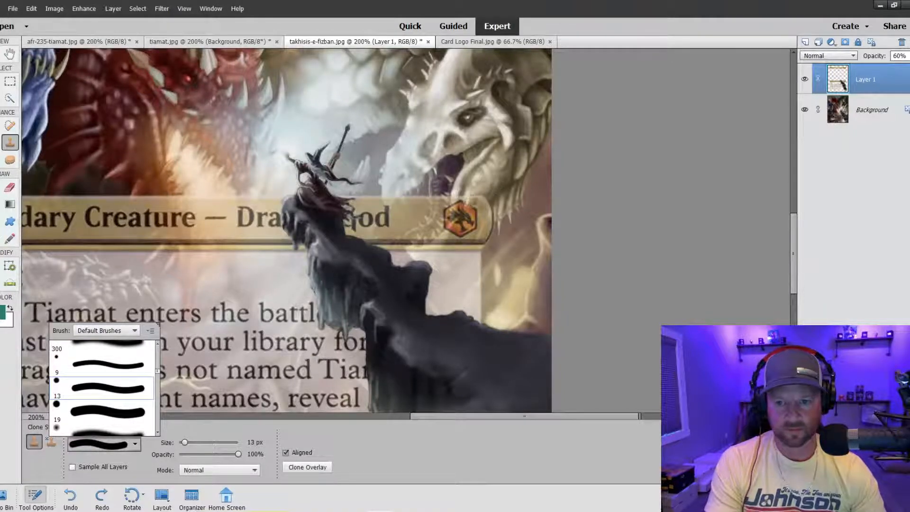
left_click(472, 193)
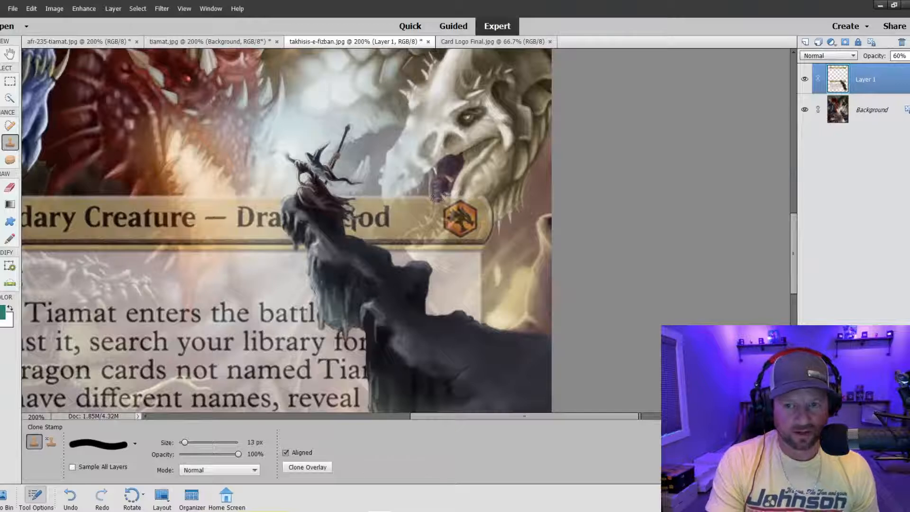
Clone-stamp the white dragon's lower jaw over the type line and part of the set symbol, undoing strokes that stray past the jaw
mouse_move(436, 200)
left_mouse_down()
mouse_move(432, 222)
mouse_move(449, 195)
mouse_move(446, 234)
mouse_move(459, 196)
mouse_move(456, 226)
mouse_move(484, 196)
mouse_move(466, 229)
mouse_move(476, 209)
left_mouse_up()
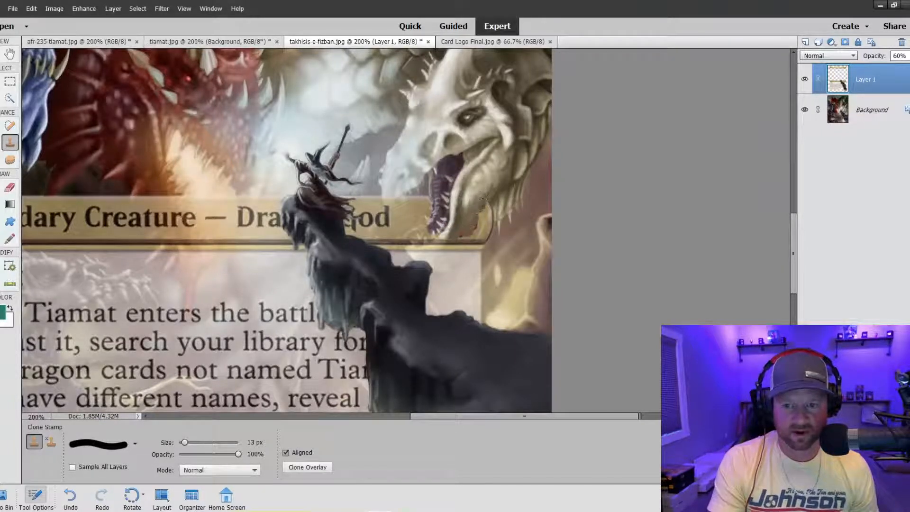
key("ctrl+z")
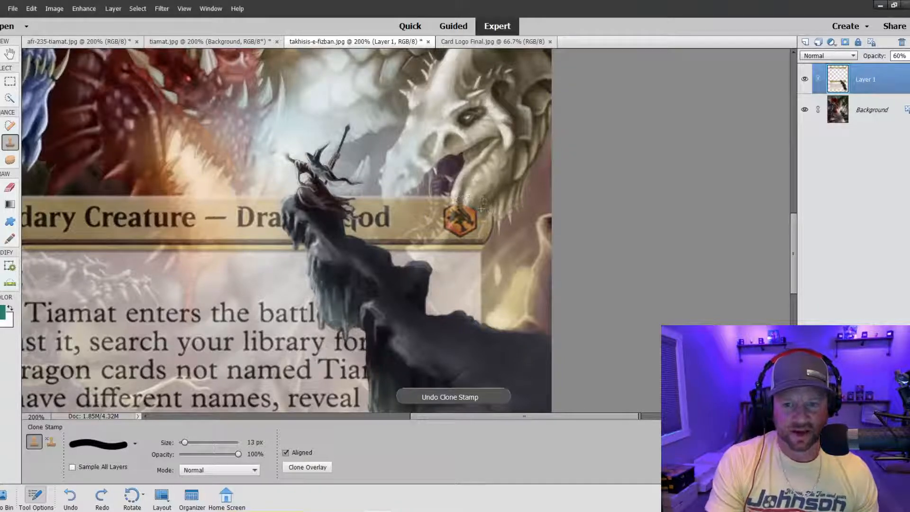
left_click(458, 202)
mouse_move(445, 199)
left_mouse_down()
mouse_move(412, 251)
mouse_move(455, 218)
mouse_move(440, 237)
mouse_move(462, 216)
mouse_move(466, 226)
left_mouse_up()
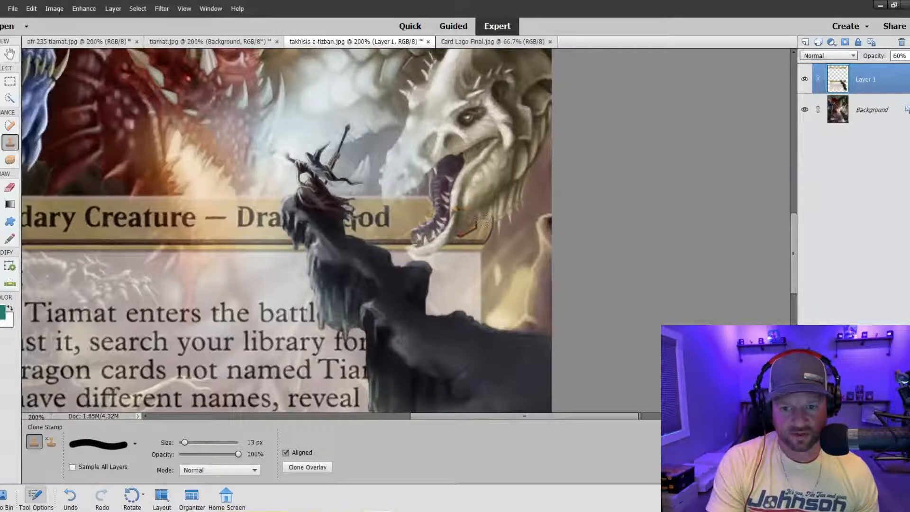
key("ctrl+z")
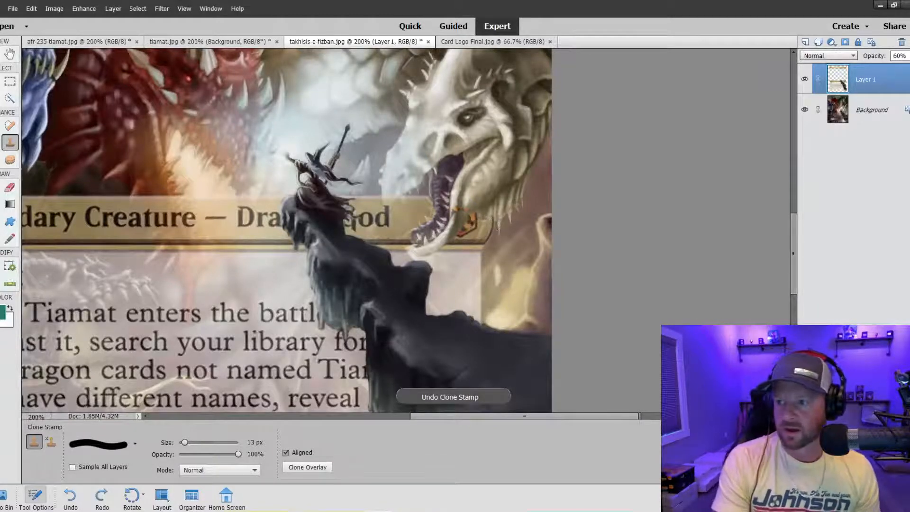
Lower Layer 1's opacity to 28% to reveal the artwork beneath the frame at the white dragon's jaw
left_click(907, 60)
left_click_drag(900, 66, 884, 67)
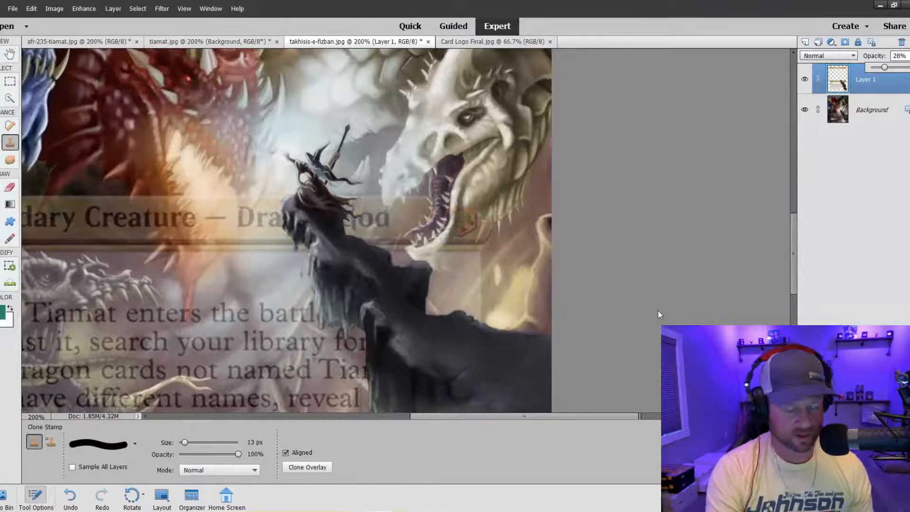
key("ctrl+plus")
key("ctrl+plus")
scroll(530, 277, "down", 3)
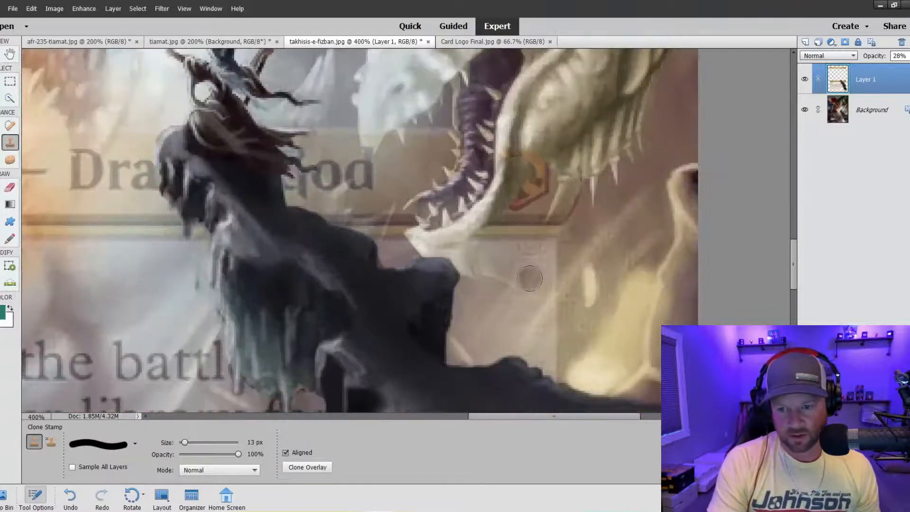
scroll(528, 152, "up", 3)
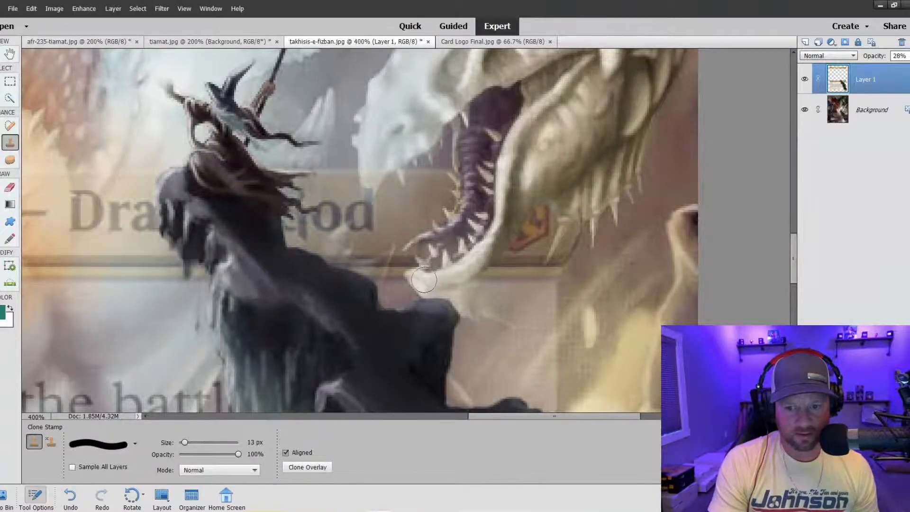
Reduce the clone brush to 3 px and trace the outline of the chin spikes beneath the white dragon's jaw
key("bracketleft")
key("bracketleft")
key("bracketleft")
key("bracketleft")
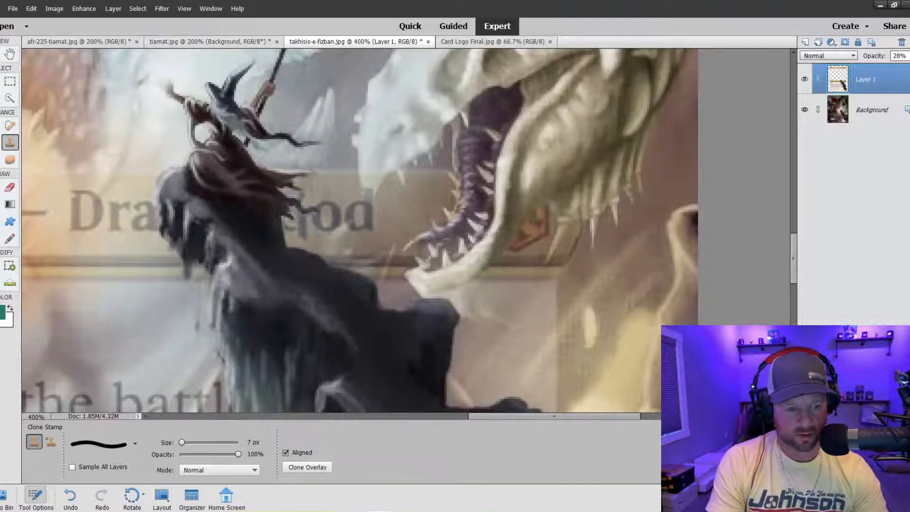
key("bracketleft")
key("bracketleft")
key("bracketleft")
key("bracketleft")
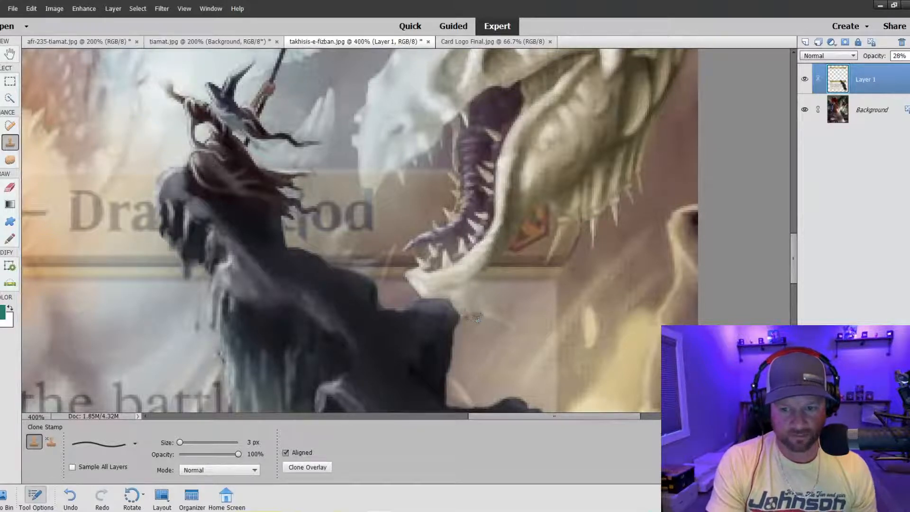
left_click_drag(511, 327, 488, 292)
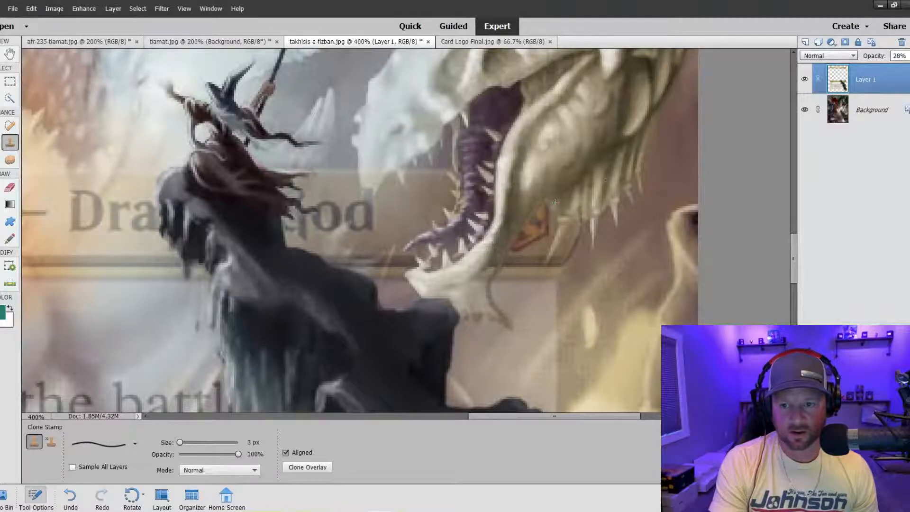
Raise Layer 1's opacity to 51%
scroll(555, 203, "down", 1)
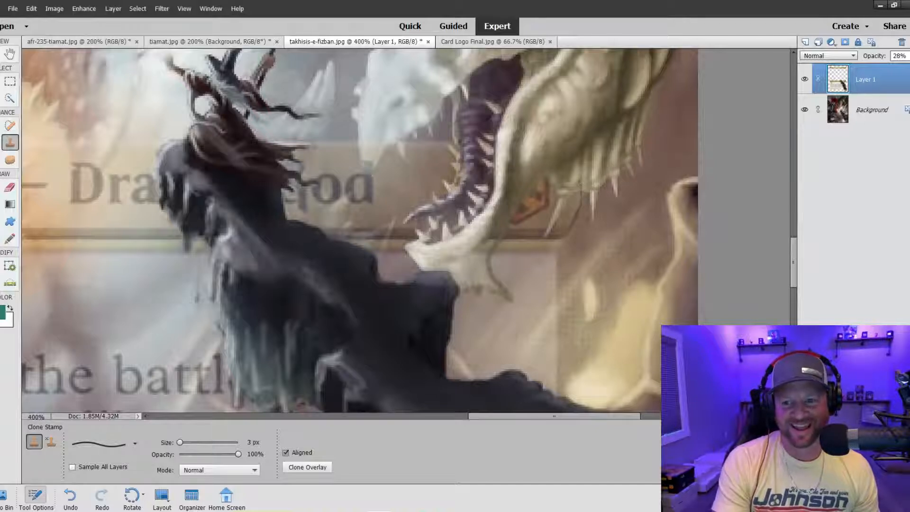
left_click(907, 56)
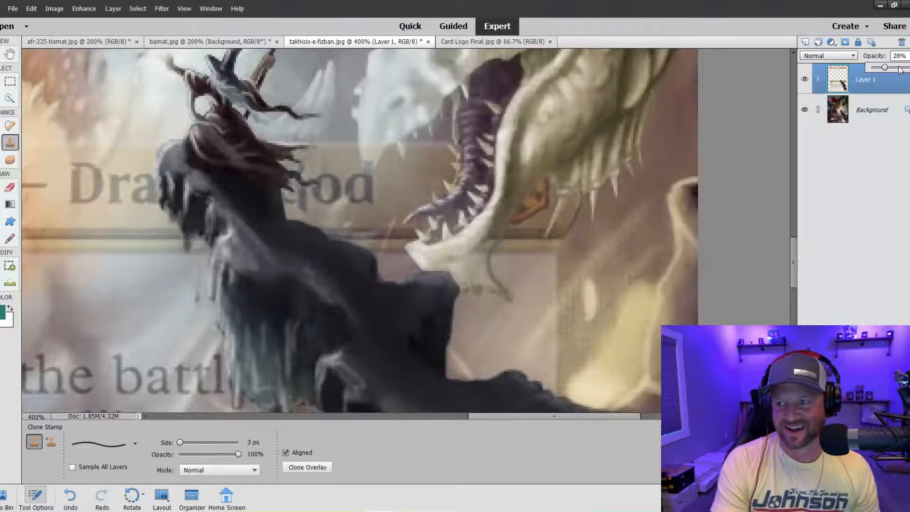
left_click(896, 67)
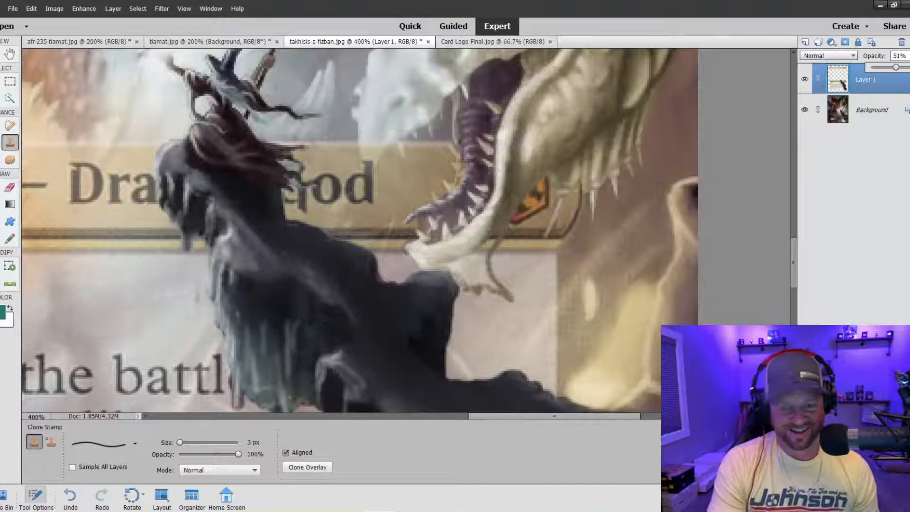
Fill in the white dragon's chin and its spikes over the text box with a 7 px clone brush, finishing the gaps at 4 px
key("bracketright")
key("bracketright")
key("bracketright")
key("bracketright")
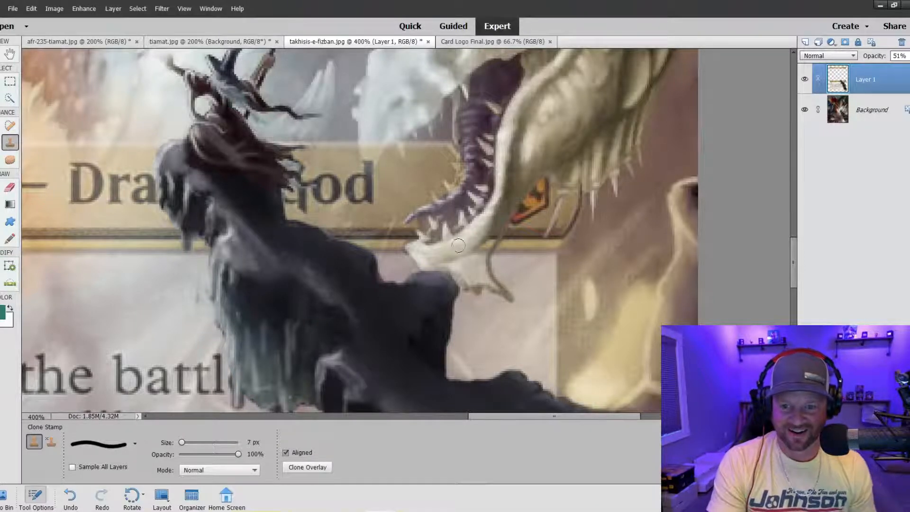
mouse_move(421, 251)
left_mouse_down()
mouse_move(474, 258)
mouse_move(495, 229)
mouse_move(467, 270)
mouse_move(455, 263)
mouse_move(482, 279)
left_mouse_up()
key("bracketleft")
key("bracketleft")
key("bracketleft")
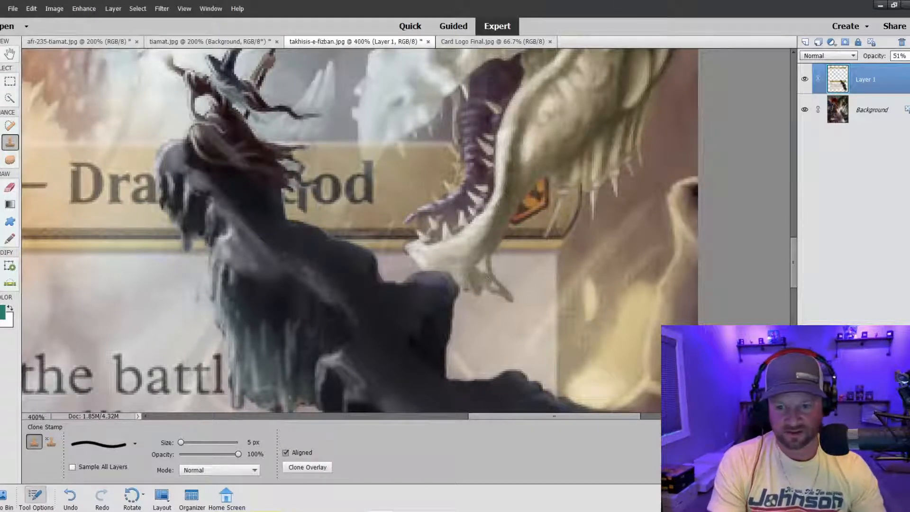
mouse_move(490, 284)
left_mouse_down()
mouse_move(482, 263)
mouse_move(478, 270)
left_mouse_up()
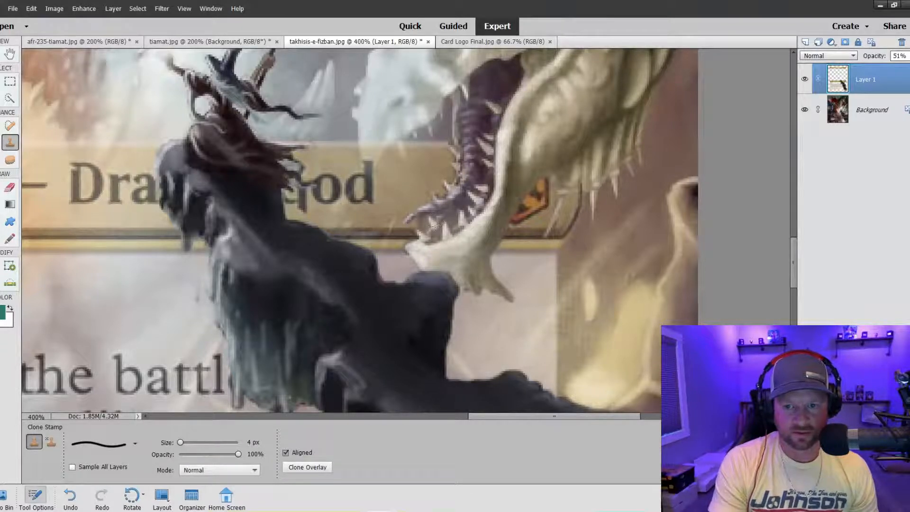
Clone-stamp the white dragon's snout tip over the type line at 4 px, reducing the brush to 2 px for the small teeth
key("ctrl+minus")
key("ctrl+minus")
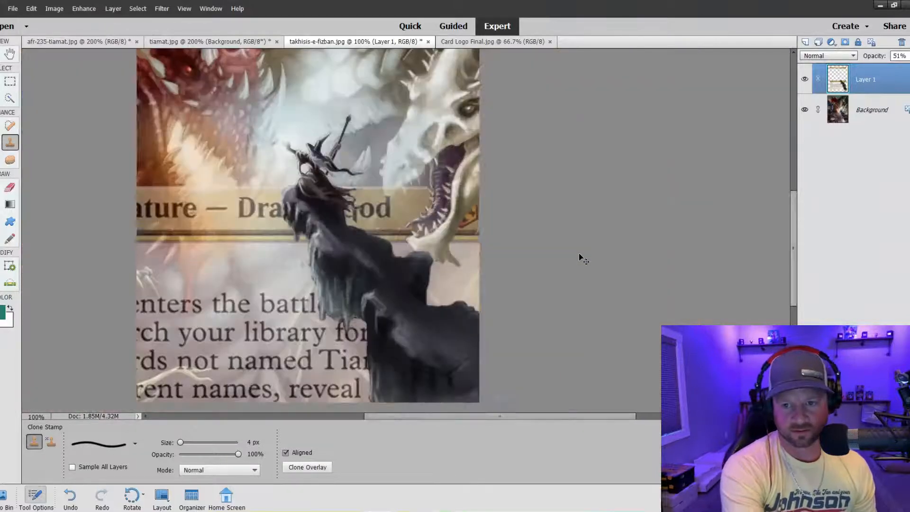
key("ctrl+plus")
key("ctrl+plus")
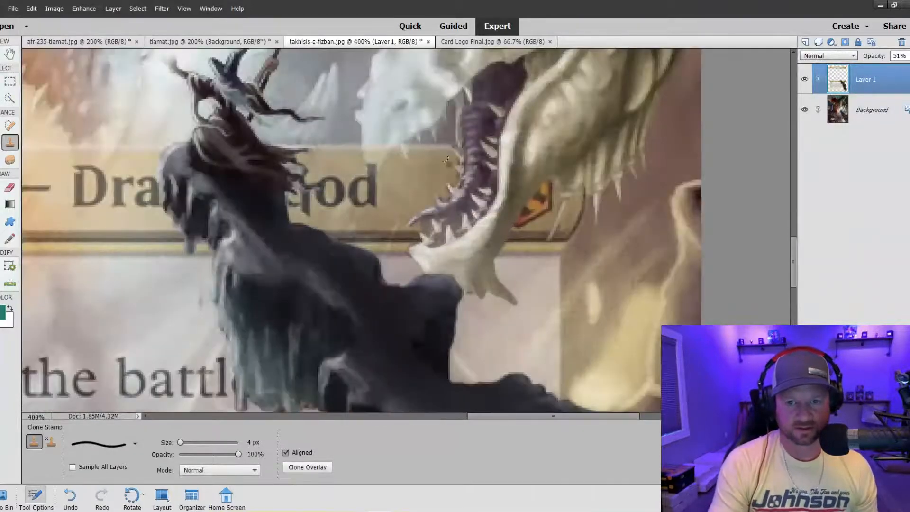
mouse_move(366, 148)
left_mouse_down()
mouse_move(372, 168)
mouse_move(385, 147)
mouse_move(378, 168)
mouse_move(407, 132)
left_mouse_up()
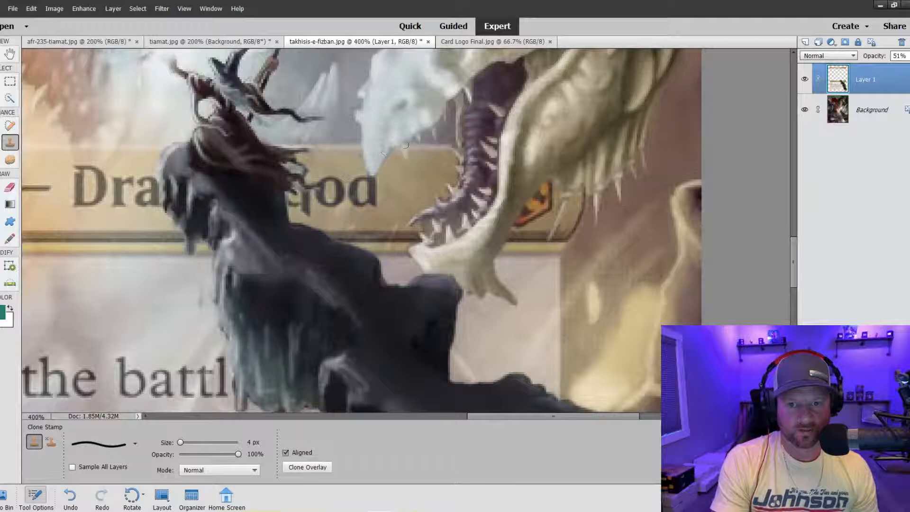
key("bracketleft")
key("bracketleft")
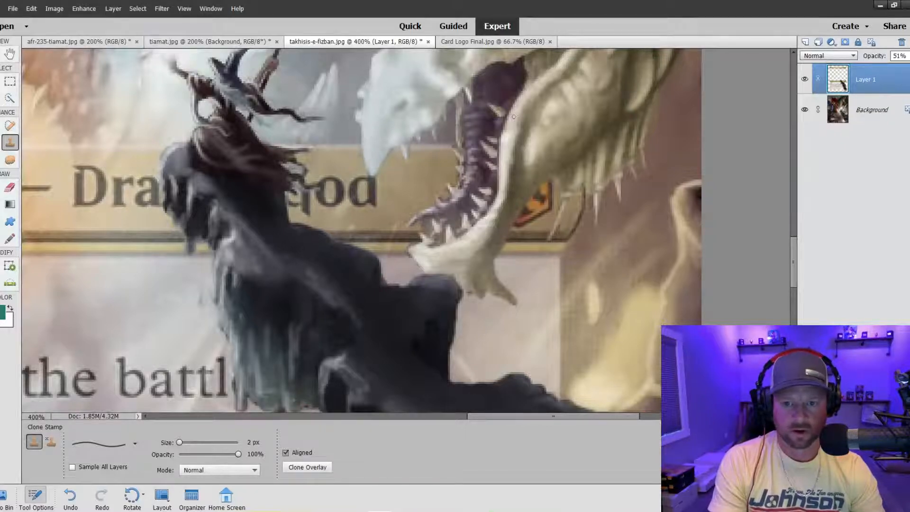
Raise Layer 1's opacity to 71% while viewing the whole card
key("ctrl+minus")
key("ctrl+minus")
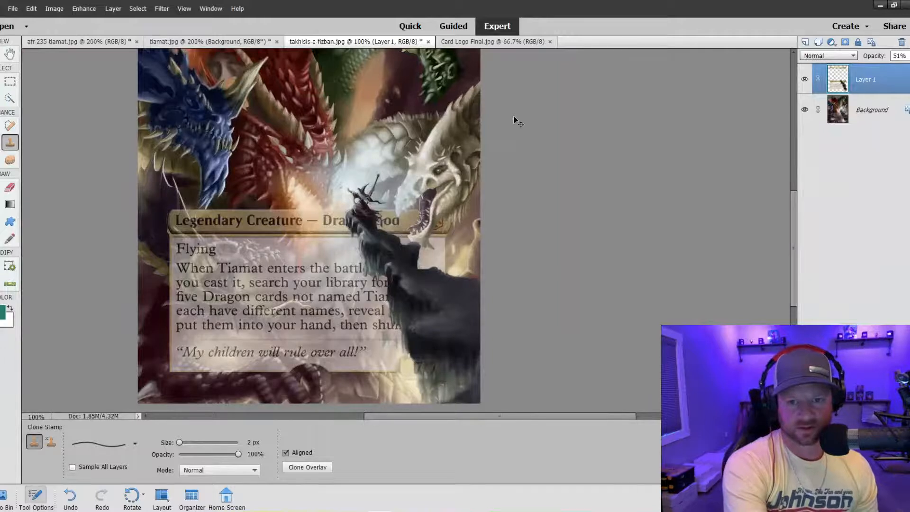
key("ctrl+minus")
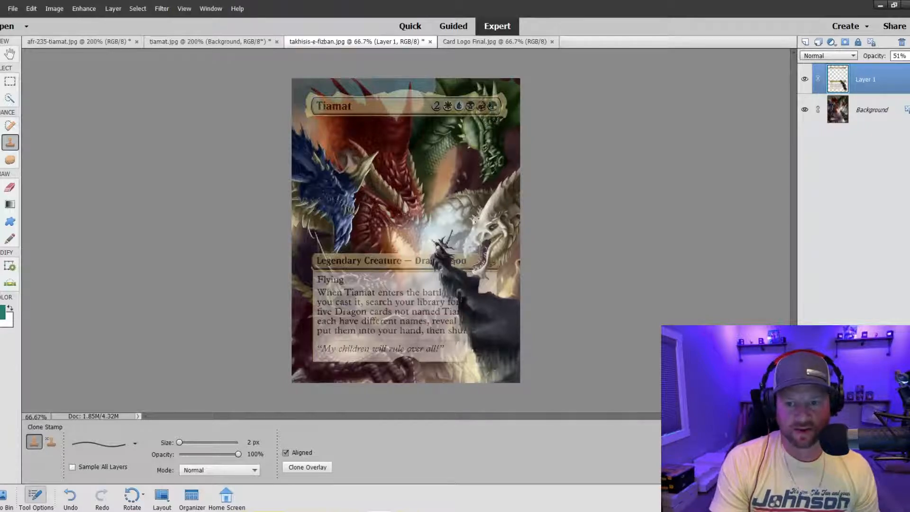
left_click(908, 56)
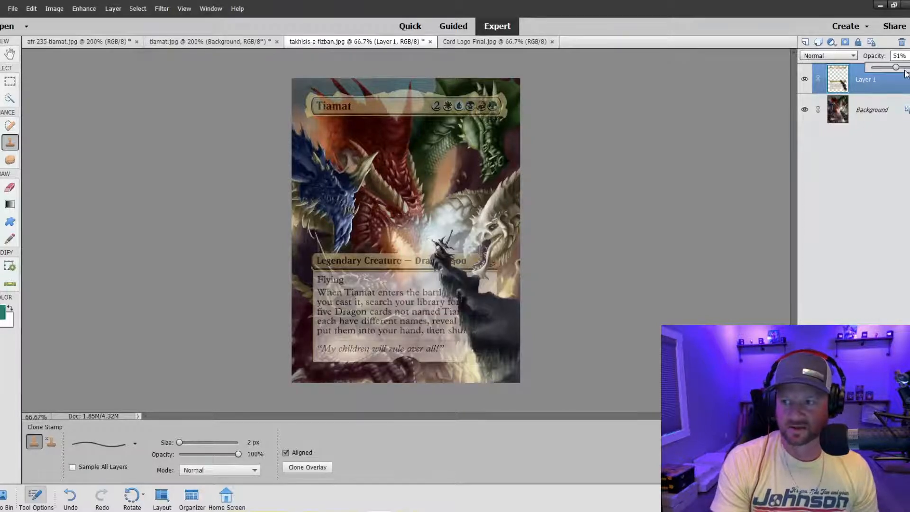
left_click(905, 68)
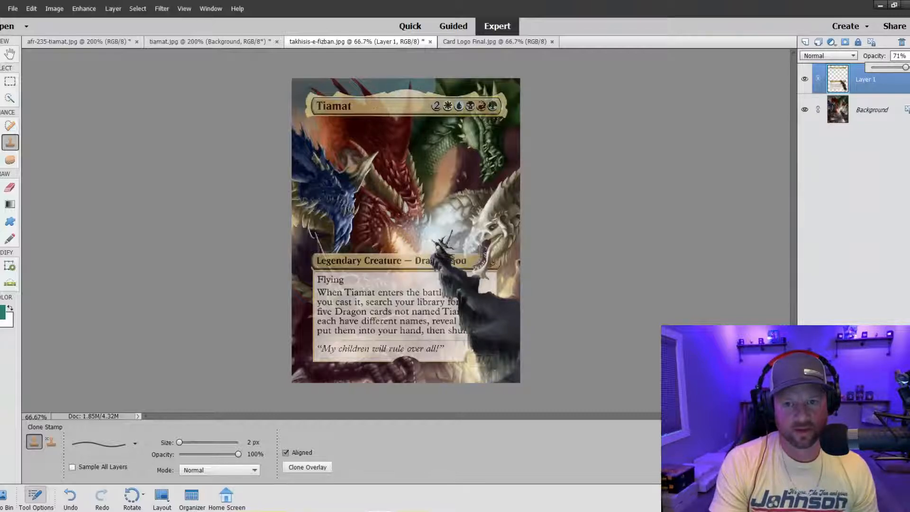
Activate the Background layer and reduce the Quick Selection brush to 25 px at the red dragon's horns behind the title bar
scroll(435, 209, "up", 5)
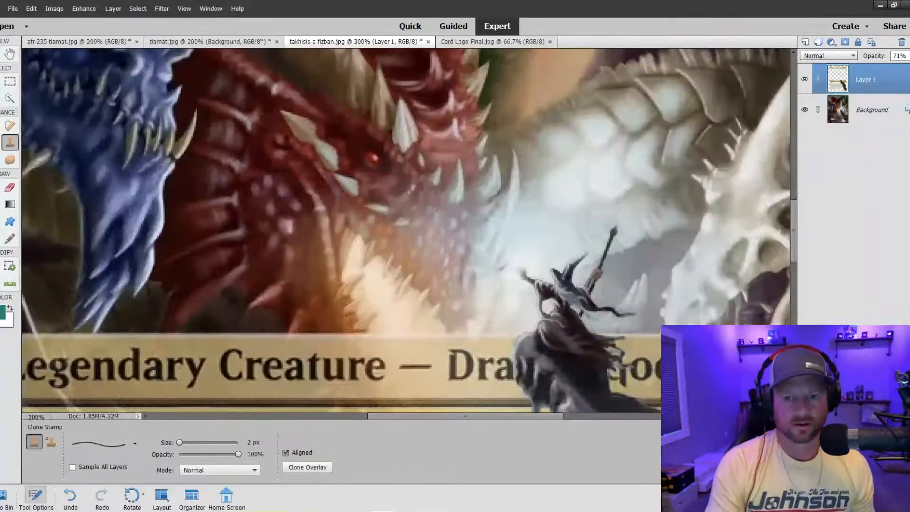
scroll(357, 190, "up", 8)
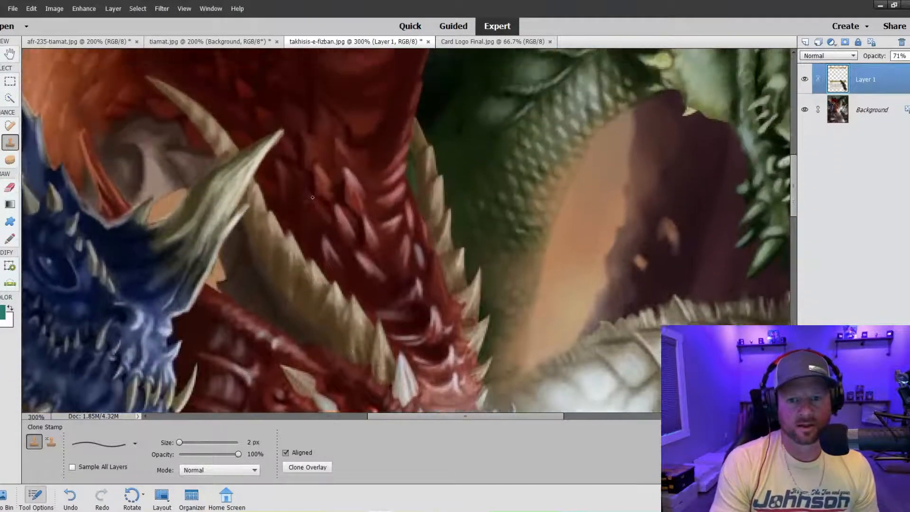
scroll(312, 197, "up", 8)
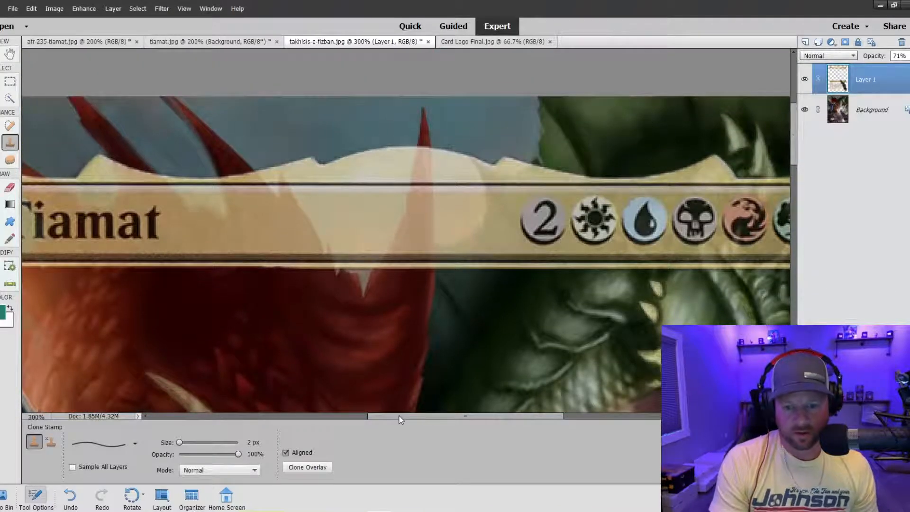
left_click_drag(399, 419, 369, 418)
left_click(10, 98)
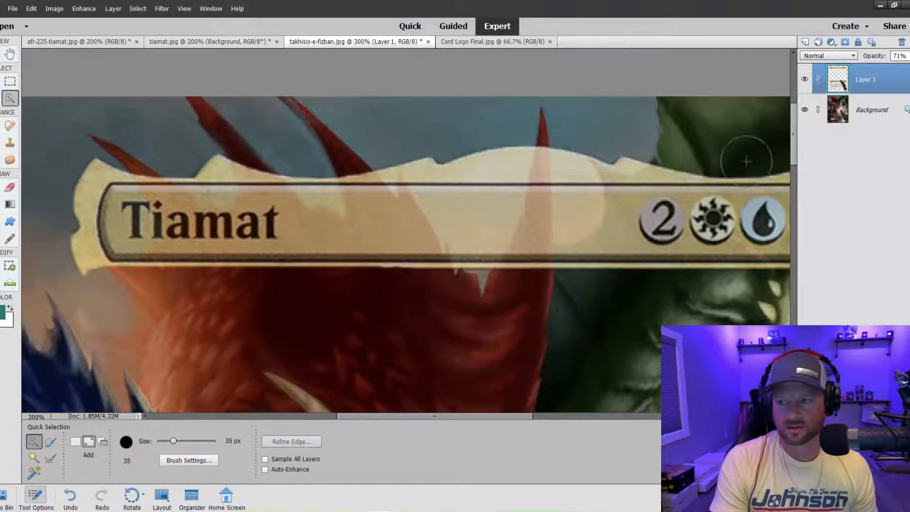
left_click(836, 112)
key("bracketleft")
key("bracketleft")
key("bracketleft")
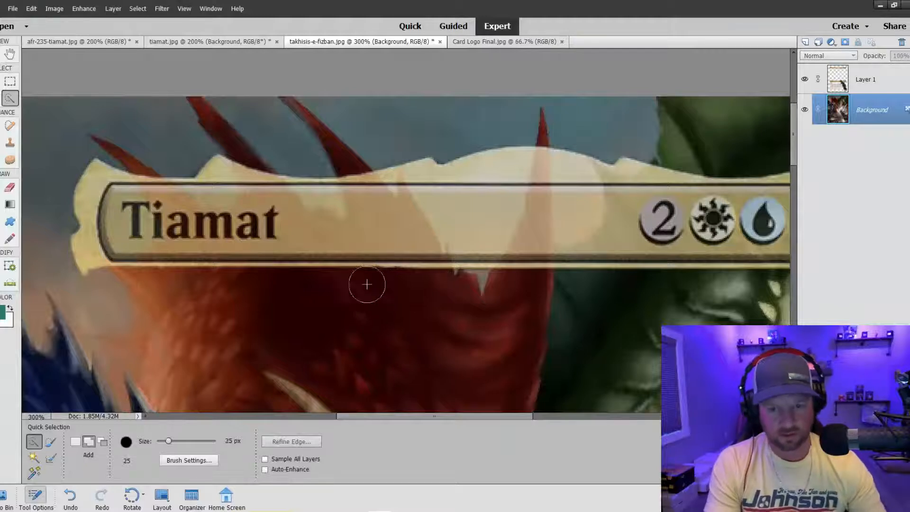
Try to quick-select the red dragon's horns and neck behind the title bar, undoing the overreaching areas and clearing the selection
mouse_move(344, 224)
left_mouse_down()
mouse_move(376, 208)
mouse_move(385, 262)
mouse_move(377, 239)
mouse_move(343, 249)
mouse_move(291, 222)
left_mouse_up()
left_click_drag(242, 174, 263, 216)
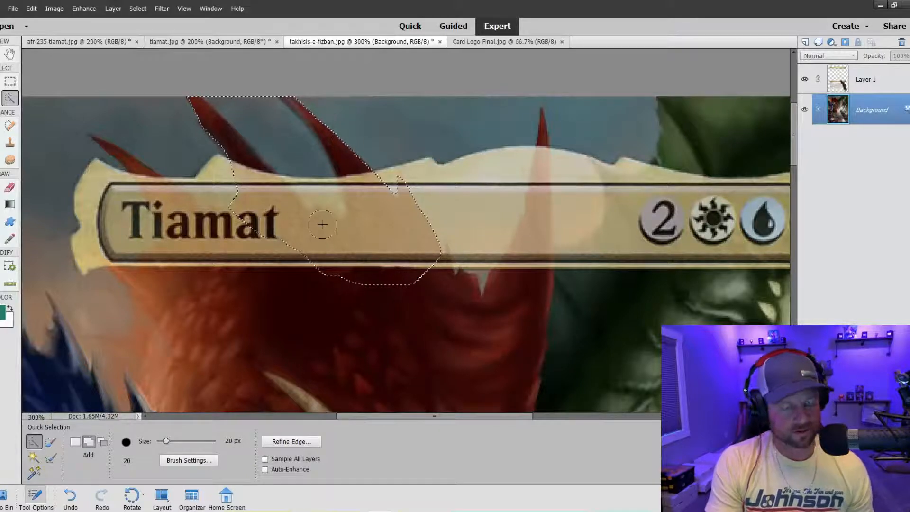
key("ctrl+z")
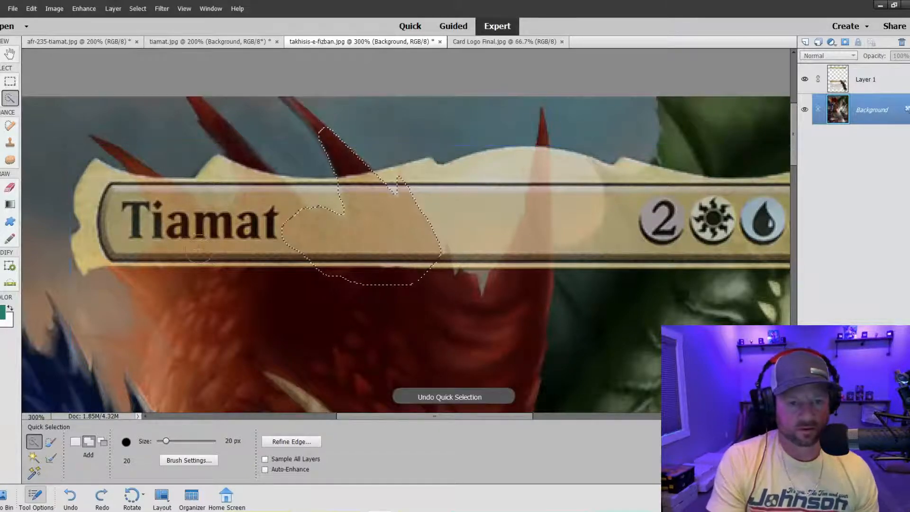
left_click(248, 256)
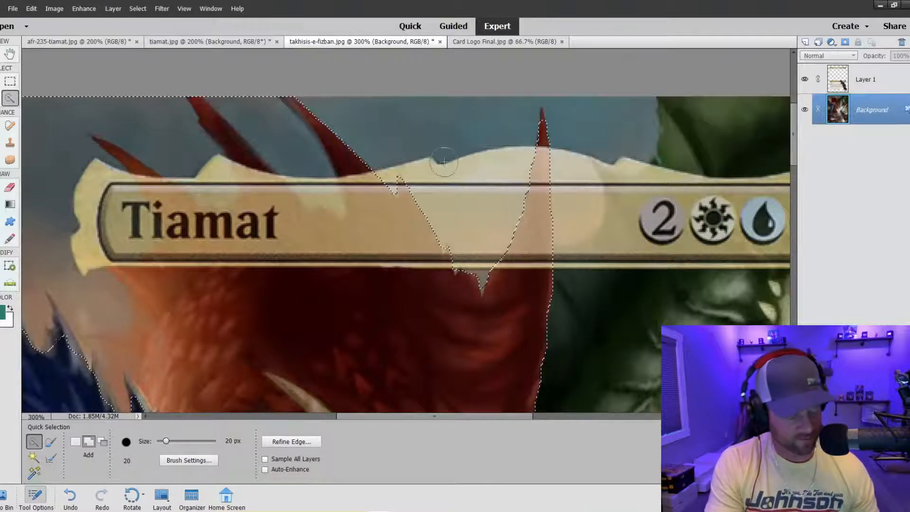
key("ctrl+z")
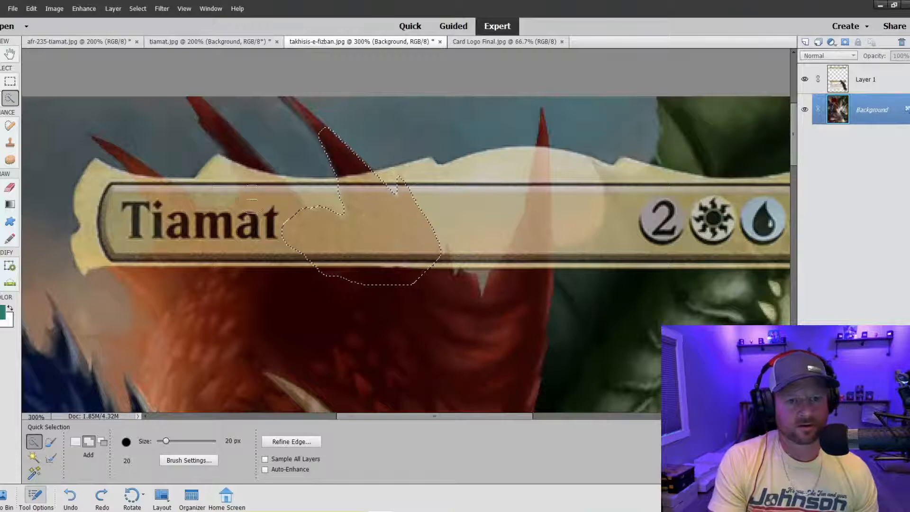
right_click(338, 242)
left_click(350, 251)
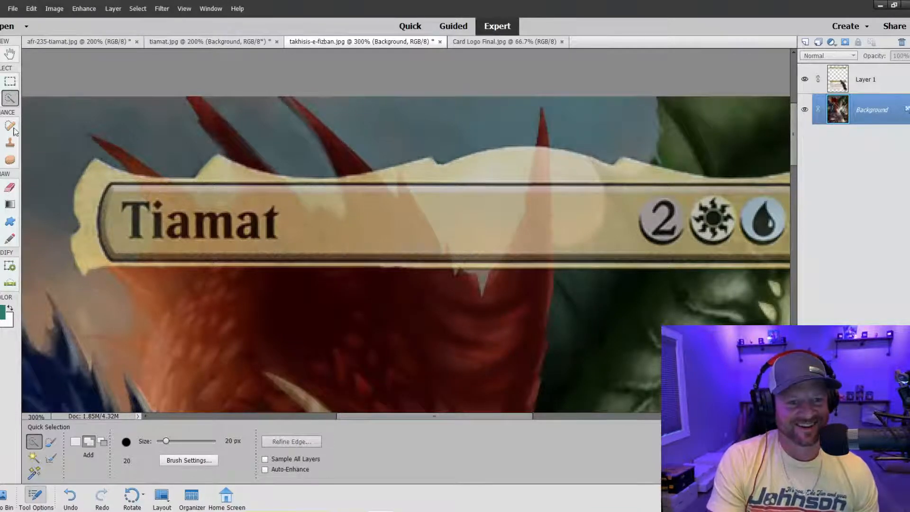
Clone-stamp the red dragon's tall horn over the title bar on Layer 1 with a 6 px brush
left_click(11, 144)
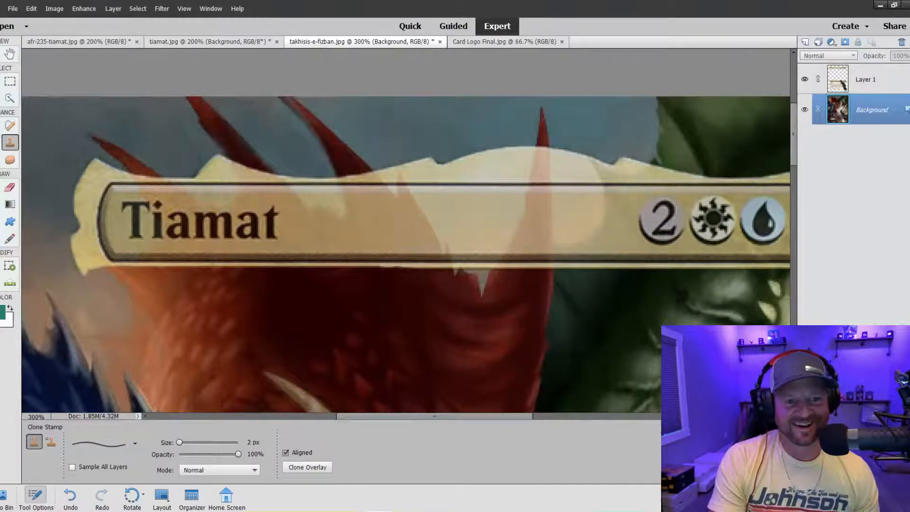
left_click(847, 89)
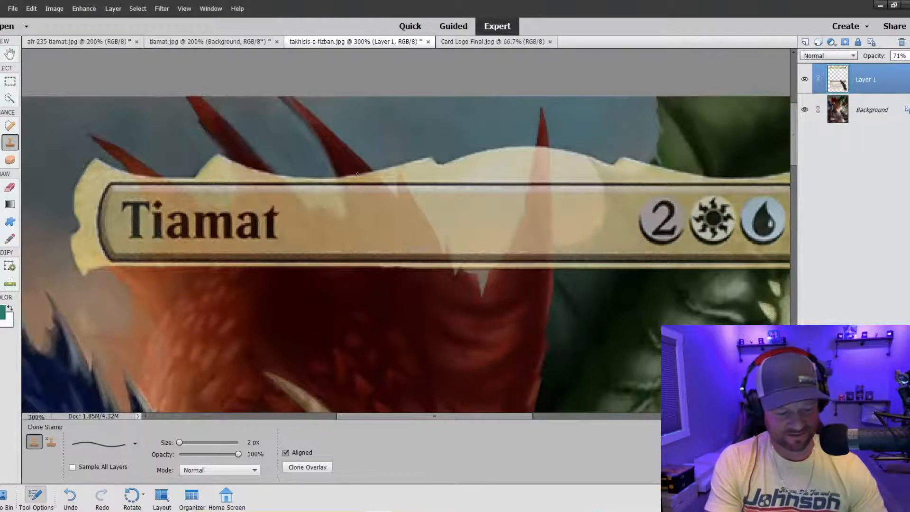
key("bracketright")
key("bracketright")
key("bracketright")
key("bracketright")
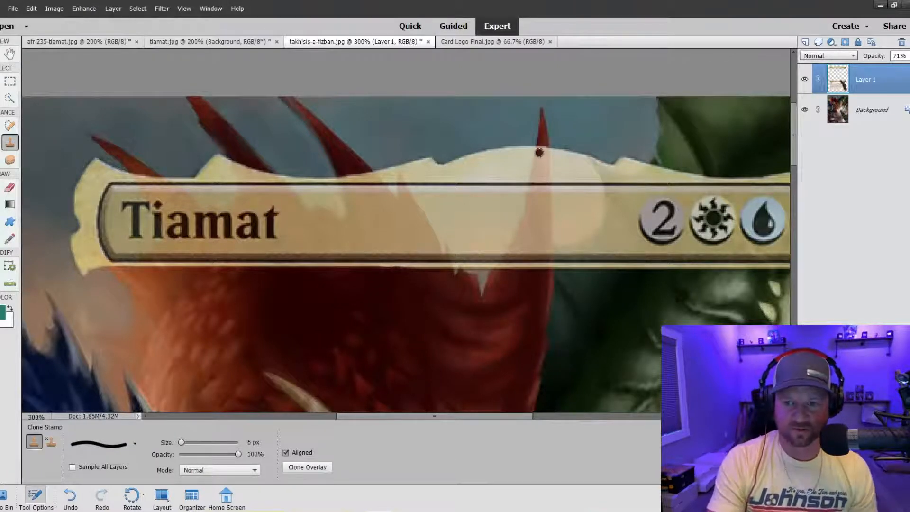
mouse_move(540, 142)
left_mouse_down()
mouse_move(524, 225)
mouse_move(493, 277)
left_mouse_up()
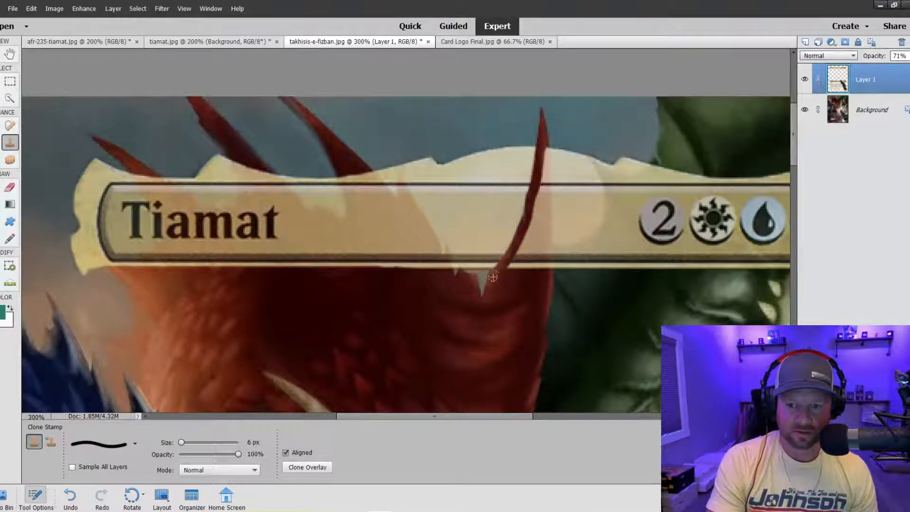
left_click_drag(541, 145, 544, 281)
mouse_move(545, 189)
left_mouse_down()
mouse_move(507, 278)
mouse_move(526, 233)
mouse_move(519, 274)
mouse_move(531, 240)
mouse_move(536, 271)
mouse_move(540, 211)
mouse_move(537, 265)
mouse_move(542, 238)
left_mouse_up()
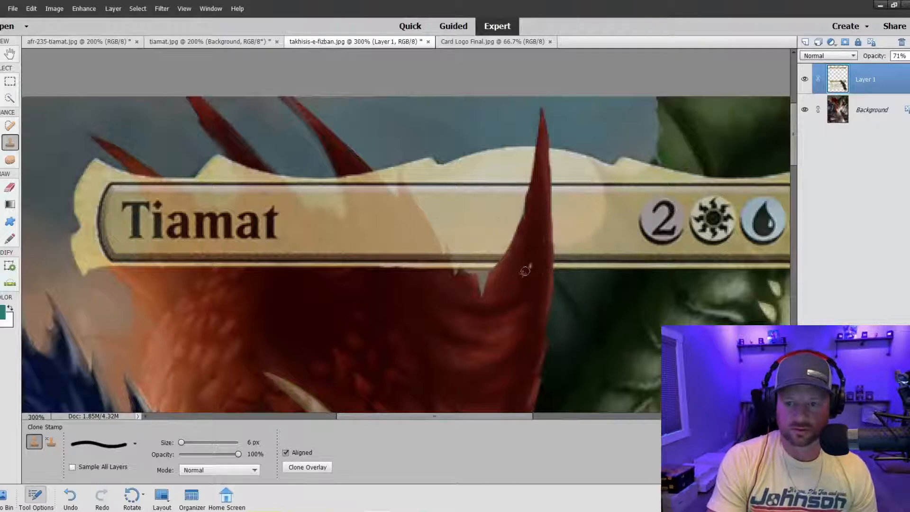
key("ctrl+minus")
key("ctrl+minus")
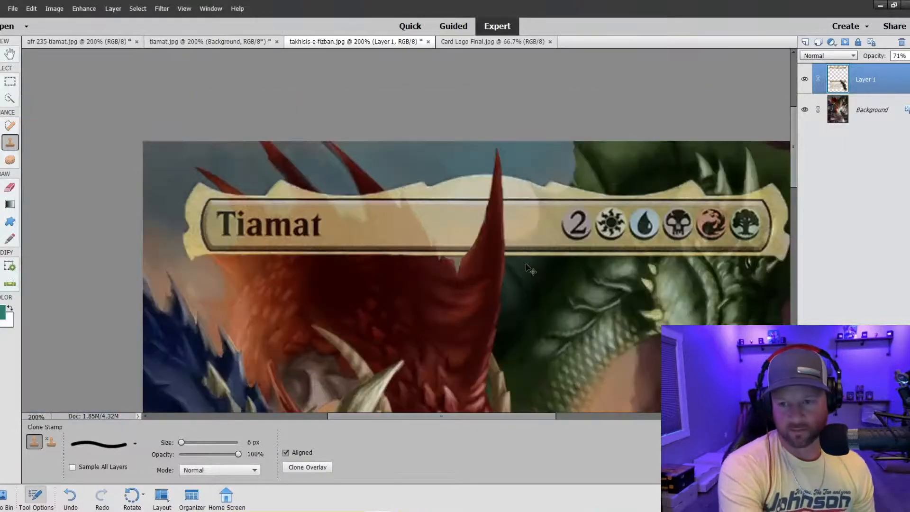
key("ctrl+minus")
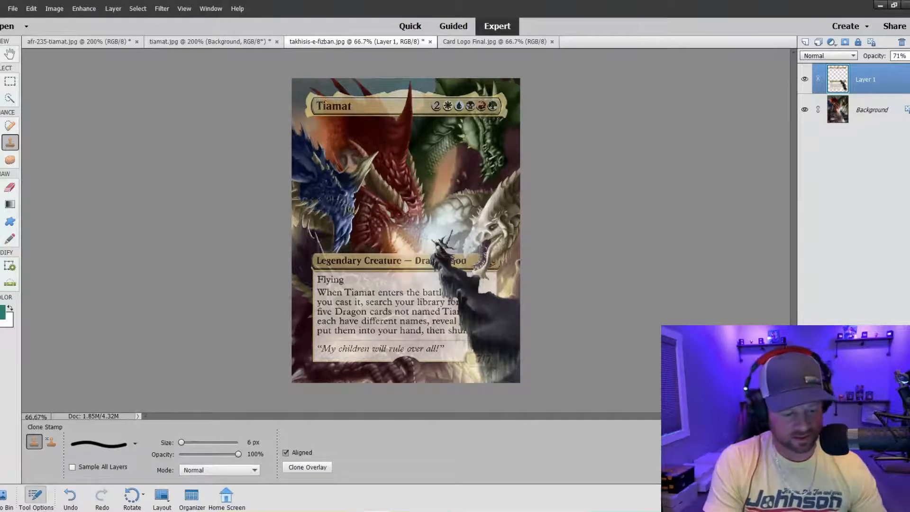
Try to clone-stamp the red dragon's neck and horns over the Tiamat name with a 25 px brush, and undo the strokes
key("bracketright")
key("bracketright")
key("bracketright")
key("bracketright")
key("bracketright")
key("bracketright")
key("bracketright")
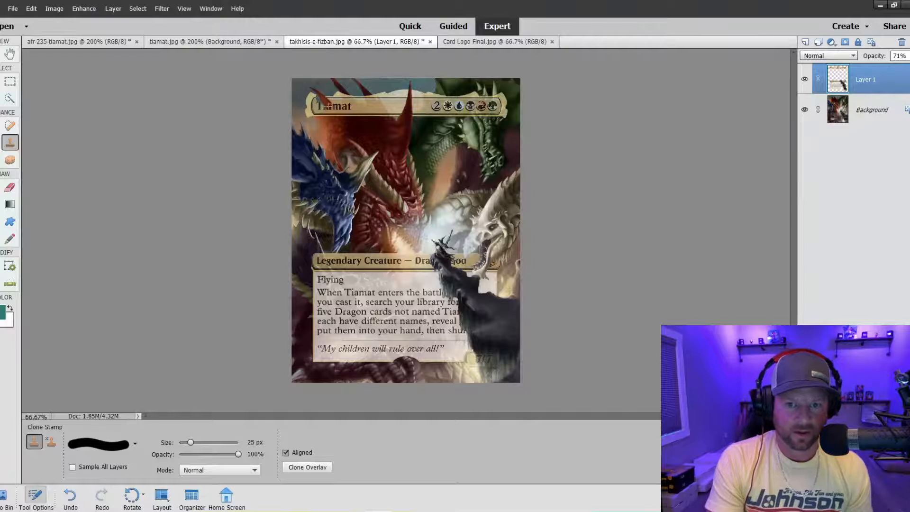
mouse_move(328, 106)
left_mouse_down()
mouse_move(331, 114)
mouse_move(330, 97)
mouse_move(332, 109)
mouse_move(343, 93)
mouse_move(350, 108)
mouse_move(351, 99)
mouse_move(372, 119)
mouse_move(369, 99)
mouse_move(385, 118)
mouse_move(379, 102)
mouse_move(375, 109)
left_mouse_up()
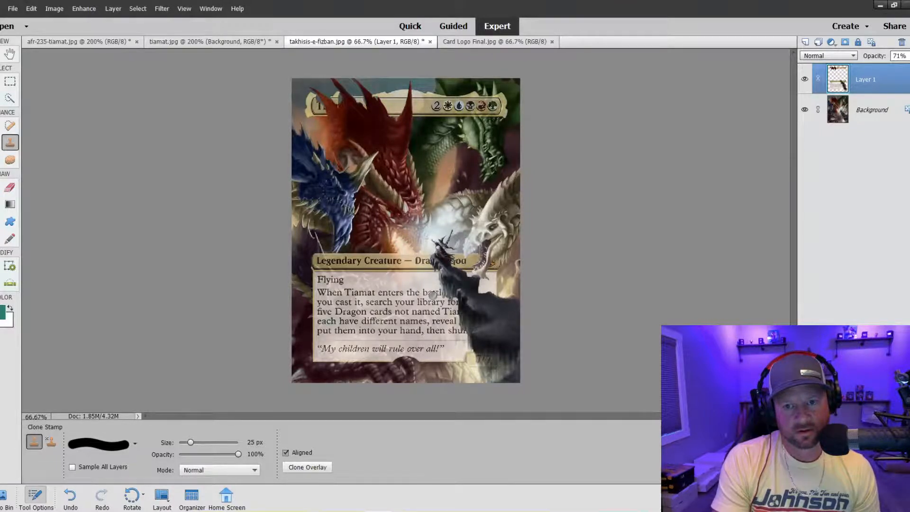
key("ctrl+z")
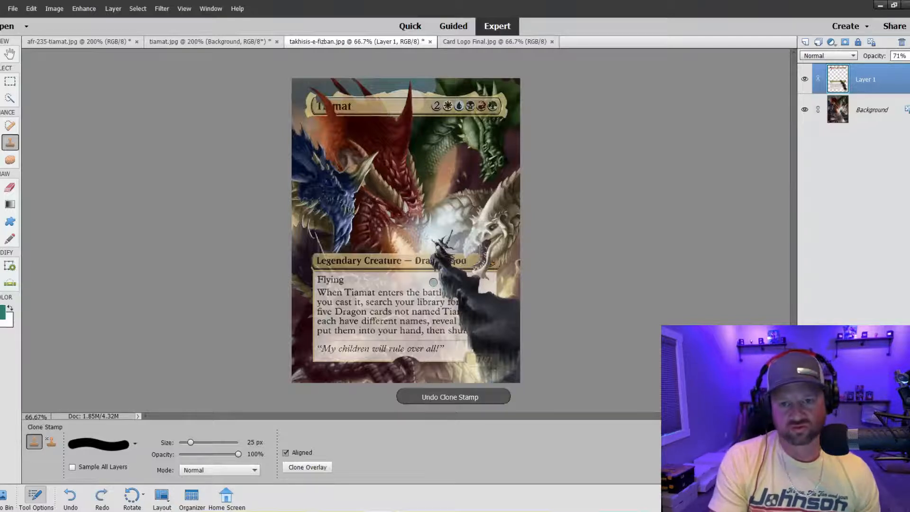
key("ctrl+z")
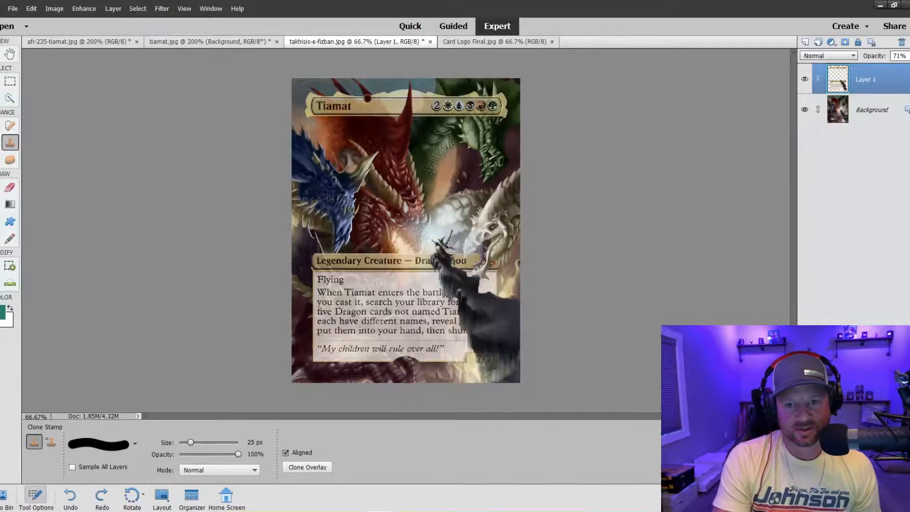
Retry cloning the red dragon's horns over the title bar at 300% zoom, judge the whole card, and undo it
key("ctrl+plus")
key("ctrl+plus")
key("ctrl+plus")
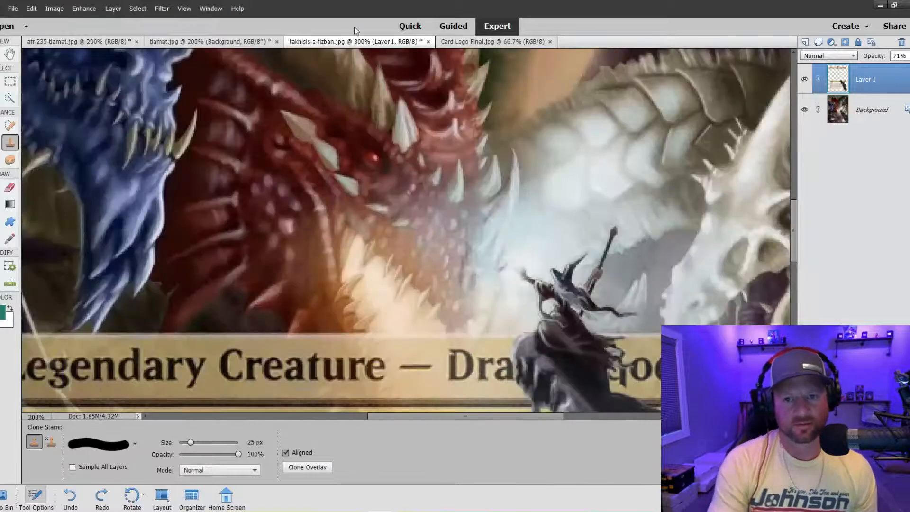
scroll(363, 175, "up", 10)
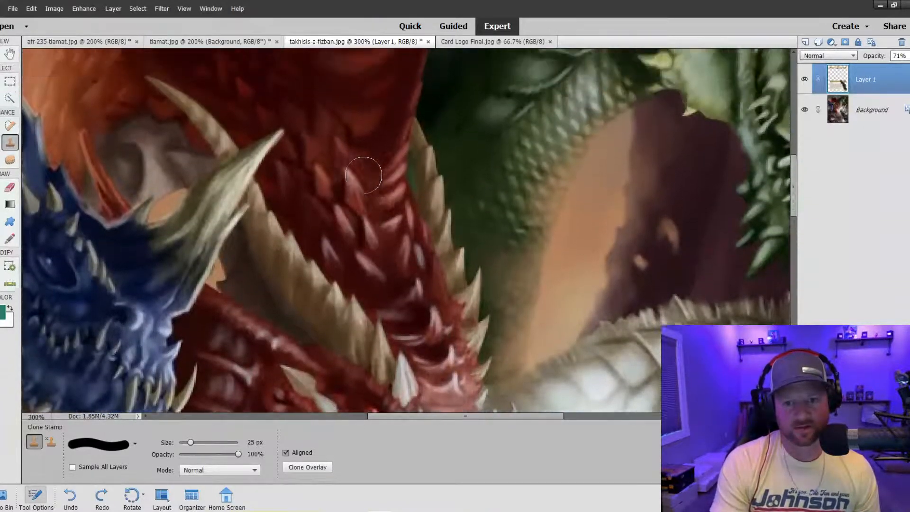
scroll(364, 174, "up", 5)
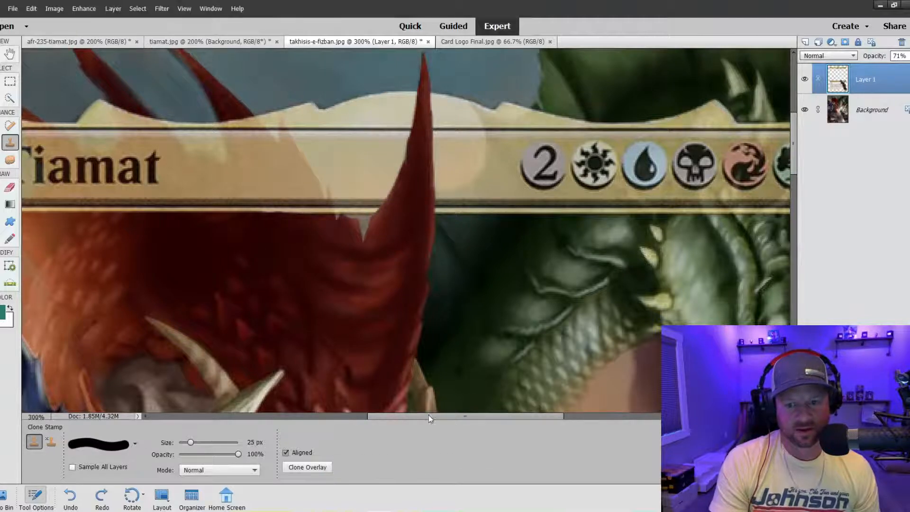
left_click_drag(428, 414, 372, 415)
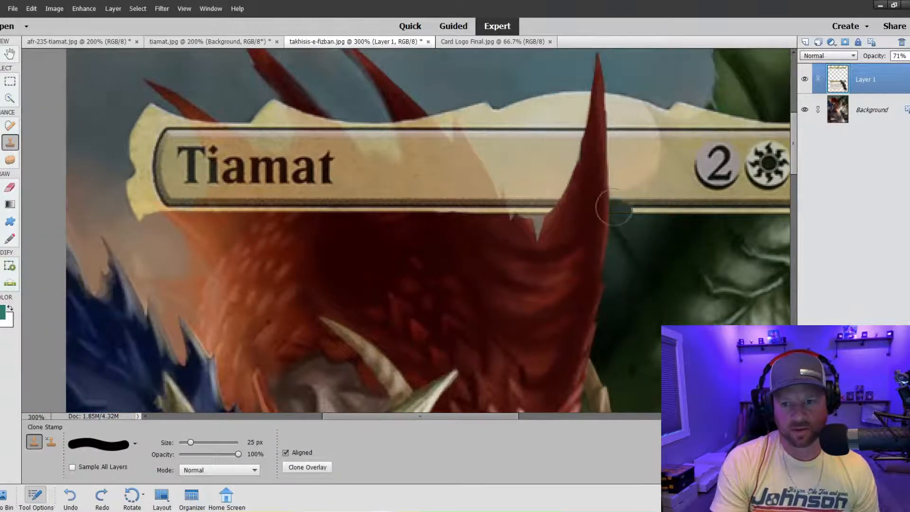
mouse_move(422, 145)
left_mouse_down()
mouse_move(434, 206)
mouse_move(422, 135)
mouse_move(471, 211)
mouse_move(451, 159)
mouse_move(457, 167)
mouse_move(488, 227)
mouse_move(438, 248)
mouse_move(412, 185)
mouse_move(384, 198)
mouse_move(347, 174)
mouse_move(305, 117)
mouse_move(336, 156)
mouse_move(321, 132)
mouse_move(345, 163)
mouse_move(385, 183)
mouse_move(362, 204)
mouse_move(311, 147)
mouse_move(335, 210)
mouse_move(317, 156)
mouse_move(321, 203)
mouse_move(289, 207)
mouse_move(243, 176)
mouse_move(205, 129)
mouse_move(304, 192)
mouse_move(219, 204)
mouse_move(208, 228)
left_mouse_up()
key("ctrl+minus")
key("ctrl+minus")
key("ctrl+minus")
key("ctrl+minus")
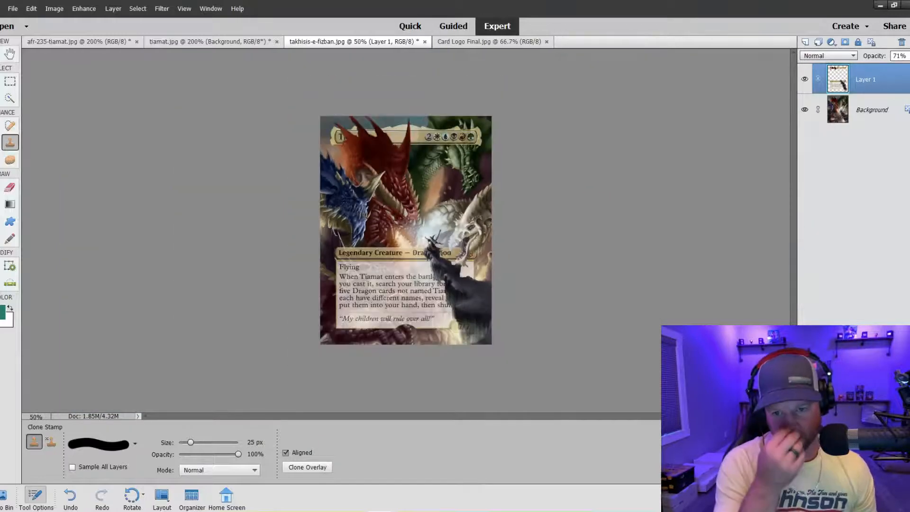
key("ctrl+plus")
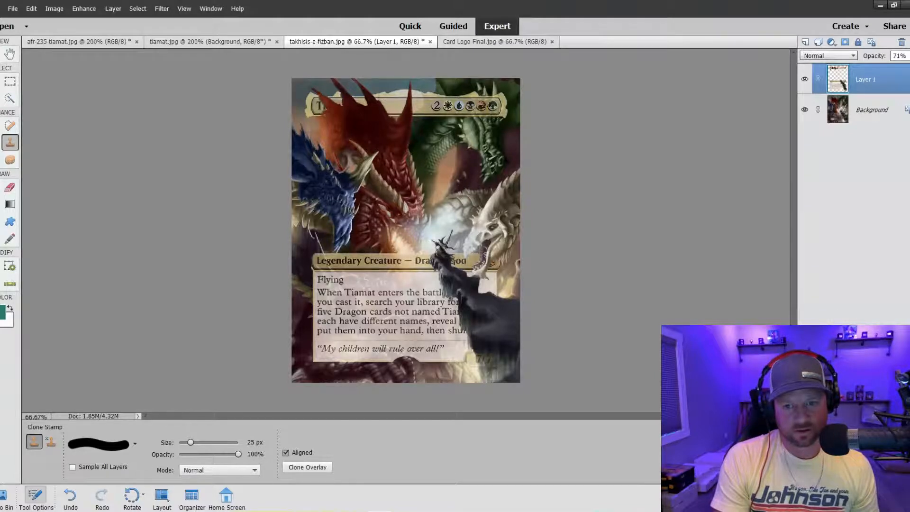
key("ctrl+z")
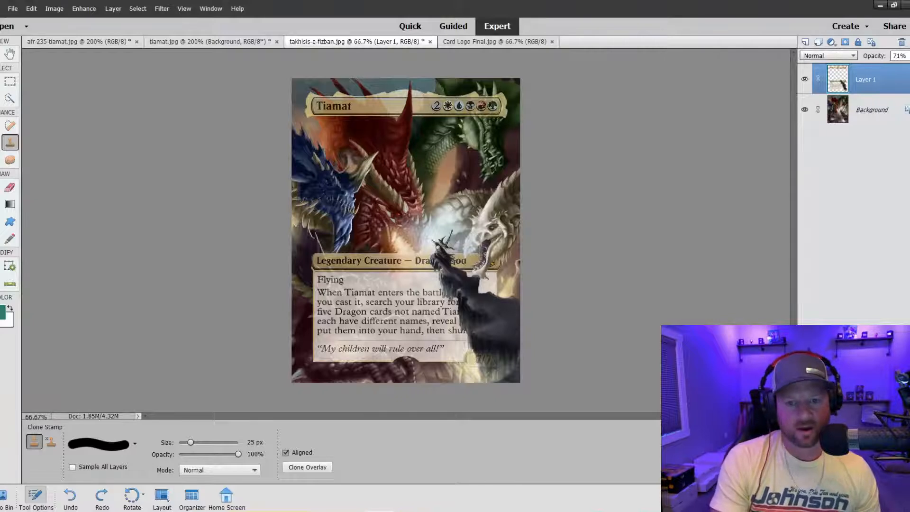
Examine the logo file and the card's dragons and frame overlaps, comparing them with the logo placement in tiamat.jpg
left_click(464, 42)
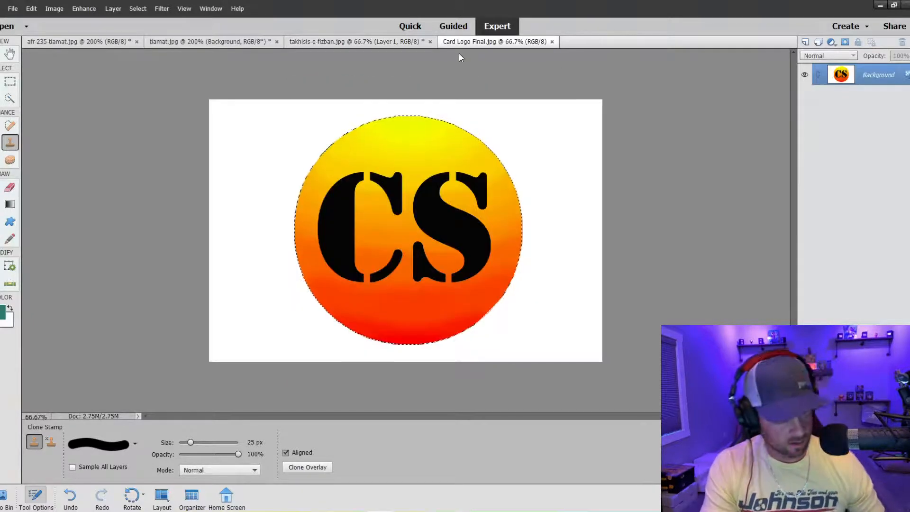
left_click(337, 41)
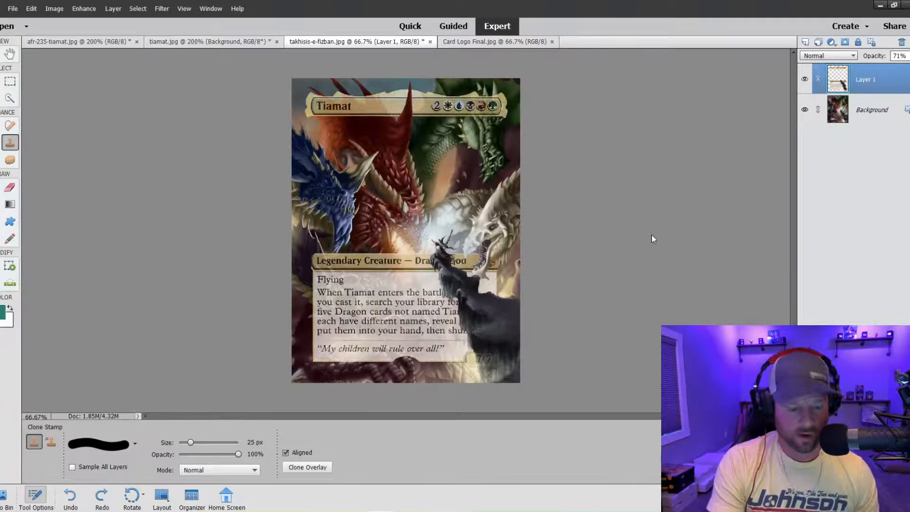
key("ctrl+equal")
key("ctrl+equal")
key("ctrl+equal")
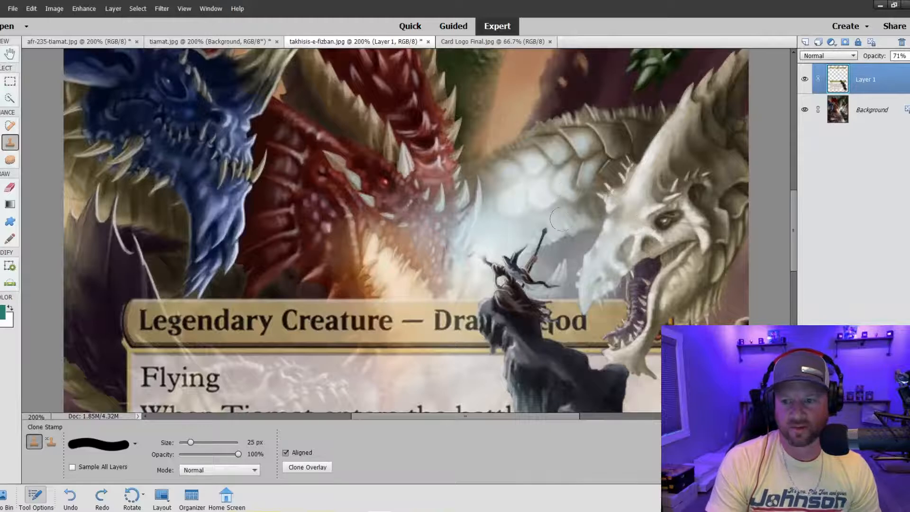
scroll(555, 218, "up", 4)
scroll(573, 229, "down", 3)
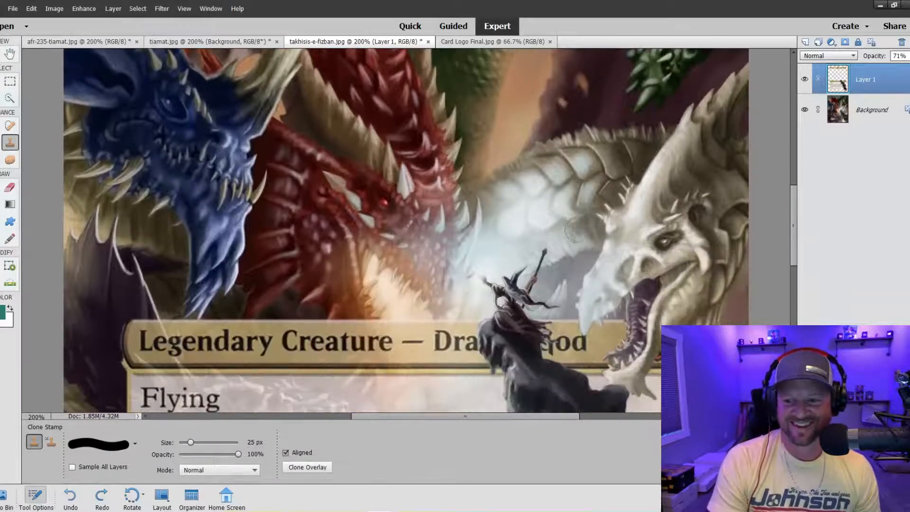
scroll(579, 230, "up", 4)
scroll(578, 230, "up", 6)
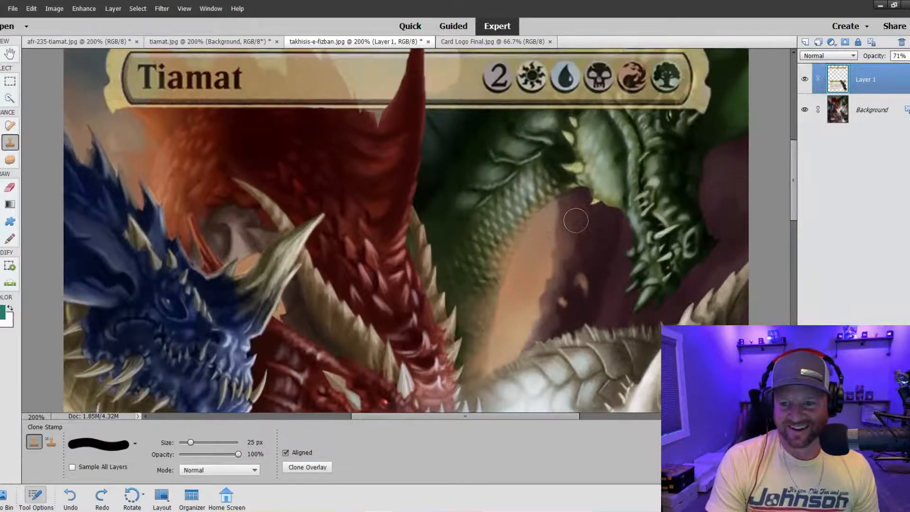
scroll(542, 230, "down", 8)
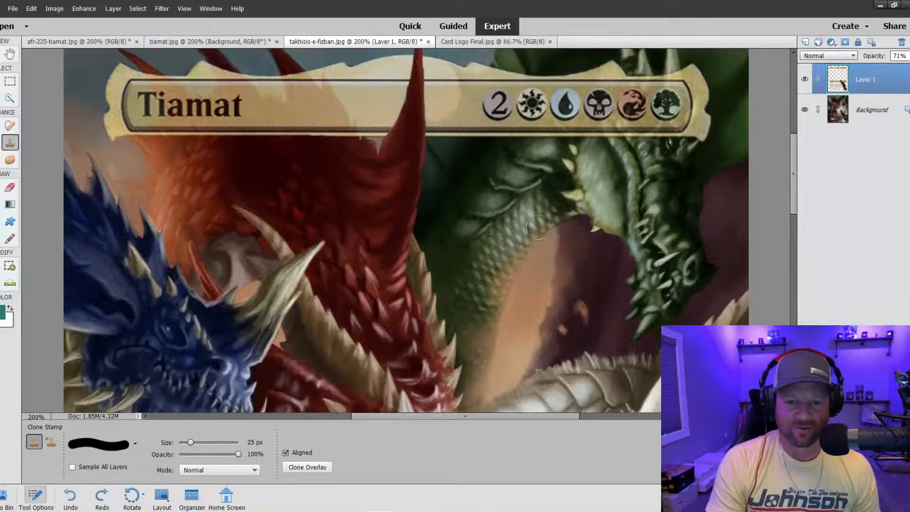
scroll(529, 226, "down", 3)
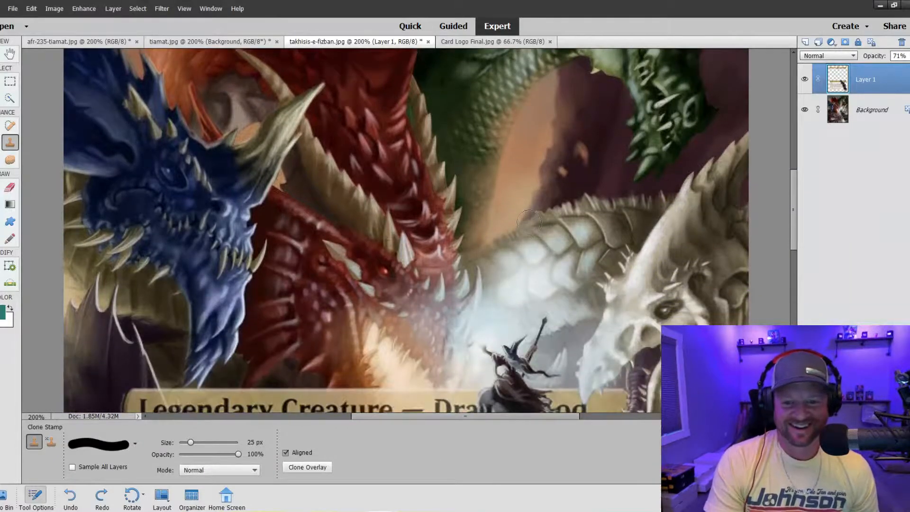
scroll(528, 220, "up", 4)
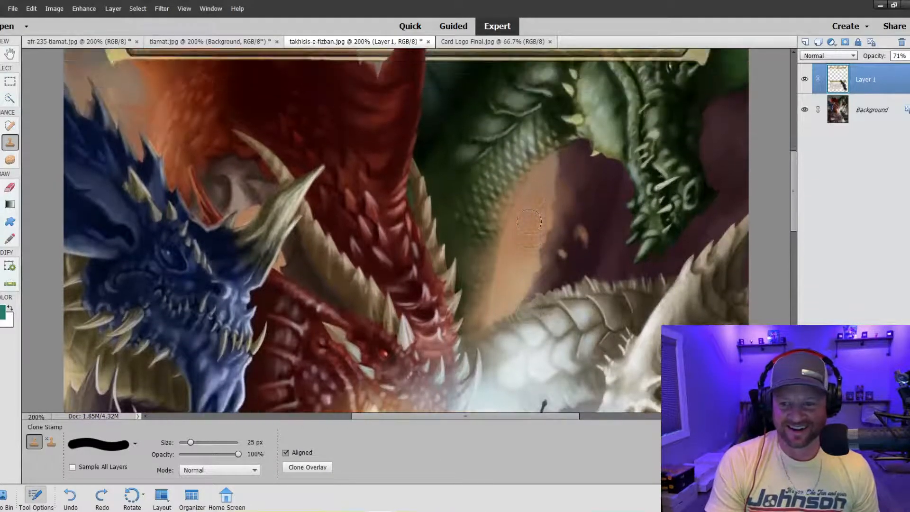
scroll(529, 221, "down", 4)
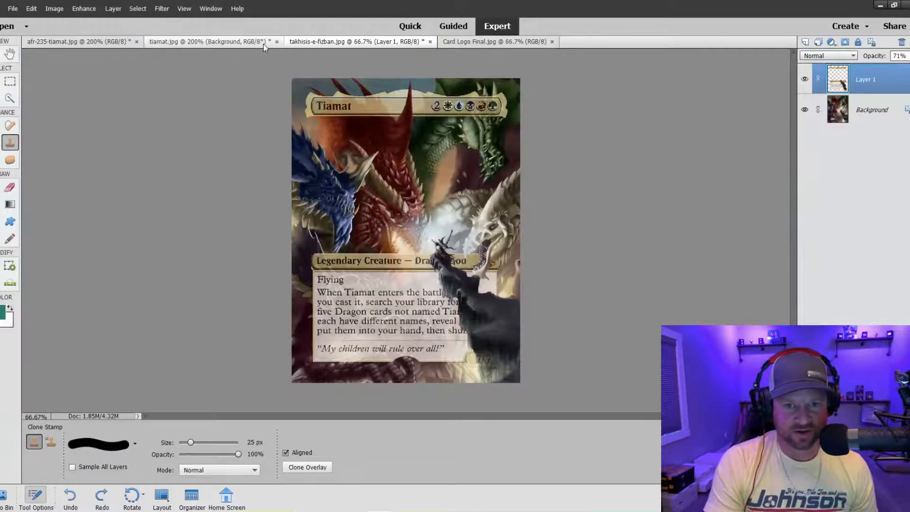
left_click(204, 43)
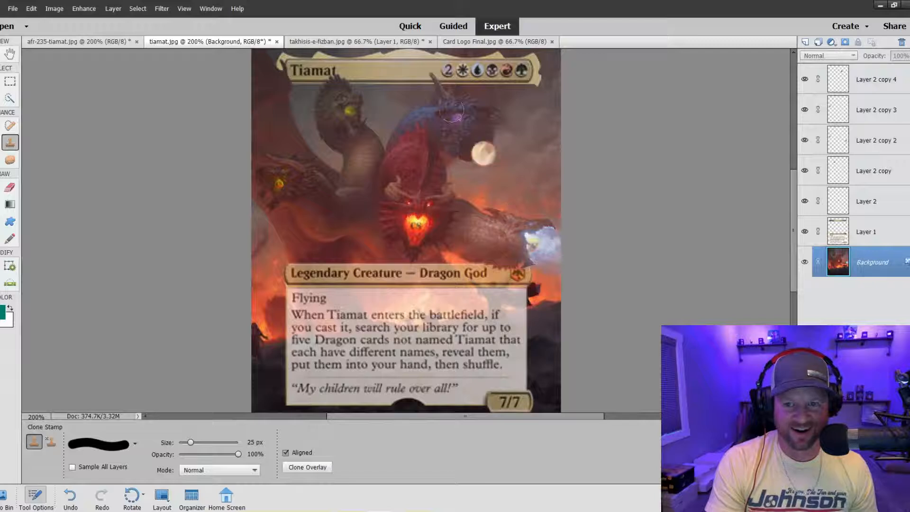
left_click(326, 43)
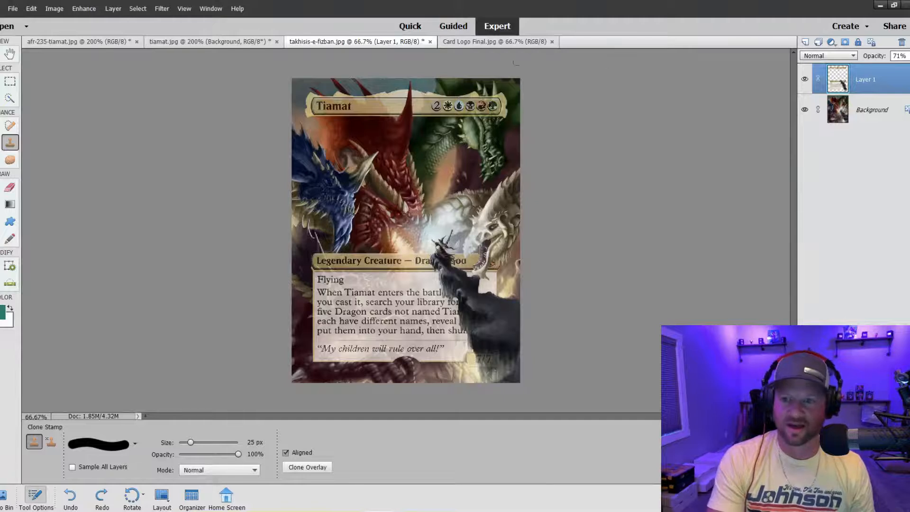
Copy the selected CS logo from Card Logo Final.jpg and paste it as a new layer into takhisis-e-fizban.jpg
left_click(495, 44)
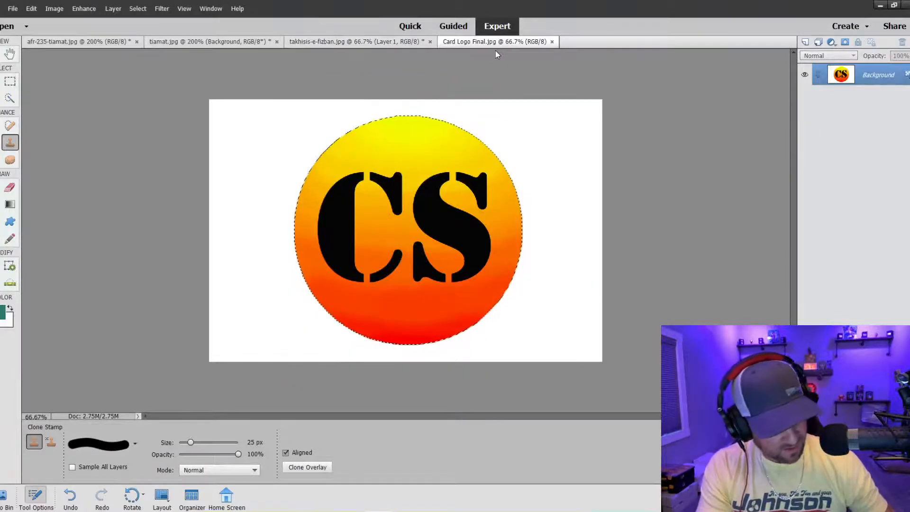
left_click(356, 42)
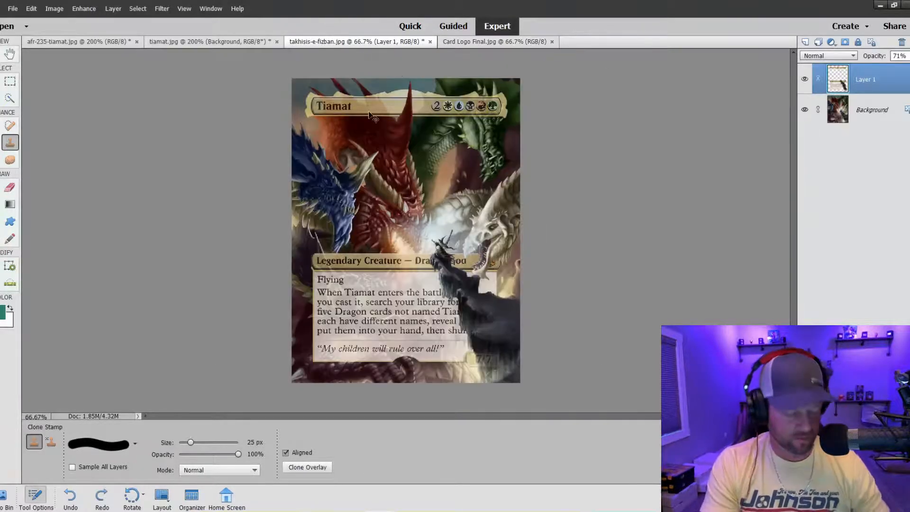
key("ctrl+v")
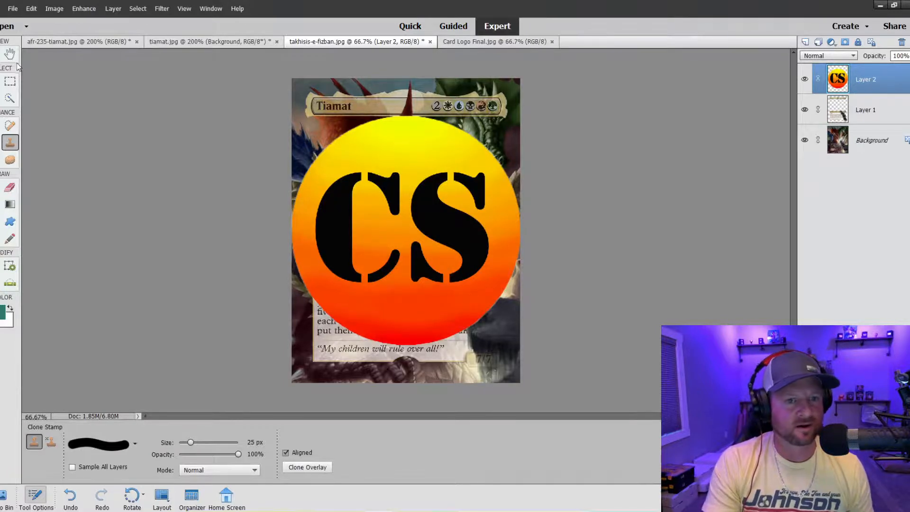
Shrink the pasted CS logo proportionally to a tiny circle and place it at the tip of the cloaked figure's outstretched hand
key("v")
left_click_drag(291, 116, 430, 239)
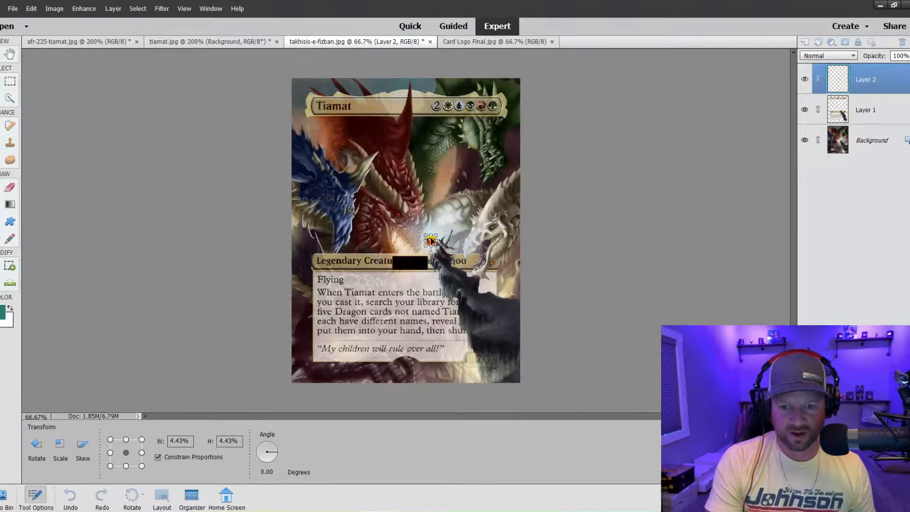
key("ctrl+plus")
key("ctrl+plus")
key("ctrl+plus")
key("ctrl+plus")
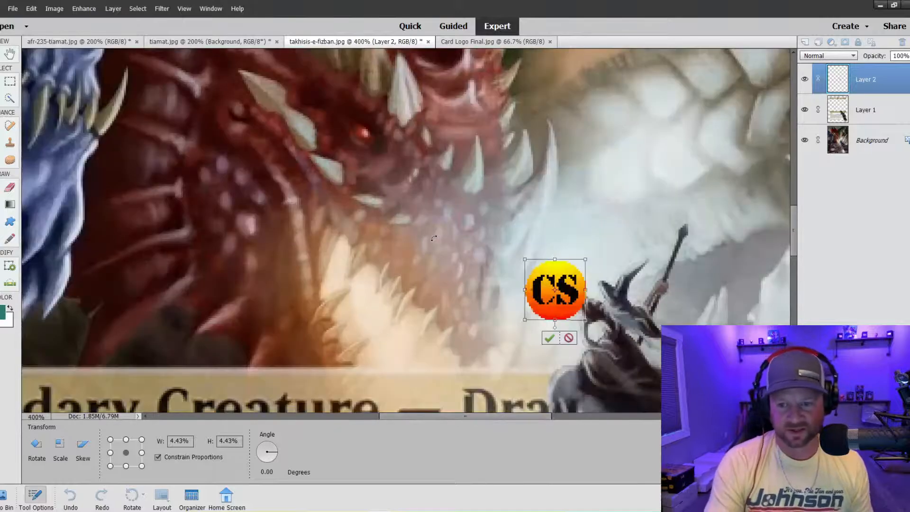
left_click_drag(525, 257, 548, 262)
left_click(534, 304)
left_click(598, 314)
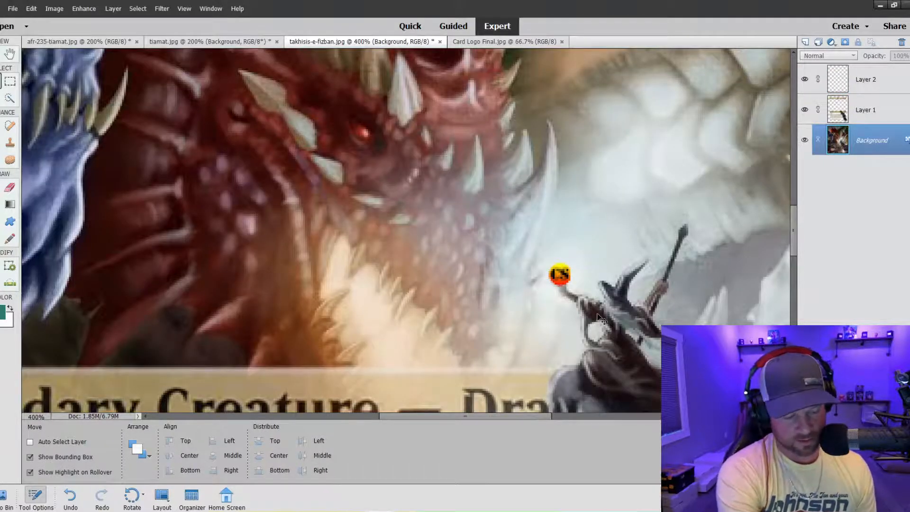
Reduce the opacity of the CS logo layer so the logo blends into the light at the cloaked figure's hand
key("ctrl+minus")
key("ctrl+minus")
key("ctrl+minus")
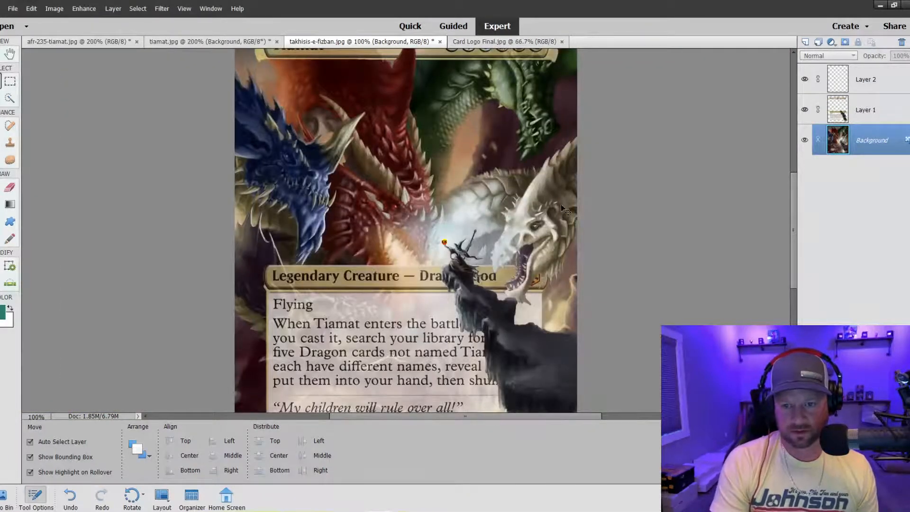
left_click(900, 78)
left_click(907, 56)
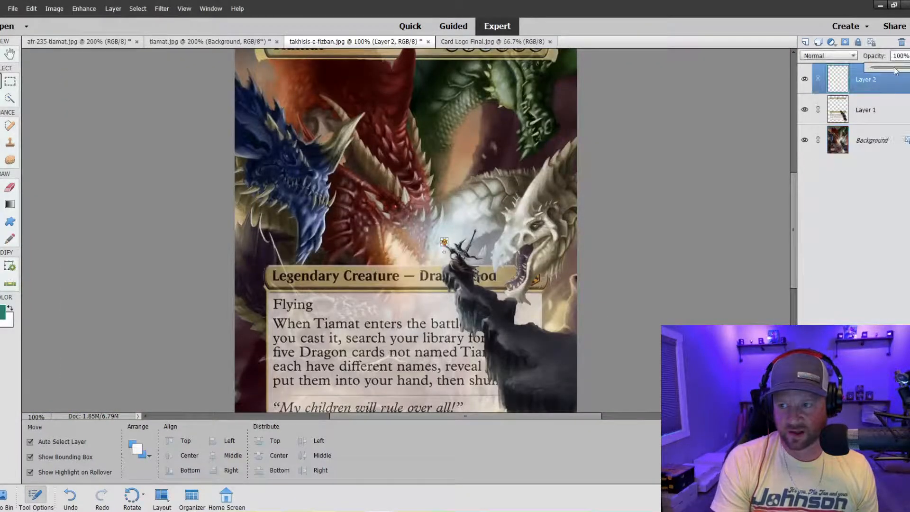
left_click(895, 67)
left_click(514, 216)
left_click(514, 217)
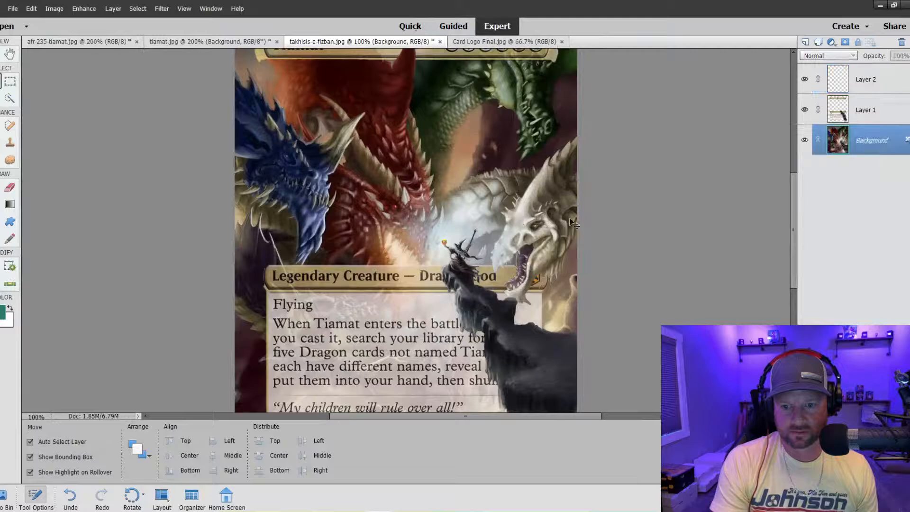
Examine the softened logo against the artwork, both on the whole card and close up
key("ctrl+minus")
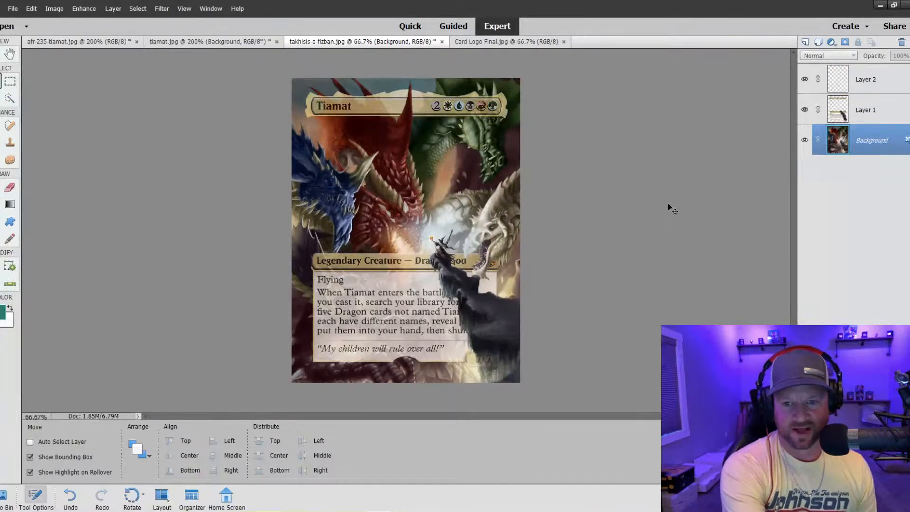
key("ctrl+plus")
key("ctrl+plus")
key("ctrl+plus")
key("ctrl+minus")
key("ctrl+minus")
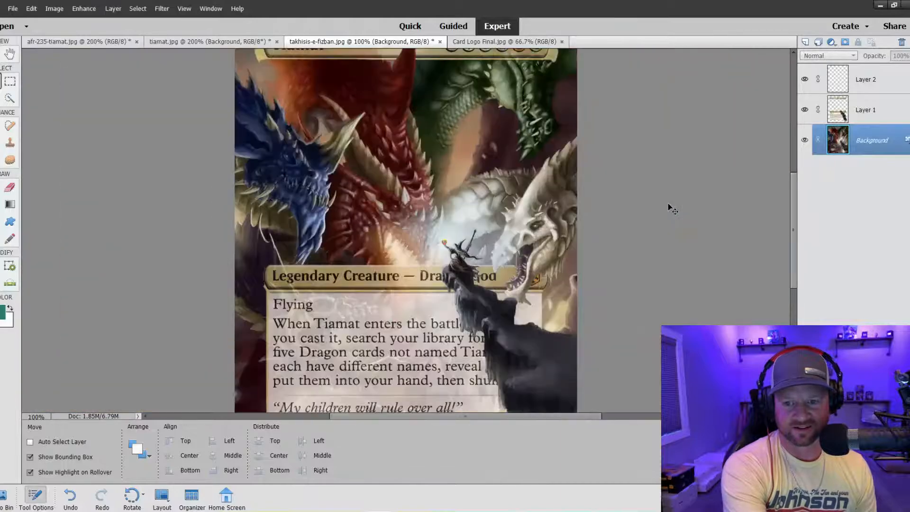
key("ctrl+minus")
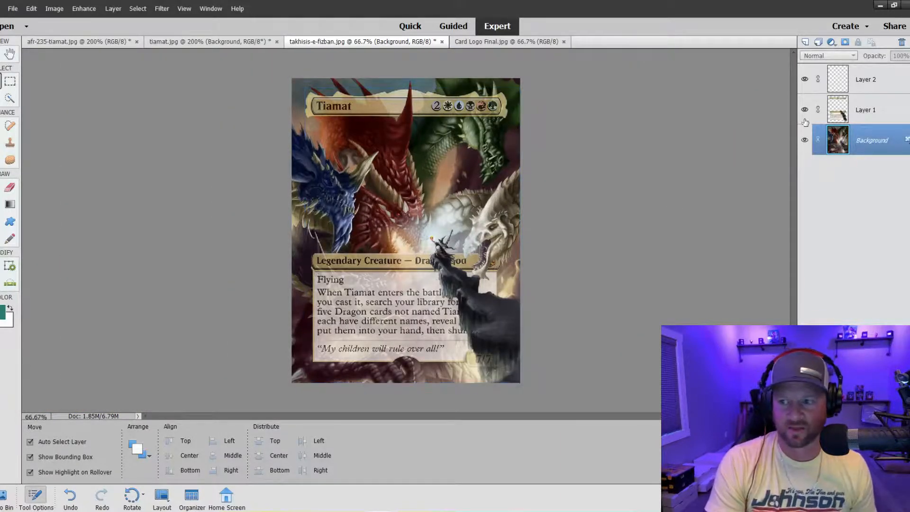
Set up the Clone Stamp on the card frame layer (Layer 1) with a 10 px brush at the type line
left_click(838, 116)
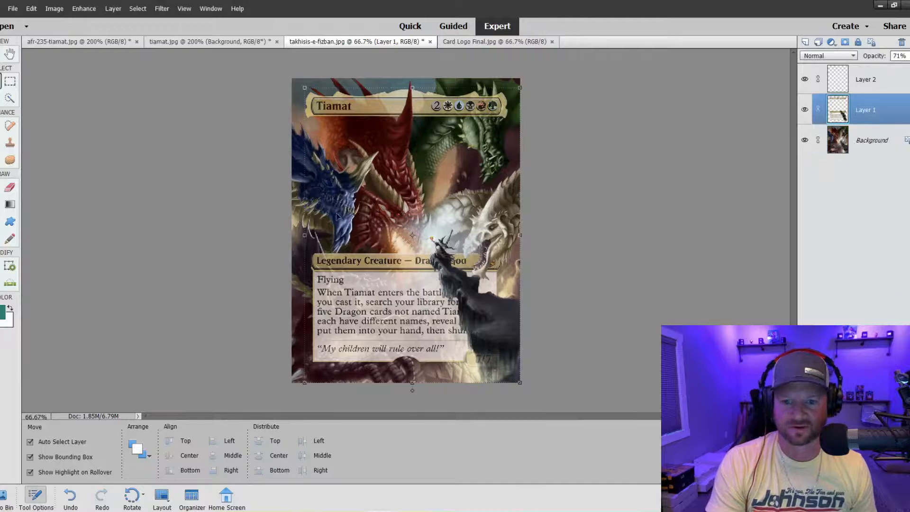
left_click(10, 143)
key("ctrl+plus")
key("ctrl+plus")
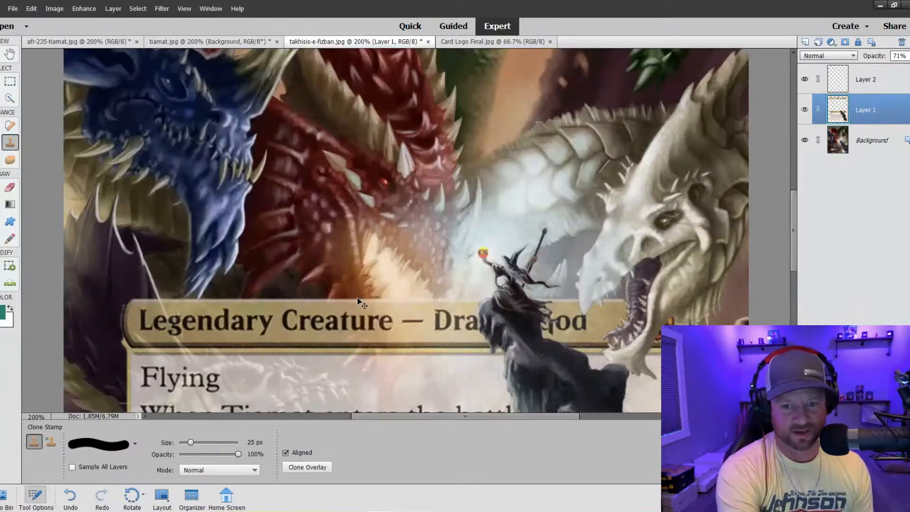
scroll(92, 316, "down", 3)
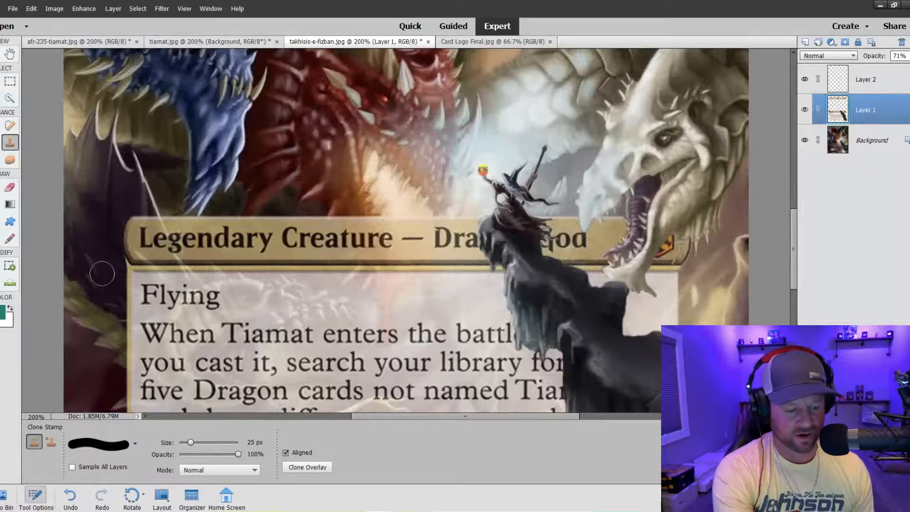
key("bracketleft")
key("bracketleft")
key("bracketleft")
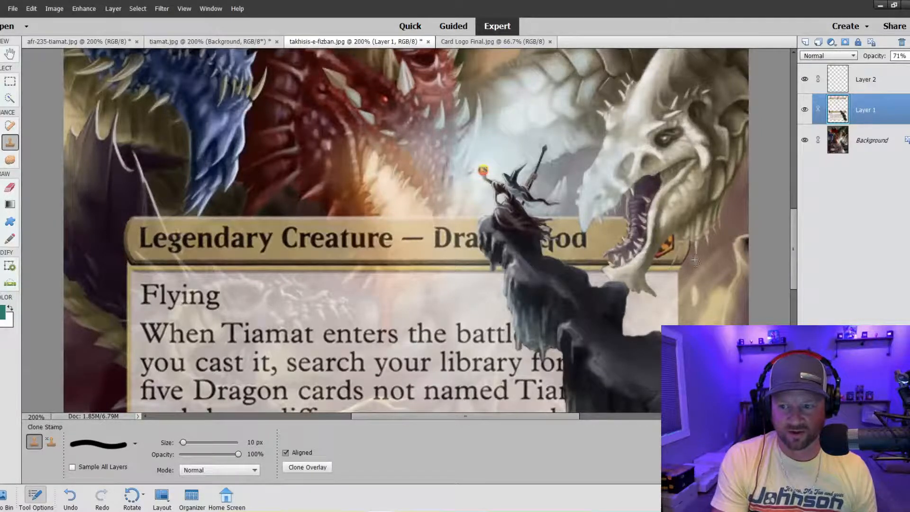
Review the whole takhisis-e-fizban.jpg card and compare its frame and logo with the tiamat.jpg version
key("ctrl+minus")
key("ctrl+minus")
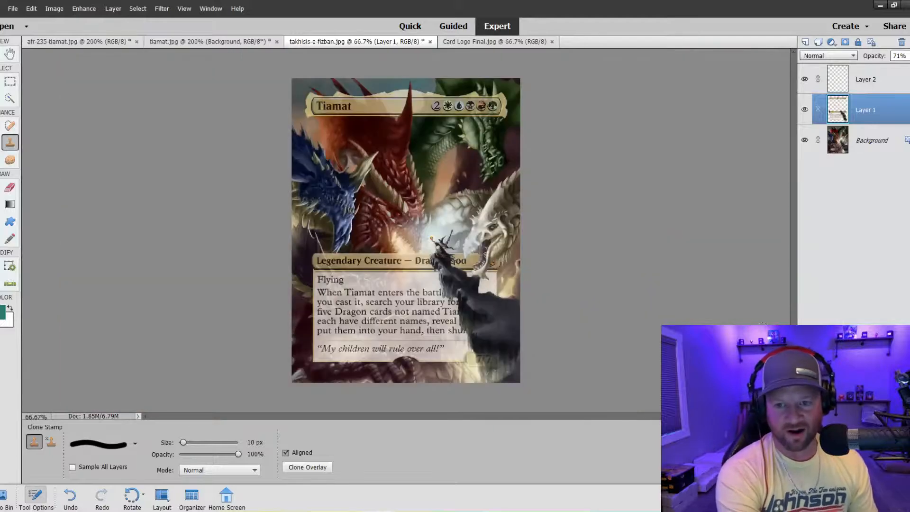
key("ctrl+plus")
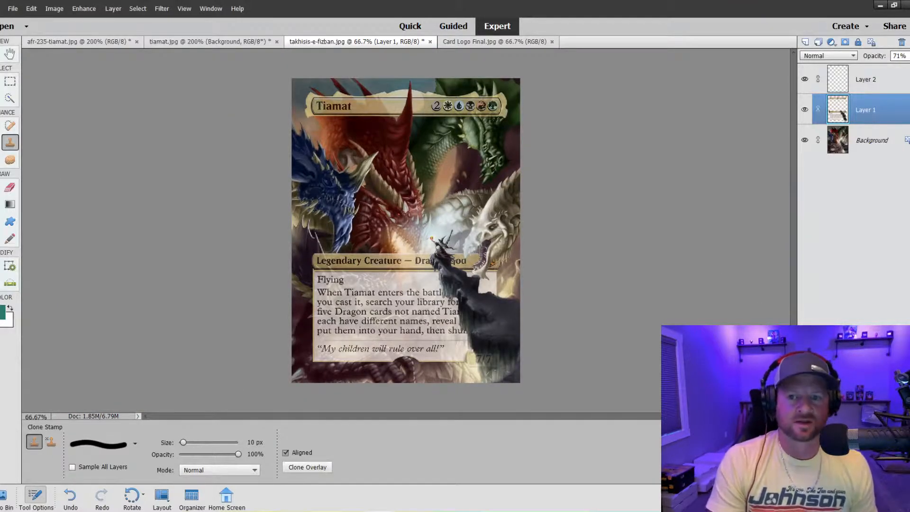
left_click(205, 45)
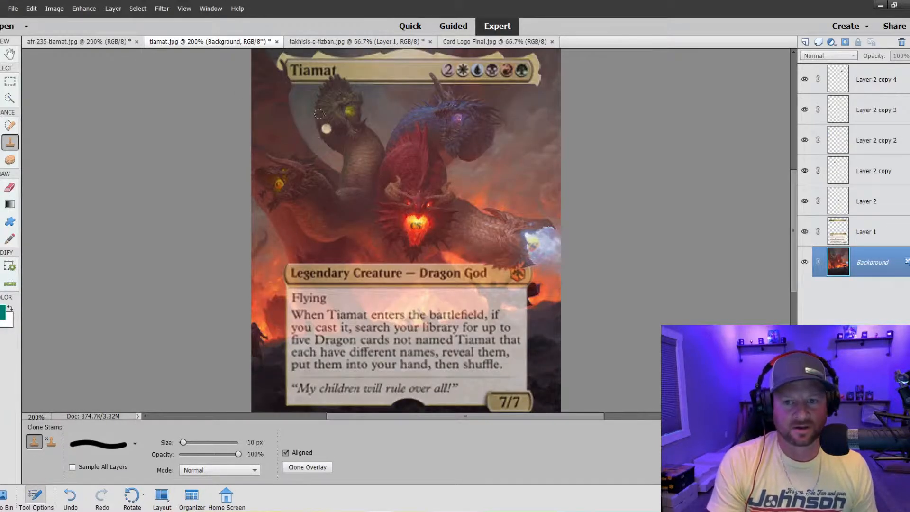
left_click(332, 42)
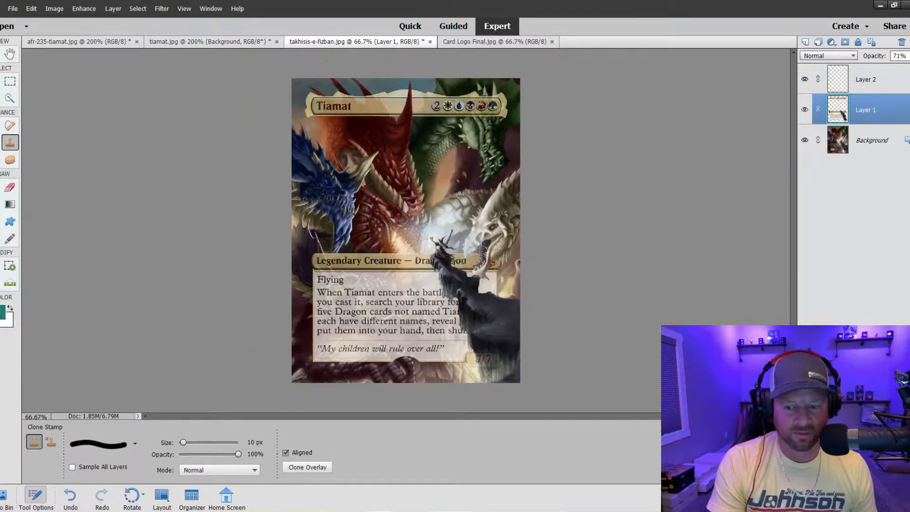
left_click(232, 41)
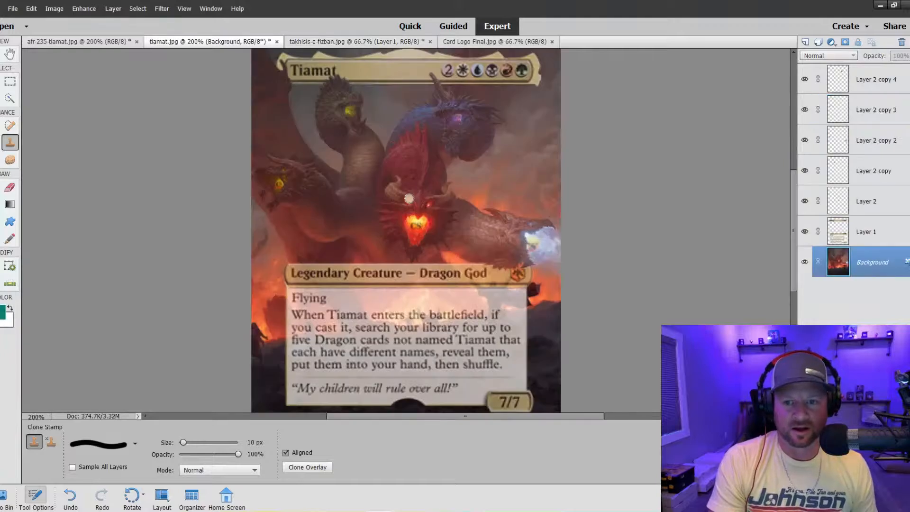